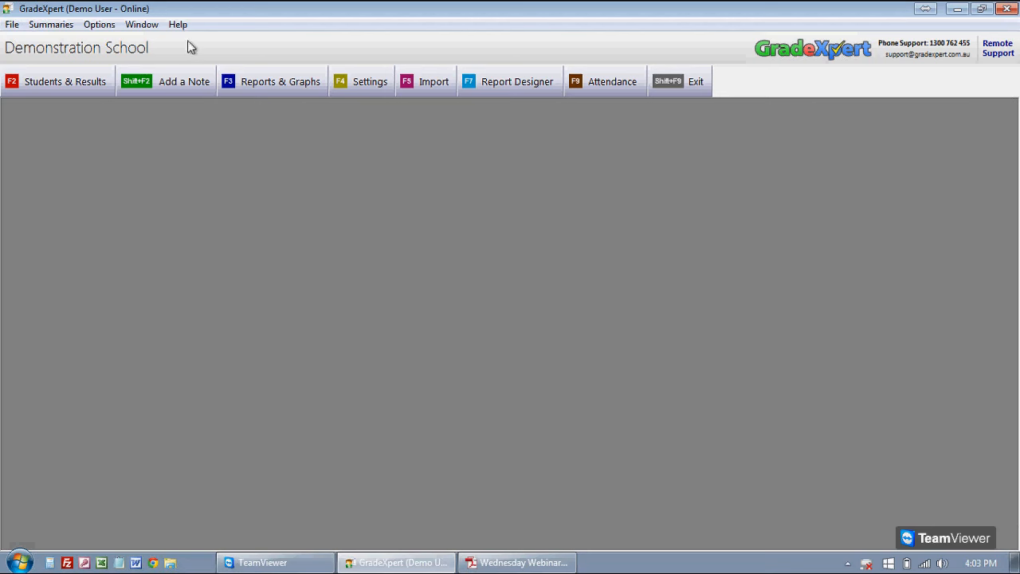
# Open the school settings and view the Assessments and Result Types pages, finishing on Assessments
pyautogui.click(378, 85)
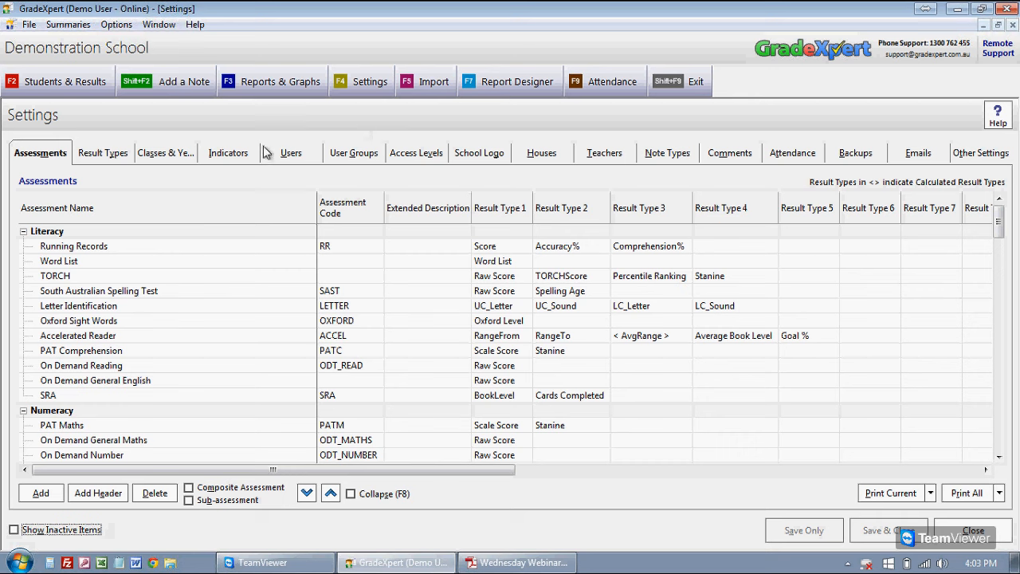
pyautogui.click(40, 154)
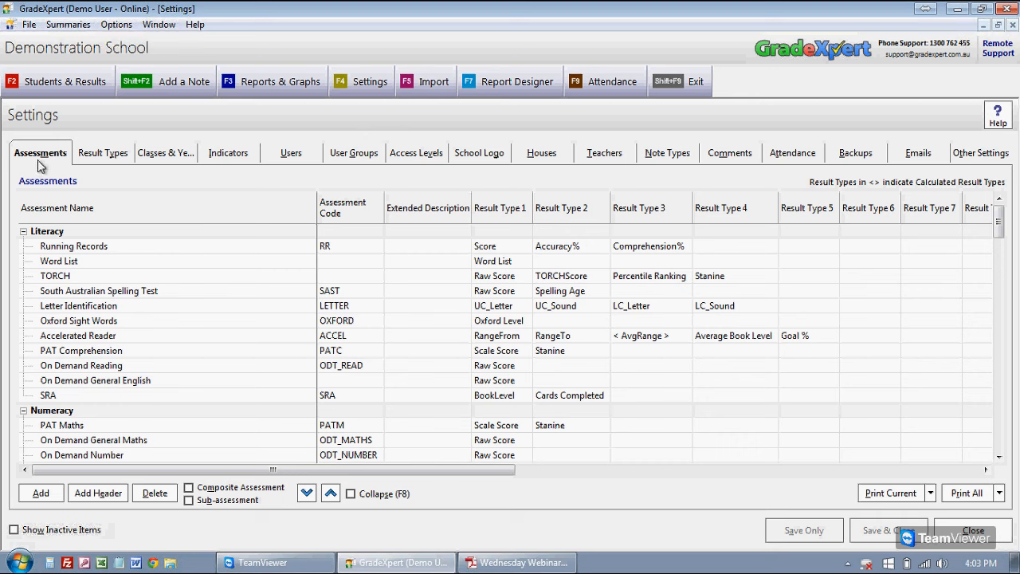
pyautogui.click(107, 157)
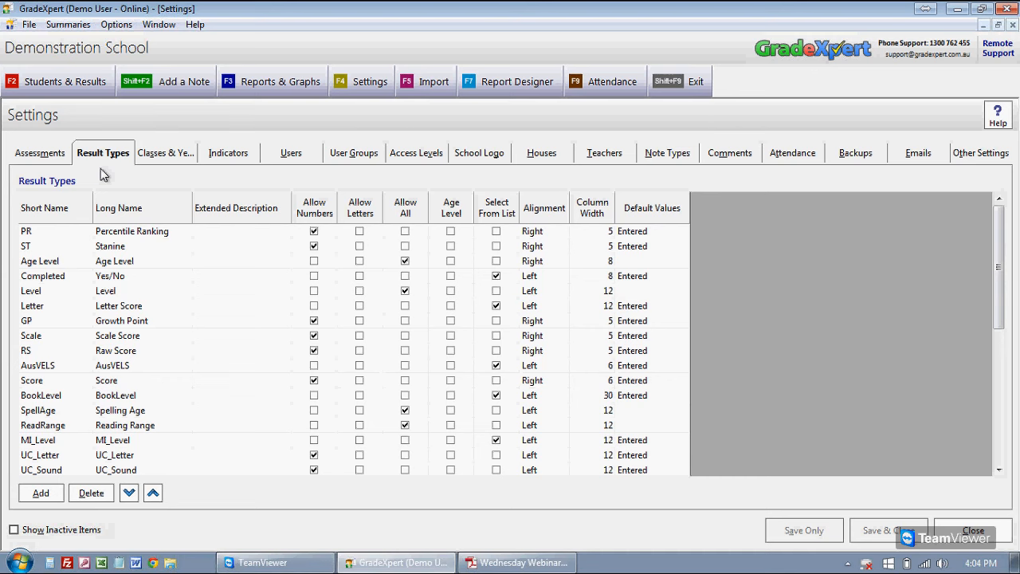
pyautogui.click(54, 155)
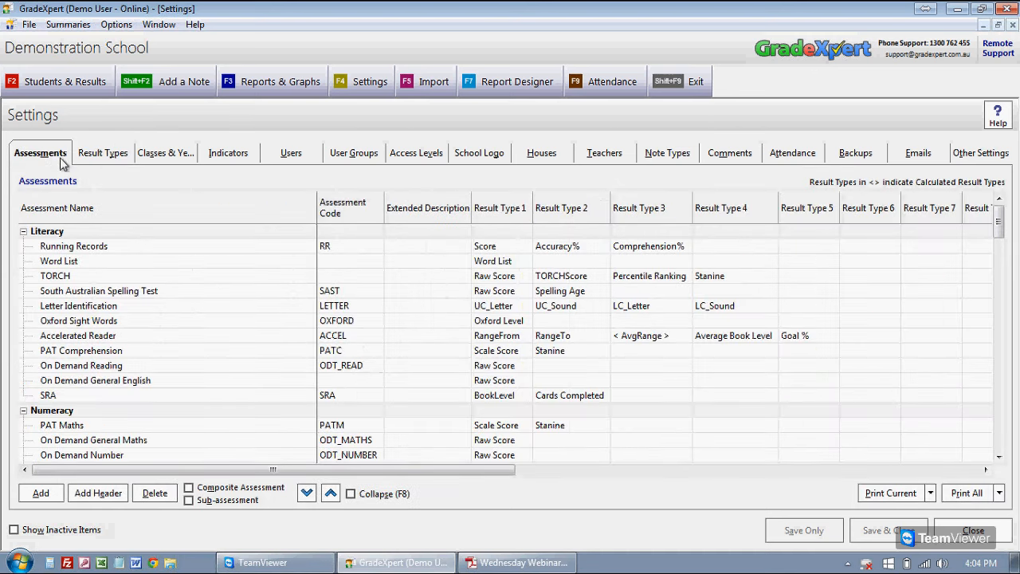
# Examine the Running Records, Word List and Letter Identification assessments, including Letter Identification's first result type
pyautogui.click(95, 245)
pyautogui.click(97, 262)
pyautogui.click(97, 247)
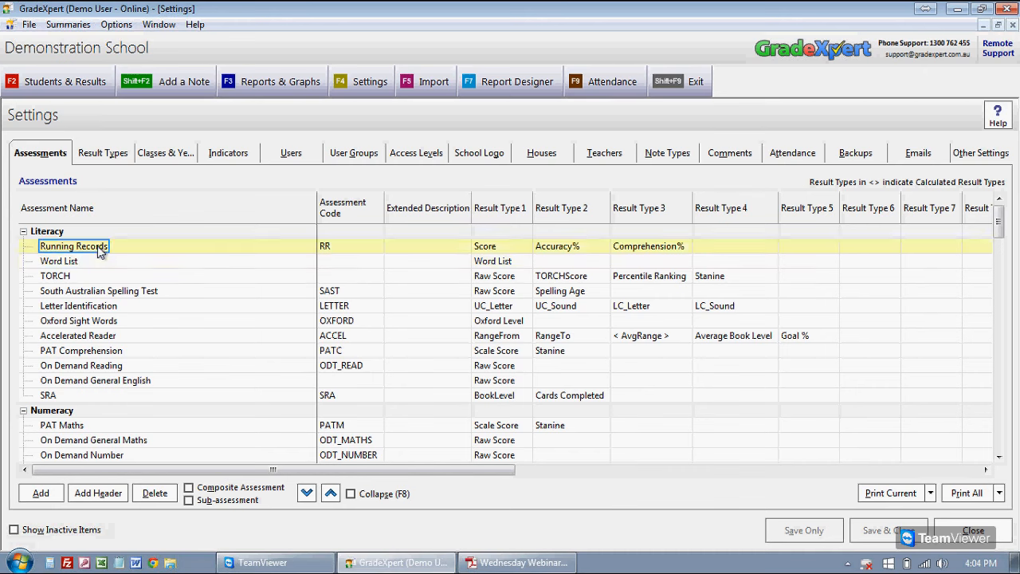
pyautogui.click(99, 308)
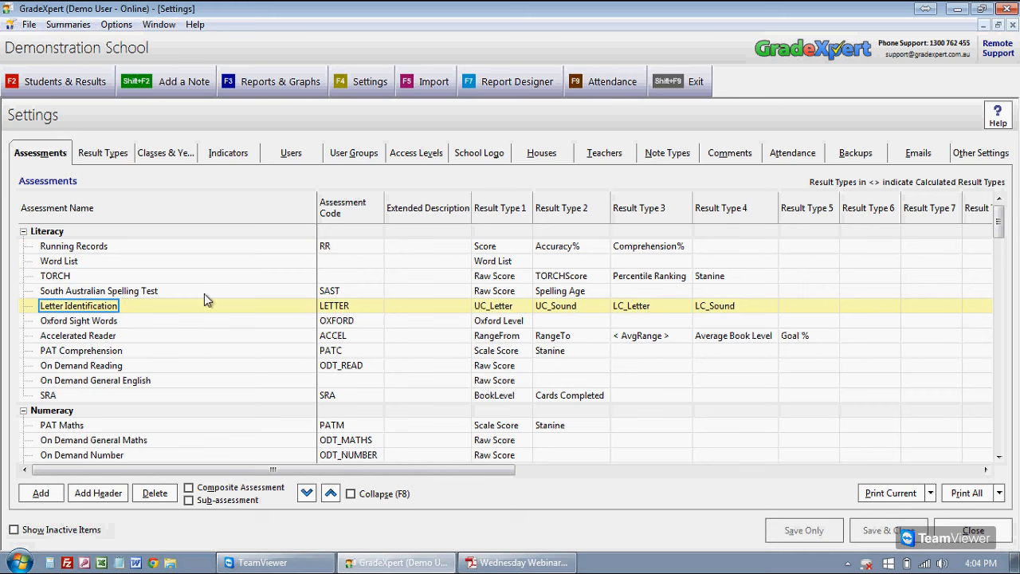
pyautogui.click(487, 306)
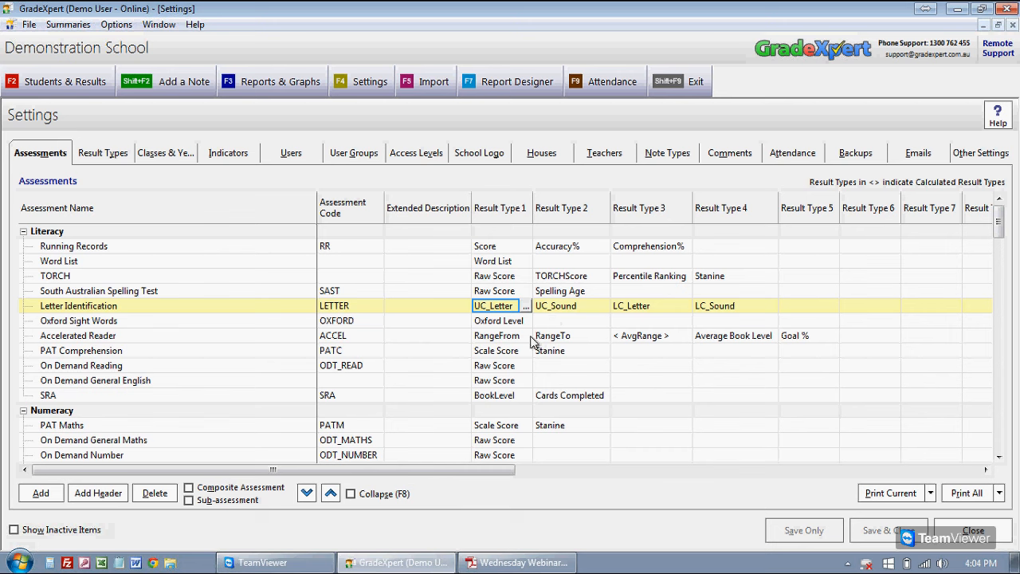
# Examine the PAT Comprehension assessment and compare its Scale Score and Stanine result types
pyautogui.click(510, 354)
pyautogui.click(115, 357)
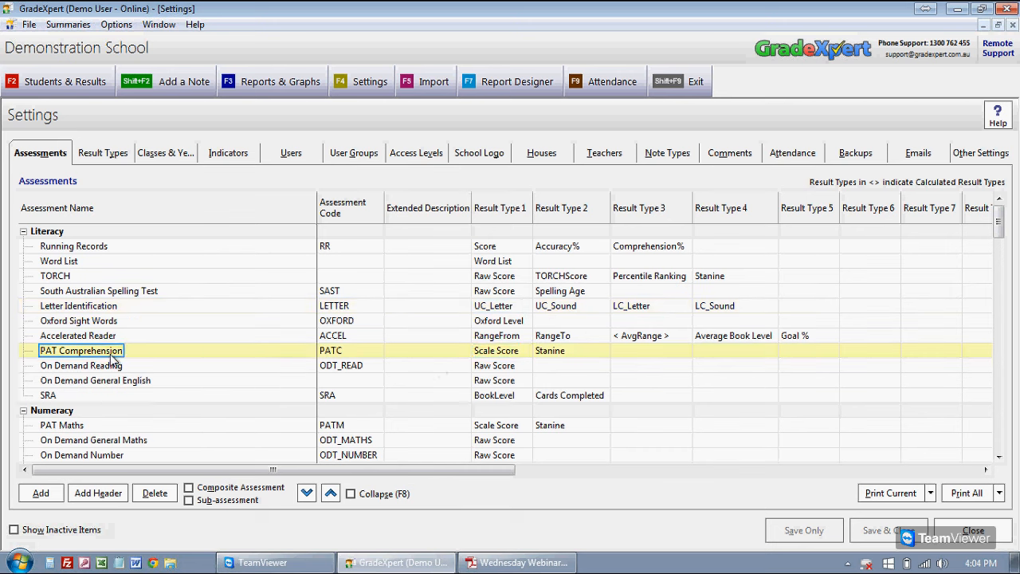
pyautogui.click(484, 353)
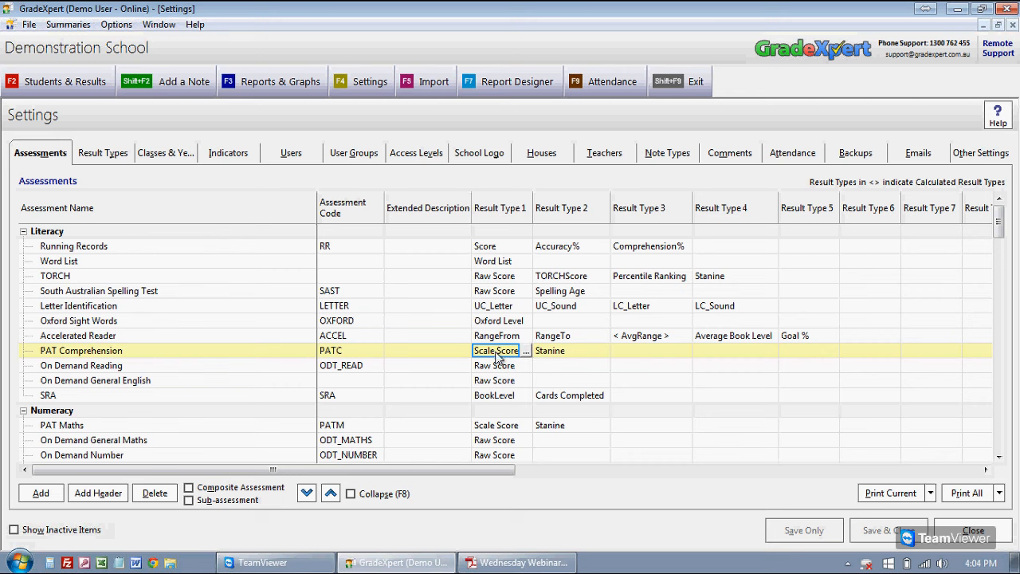
pyautogui.click(552, 355)
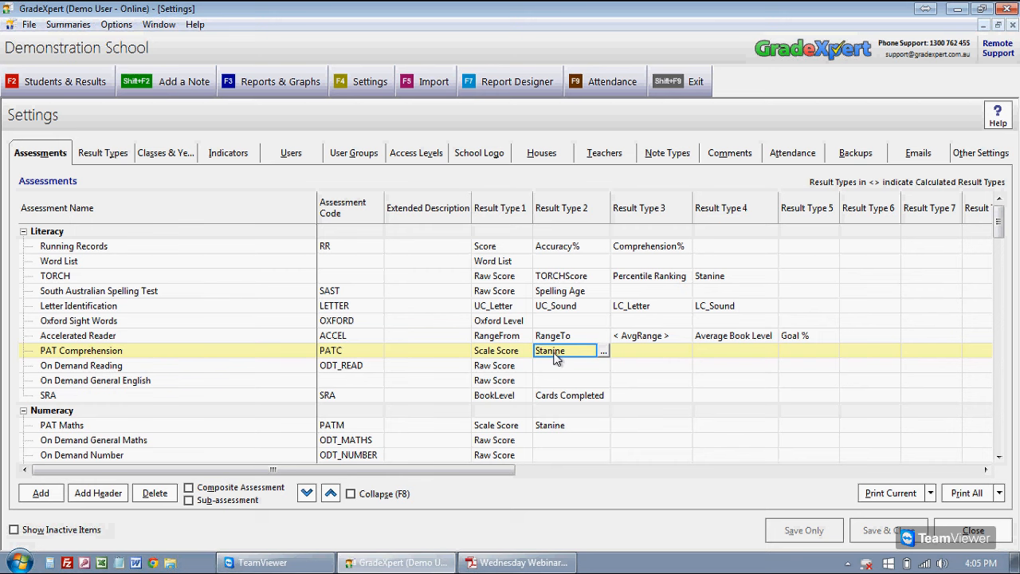
pyautogui.click(512, 356)
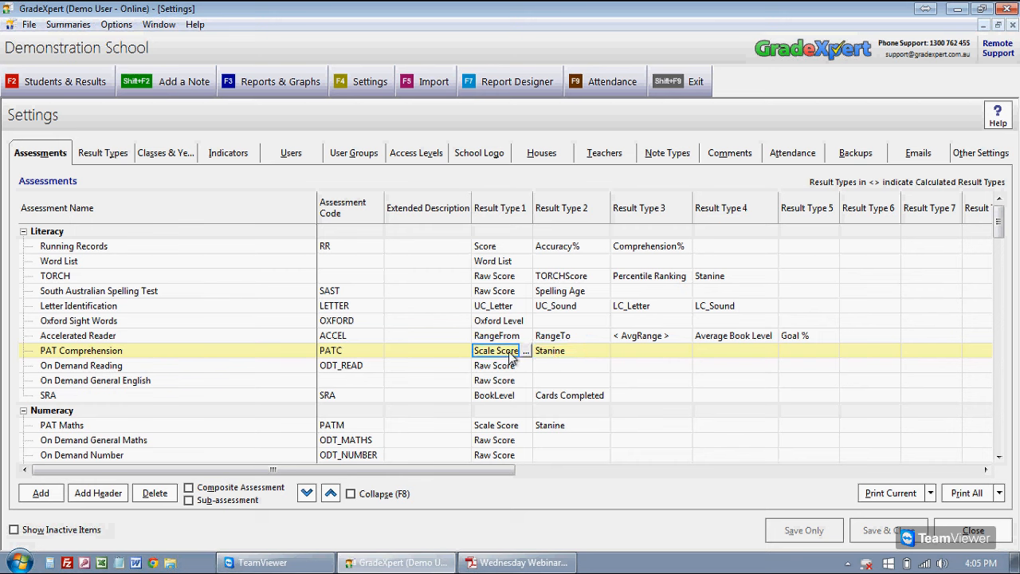
pyautogui.click(544, 351)
pyautogui.click(516, 351)
pyautogui.click(539, 352)
pyautogui.click(511, 356)
pyautogui.click(156, 351)
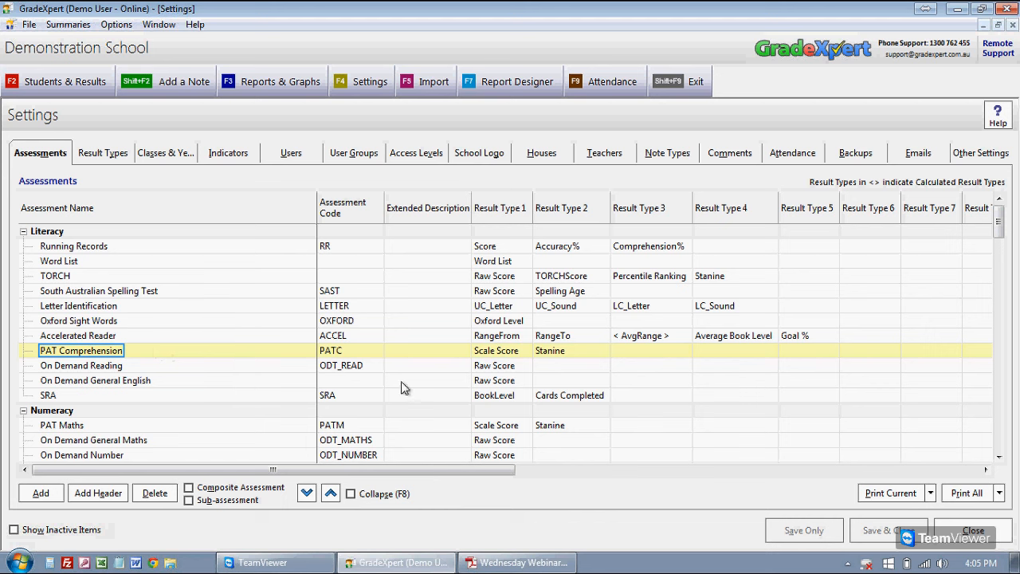
# Review the assessment names from PAT Comprehension down through the Numeracy and NAPLAN groups
pyautogui.press('Down')
pyautogui.press('Down')
pyautogui.press('Down')
pyautogui.press('Down')
pyautogui.press('Down')
pyautogui.press('Down')
pyautogui.press('Down')
pyautogui.press('Down')
pyautogui.press('Down')
pyautogui.press('Down')
pyautogui.press('Down')
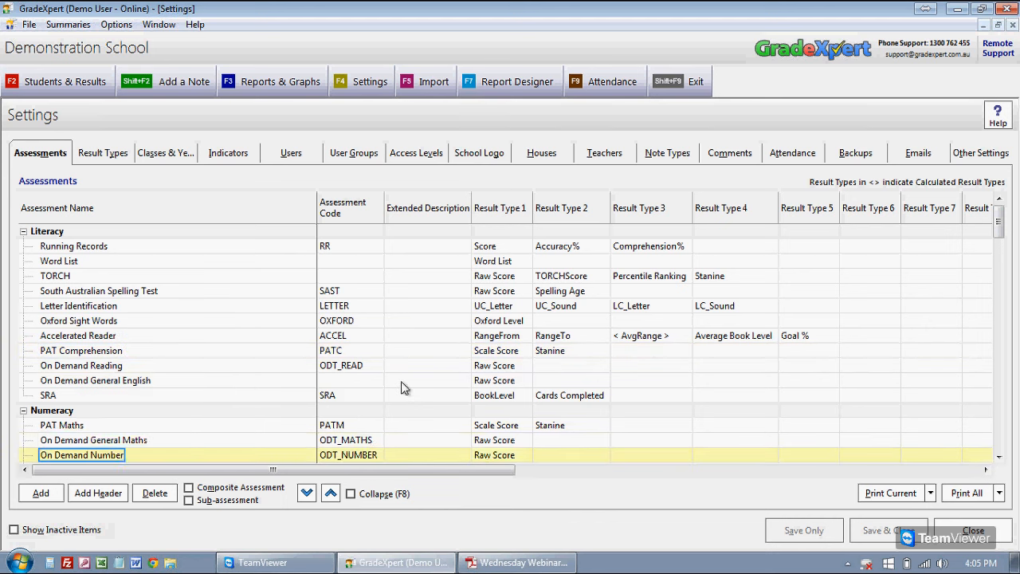
pyautogui.press('Down')
pyautogui.press('Down')
pyautogui.press('Down')
pyautogui.press('Down')
pyautogui.press('Down')
pyautogui.press('Down')
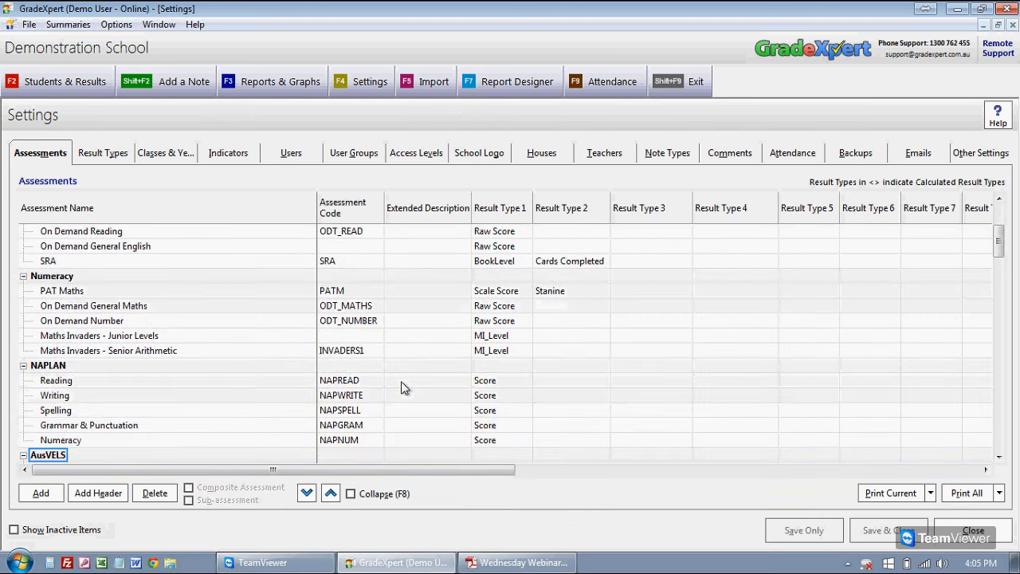
pyautogui.press('Up')
pyautogui.press('Up')
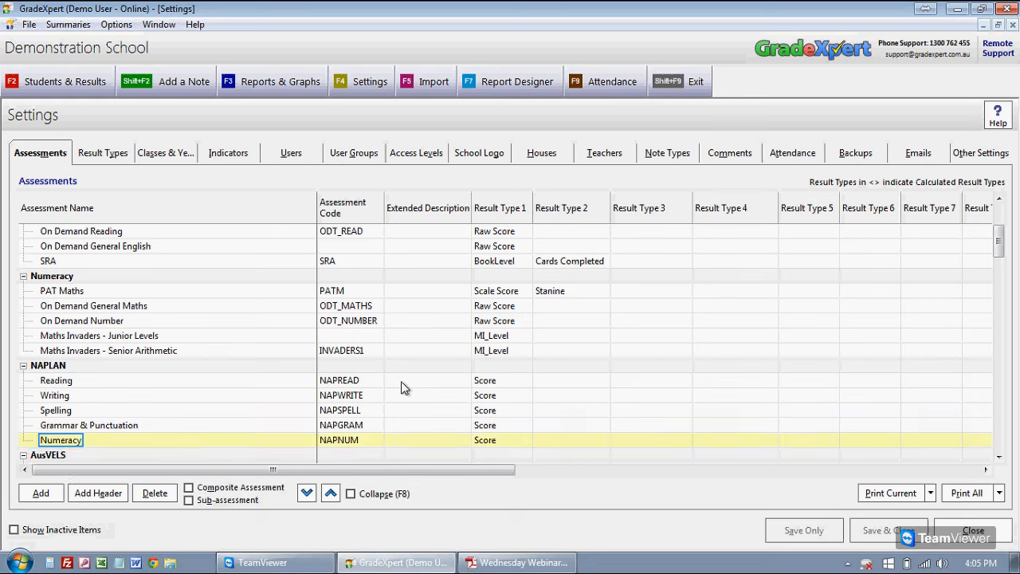
# Review the Result Type 1 entries from the NAPLAN assessments back up to Running Records
pyautogui.press('Right')
pyautogui.press('Right')
pyautogui.press('Right')
pyautogui.press('Up')
pyautogui.press('Up')
pyautogui.press('Up')
pyautogui.press('Up')
pyautogui.press('Up')
pyautogui.press('Up')
pyautogui.press('Up')
pyautogui.press('Up')
pyautogui.press('Up')
pyautogui.press('Up')
pyautogui.press('Up')
pyautogui.press('Up')
pyautogui.press('Up')
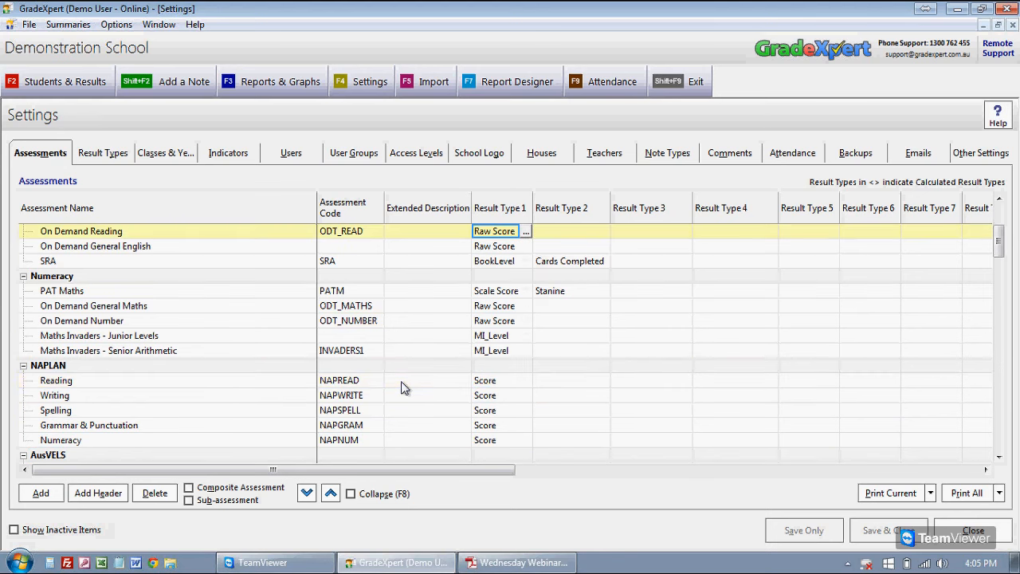
pyautogui.press('Up')
pyautogui.press('Up')
pyautogui.press('Up')
pyautogui.press('Up')
pyautogui.press('Up')
pyautogui.press('Up')
pyautogui.press('Up')
pyautogui.press('Up')
pyautogui.press('Up')
pyautogui.press('Down')
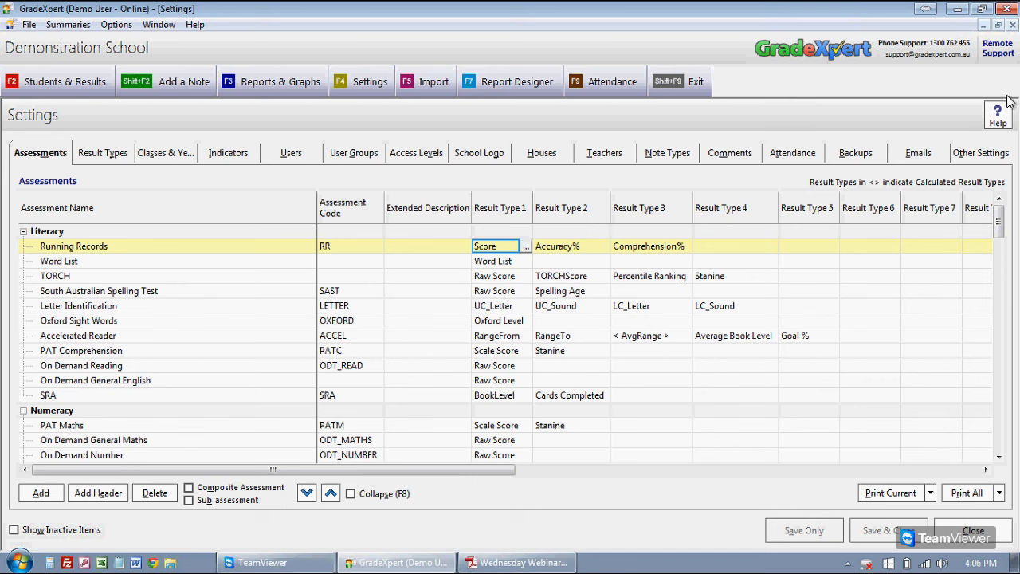
# Examine the additional result types of Running Records, South Australian Spelling Test and Letter Identification
pyautogui.click(794, 101)
pyautogui.click(450, 307)
pyautogui.click(352, 278)
pyautogui.click(253, 260)
pyautogui.click(247, 250)
pyautogui.click(558, 250)
pyautogui.click(564, 292)
pyautogui.click(627, 308)
pyautogui.click(717, 308)
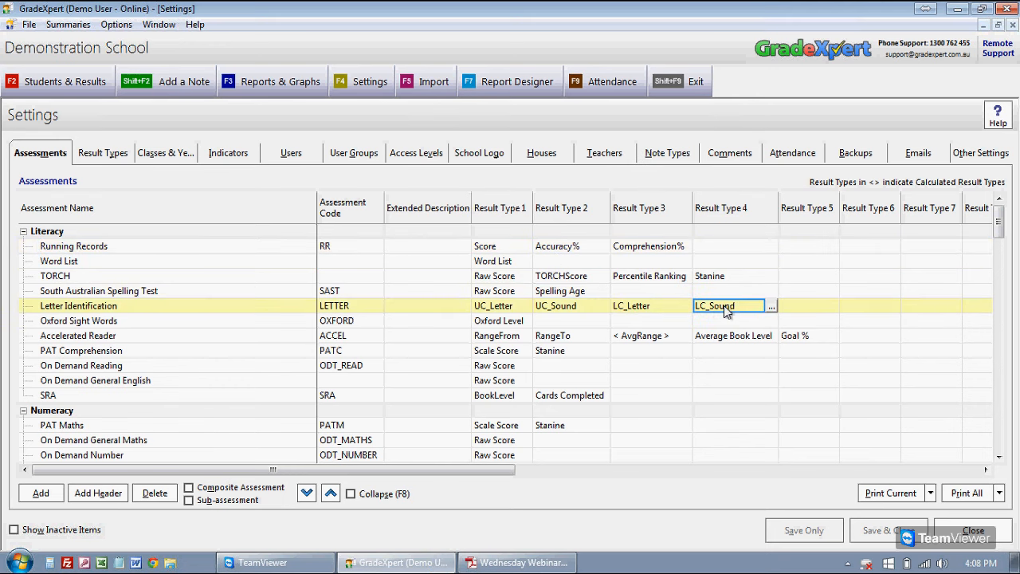
# Look through the User Groups, Users, Indicators, Classes & Years and Result Types settings, then return to Assessments
pyautogui.doubleClick(600, 11)
pyautogui.click(354, 155)
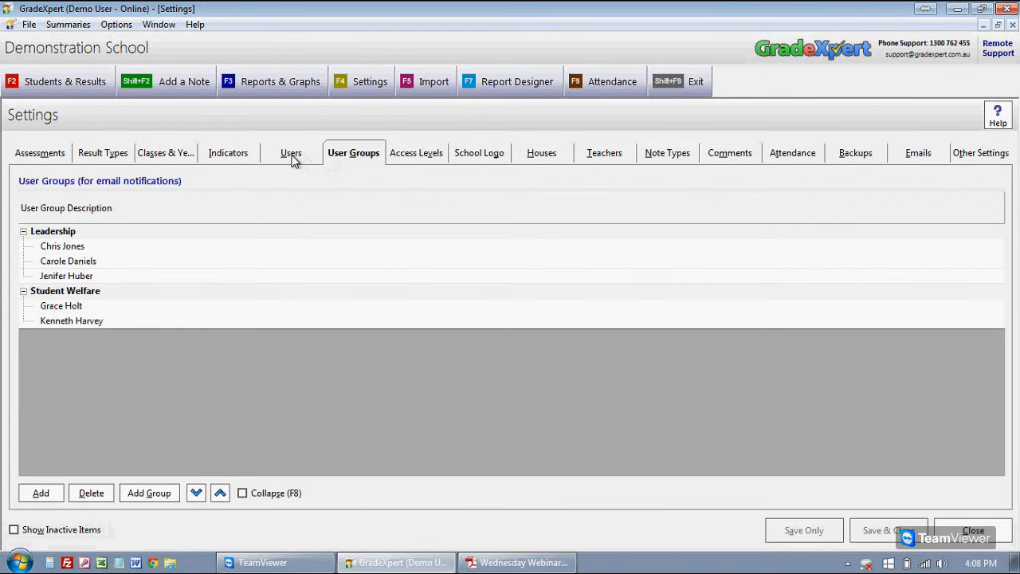
pyautogui.click(290, 153)
pyautogui.click(225, 160)
pyautogui.click(169, 159)
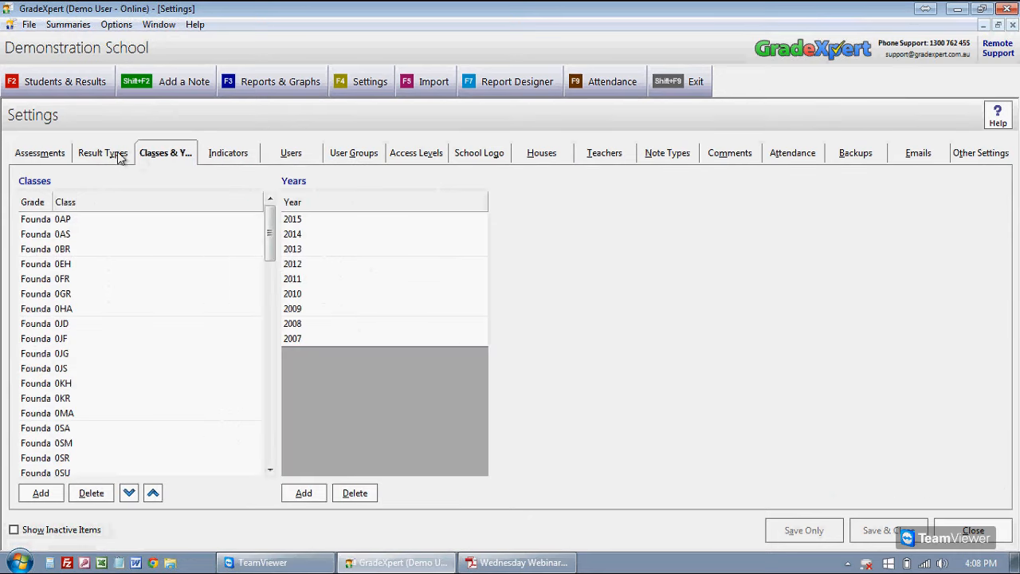
pyautogui.click(116, 157)
pyautogui.click(43, 157)
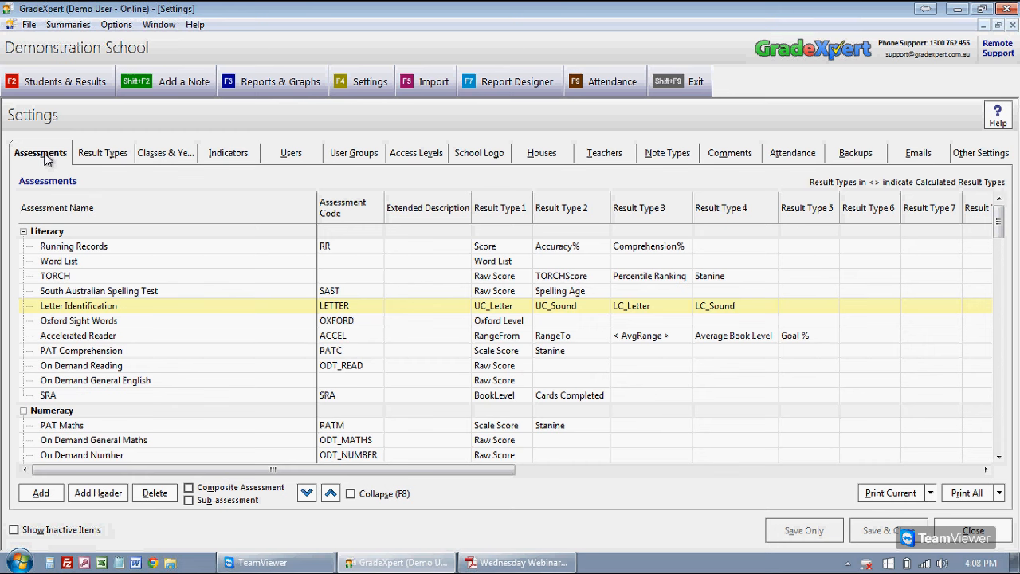
# Open the Result Types settings and review the list from Percentile Ranking down to its end
pyautogui.click(93, 159)
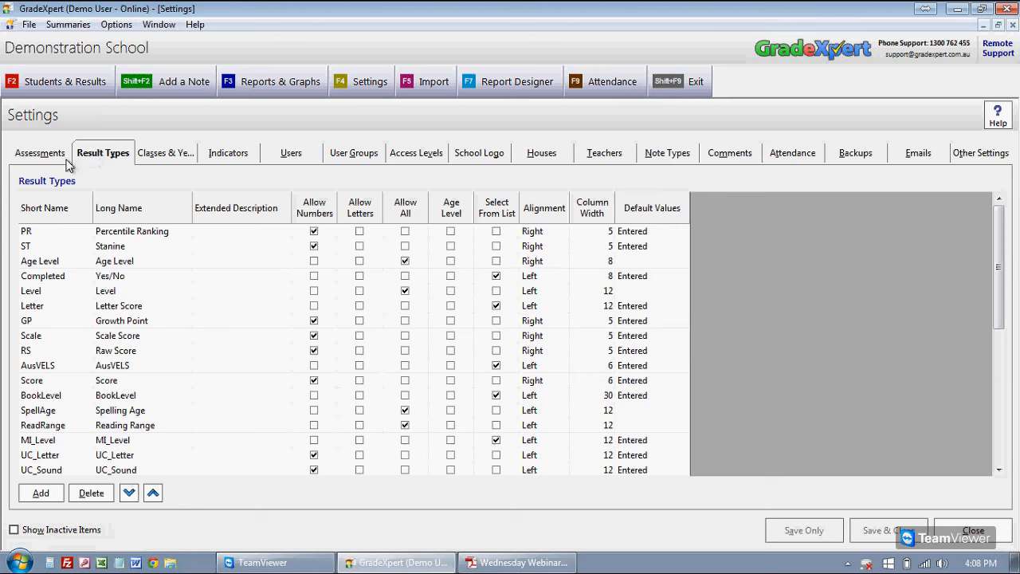
pyautogui.click(53, 231)
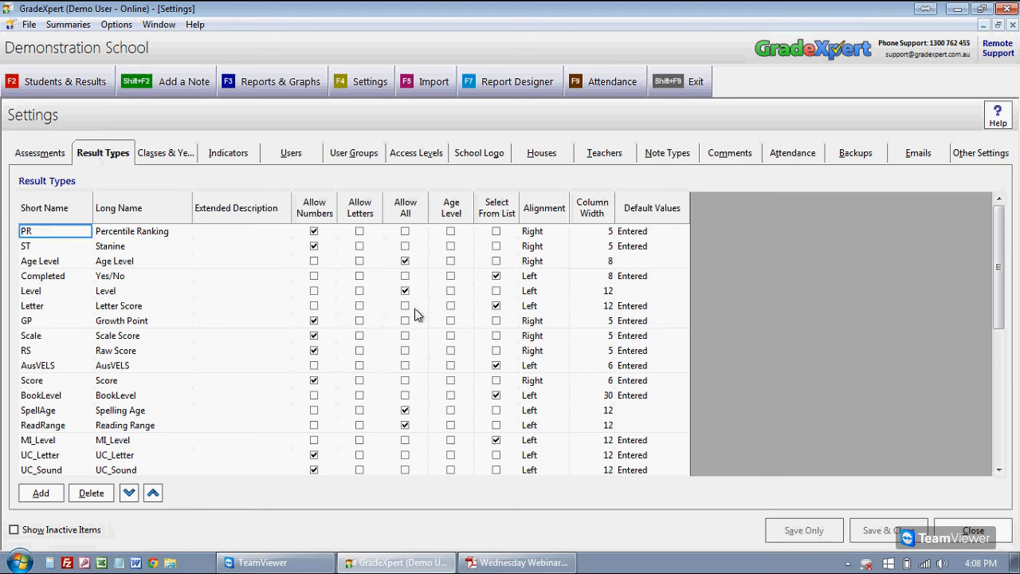
pyautogui.press('Down')
pyautogui.press('Down')
pyautogui.press('Down')
pyautogui.press('Down')
pyautogui.press('Down')
pyautogui.press('Down')
pyautogui.press('Down')
pyautogui.press('Down')
pyautogui.press('Down')
pyautogui.press('Down')
pyautogui.press('Down')
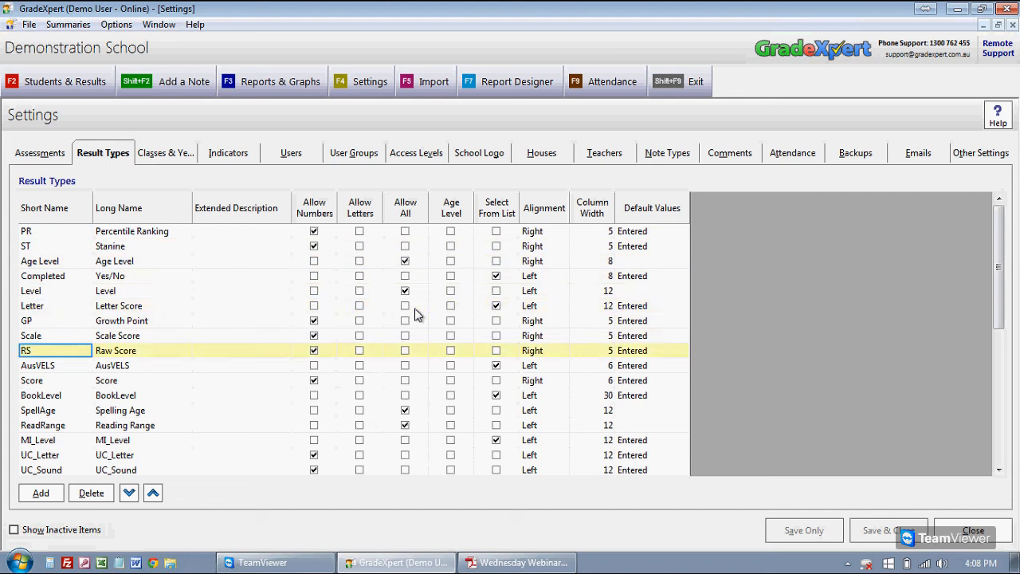
pyautogui.press('Down')
pyautogui.press('Down')
pyautogui.press('Down')
pyautogui.press('Down')
pyautogui.press('Down')
pyautogui.press('Down')
pyautogui.press('Down')
pyautogui.press('Down')
pyautogui.press('Down')
pyautogui.press('Down')
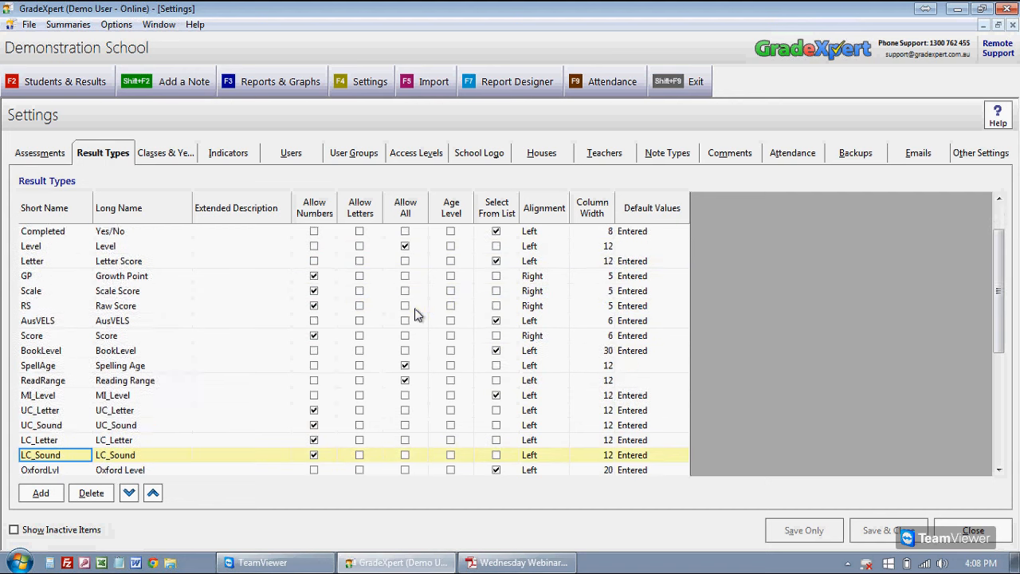
pyautogui.press('Down')
pyautogui.press('Down')
pyautogui.press('Down')
pyautogui.press('Down')
pyautogui.press('Down')
pyautogui.press('Down')
pyautogui.press('Down')
pyautogui.press('Down')
pyautogui.press('Down')
pyautogui.press('Down')
pyautogui.press('Down')
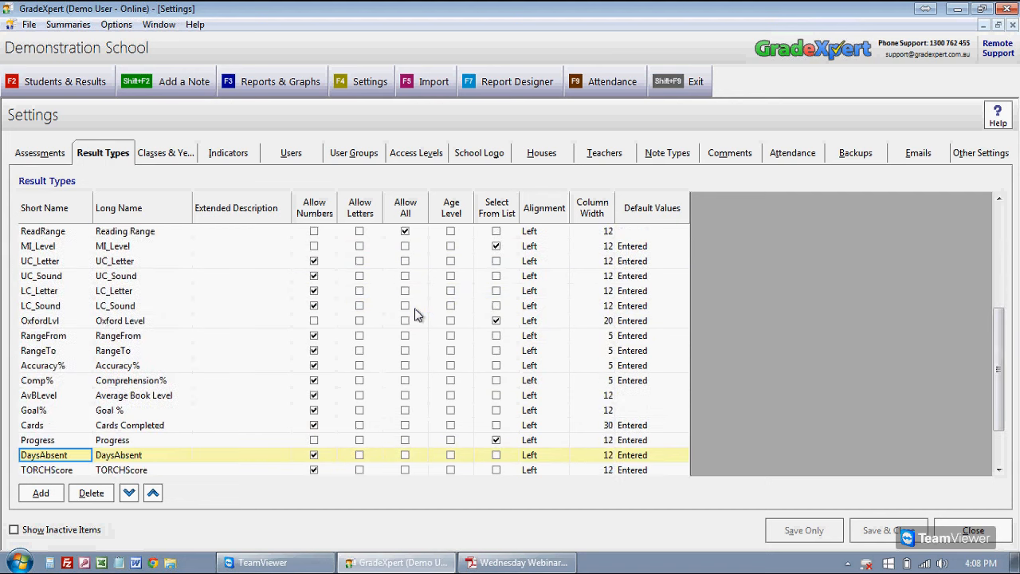
pyautogui.press('Down')
# Review the result types from the end of the list back up to Percentile Ranking
pyautogui.press('Up')
pyautogui.press('Up')
pyautogui.press('Up')
pyautogui.press('Up')
pyautogui.press('Up')
pyautogui.press('Up')
pyautogui.press('Up')
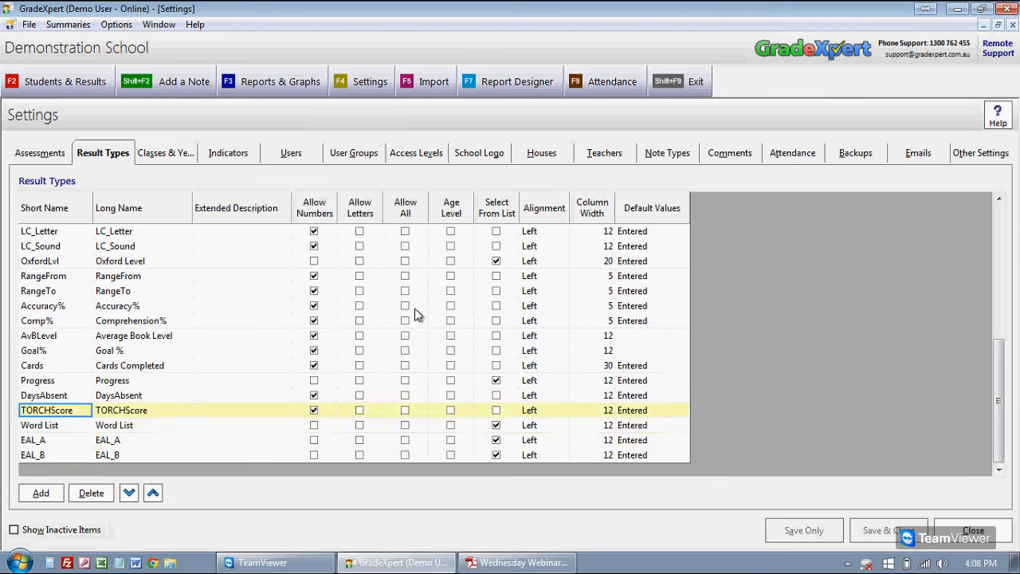
pyautogui.press('Up')
pyautogui.press('Up')
pyautogui.press('Up')
pyautogui.press('Up')
pyautogui.press('Up')
pyautogui.press('Up')
pyautogui.press('Up')
pyautogui.press('Up')
pyautogui.press('Up')
pyautogui.press('Up')
pyautogui.press('Up')
pyautogui.press('Up')
pyautogui.press('Up')
pyautogui.press('Up')
pyautogui.press('Up')
pyautogui.press('Up')
pyautogui.press('Up')
pyautogui.press('Up')
pyautogui.press('Up')
pyautogui.press('Up')
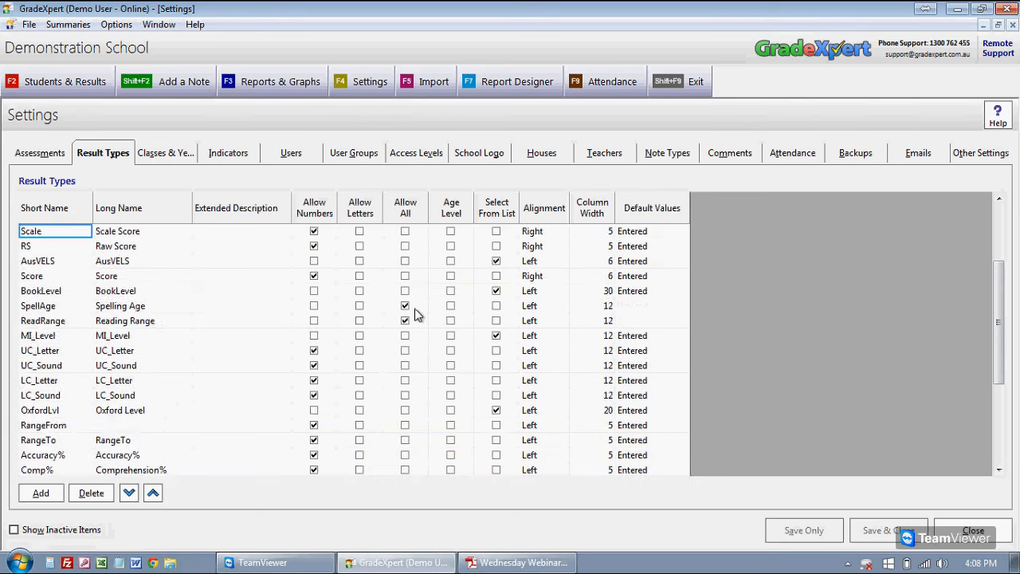
pyautogui.press('Up')
pyautogui.press('Up')
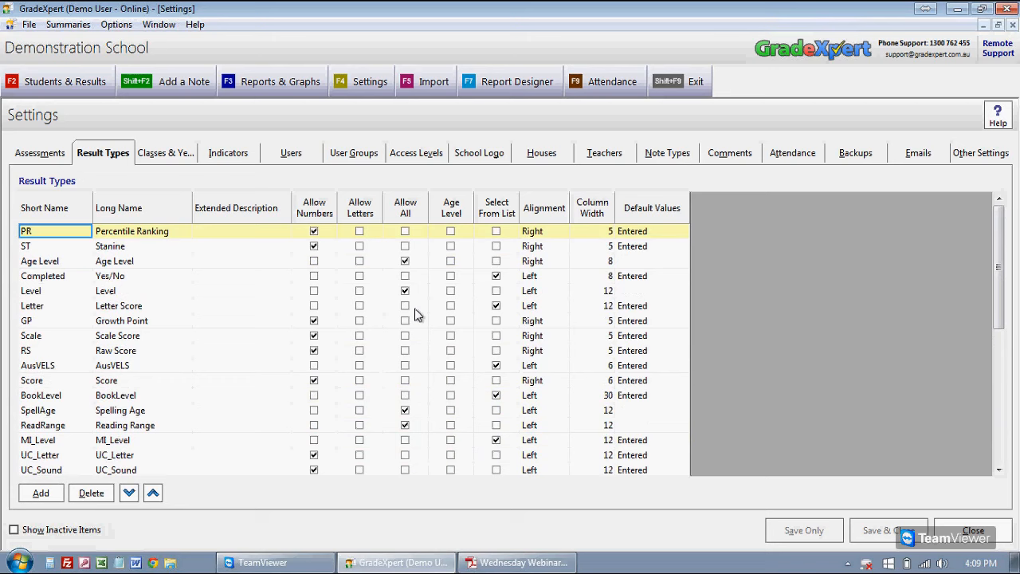
# Go through the first result types from Percentile Ranking and select Raw Score
pyautogui.press('Down')
pyautogui.press('Down')
pyautogui.press('Down')
pyautogui.press('Down')
pyautogui.press('Down')
pyautogui.press('Down')
pyautogui.press('Down')
pyautogui.press('Down')
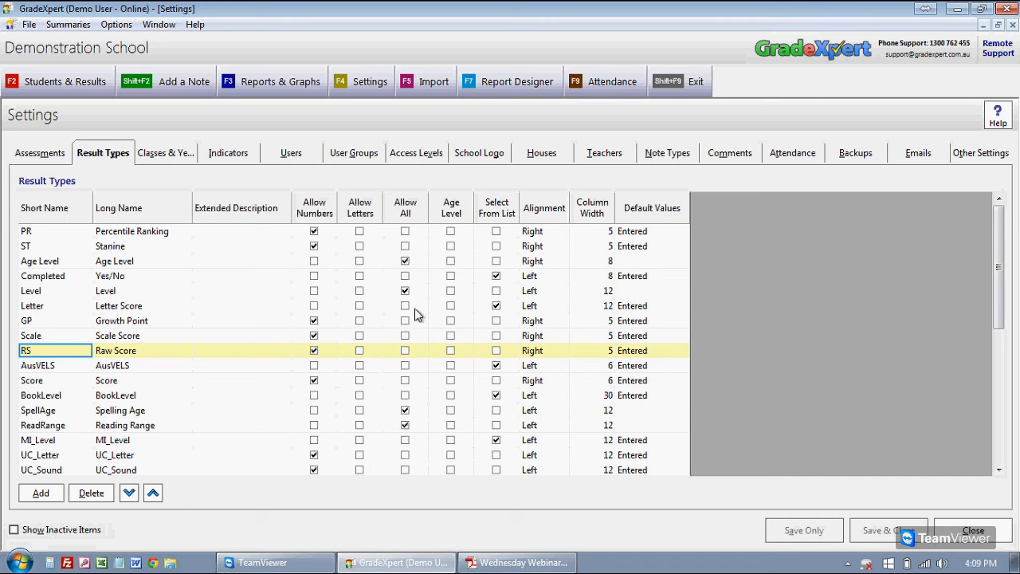
# Review the result types from Raw Score down to EAL_B at the end of the list
pyautogui.press('Down')
pyautogui.press('Down')
pyautogui.press('Down')
pyautogui.press('Down')
pyautogui.press('Down')
pyautogui.press('Down')
pyautogui.press('Down')
pyautogui.press('Down')
pyautogui.press('Down')
pyautogui.press('Down')
pyautogui.press('Down')
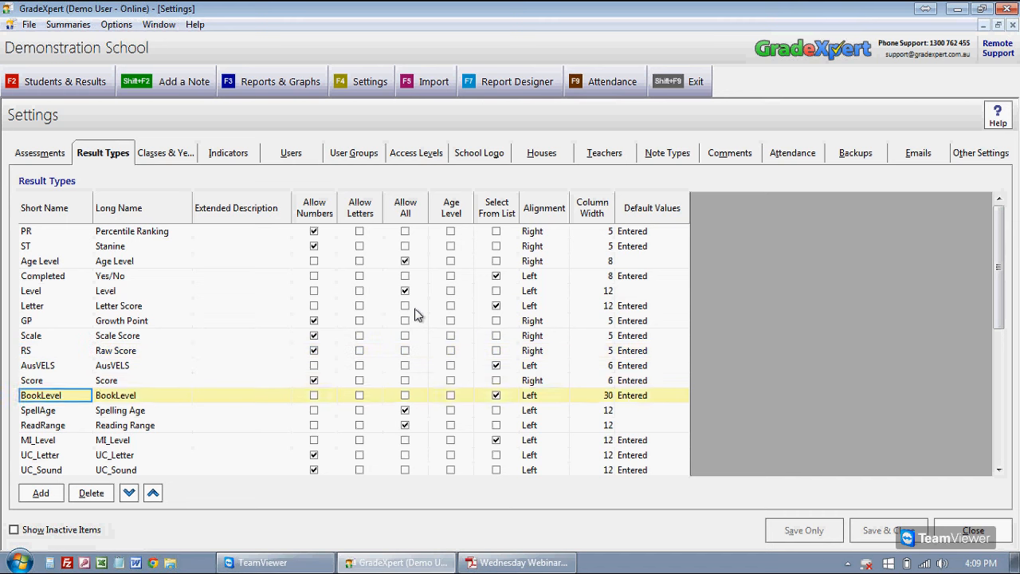
pyautogui.press('Down')
pyautogui.press('Down')
pyautogui.press('Down')
pyautogui.press('Down')
pyautogui.press('Down')
pyautogui.press('Down')
pyautogui.press('Down')
pyautogui.press('Down')
pyautogui.press('Down')
pyautogui.press('Down')
pyautogui.press('Down')
pyautogui.press('Down')
pyautogui.press('Down')
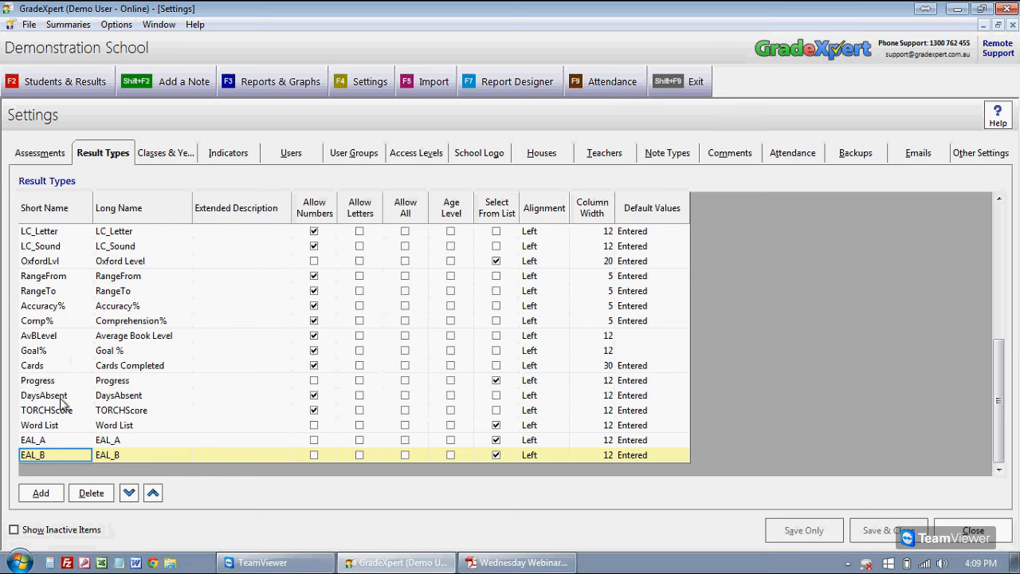
# Add a new result type and give it the short name Paras Read
pyautogui.click(45, 495)
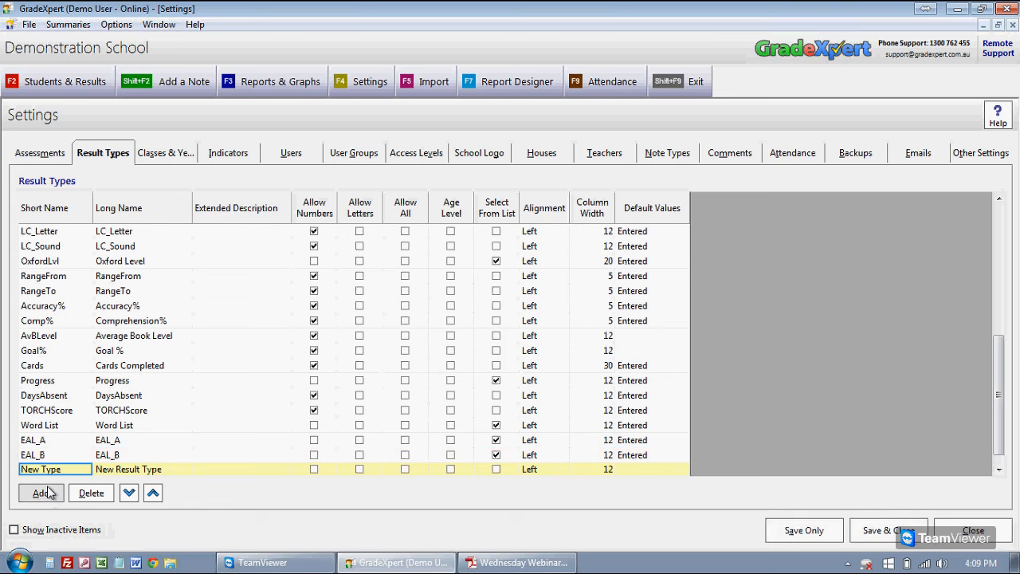
pyautogui.click(70, 472)
pyautogui.press('BackSpace')
pyautogui.press('BackSpace')
pyautogui.press('BackSpace')
pyautogui.press('BackSpace')
pyautogui.press('BackSpace')
pyautogui.press('BackSpace')
pyautogui.press('BackSpace')
pyautogui.press('BackSpace')
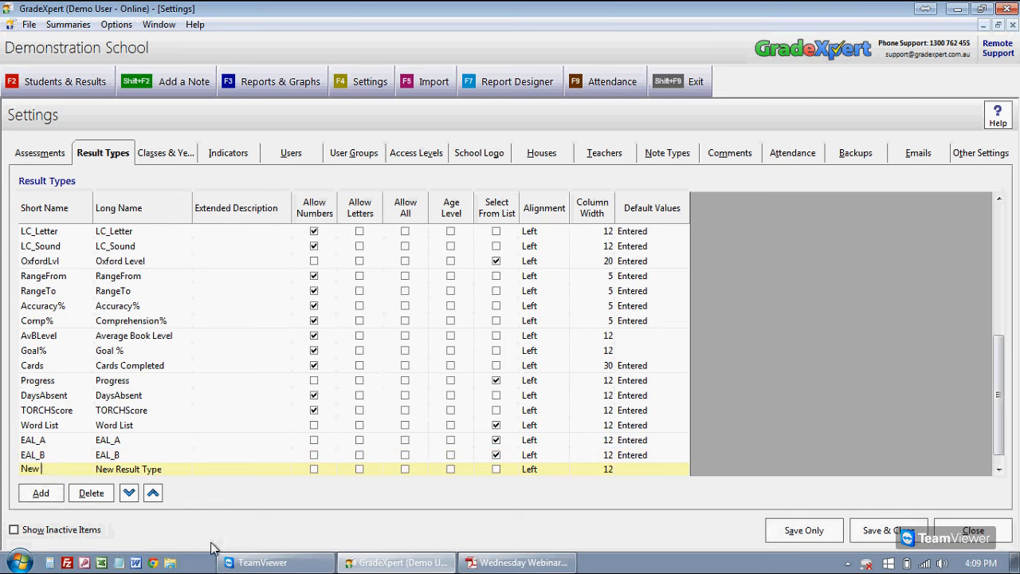
pyautogui.write('Paras Read')
pyautogui.press('Tab')
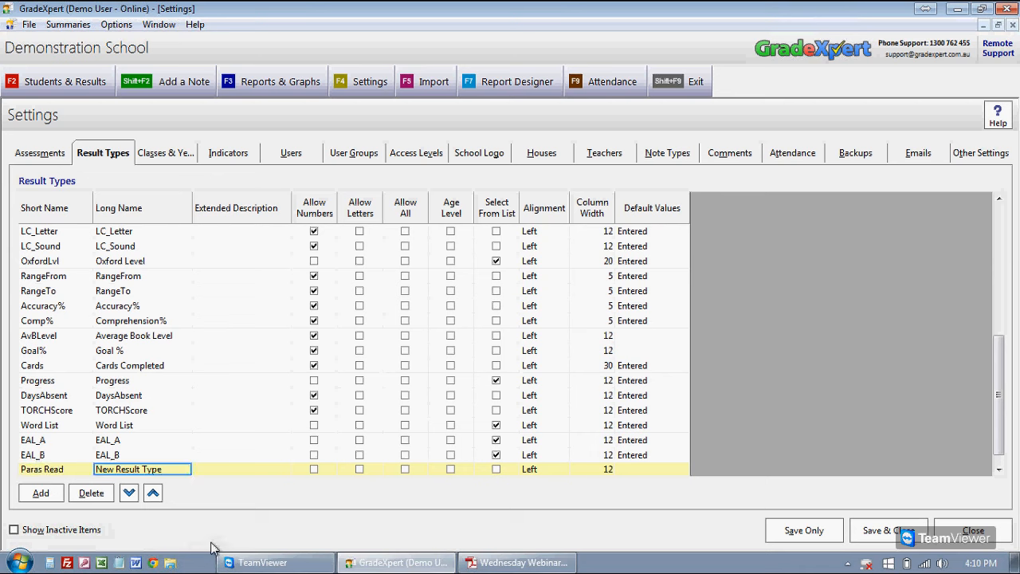
# Set the long name of the Paras Read result type to Paragraphs Read
pyautogui.write('Pra')
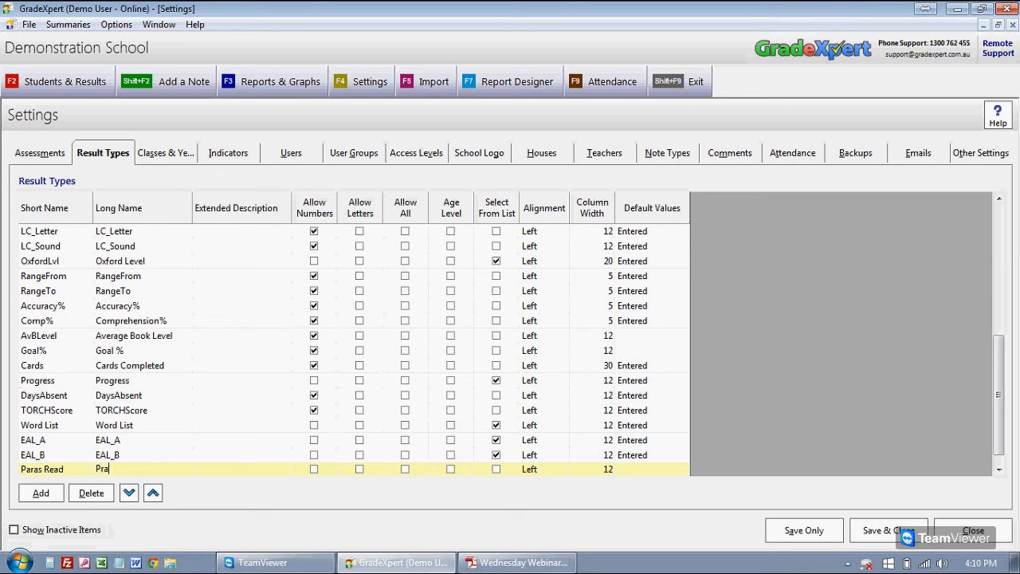
pyautogui.press('BackSpace')
pyautogui.press('BackSpace')
pyautogui.write('aragraphs Read')
pyautogui.press('Tab')
pyautogui.hotkey('shift', 'Tab')
pyautogui.hotkey('shift', 'Tab')
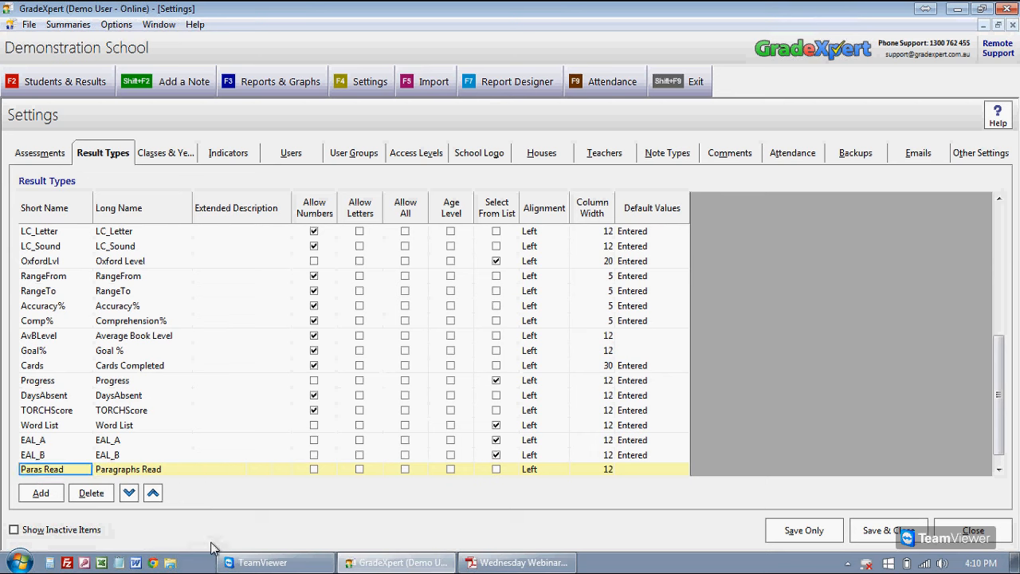
pyautogui.press('Tab')
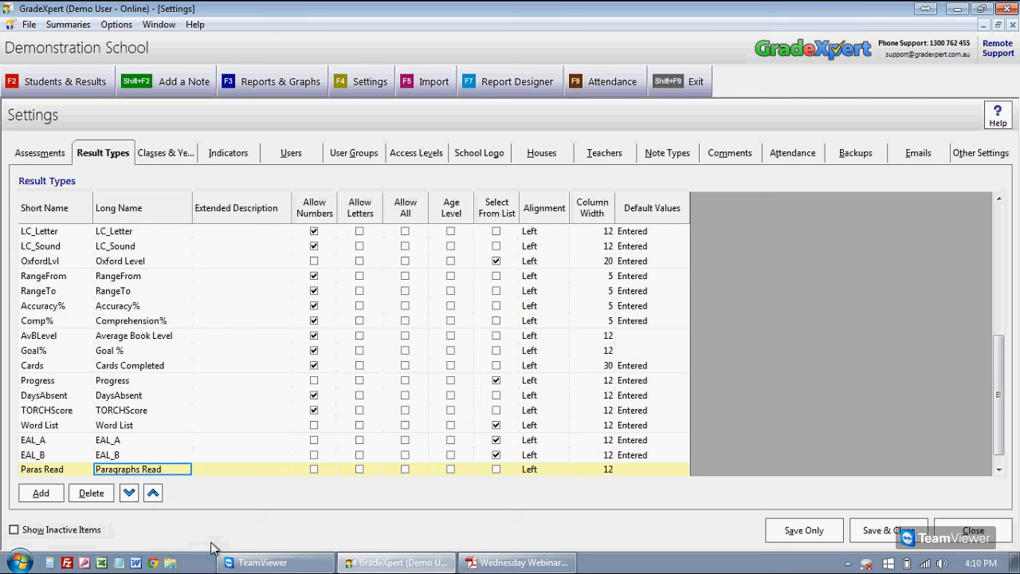
# Allow numbers as the result format for the Paragraphs Read result type
pyautogui.press('Tab')
pyautogui.press('Tab')
pyautogui.press('Tab')
pyautogui.press('Tab')
pyautogui.press('Tab')
pyautogui.hotkey('shift', 'Tab')
pyautogui.hotkey('shift', 'Tab')
pyautogui.hotkey('shift', 'Tab')
pyautogui.hotkey('shift', 'Tab')
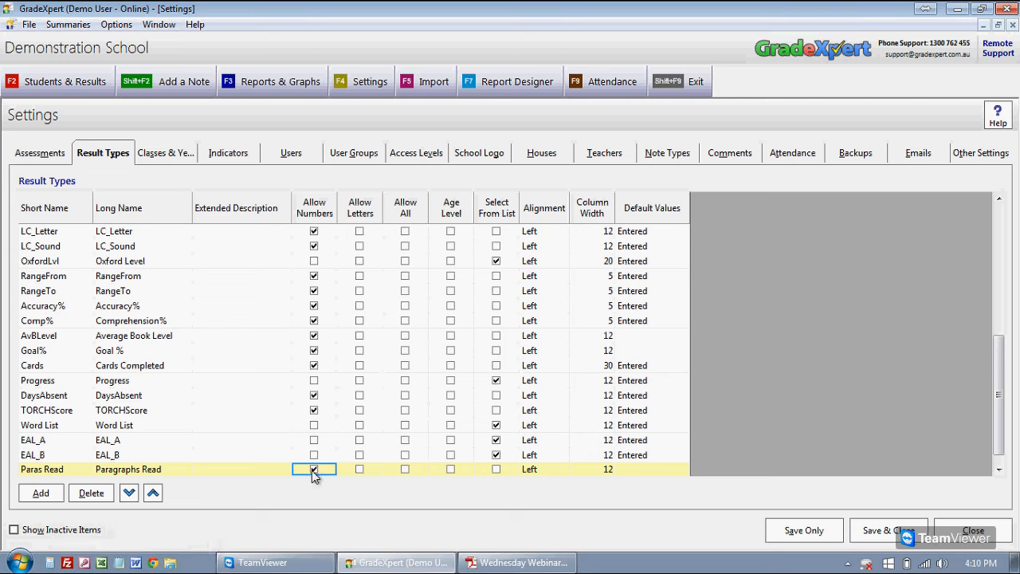
# Set the default values of Paragraphs Read to a maximum result of 10 and accept them
pyautogui.press('Tab')
pyautogui.press('Tab')
pyautogui.press('Tab')
pyautogui.press('Tab')
pyautogui.press('Tab')
pyautogui.press('Tab')
pyautogui.press('Tab')
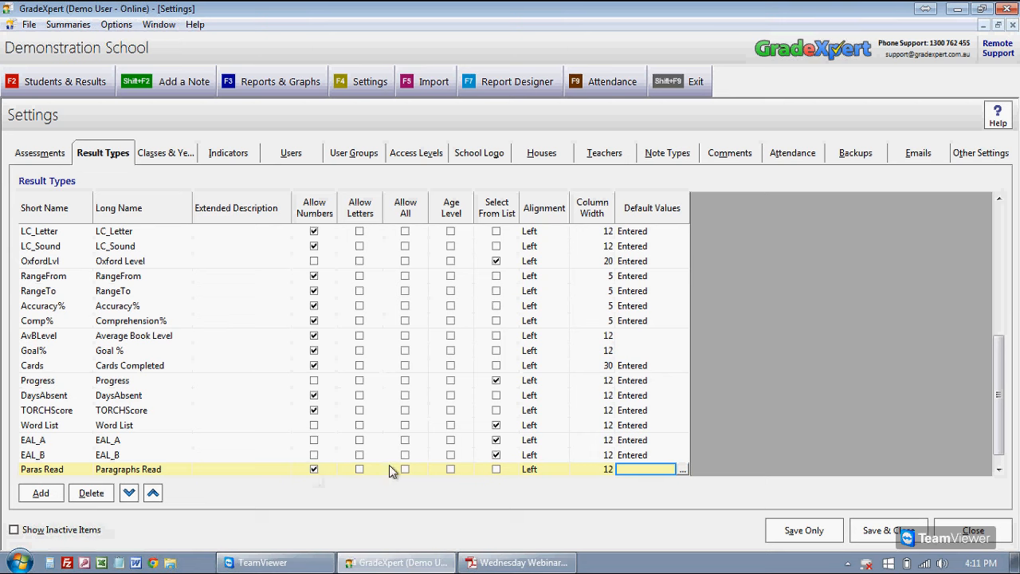
pyautogui.click(683, 469)
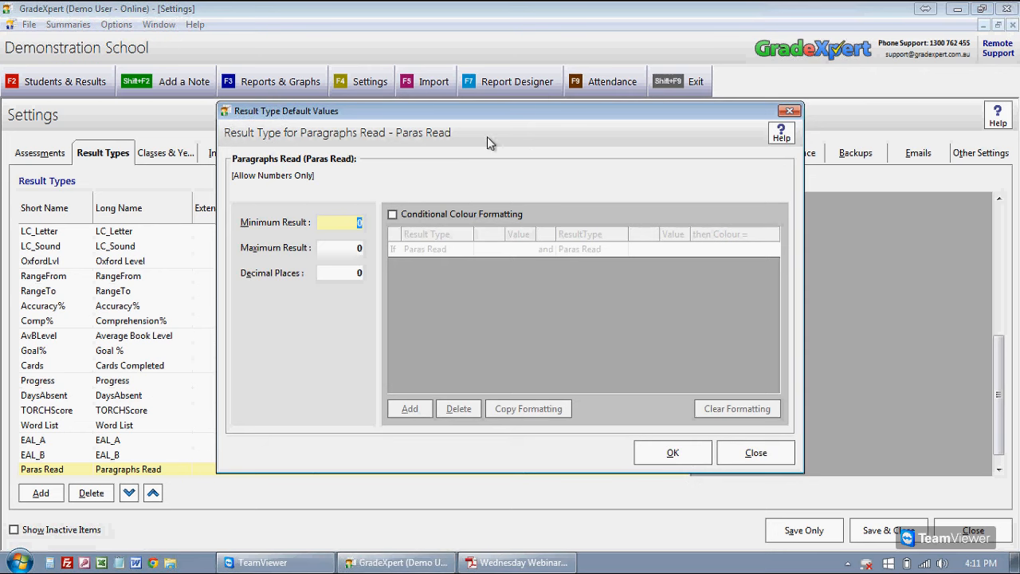
pyautogui.moveTo(492, 110); pyautogui.dragTo(478, 110)
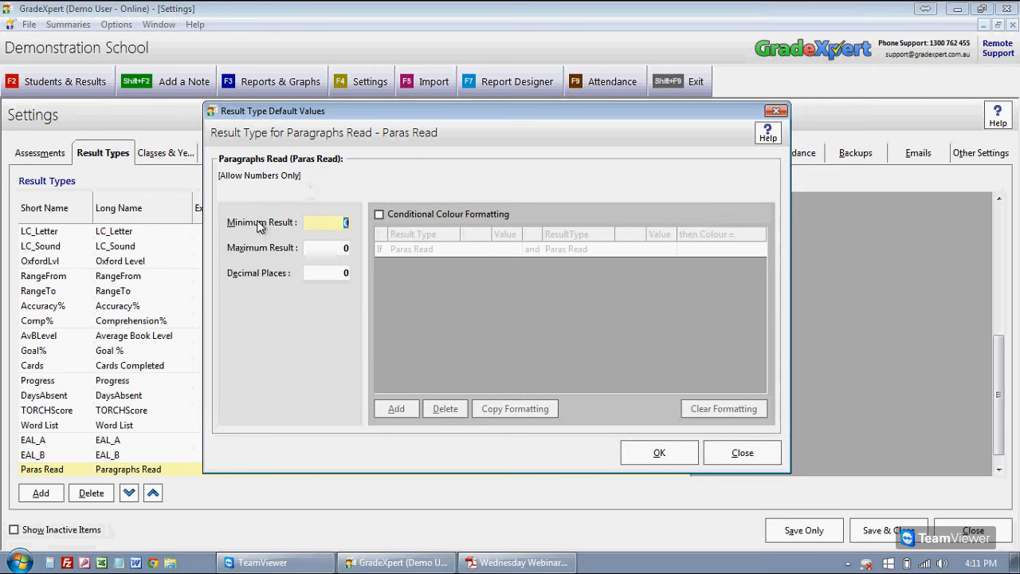
pyautogui.click(315, 247)
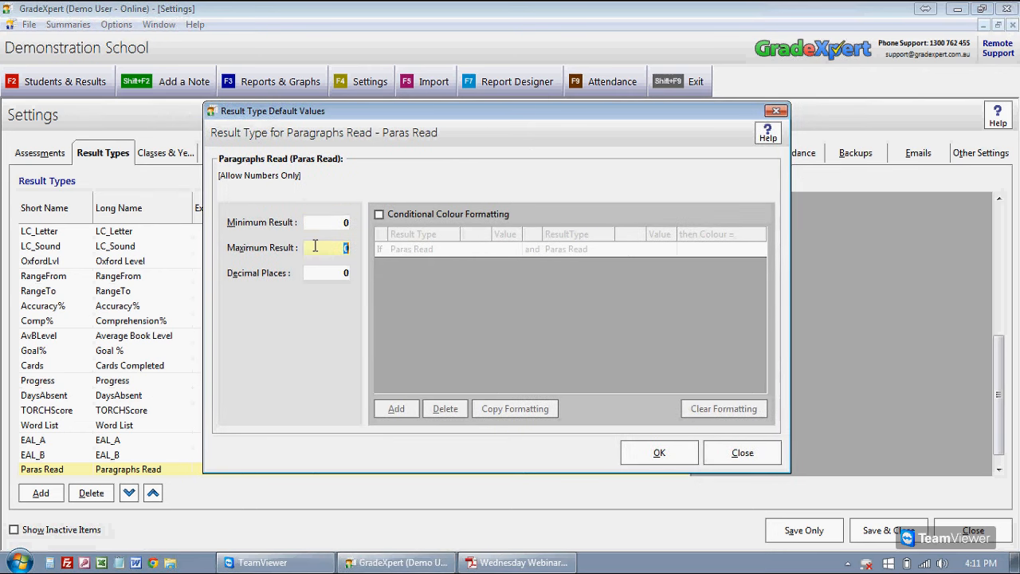
pyautogui.write('10')
pyautogui.click(332, 272)
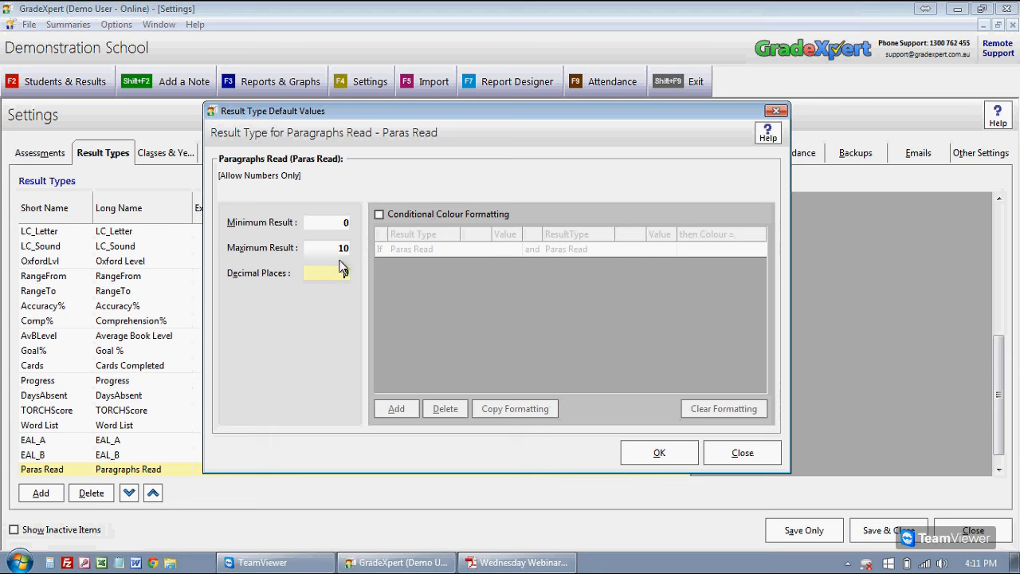
pyautogui.click(655, 451)
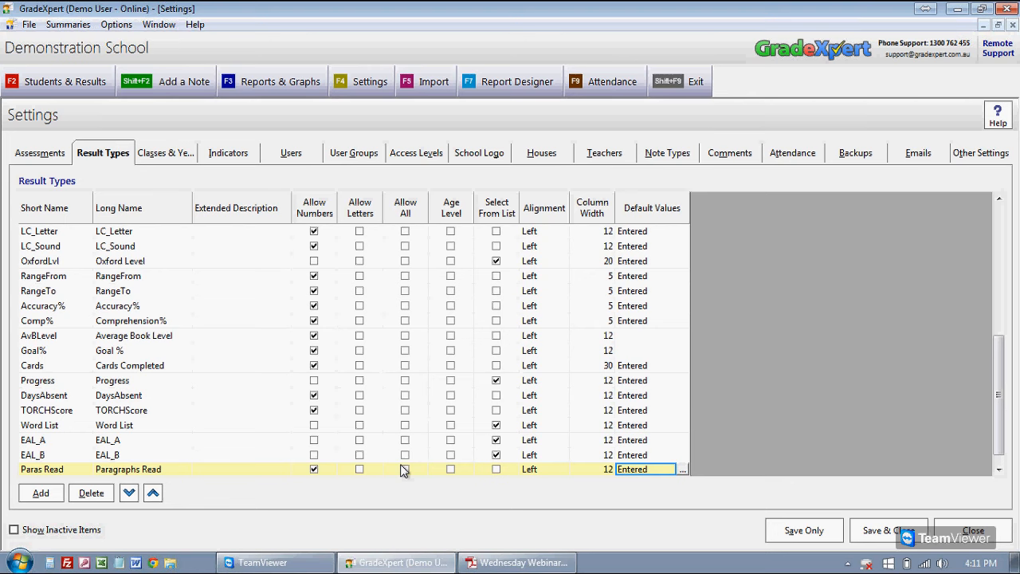
# Find the Progress result type in the list and open its default values
pyautogui.moveTo(1003, 357); pyautogui.dragTo(1005, 257)
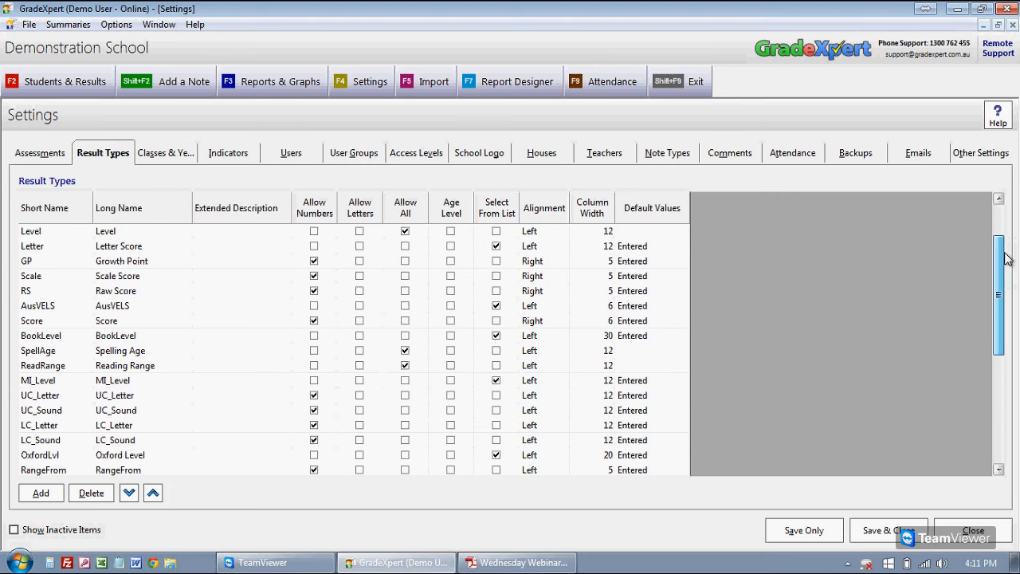
pyautogui.moveTo(1005, 257); pyautogui.dragTo(1006, 342)
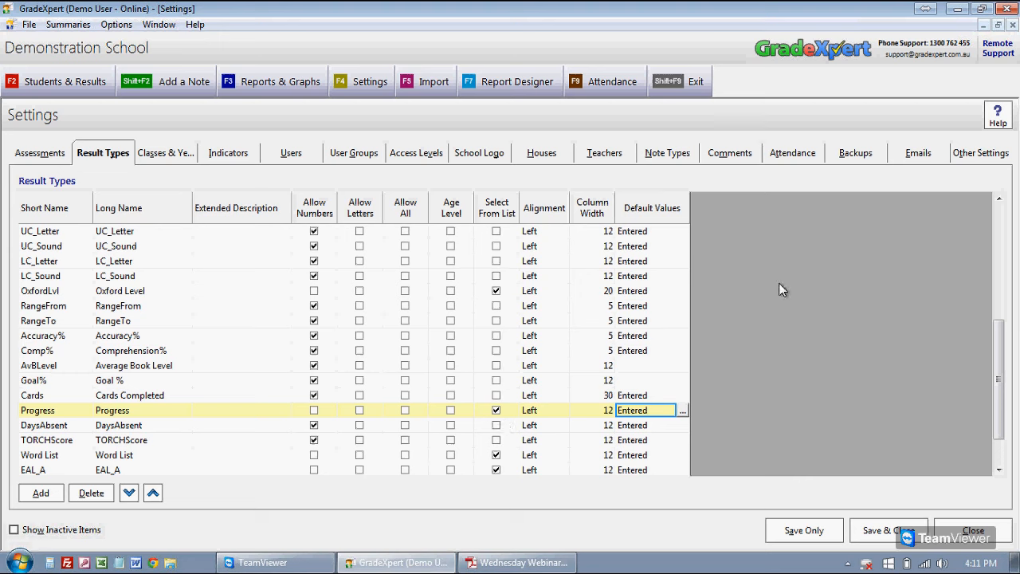
pyautogui.click(808, 117)
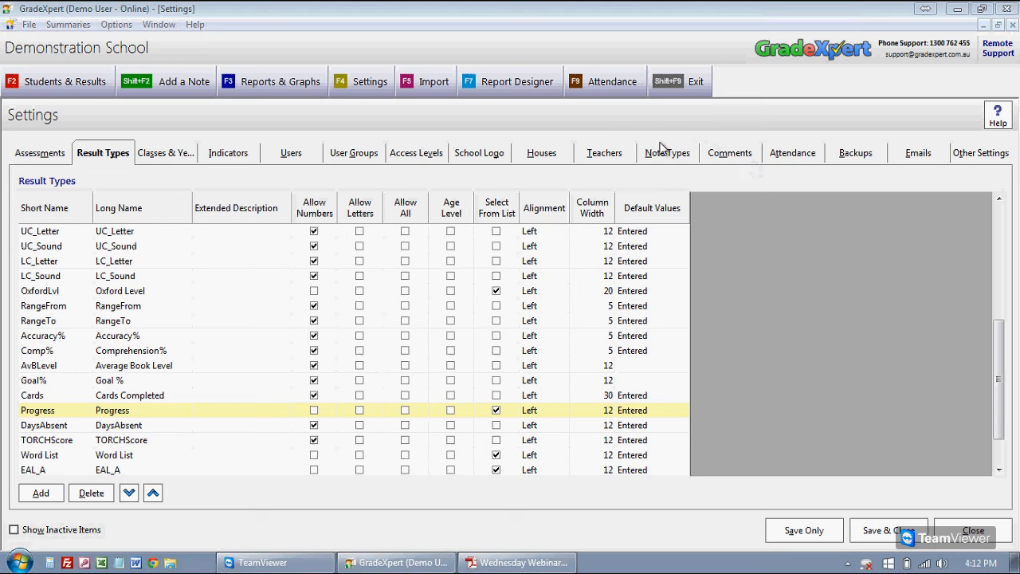
pyautogui.click(103, 413)
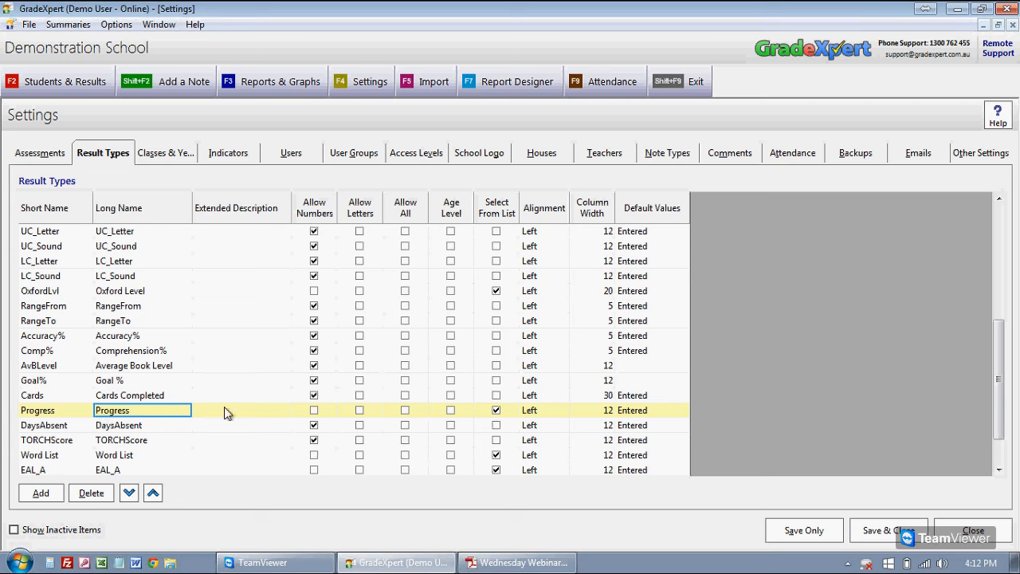
pyautogui.click(506, 415)
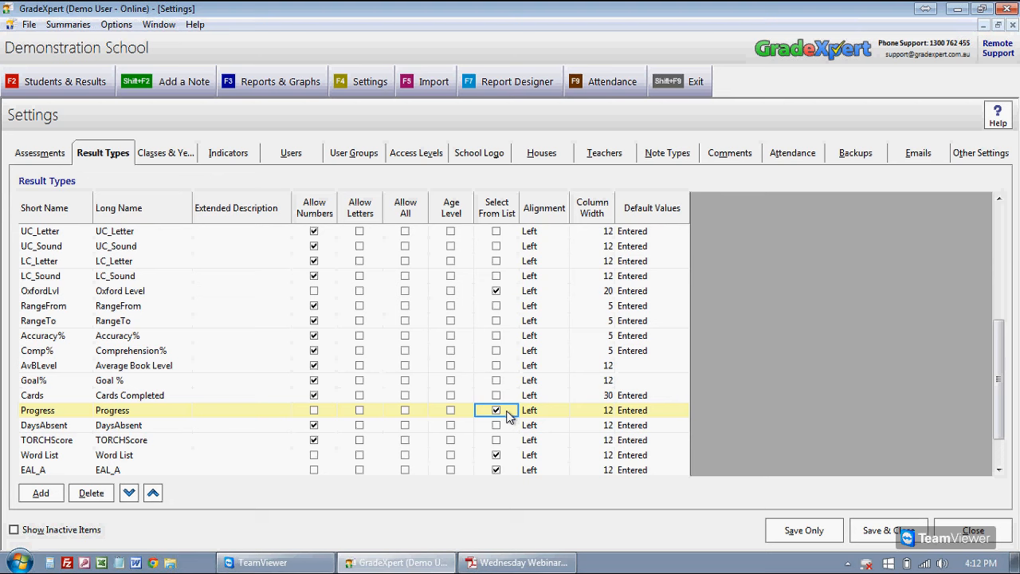
pyautogui.press('Tab')
pyautogui.press('Tab')
pyautogui.press('Tab')
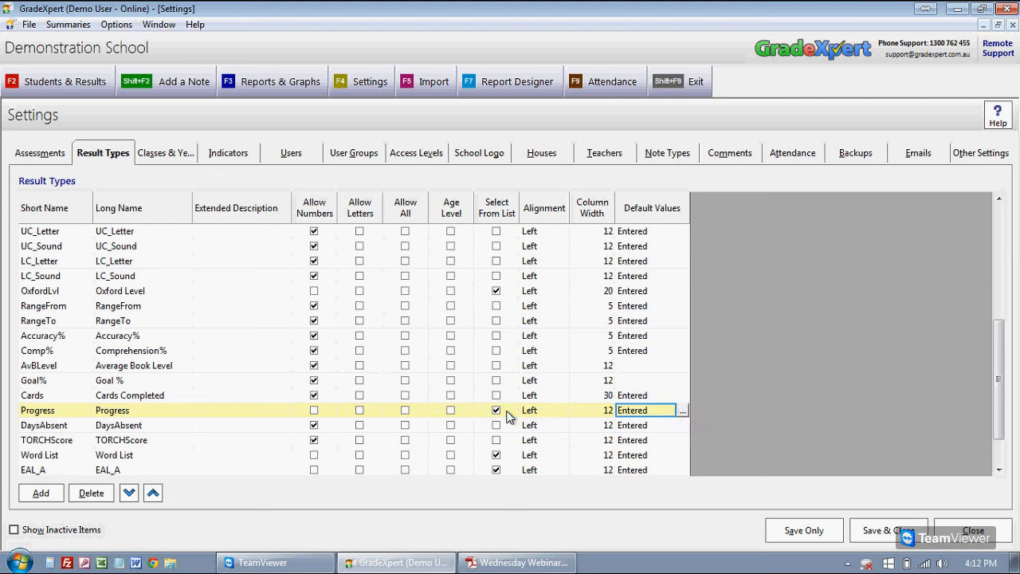
pyautogui.click(682, 413)
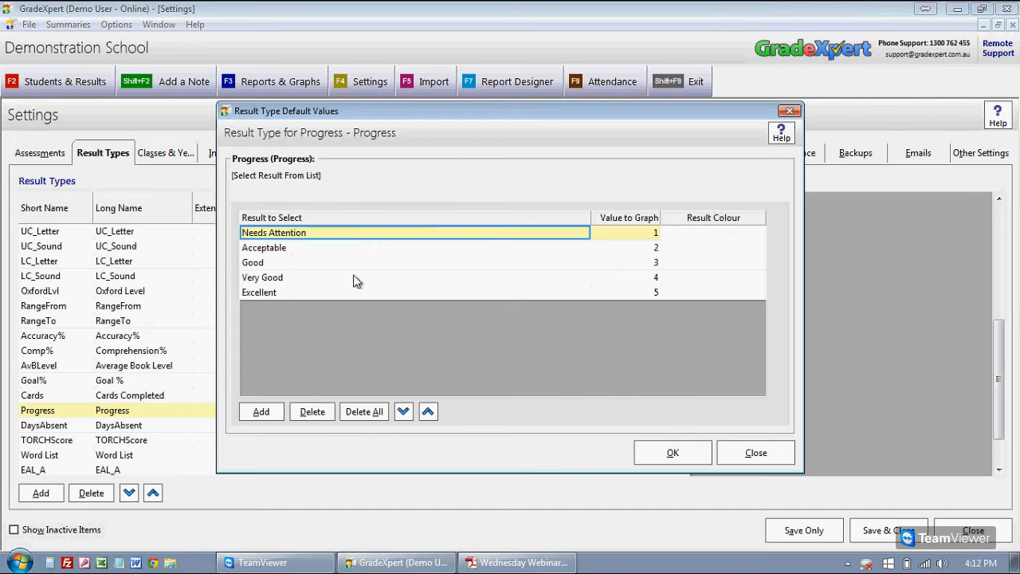
# Examine the selectable results of Progress, from Needs Attention to Excellent
pyautogui.click(274, 294)
pyautogui.click(278, 281)
pyautogui.click(280, 269)
pyautogui.click(294, 248)
pyautogui.click(306, 234)
pyautogui.press('Down')
pyautogui.press('Down')
pyautogui.press('Down')
pyautogui.press('Down')
pyautogui.press('Up')
pyautogui.press('Up')
pyautogui.press('Up')
pyautogui.press('Up')
pyautogui.click(264, 246)
pyautogui.click(258, 260)
pyautogui.click(254, 277)
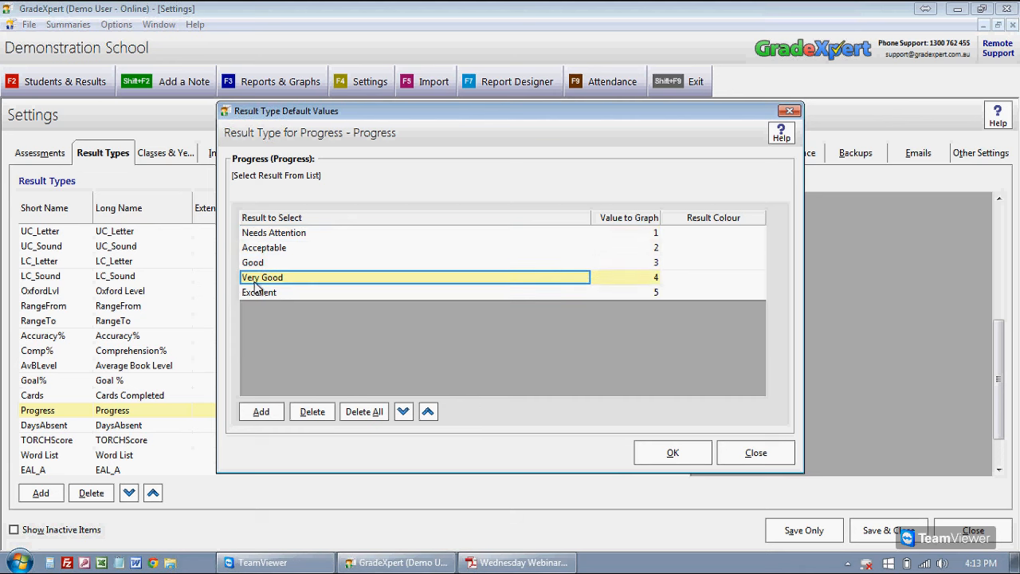
pyautogui.click(256, 292)
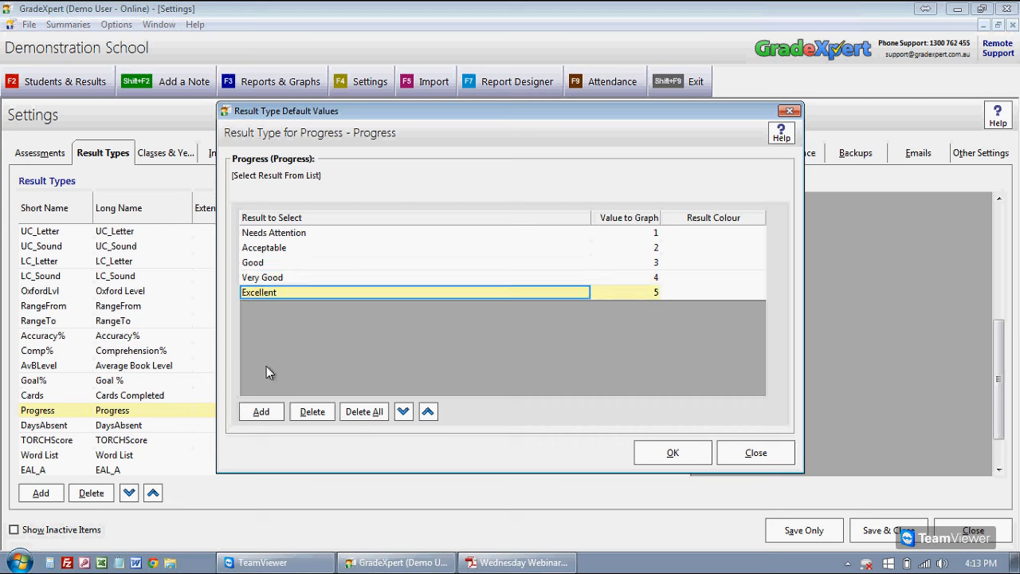
# Add the selectable result N/A to Progress with a graph value of 0
pyautogui.click(263, 412)
pyautogui.click(303, 313)
pyautogui.write('N/A')
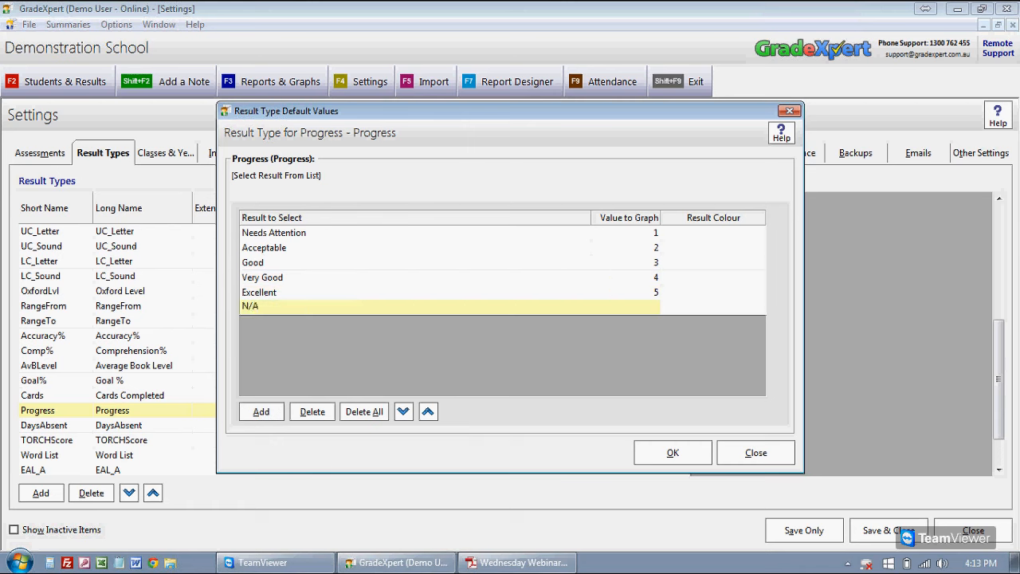
pyautogui.press('Tab')
pyautogui.write('0')
pyautogui.press('Tab')
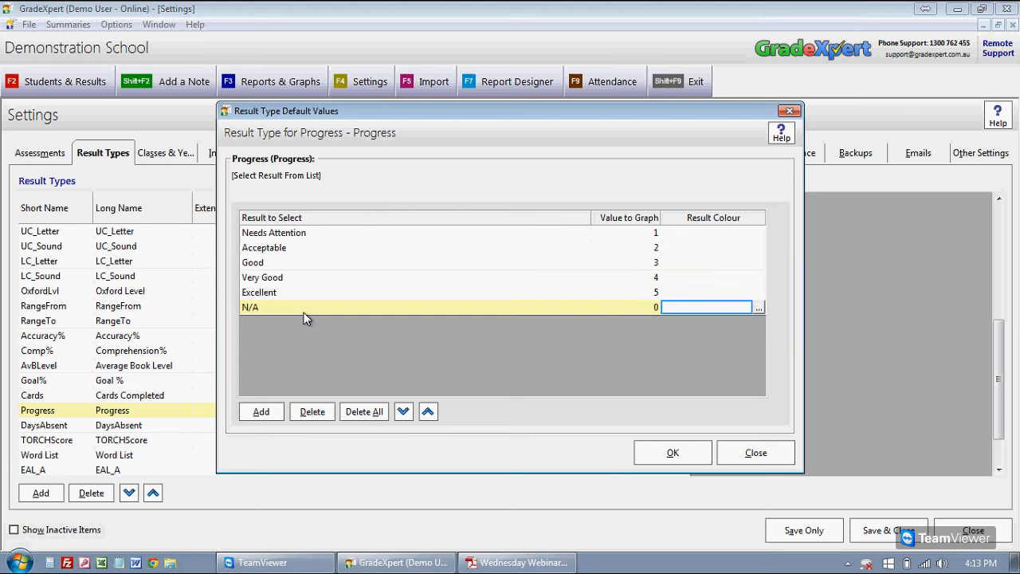
# Set the result colour of Needs Attention to the stronger red
pyautogui.press('Up')
pyautogui.press('Up')
pyautogui.press('Up')
pyautogui.press('Up')
pyautogui.press('Up')
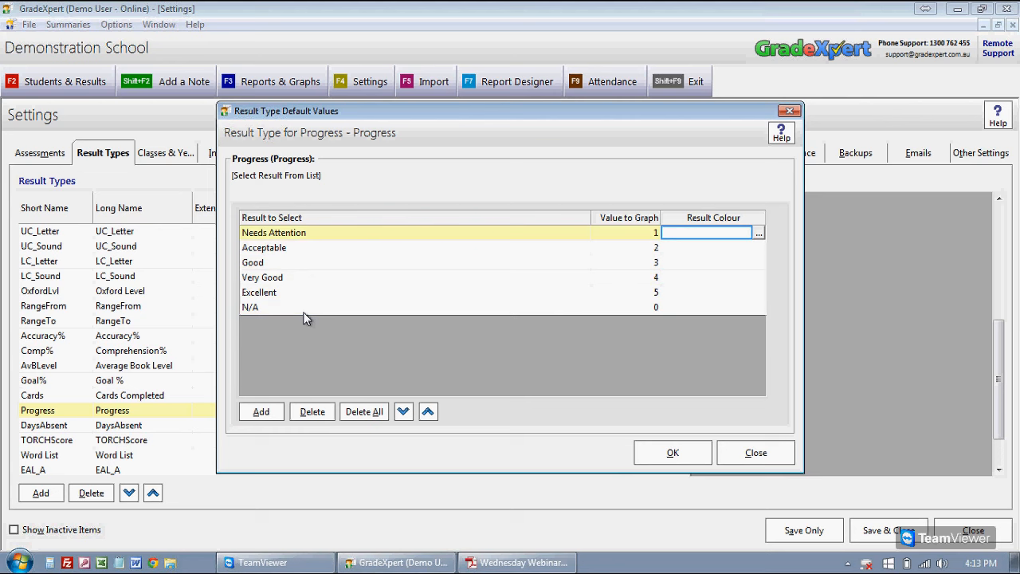
pyautogui.click(760, 234)
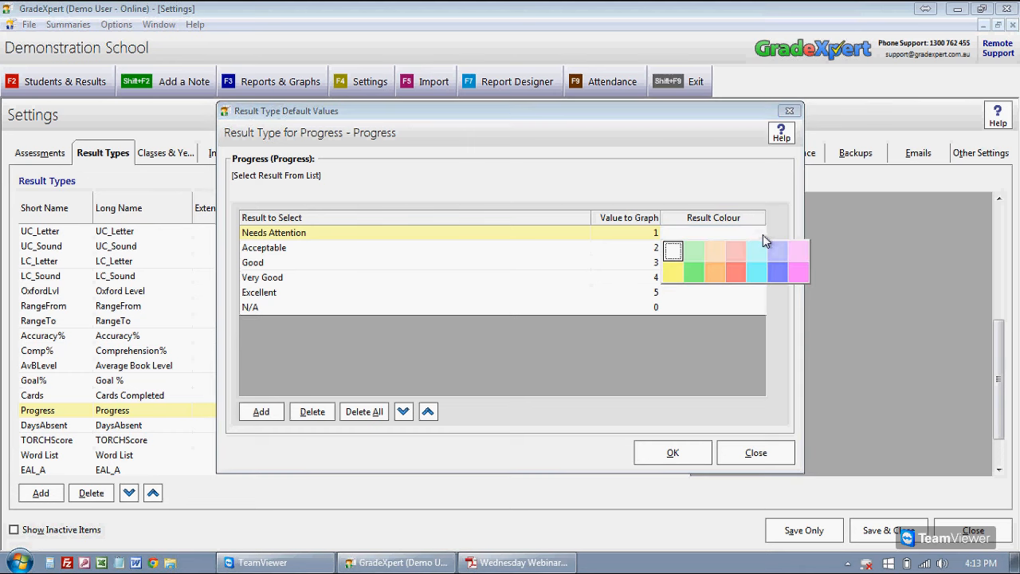
pyautogui.click(735, 253)
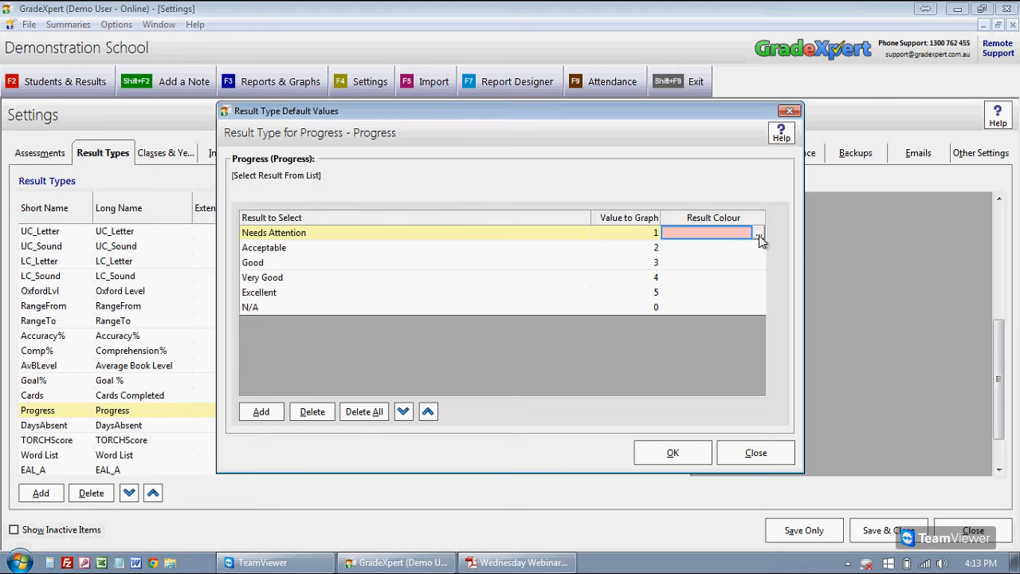
pyautogui.click(758, 235)
pyautogui.click(735, 275)
# Set the result colour of Acceptable to light red and that of Good to light orange
pyautogui.click(760, 249)
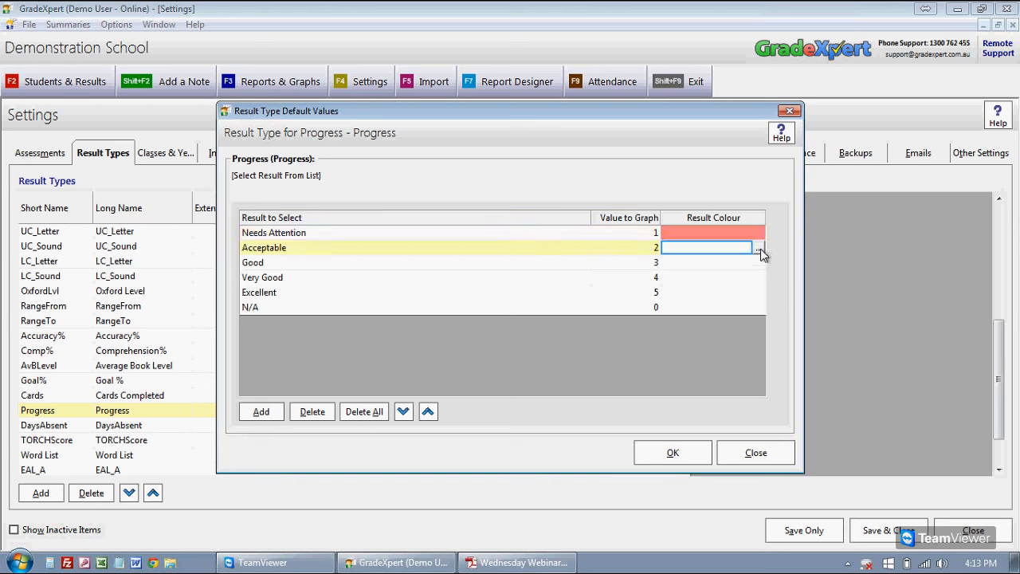
pyautogui.click(761, 248)
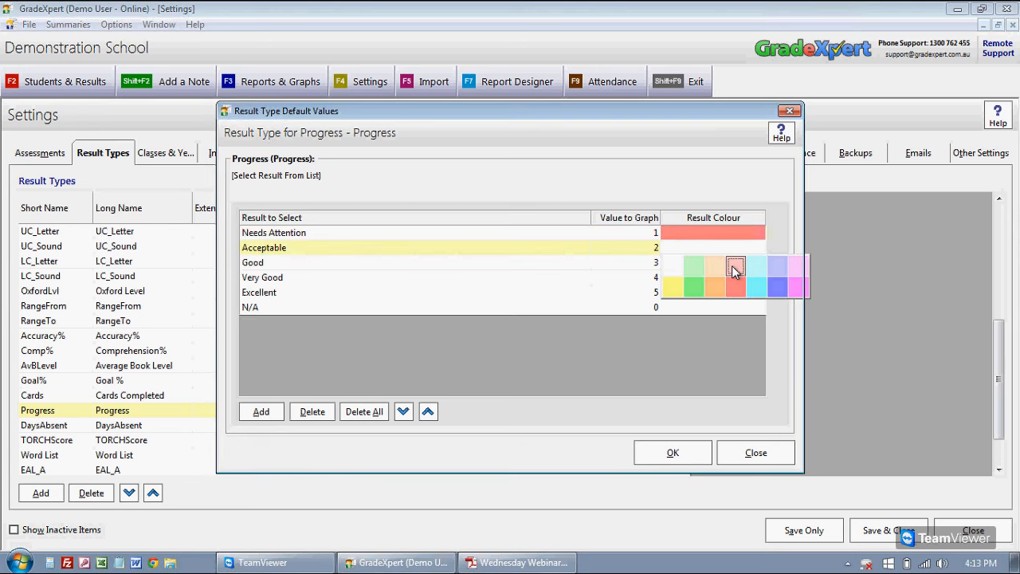
pyautogui.click(735, 271)
pyautogui.click(759, 263)
pyautogui.click(720, 281)
# Set the result colour of Very Good to light green and that of Excellent to the stronger green
pyautogui.click(739, 280)
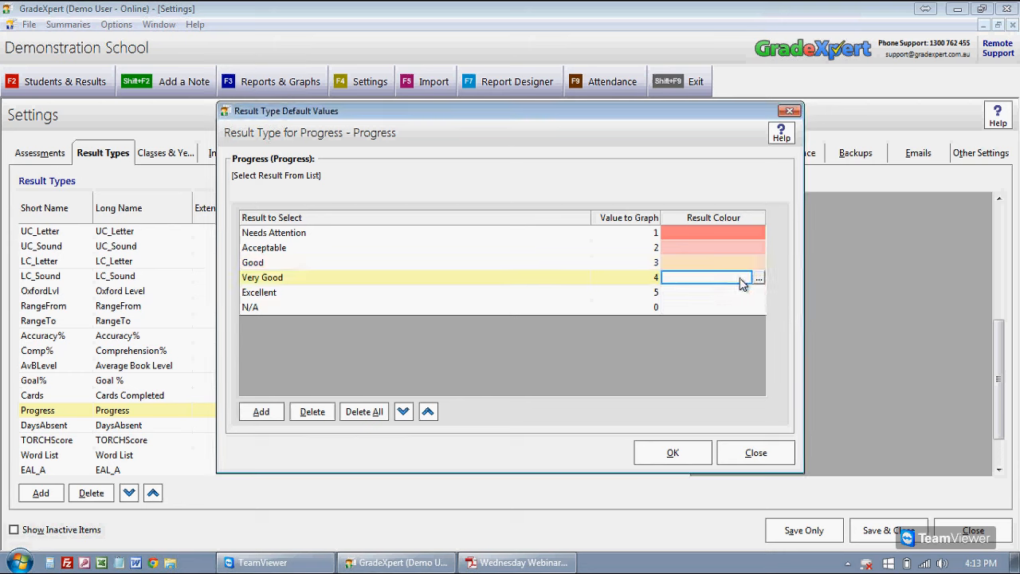
pyautogui.click(759, 278)
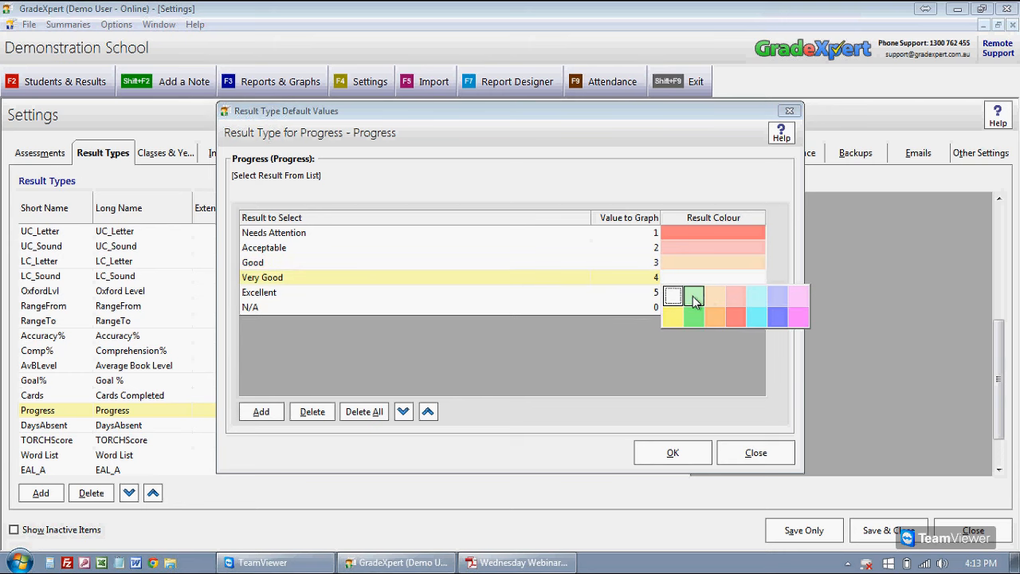
pyautogui.click(693, 297)
pyautogui.click(725, 293)
pyautogui.click(759, 292)
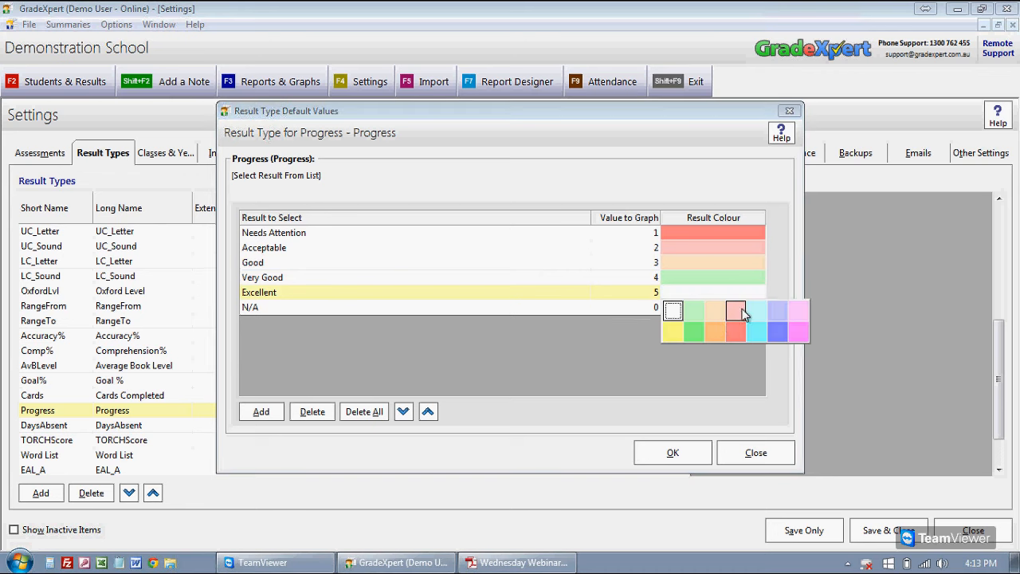
pyautogui.click(693, 335)
# Set the result colour of N/A in the Progress list to light violet-blue
pyautogui.click(722, 311)
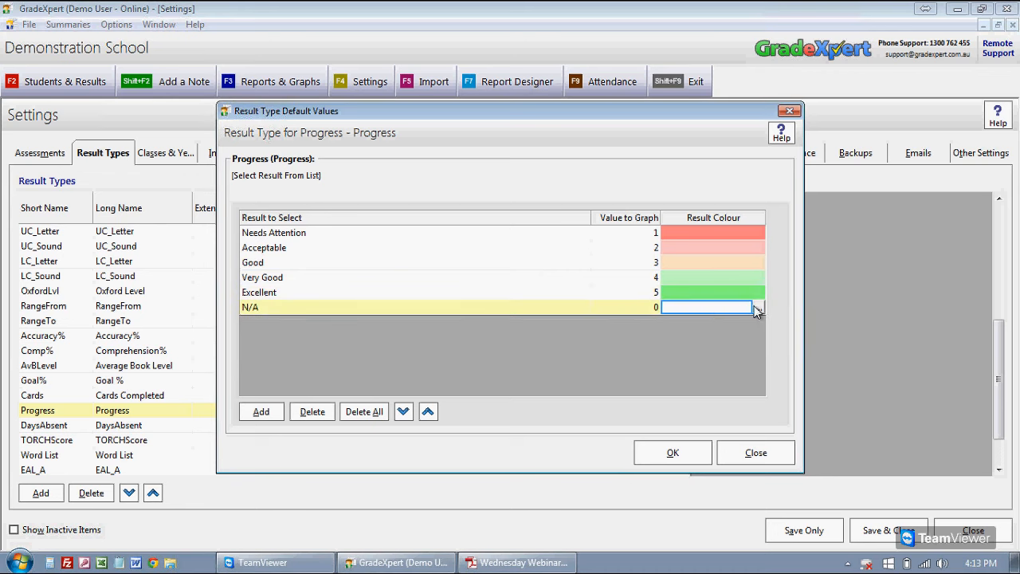
pyautogui.click(758, 307)
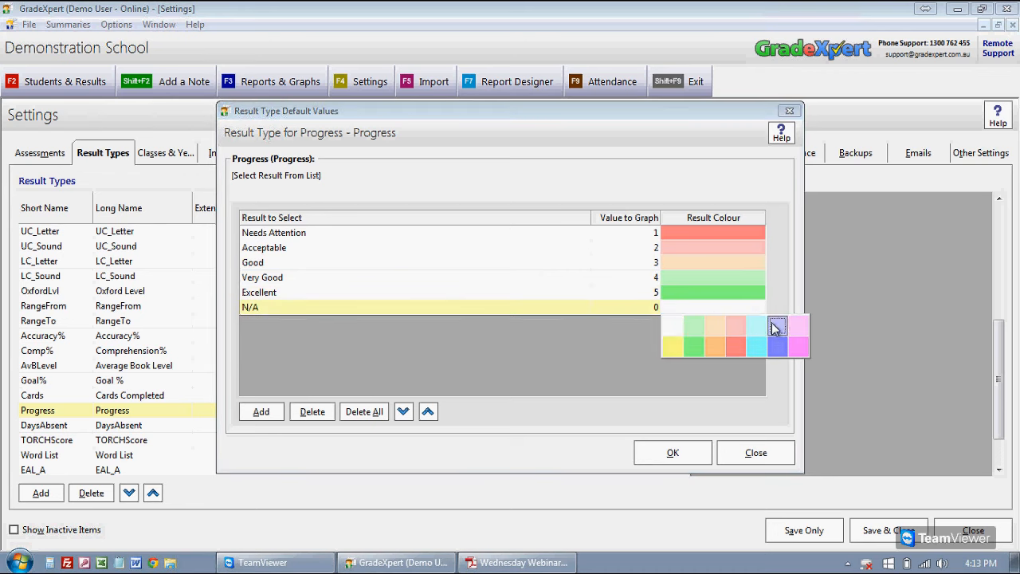
pyautogui.click(773, 324)
# Go over the colour-coded Progress results and accept the default values of the result type
pyautogui.click(501, 262)
pyautogui.click(466, 248)
pyautogui.click(467, 238)
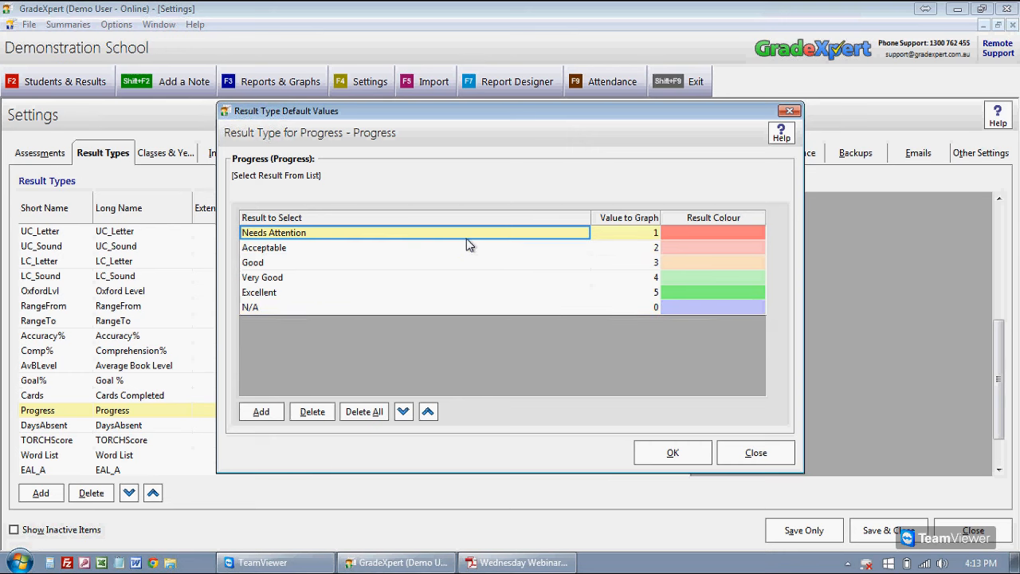
pyautogui.click(470, 263)
pyautogui.click(466, 277)
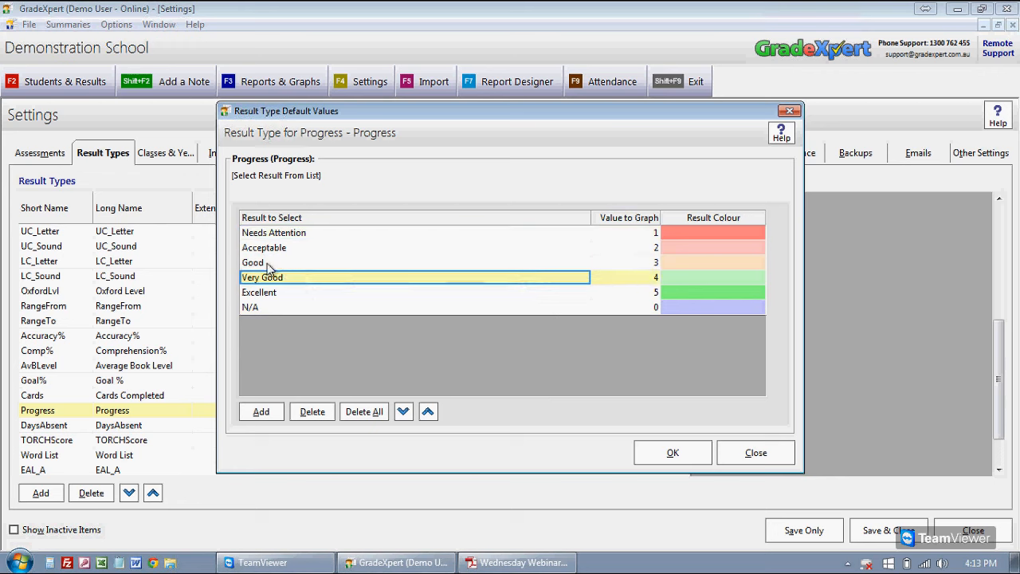
pyautogui.click(675, 279)
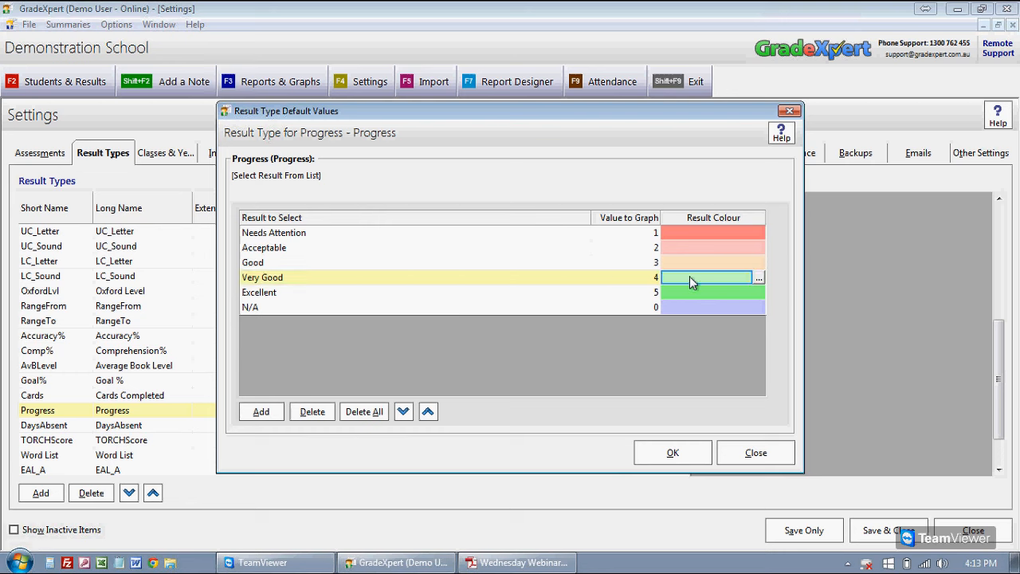
pyautogui.click(680, 451)
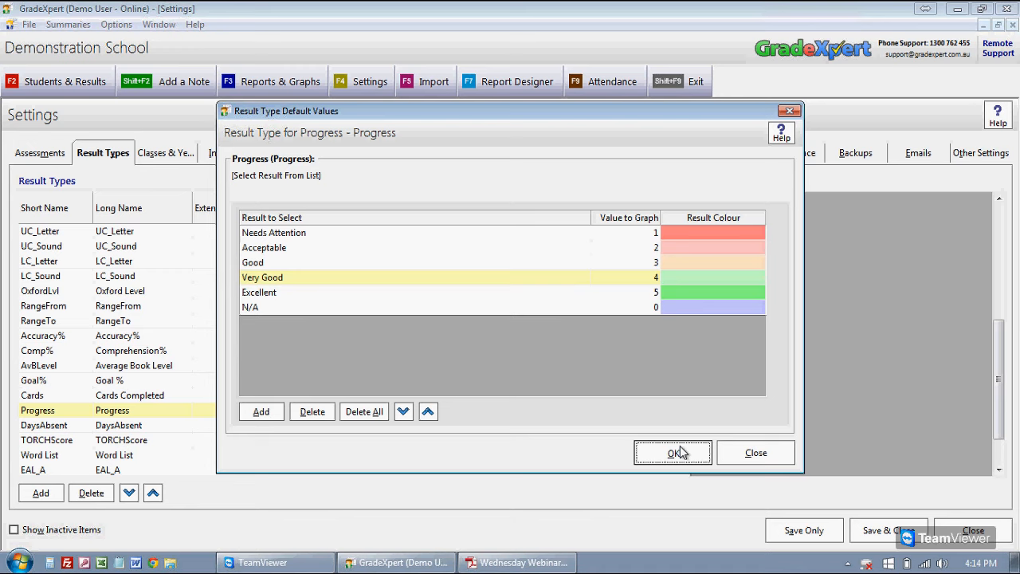
pyautogui.click(680, 452)
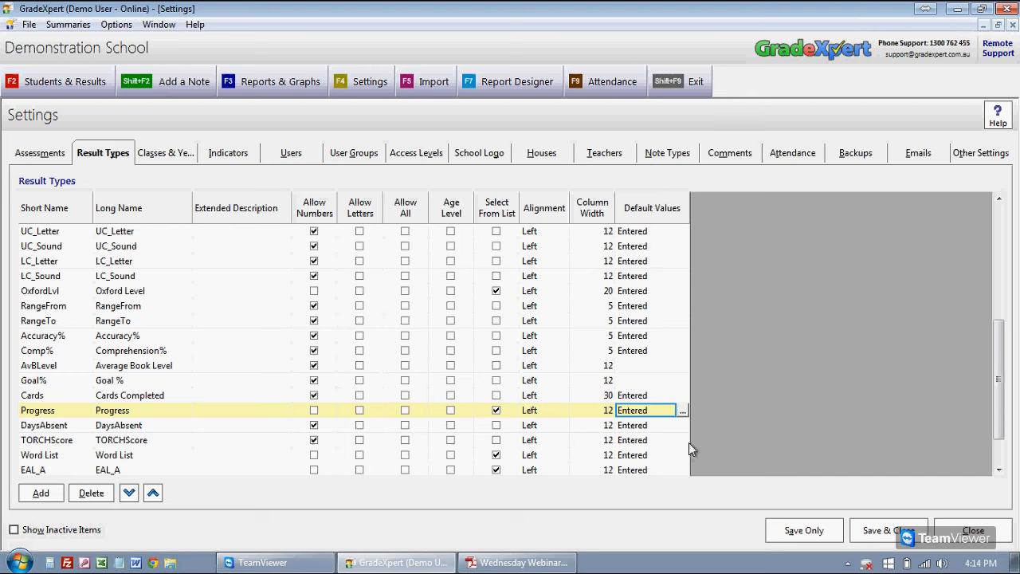
# Select the Paragraphs Read result type at the end of the list and save the result type settings
pyautogui.scroll(-1, 997, 379)
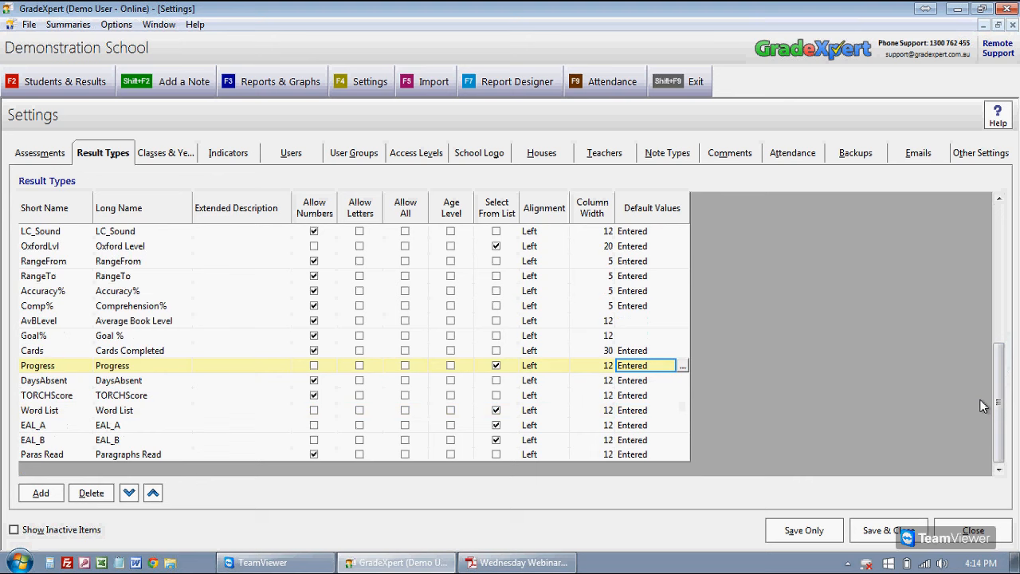
pyautogui.click(108, 456)
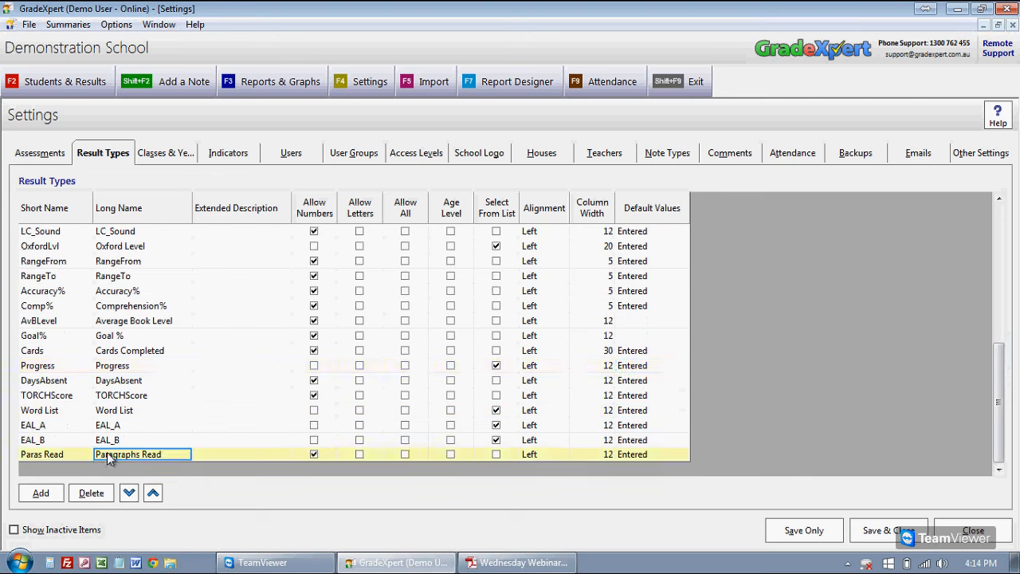
pyautogui.click(771, 537)
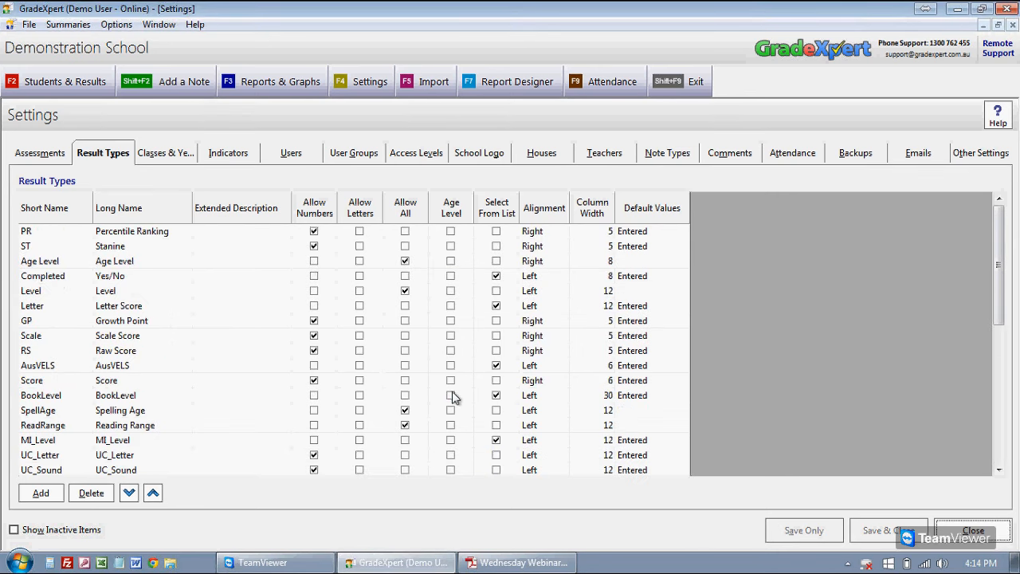
# Open the Assessments settings and look through the assessments grouped under the Literacy, Numeracy, NAPLAN and AusVELS headers
pyautogui.click(42, 157)
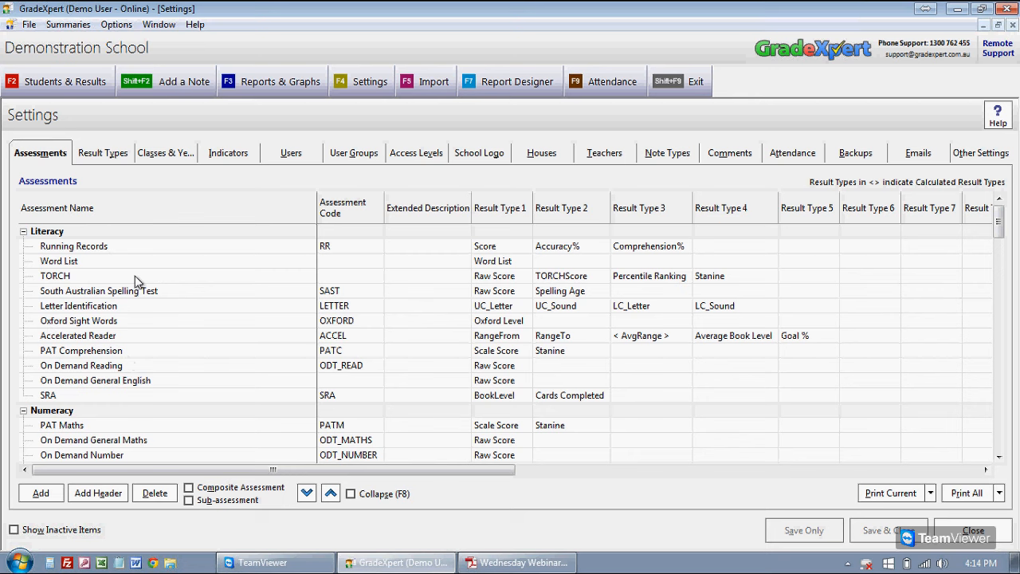
pyautogui.click(102, 268)
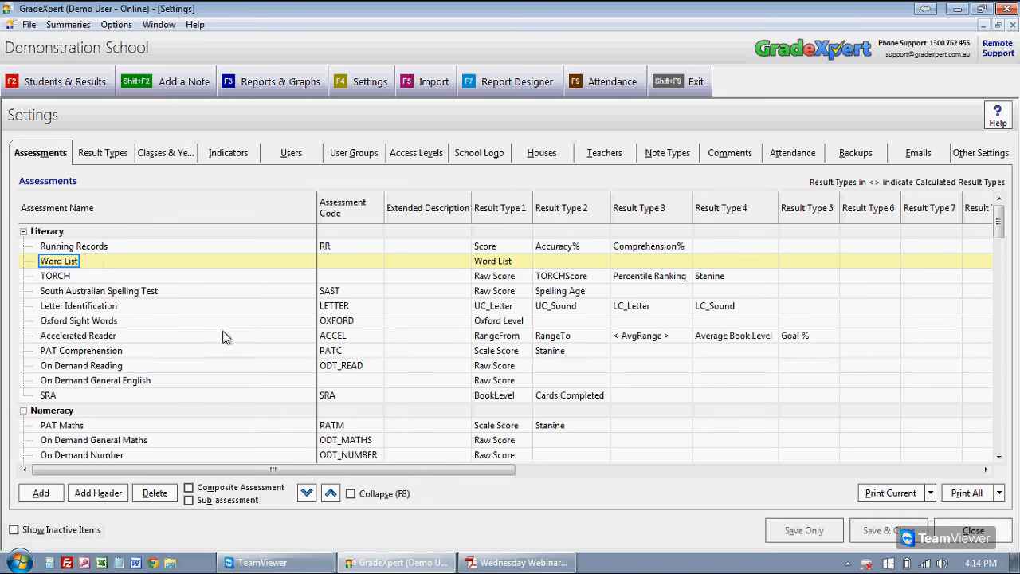
pyautogui.scroll(-5, 180, 385)
pyautogui.scroll(-4, 180, 385)
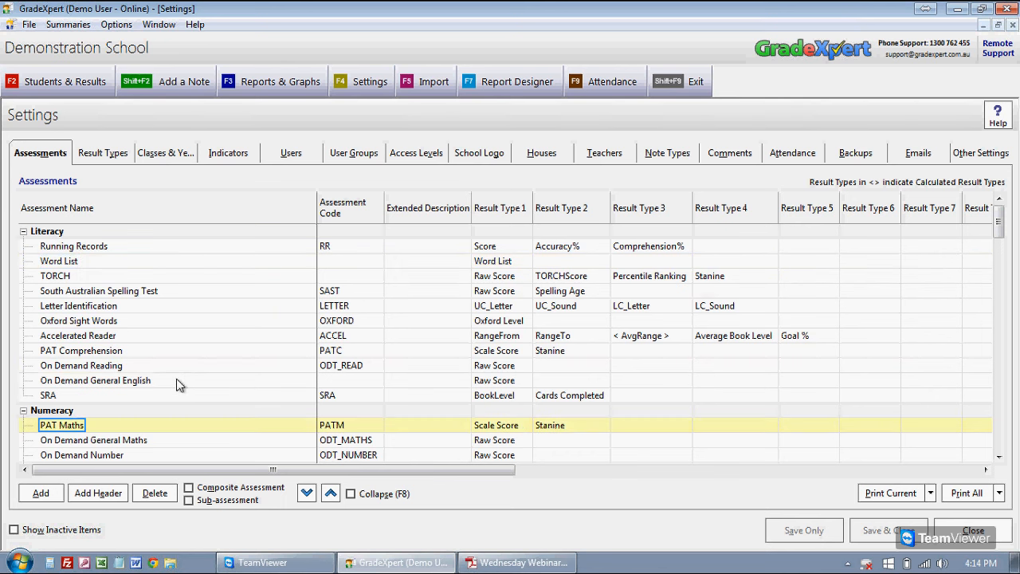
pyautogui.scroll(-3, 179, 385)
pyautogui.scroll(3, 179, 385)
pyautogui.scroll(-4, 179, 384)
pyautogui.scroll(-7, 179, 385)
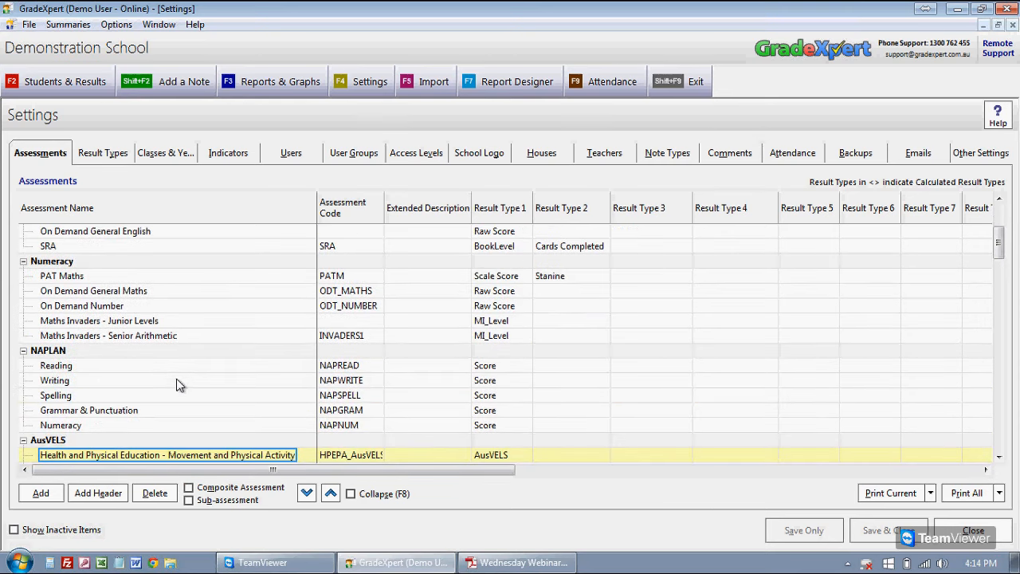
pyautogui.scroll(7, 179, 385)
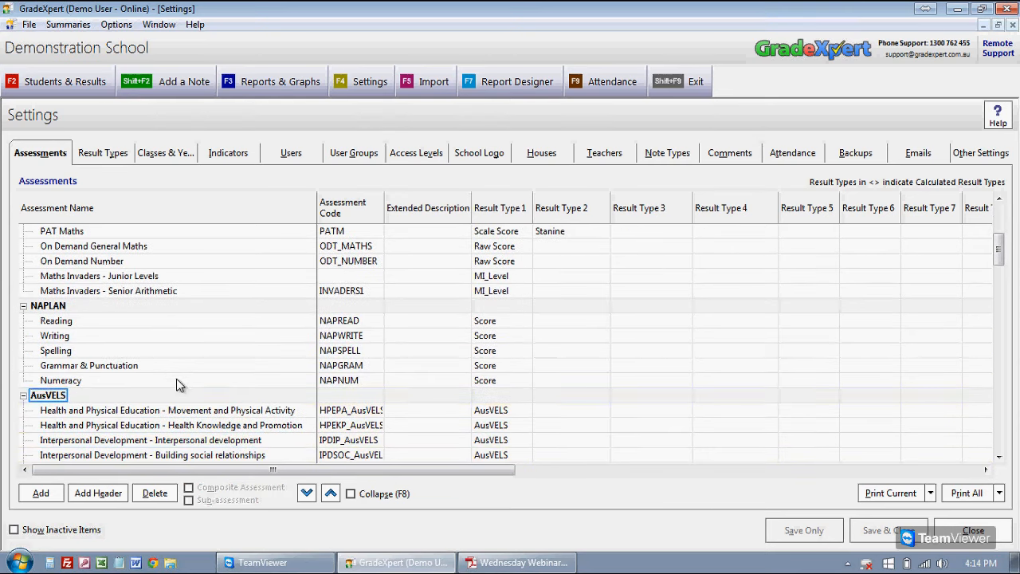
pyautogui.scroll(20, 180, 385)
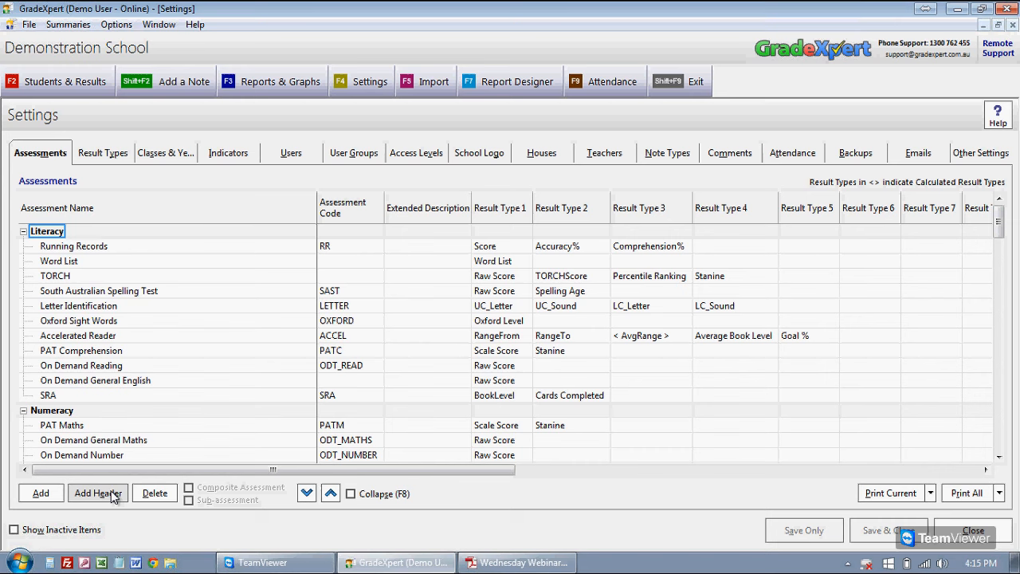
# Add a new assessment named Reading 10 Paragraphs under the Literacy header
pyautogui.click(103, 276)
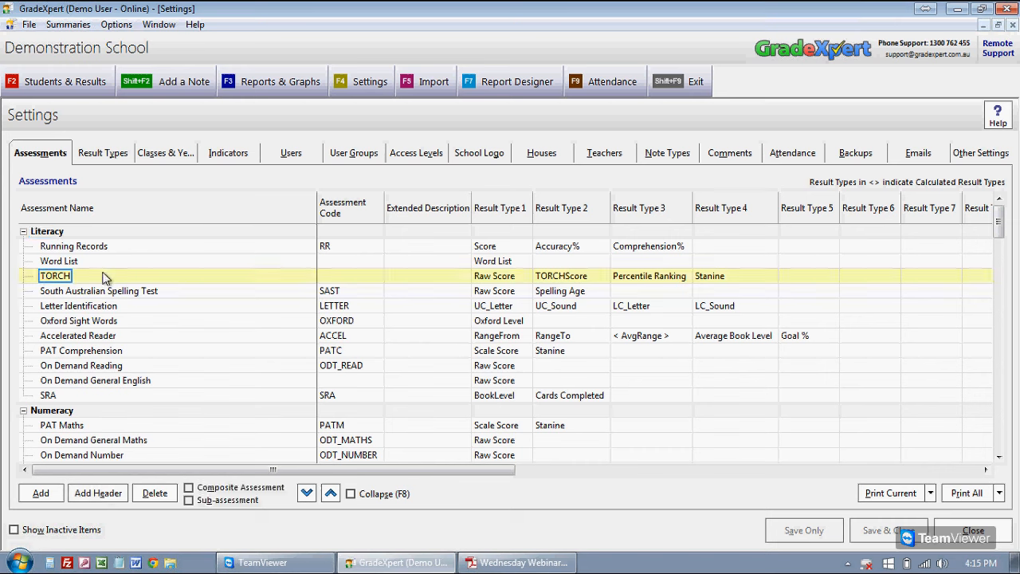
pyautogui.click(100, 292)
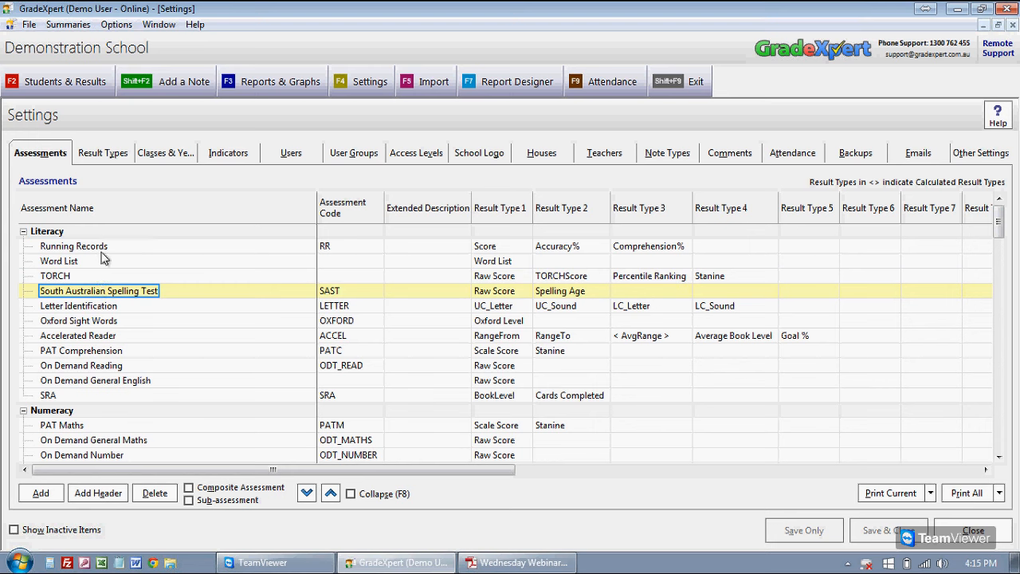
pyautogui.click(104, 252)
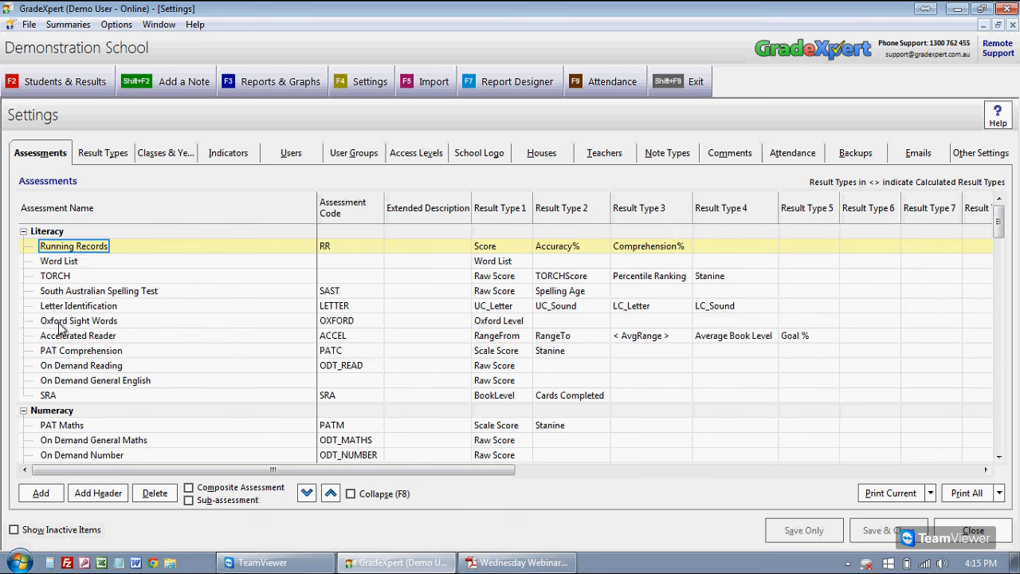
pyautogui.click(59, 232)
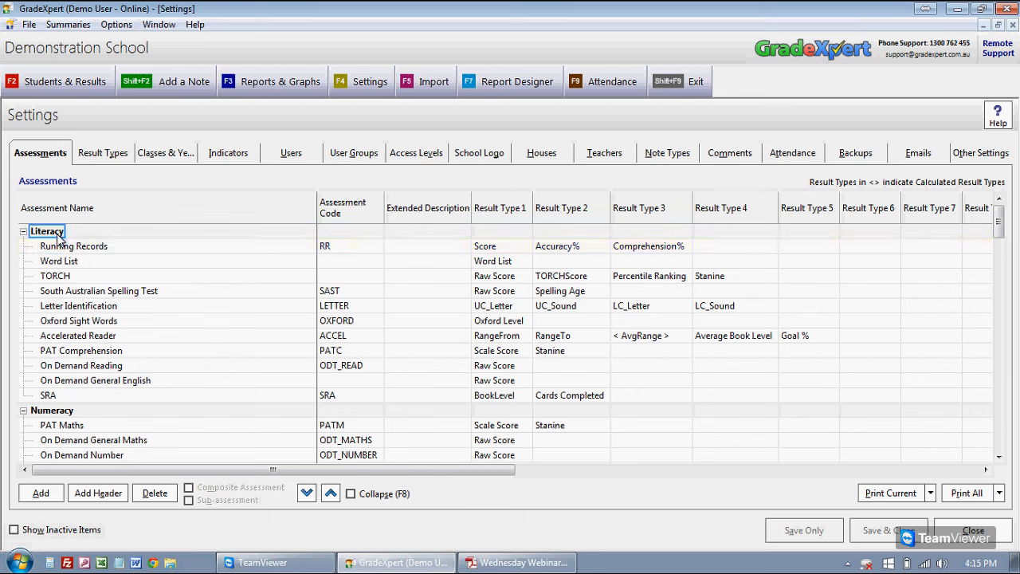
pyautogui.click(42, 495)
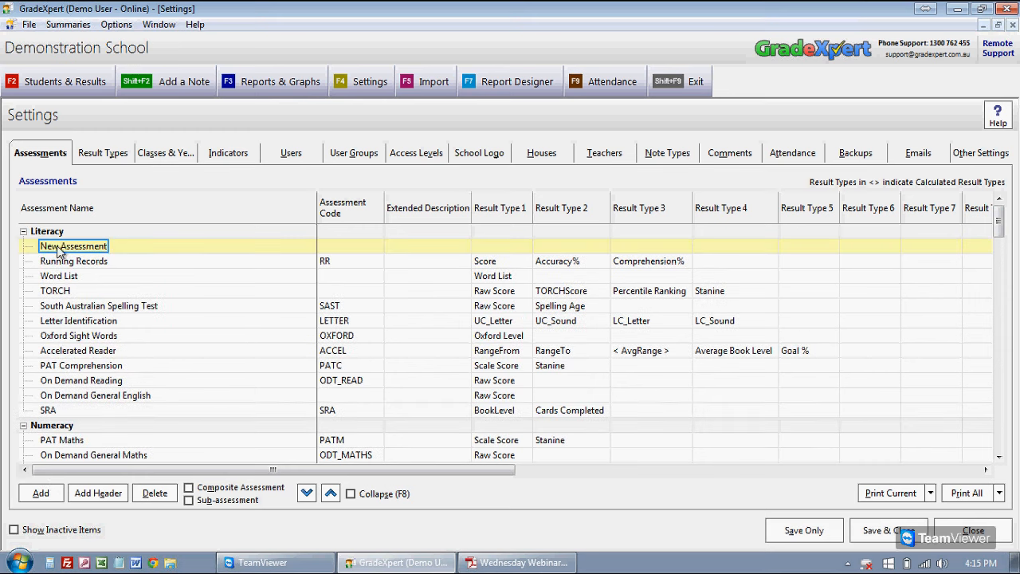
pyautogui.click(124, 249)
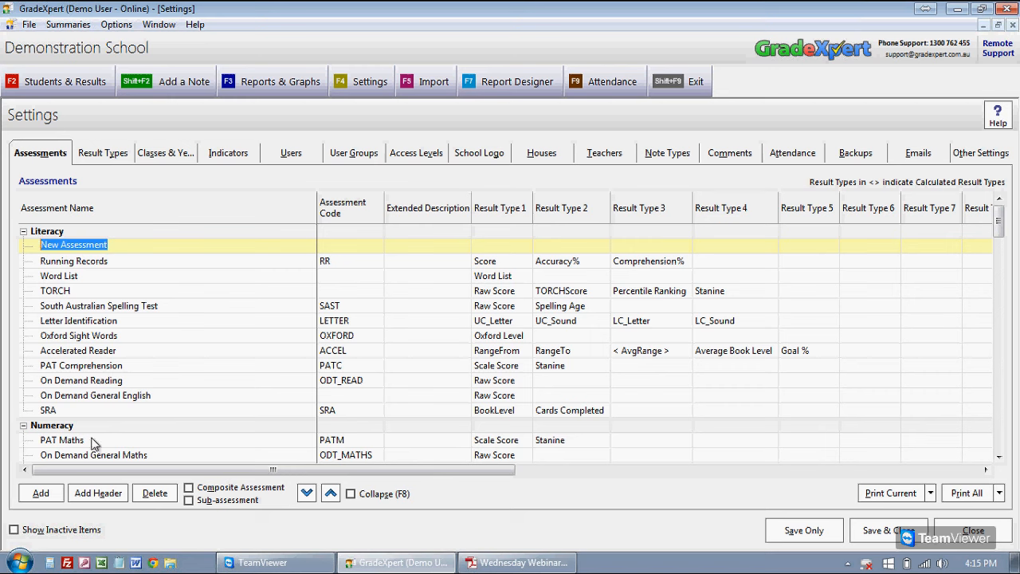
pyautogui.write('Reading 10 Para')
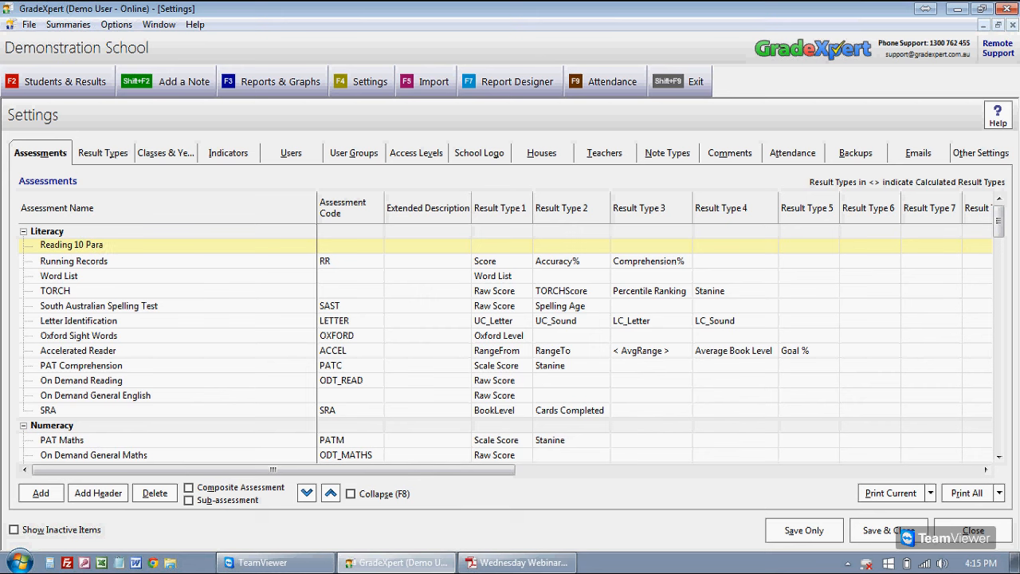
pyautogui.write('graphs')
pyautogui.press('Tab')
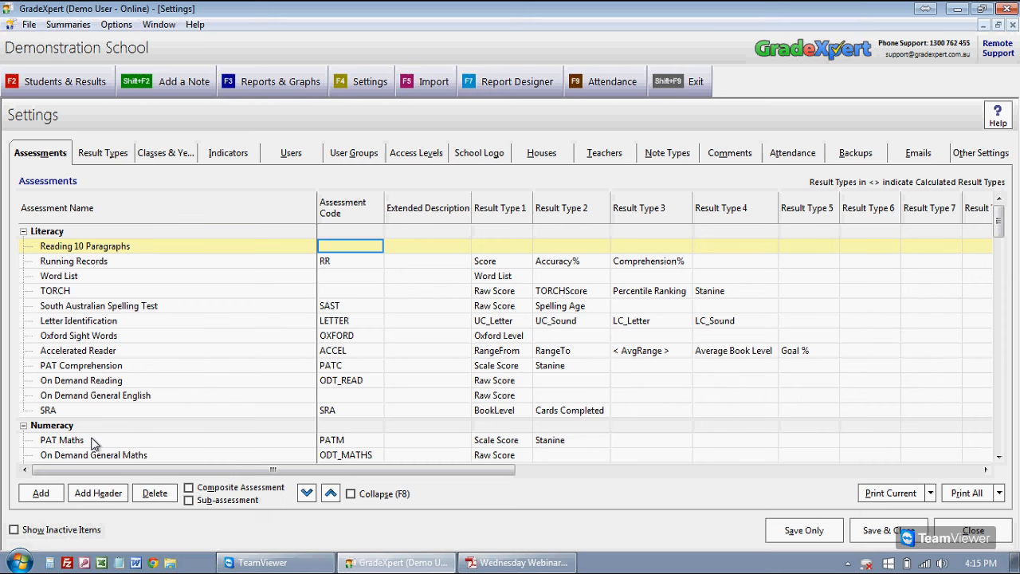
# Choose Accuracy% as Result Type 1 for Reading 10 Paragraphs, leaving its assessment code and extended description blank
pyautogui.press('Tab')
pyautogui.press('Tab')
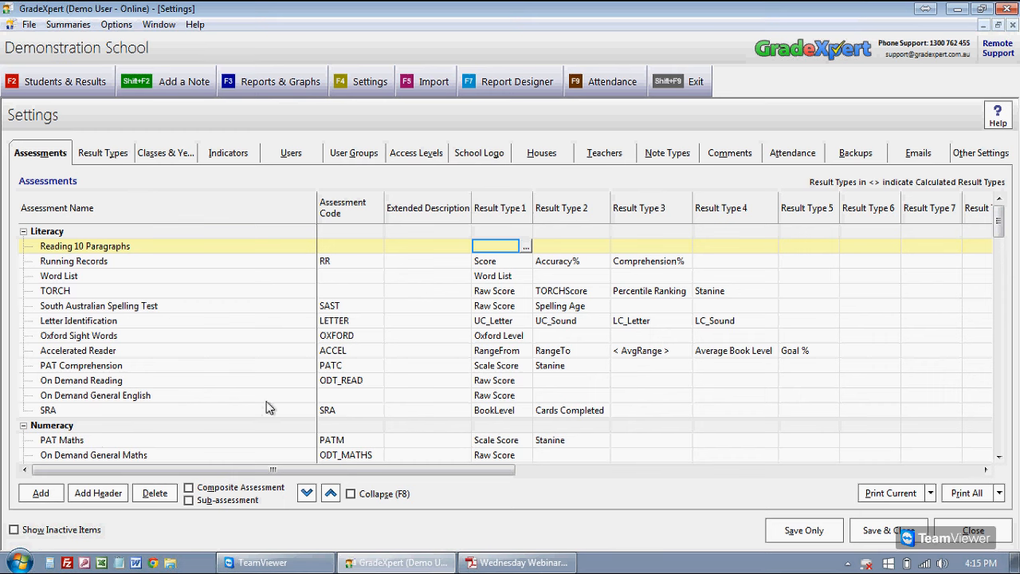
pyautogui.click(526, 247)
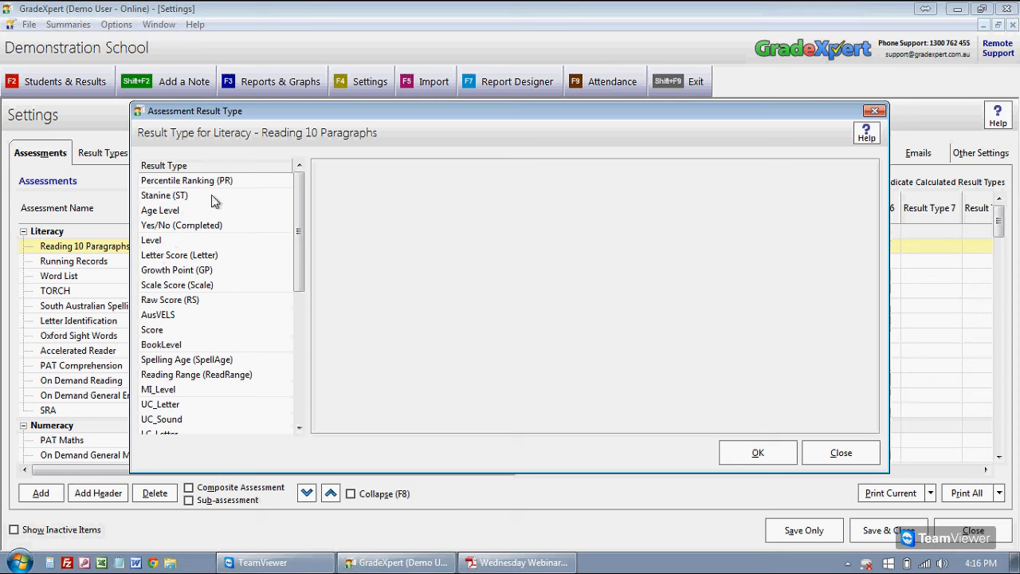
pyautogui.moveTo(296, 258); pyautogui.dragTo(283, 343)
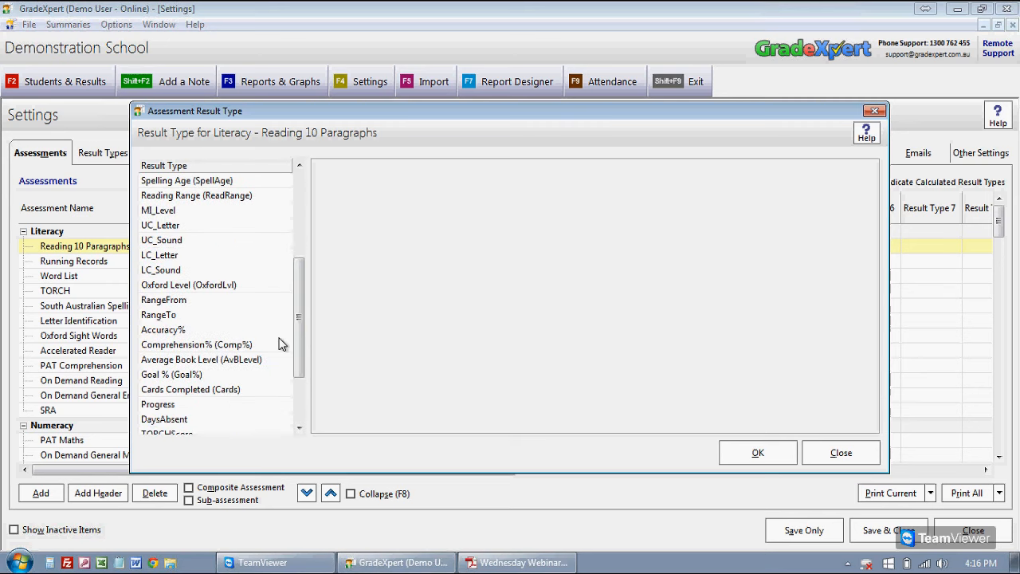
pyautogui.click(198, 330)
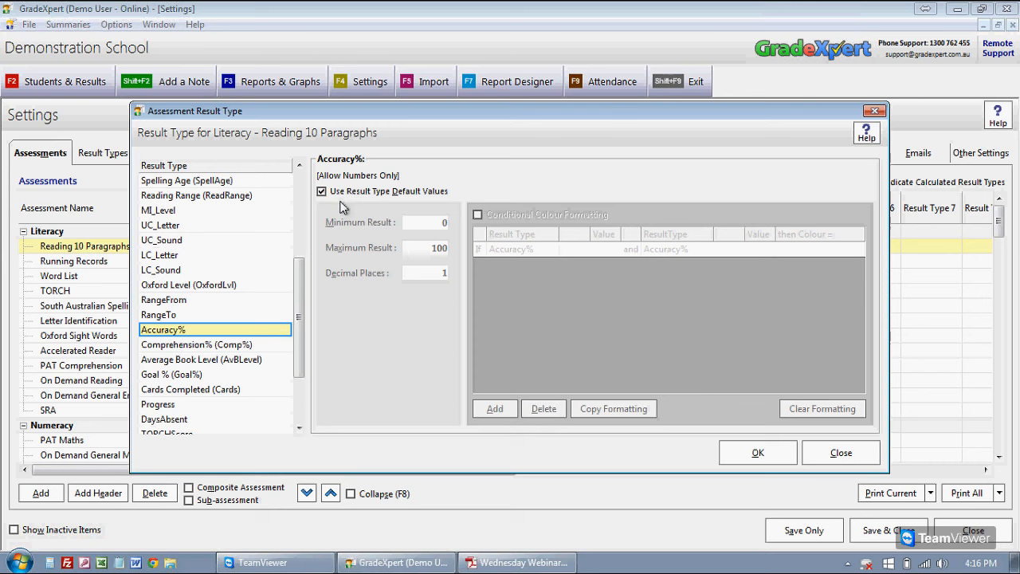
# Turn off the default values for Accuracy%, set its decimal places to 0 and accept the result type
pyautogui.click(403, 196)
pyautogui.click(413, 247)
pyautogui.click(428, 274)
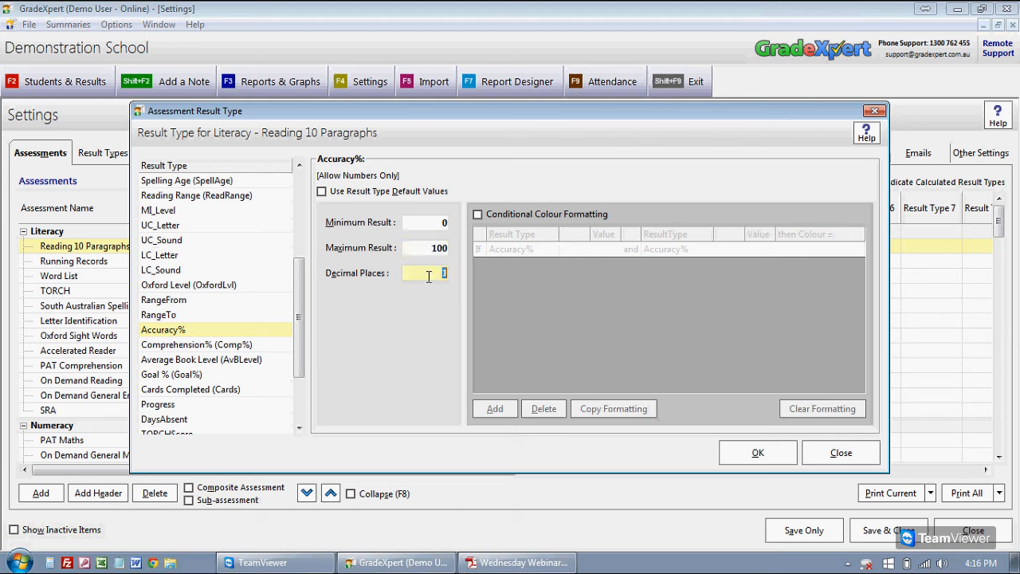
pyautogui.write('0')
pyautogui.press('Tab')
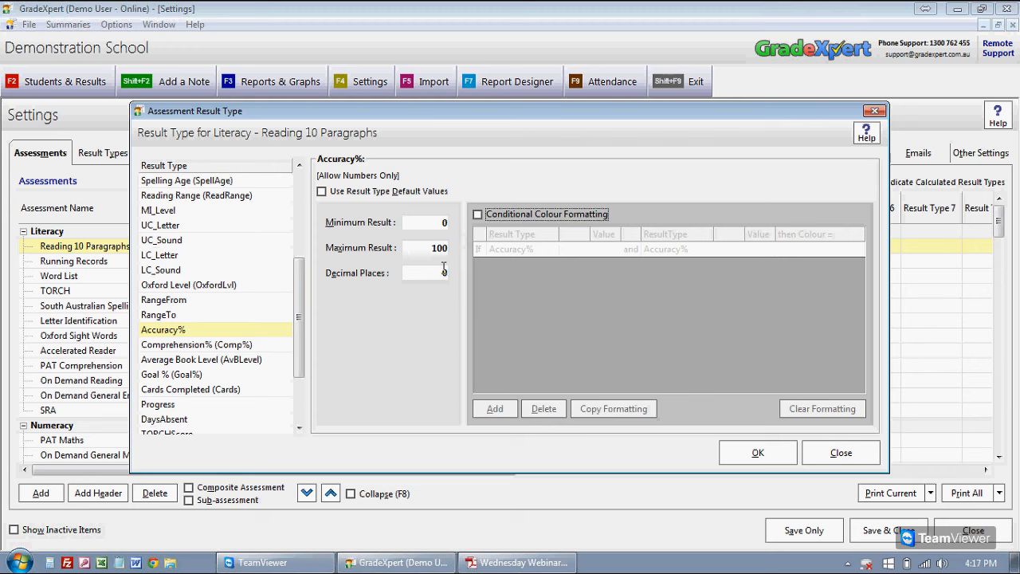
pyautogui.click(724, 448)
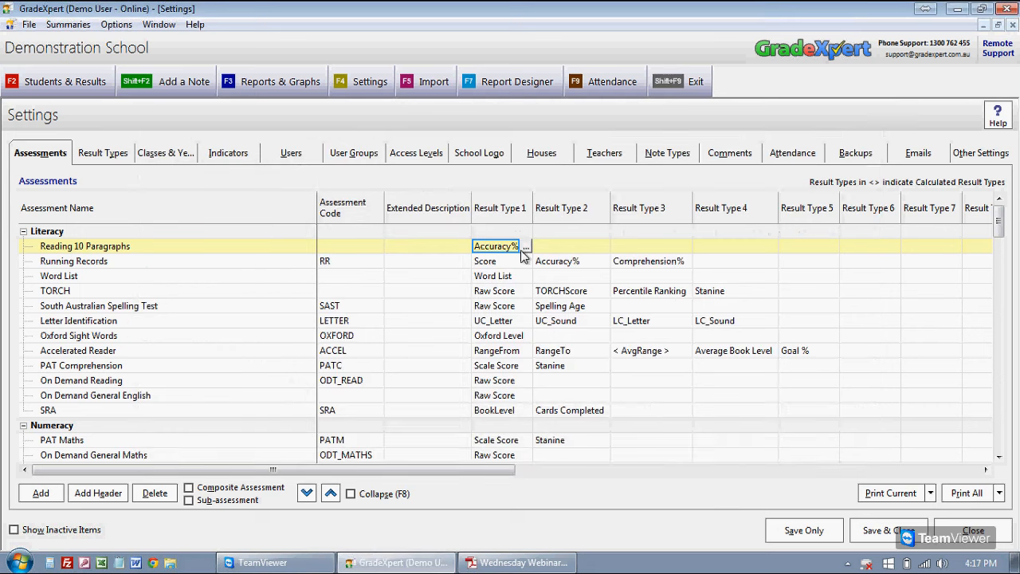
# Choose Paragraphs Read as Result Type 2 for Reading 10 Paragraphs and accept it with its default values
pyautogui.click(547, 249)
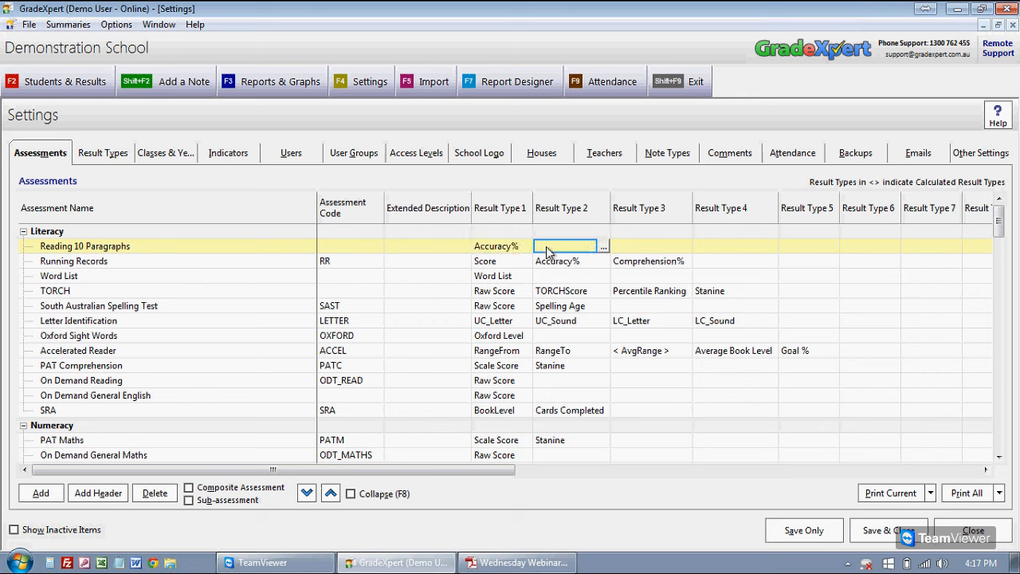
pyautogui.click(603, 247)
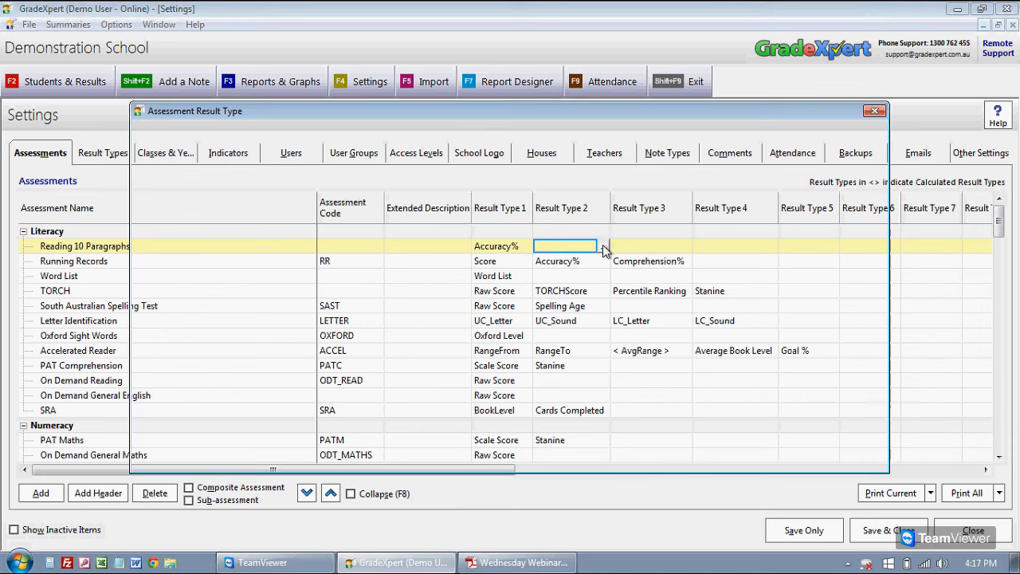
pyautogui.moveTo(303, 255); pyautogui.dragTo(302, 387)
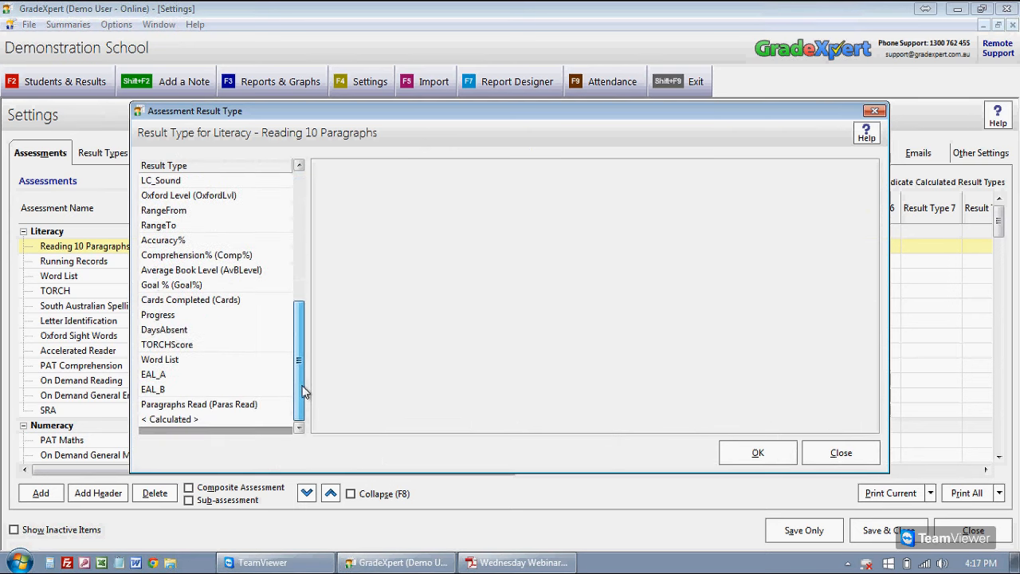
pyautogui.click(219, 406)
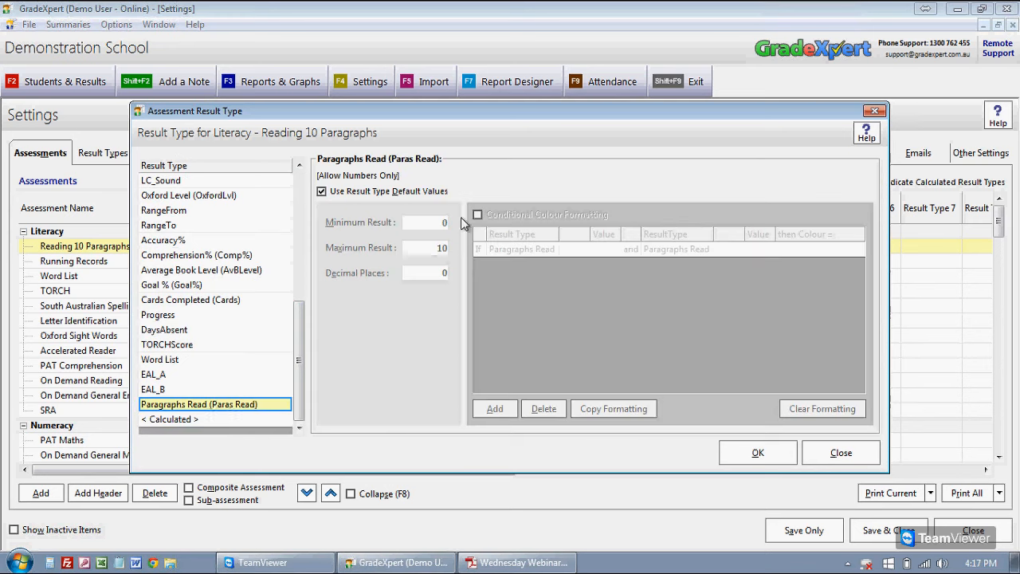
pyautogui.click(760, 459)
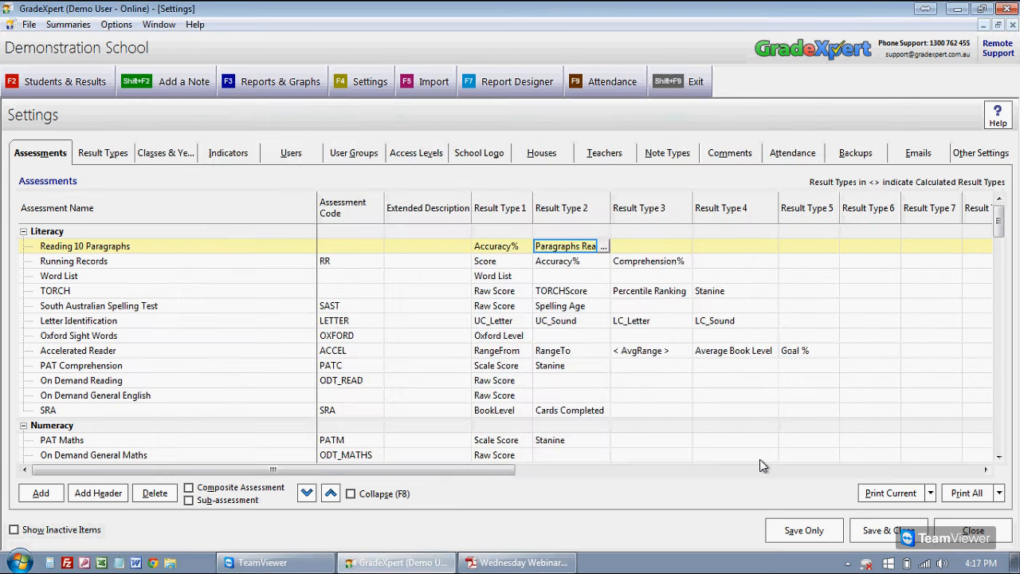
# Choose Progress as Result Type 3 for Reading 10 Paragraphs and turn off its default values
pyautogui.click(676, 249)
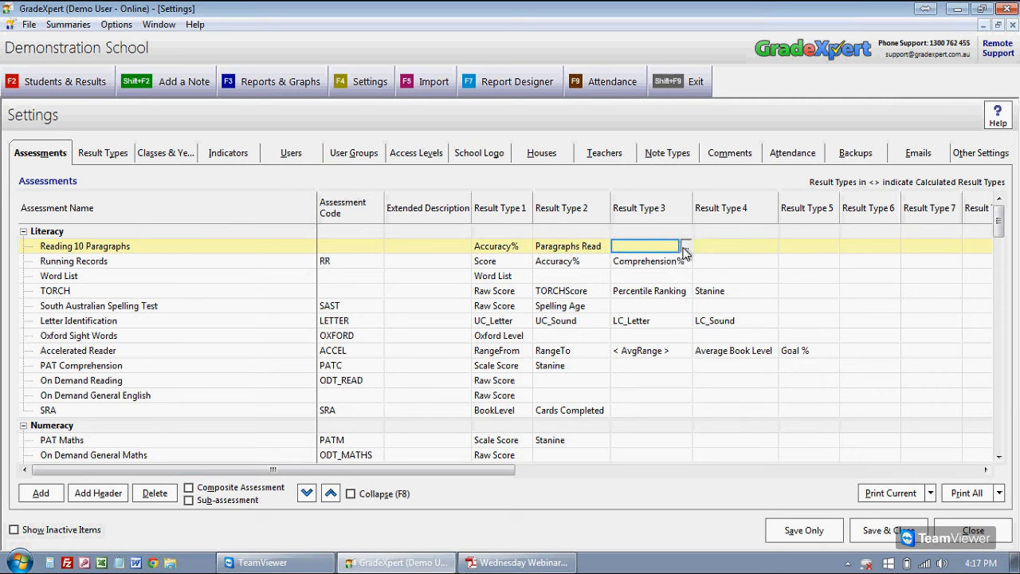
pyautogui.click(684, 249)
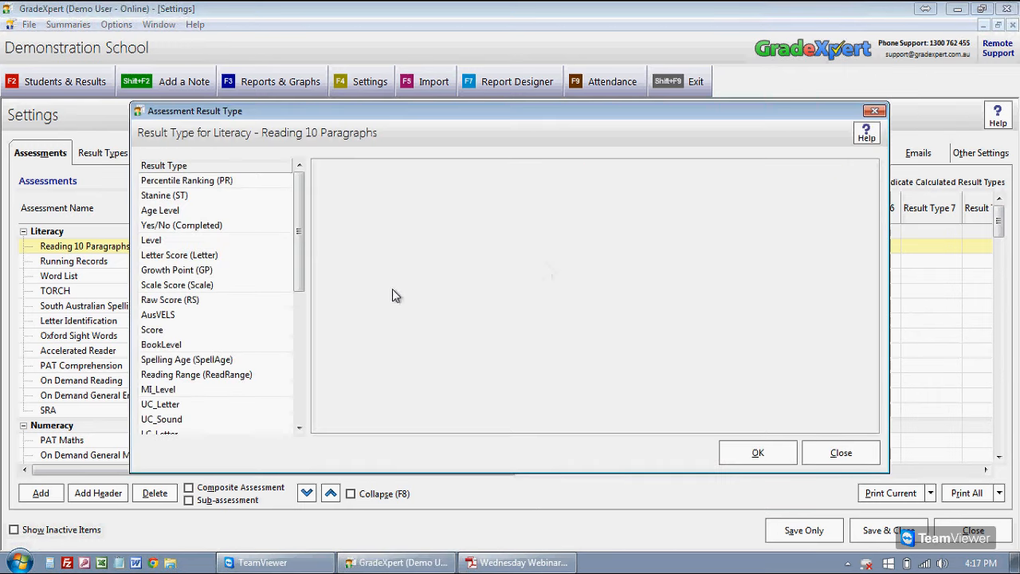
pyautogui.moveTo(299, 265); pyautogui.dragTo(305, 376)
pyautogui.click(255, 361)
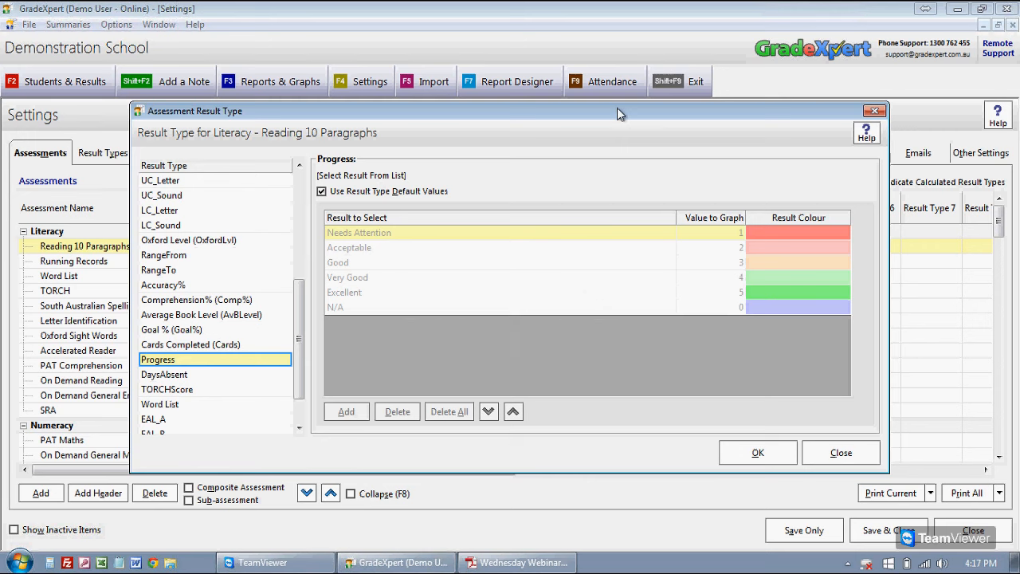
pyautogui.moveTo(617, 113); pyautogui.dragTo(575, 116)
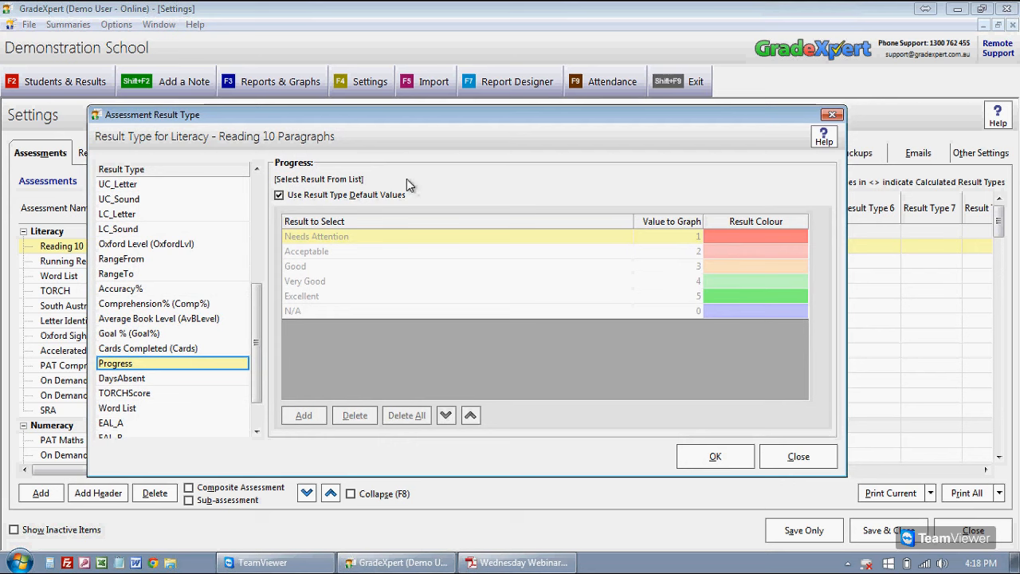
pyautogui.click(358, 198)
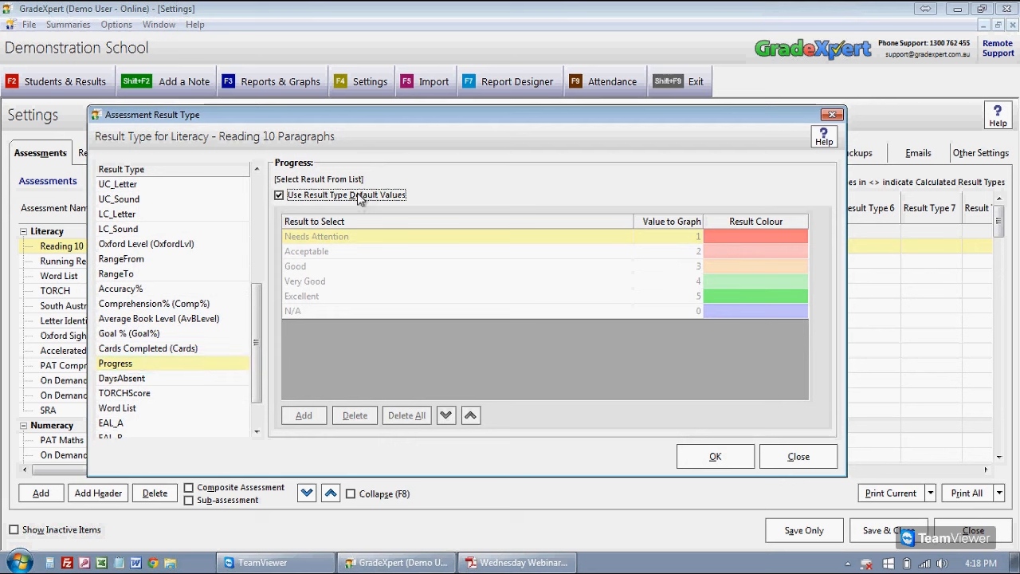
# Rename the first three Progress results as Poor, Good and Excellent, in order of graph value
pyautogui.click(325, 240)
pyautogui.click(363, 237)
pyautogui.moveTo(362, 236); pyautogui.dragTo(269, 243)
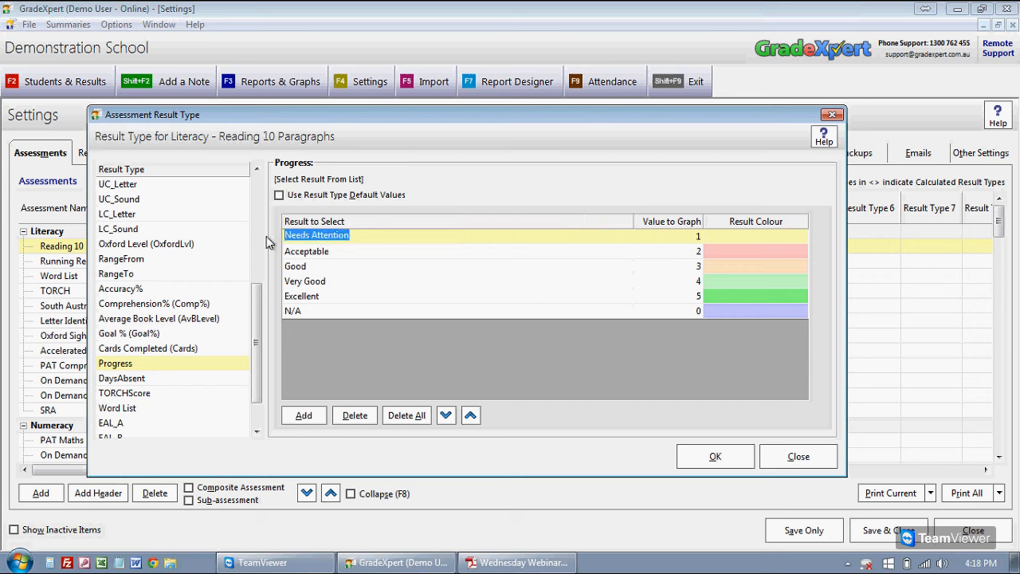
pyautogui.write('Poor')
pyautogui.click(335, 254)
pyautogui.click(335, 254)
pyautogui.moveTo(327, 251); pyautogui.dragTo(271, 253)
pyautogui.write('Good')
pyautogui.press('Return')
pyautogui.write('Excellent')
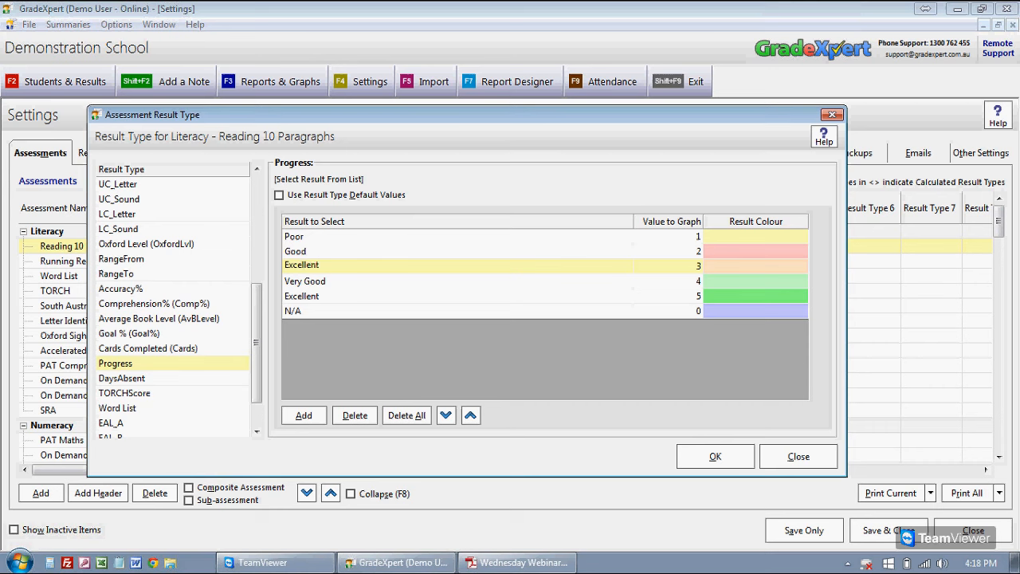
pyautogui.press('Return')
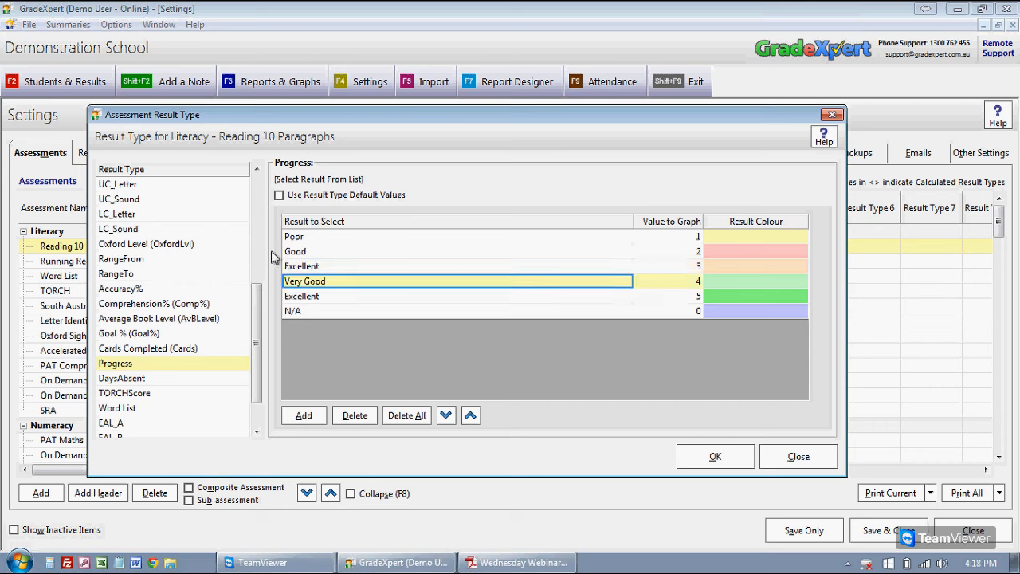
# Delete the Progress results with graph values 4, 5 and 0, leaving only Poor, Good and Excellent
pyautogui.click(365, 421)
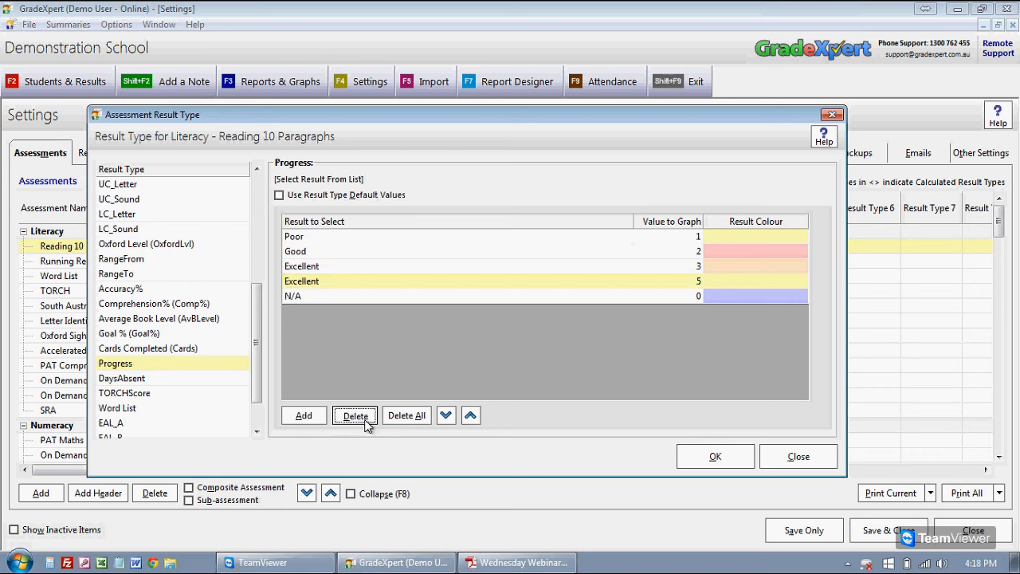
pyautogui.click(366, 422)
pyautogui.click(366, 423)
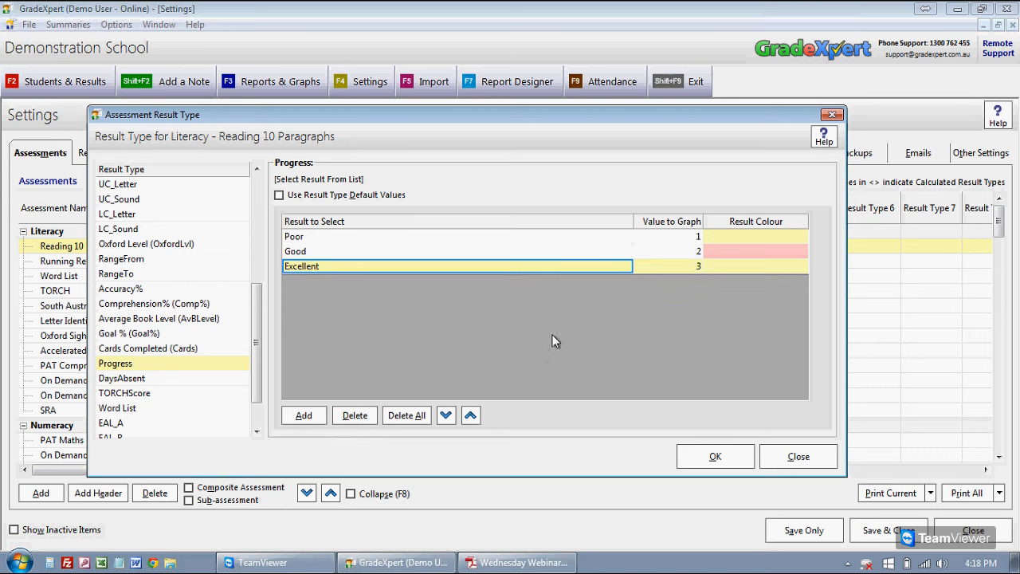
pyautogui.click(453, 239)
pyautogui.click(440, 253)
pyautogui.click(443, 266)
# Colour the Poor result light red, Good light green and Excellent bright green, and accept the Progress result type
pyautogui.click(725, 237)
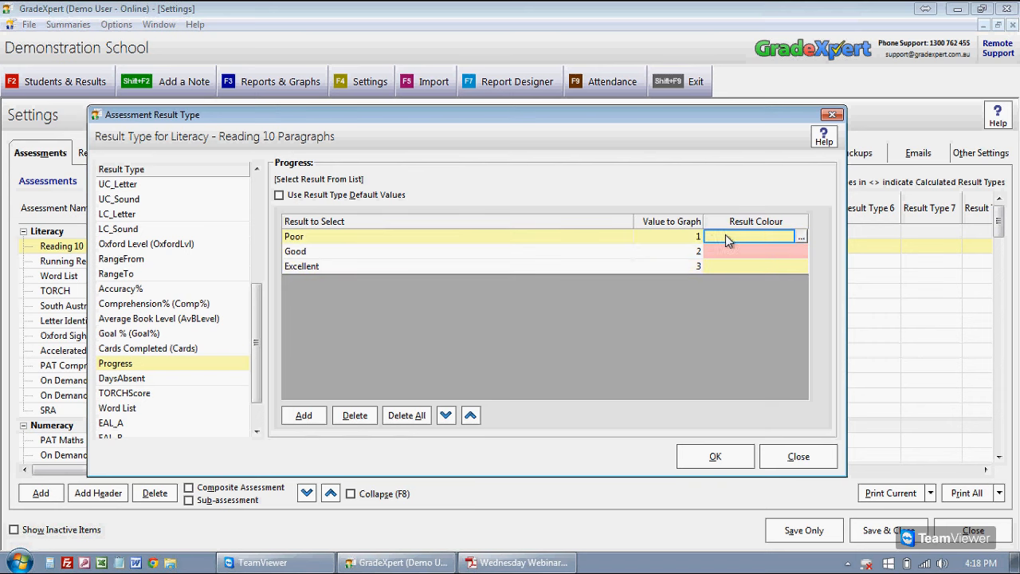
pyautogui.click(770, 235)
pyautogui.click(777, 272)
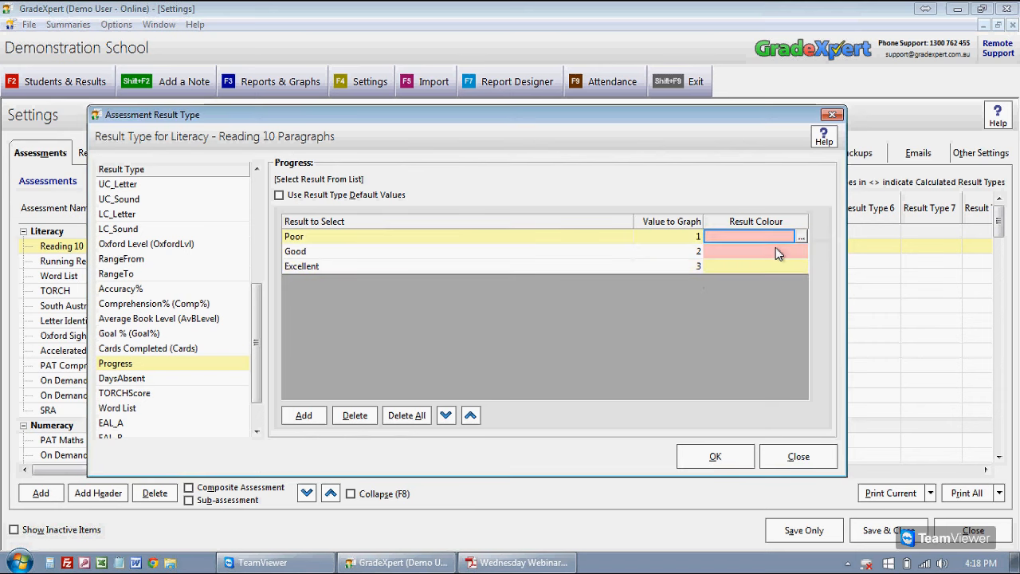
pyautogui.click(773, 249)
pyautogui.click(773, 248)
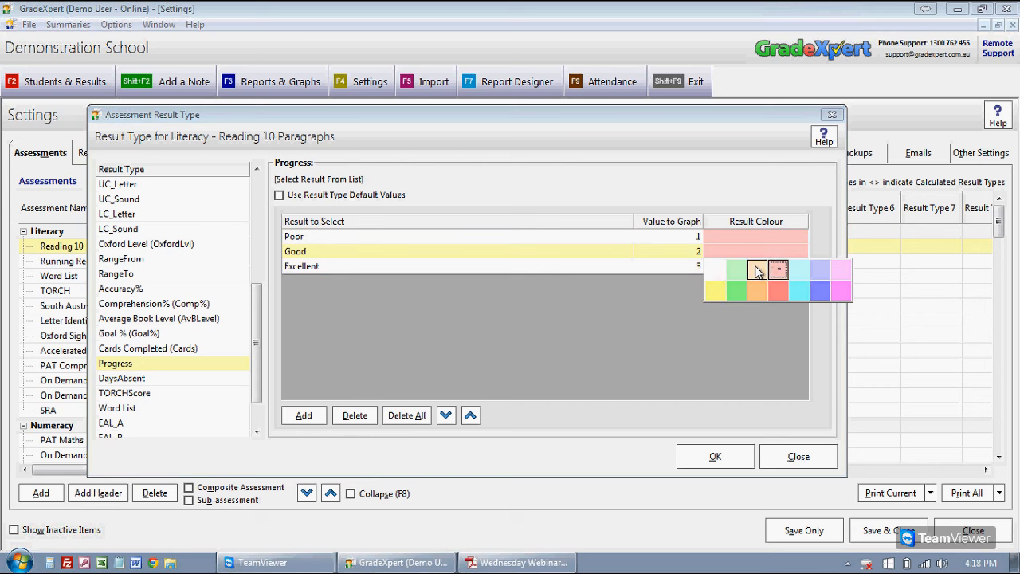
pyautogui.click(738, 271)
pyautogui.click(745, 267)
pyautogui.click(745, 268)
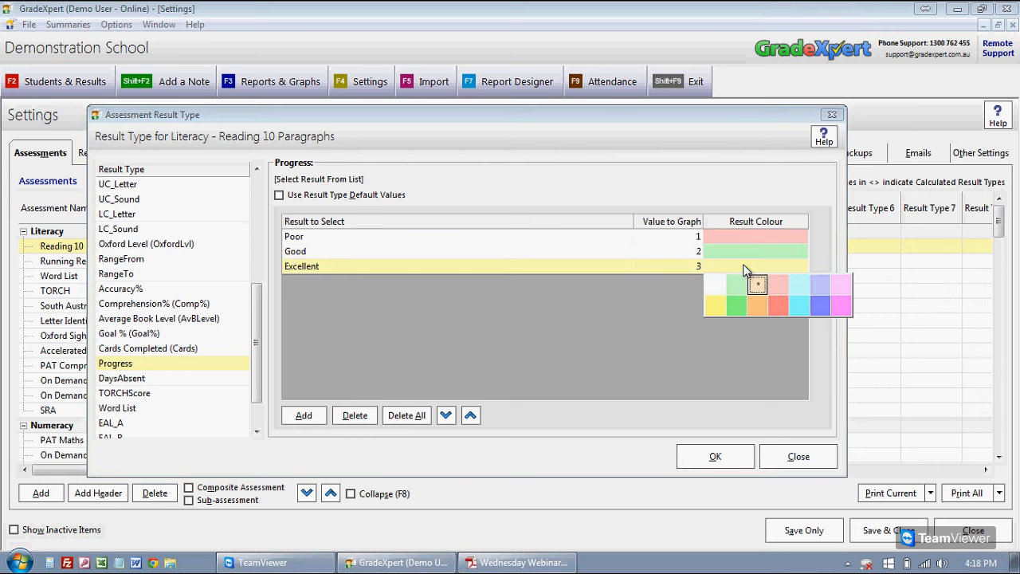
pyautogui.click(737, 305)
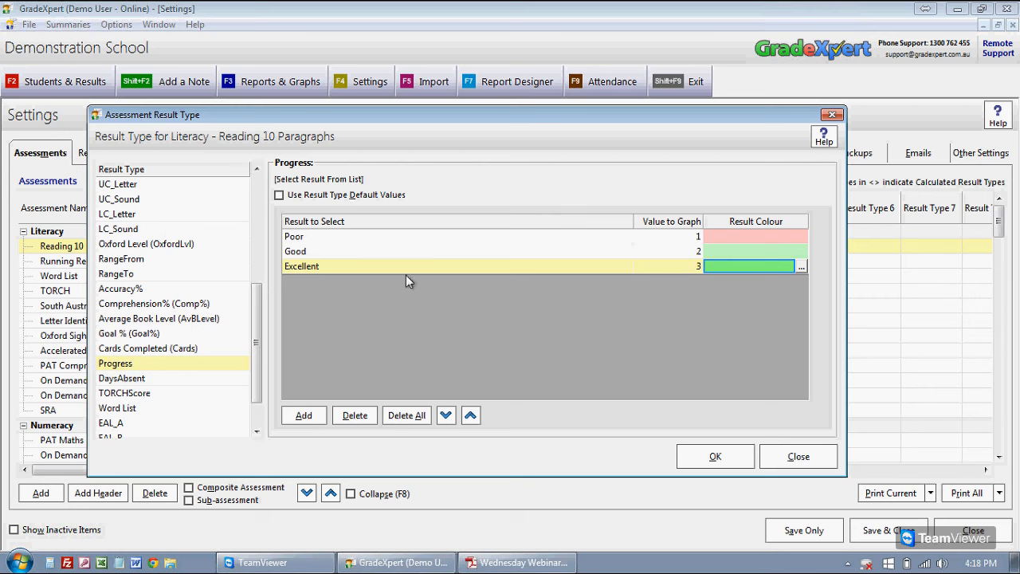
pyautogui.click(743, 468)
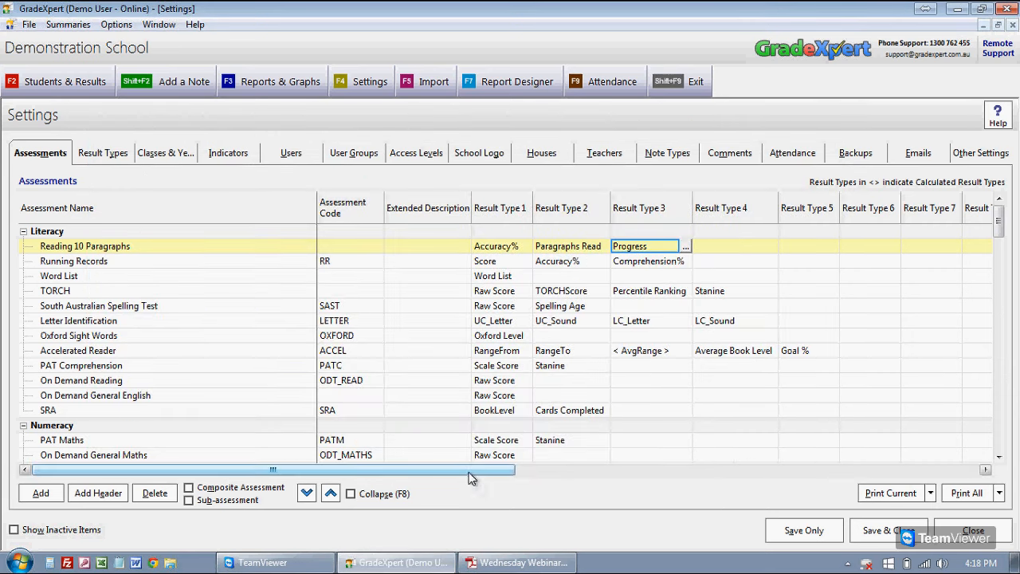
# Give Reading 10 Paragraphs the extended description "This assessment measures each students ability to quickly and accurately read ten paragraphs of text without errors."
pyautogui.click(421, 247)
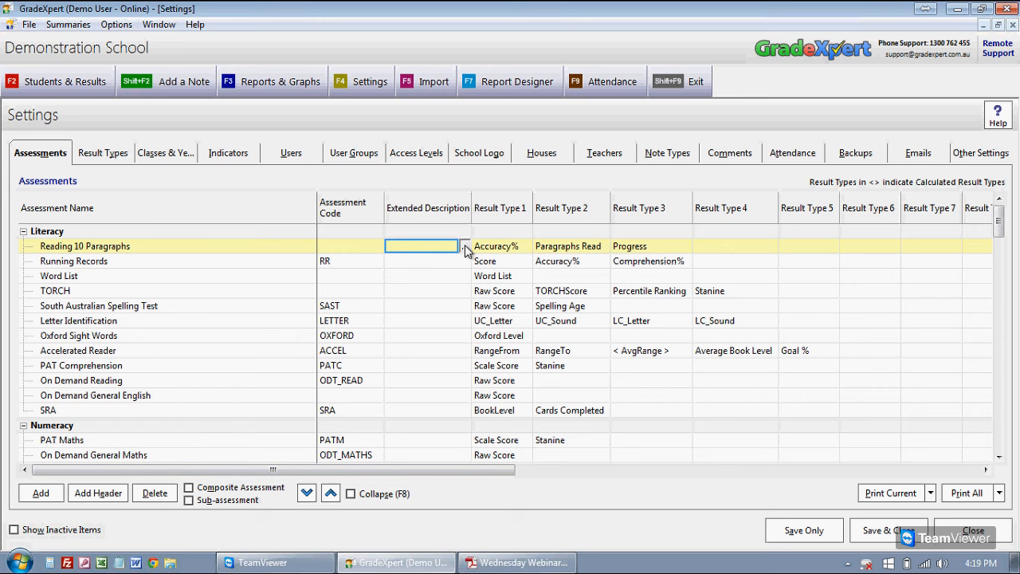
pyautogui.click(466, 247)
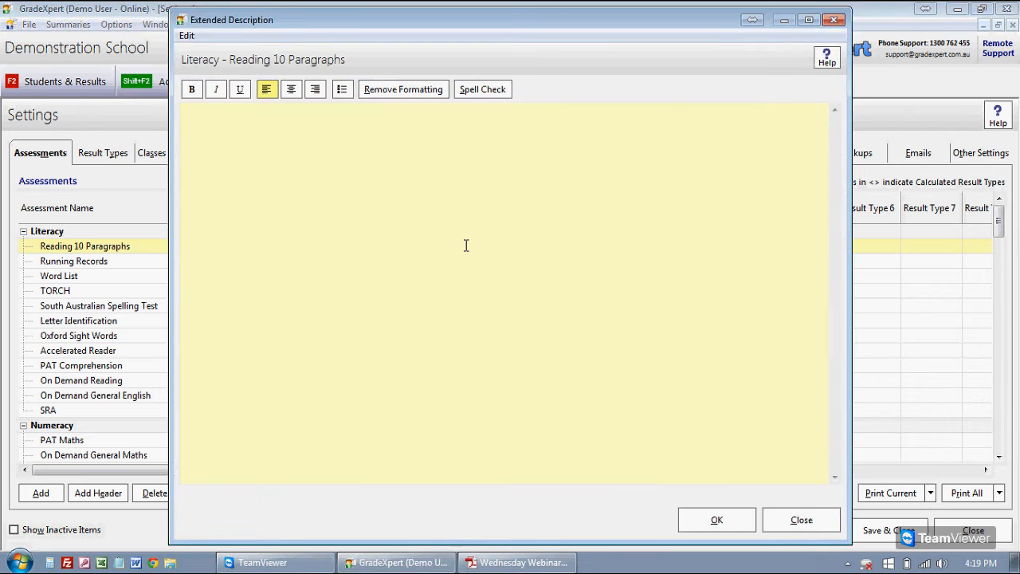
pyautogui.write('This assessment measures ')
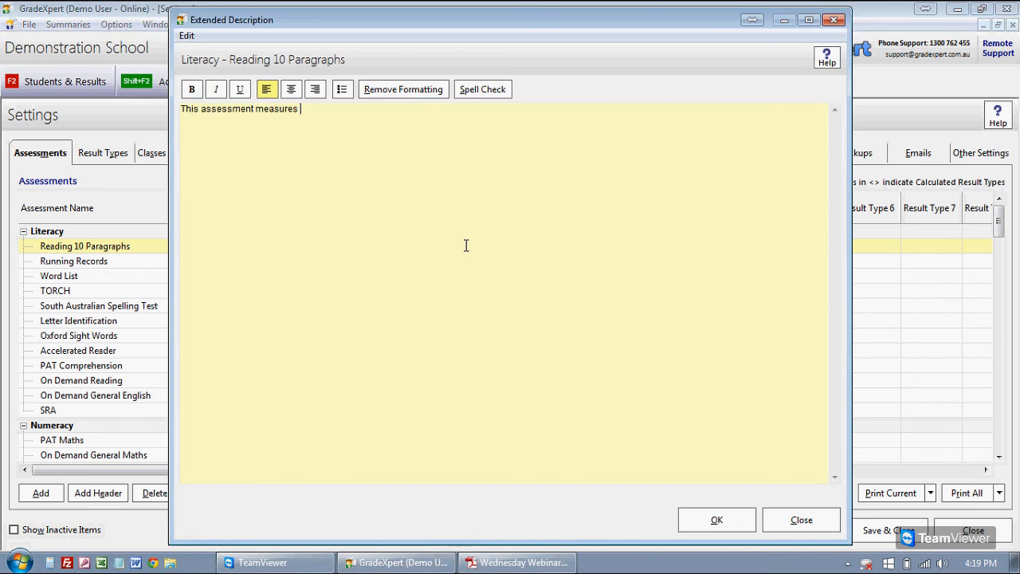
pyautogui.write('each students a')
pyautogui.press('BackSpace')
pyautogui.press('BackSpace')
pyautogui.press('BackSpace')
pyautogui.write('s ability to ')
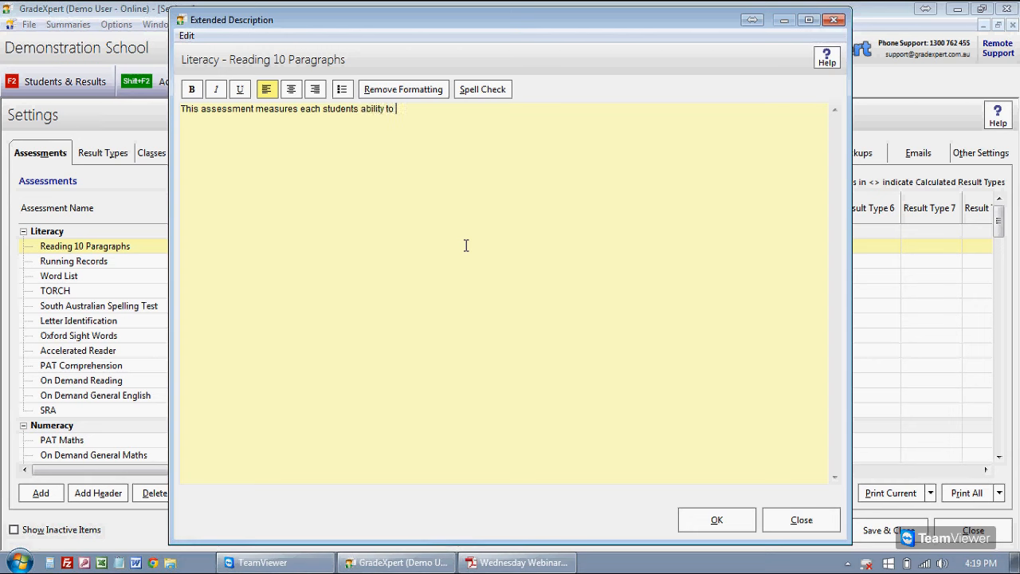
pyautogui.write('quickly read')
pyautogui.hotkey('ctrl', 'Left')
pyautogui.write('and accurately read ten para')
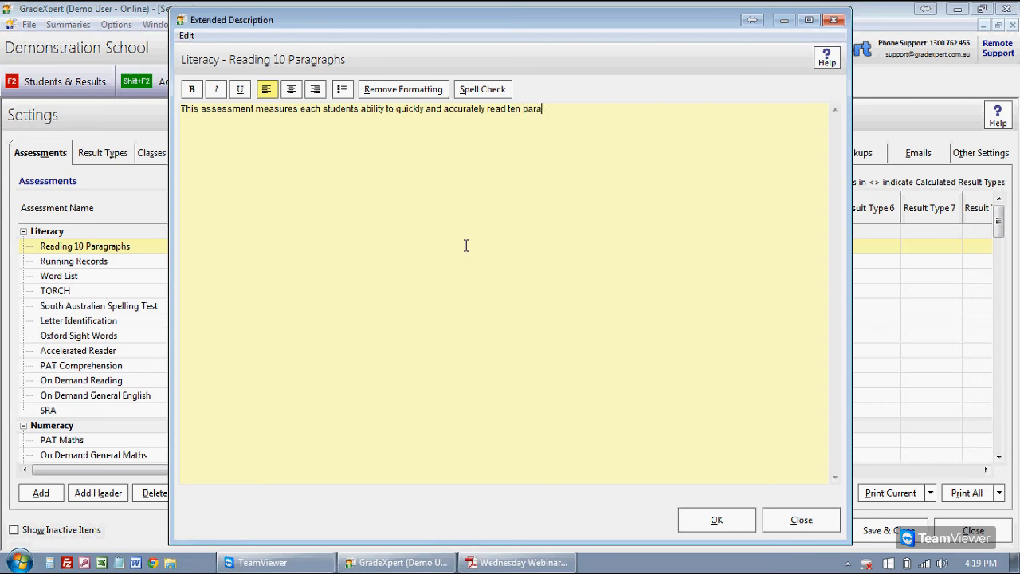
pyautogui.write('graphs of text without errors.')
pyautogui.press('Return')
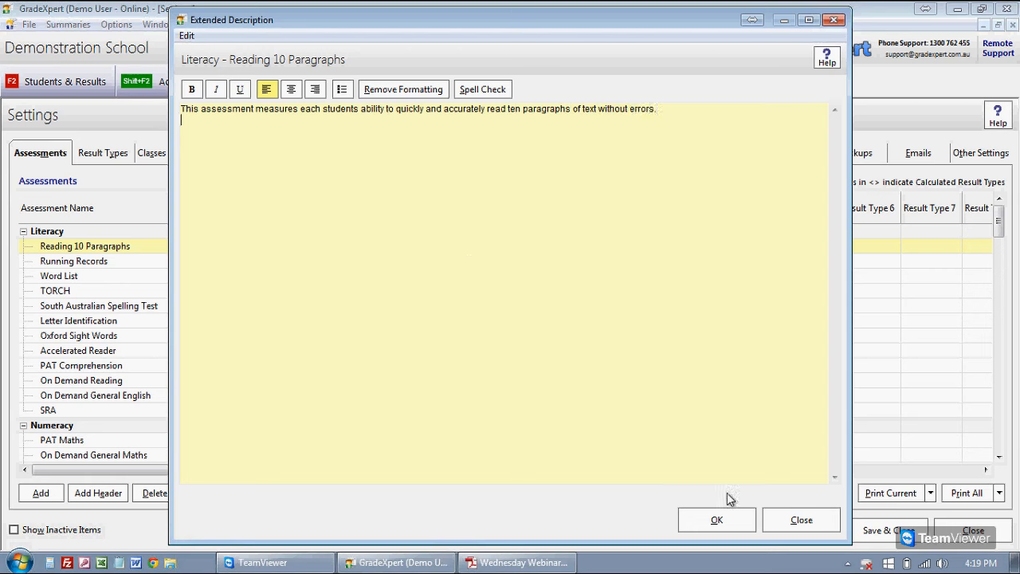
pyautogui.click(720, 518)
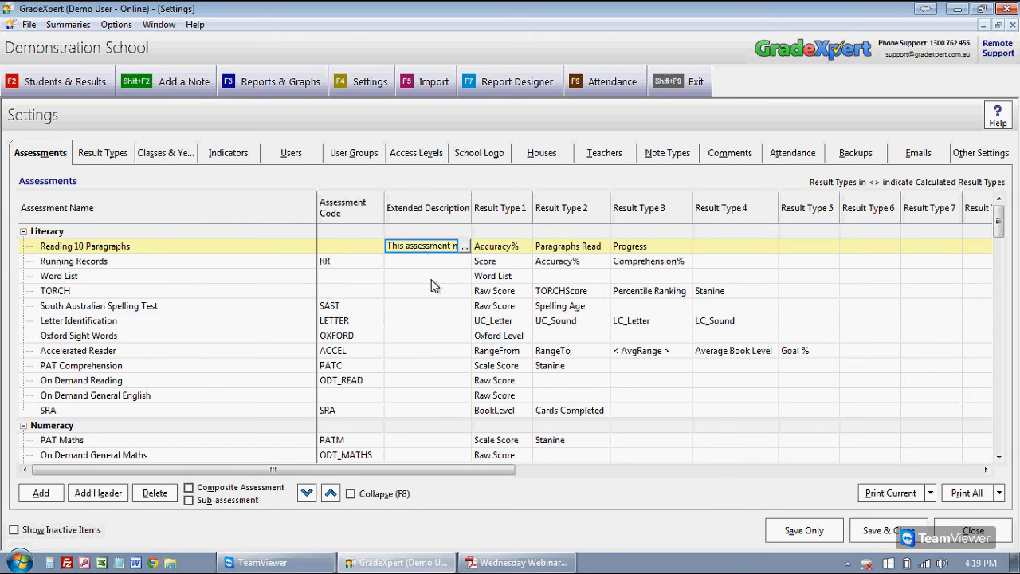
# Set the Access Level of the Reading 10 Paragraphs assessment to 3
pyautogui.click(792, 91)
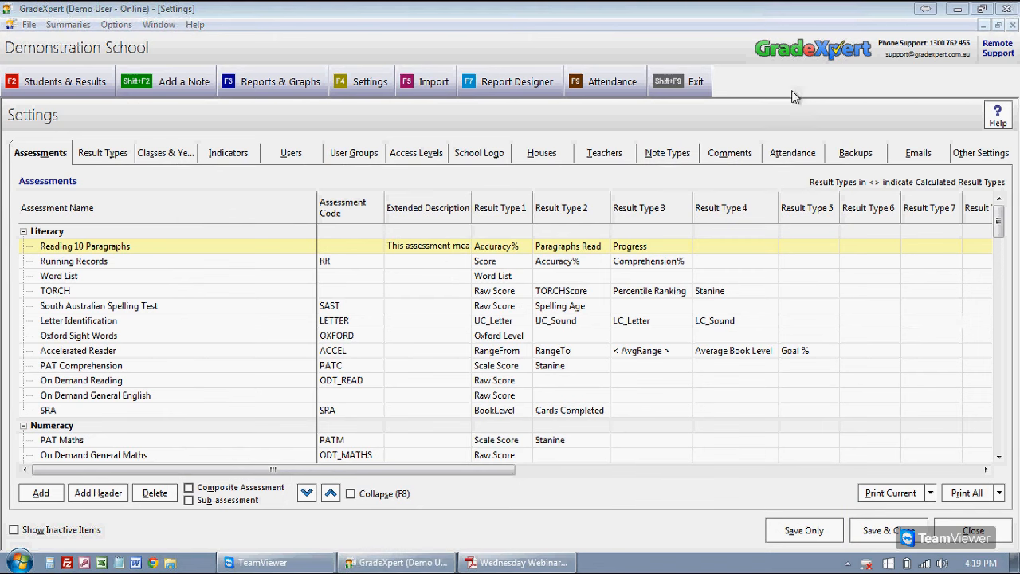
pyautogui.click(792, 91)
pyautogui.click(696, 246)
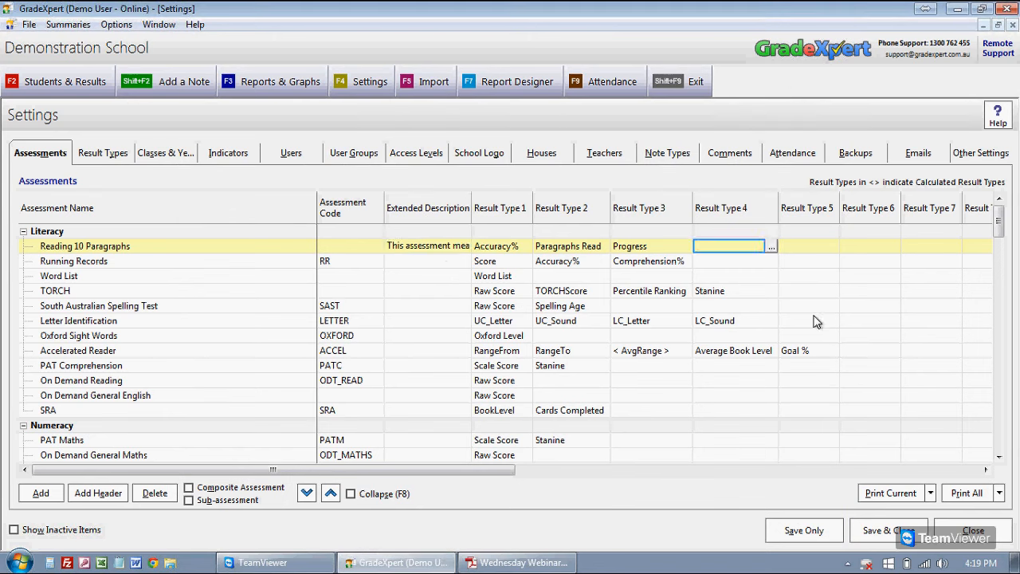
pyautogui.press('Tab')
pyautogui.press('Tab')
pyautogui.press('Tab')
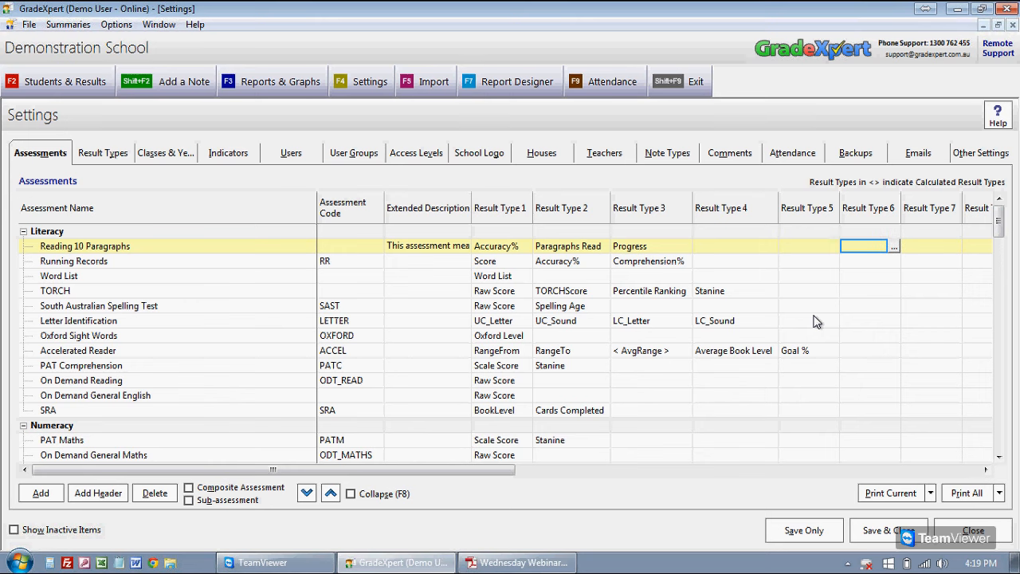
pyautogui.press('Tab')
pyautogui.press('Tab')
pyautogui.press('Tab')
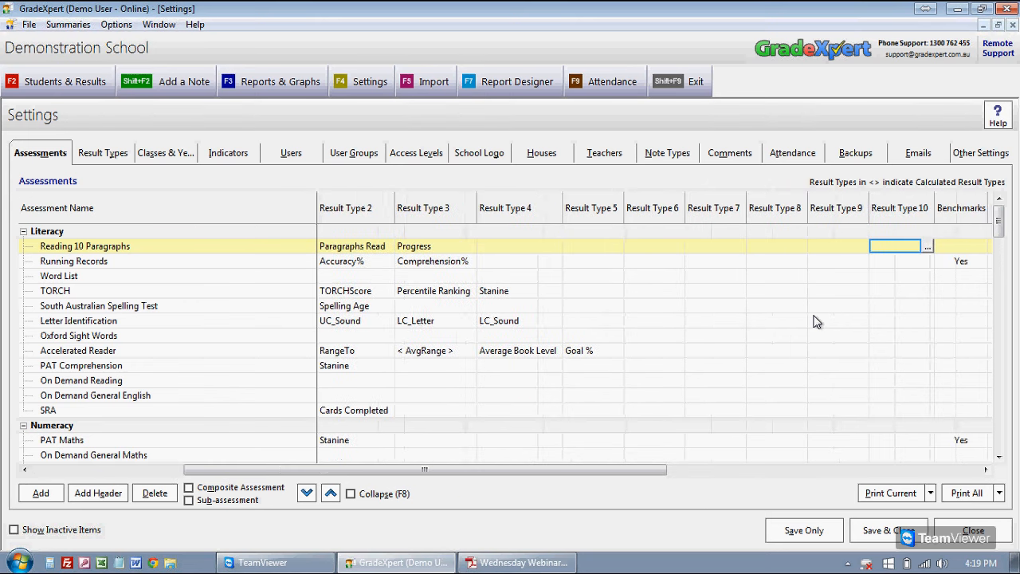
pyautogui.press('Tab')
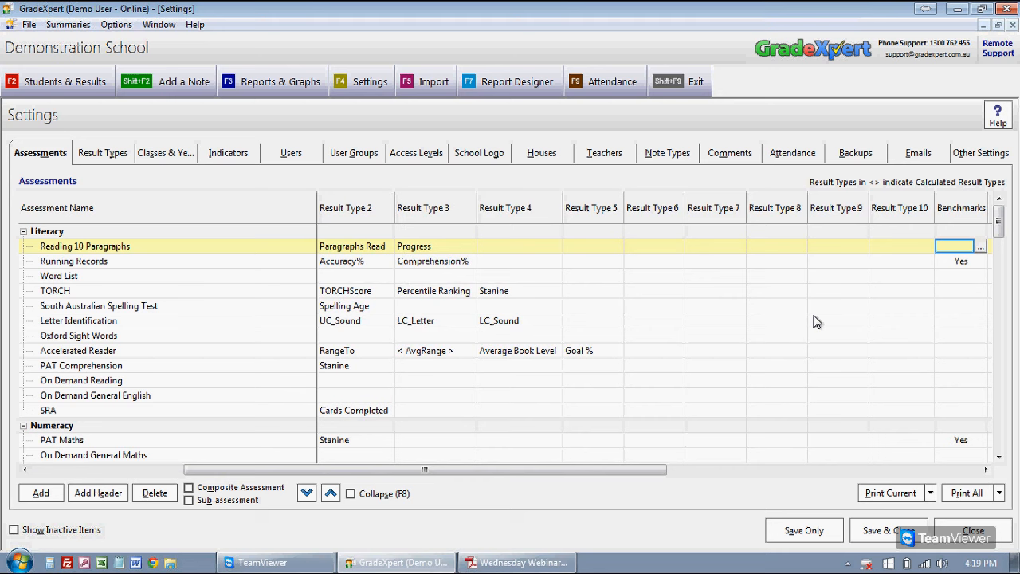
pyautogui.press('Tab')
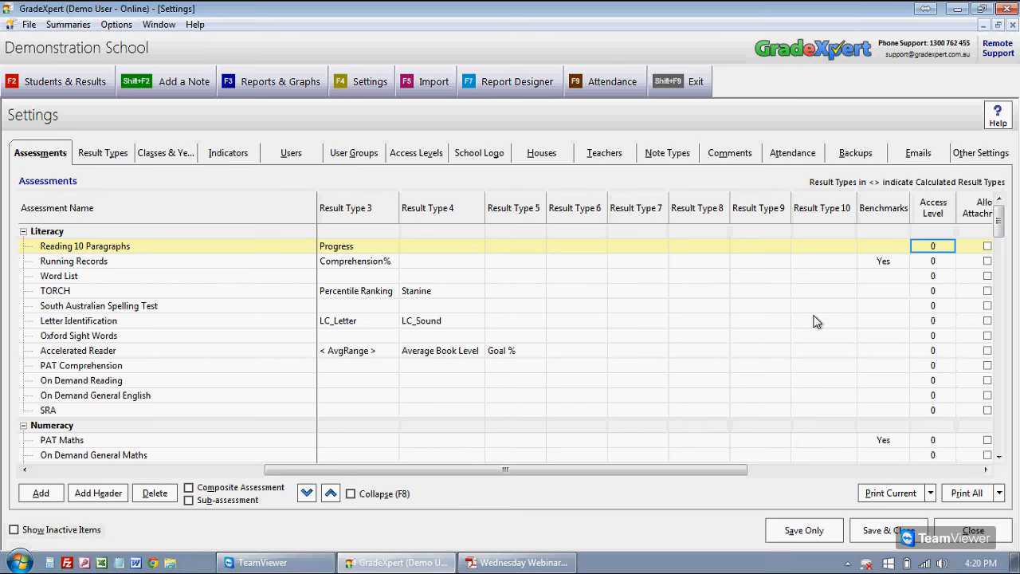
pyautogui.write('3')
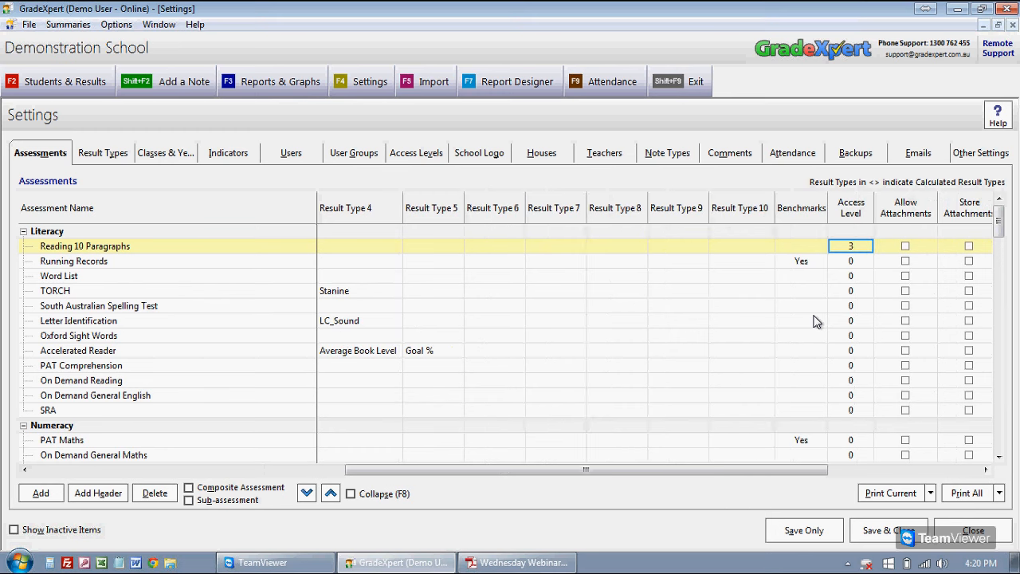
# Set the Access Level of Reading 10 Paragraphs to 0 and allow attachments, leaving Store Attachments off
pyautogui.write('0')
pyautogui.press('Tab')
pyautogui.press('Tab')
pyautogui.hotkey('shift', 'Tab')
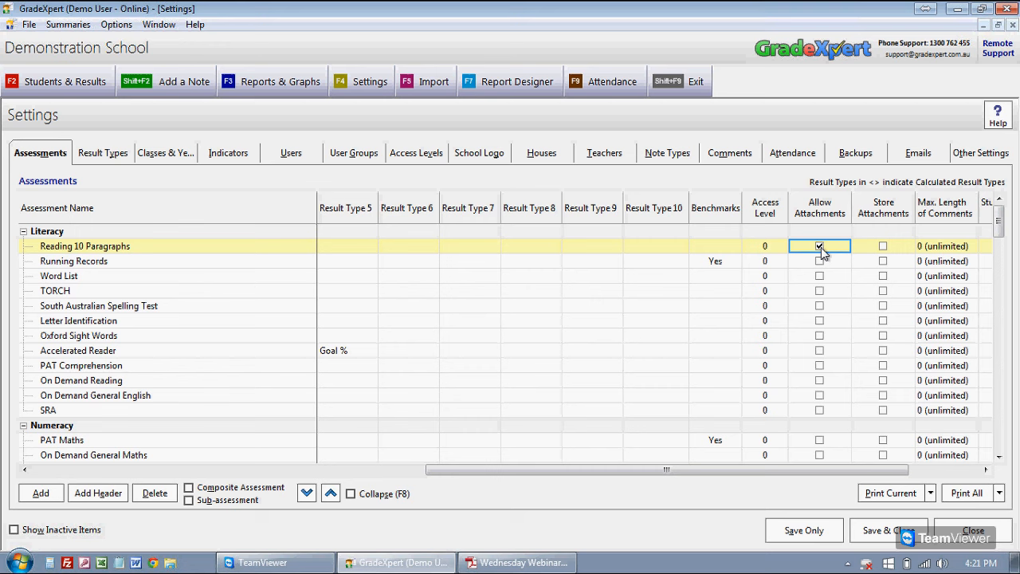
pyautogui.click(897, 249)
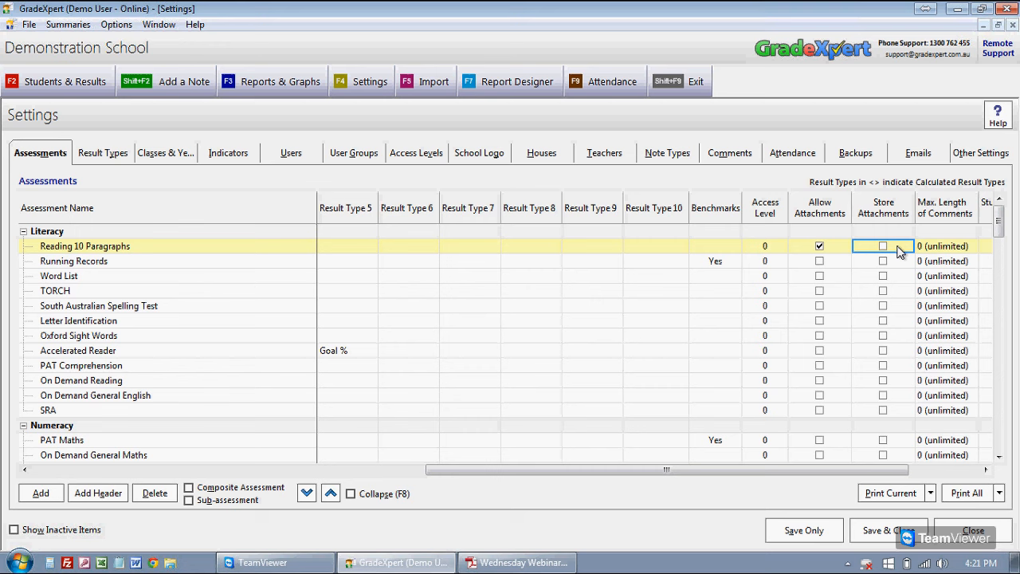
pyautogui.click(883, 247)
pyautogui.click(847, 250)
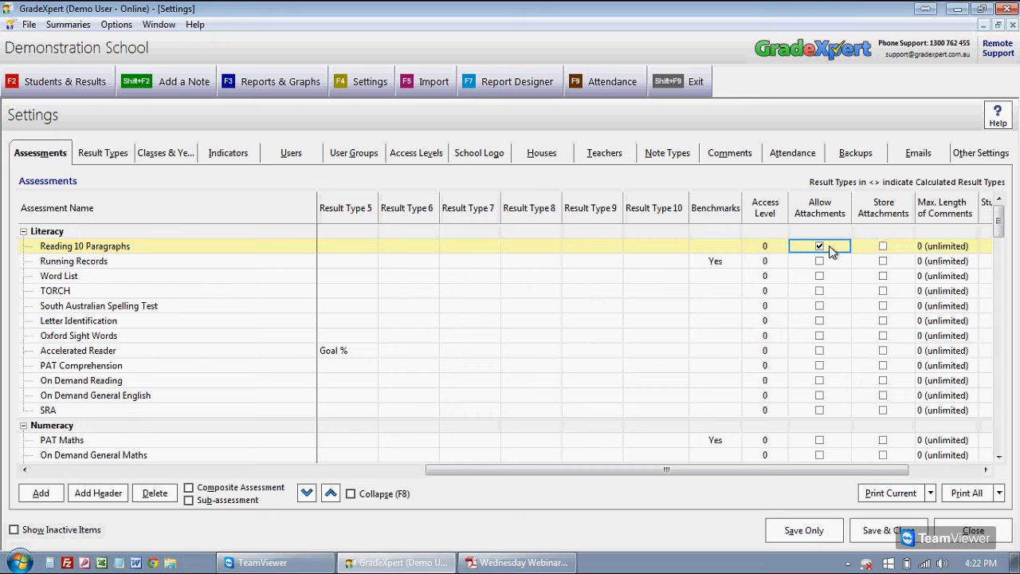
# Try maximum comment lengths of 150 and 800 for Reading 10 Paragraphs, and restore the unlimited length
pyautogui.press('Tab')
pyautogui.press('Tab')
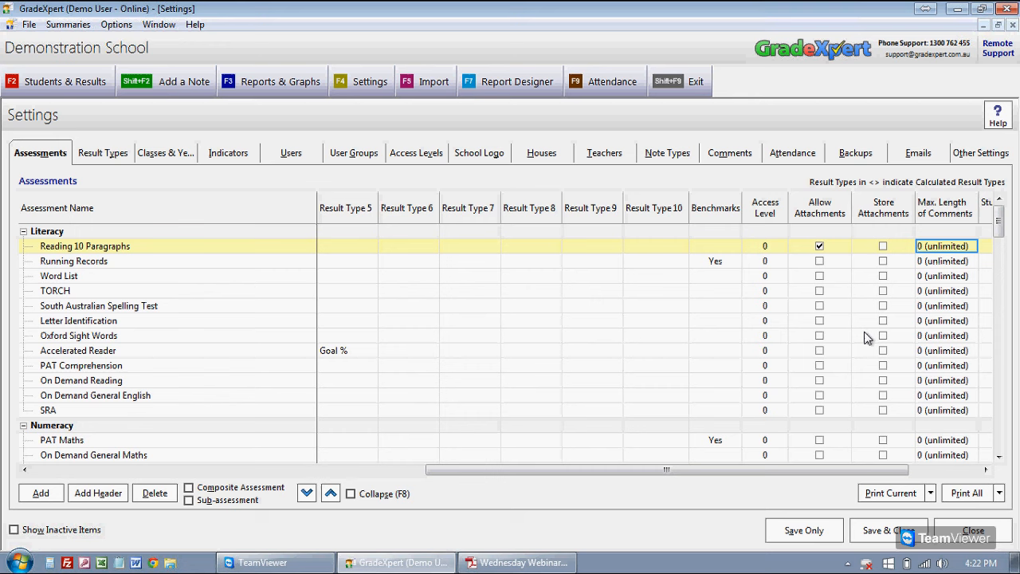
pyautogui.press('Delete')
pyautogui.write('150')
pyautogui.press('Return')
pyautogui.press('Delete')
pyautogui.write('800')
pyautogui.press('Return')
pyautogui.press('Delete')
pyautogui.press('Return')
pyautogui.press('Right')
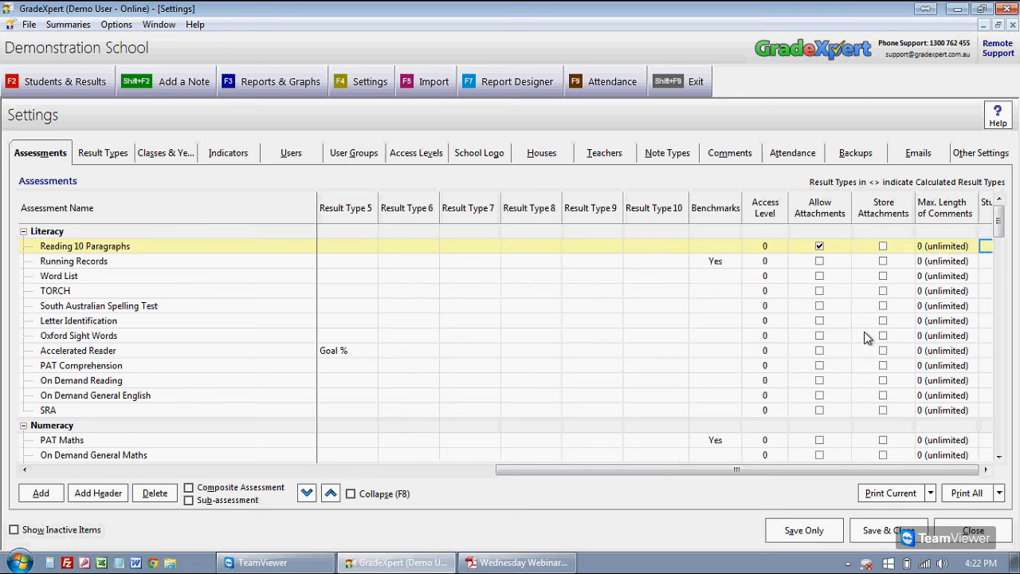
pyautogui.press('Left')
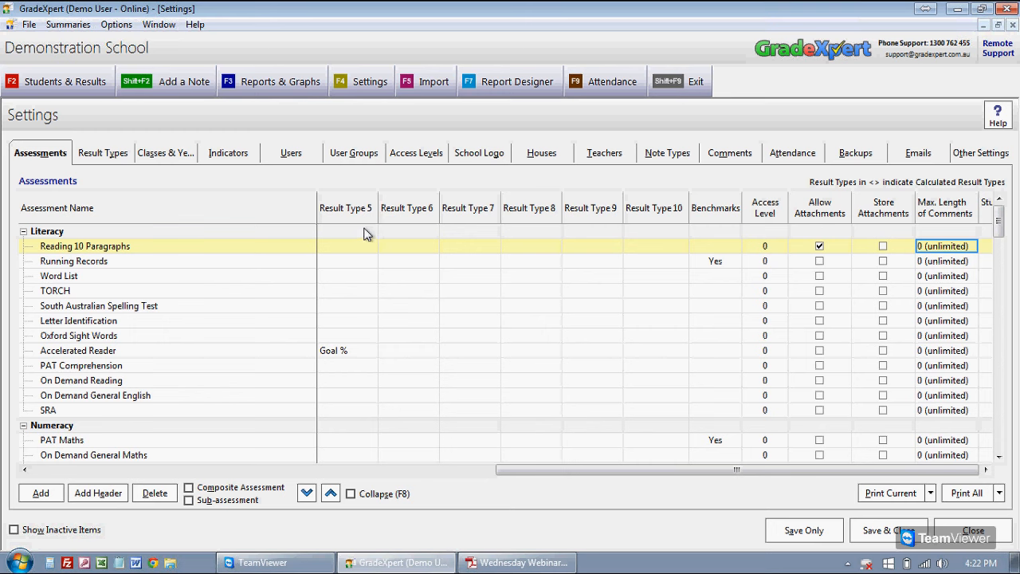
# Set the assessment code of Reading 10 Paragraphs to R10P
pyautogui.moveTo(508, 470); pyautogui.dragTo(43, 493)
pyautogui.click(449, 247)
pyautogui.click(507, 246)
pyautogui.click(553, 246)
pyautogui.click(636, 250)
pyautogui.click(719, 252)
pyautogui.click(331, 249)
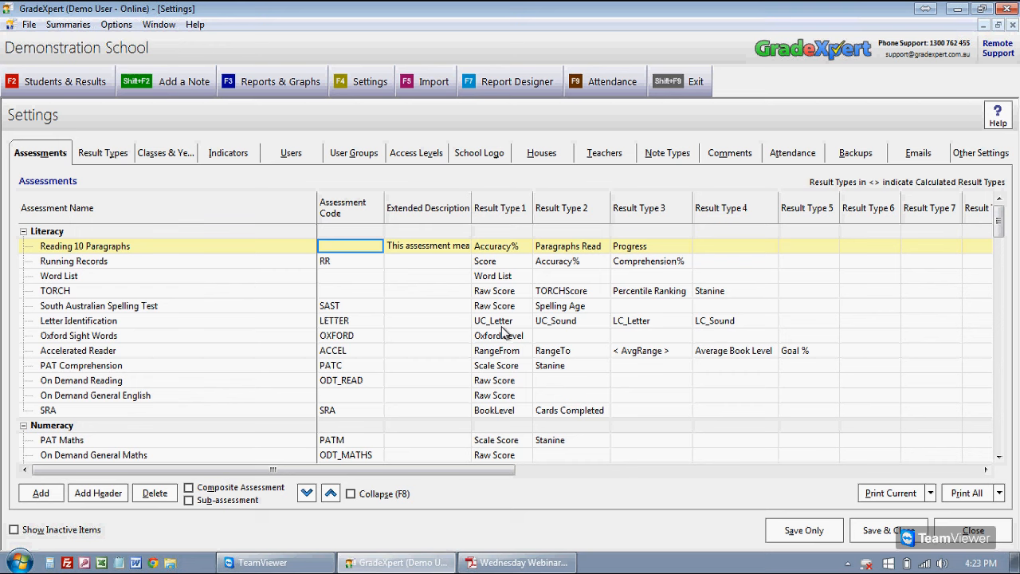
pyautogui.write('R10p')
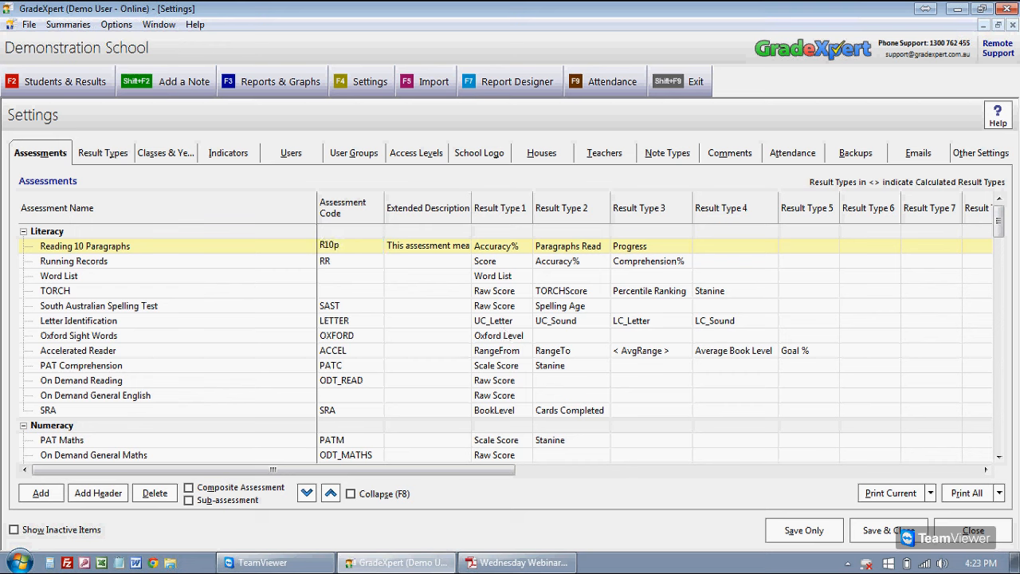
pyautogui.press('BackSpace')
pyautogui.write('P')
pyautogui.click(200, 250)
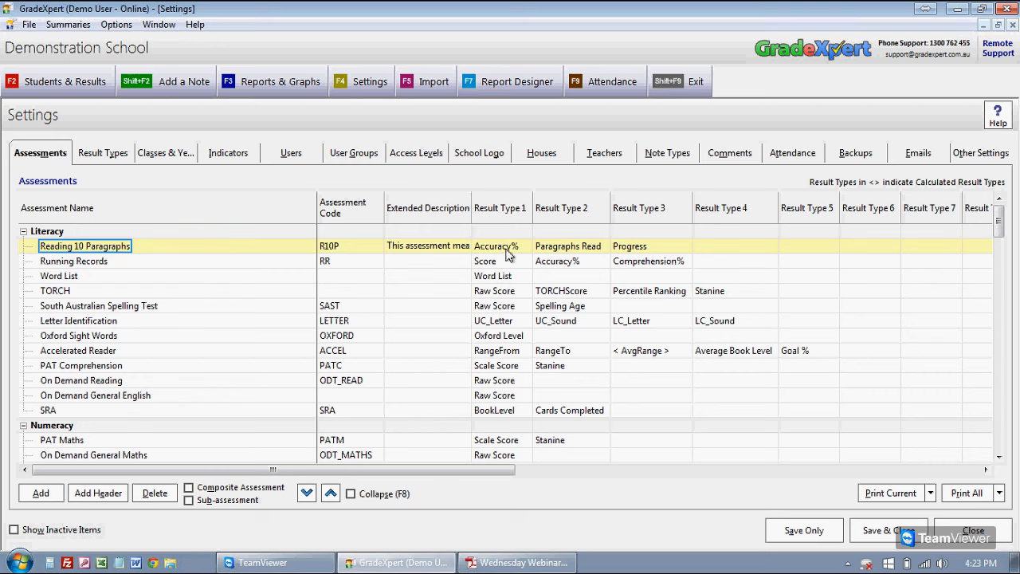
# Review the code, result types and attachment setting of Reading 10 Paragraphs, and save the settings
pyautogui.click(464, 249)
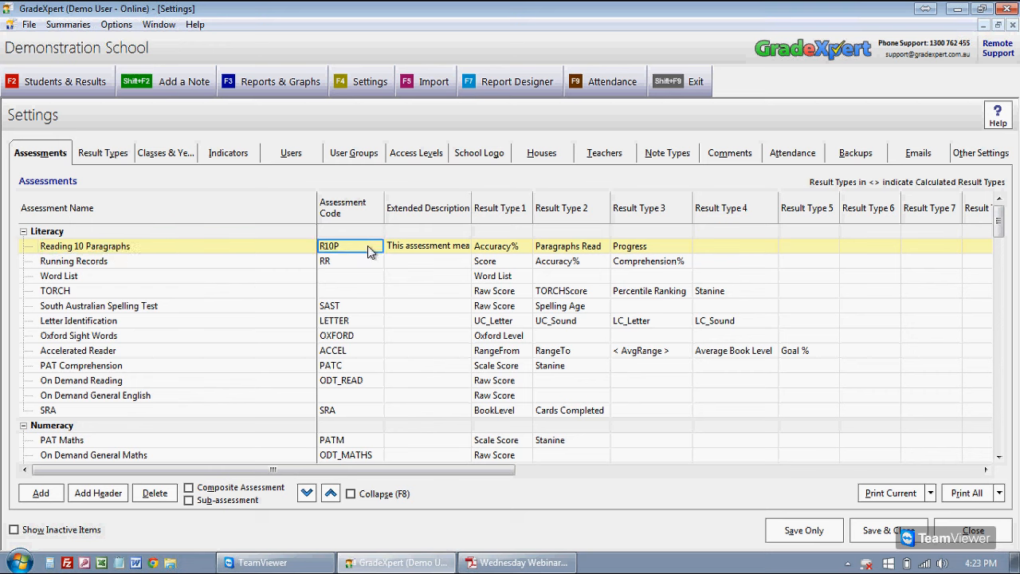
pyautogui.click(498, 249)
pyautogui.click(562, 251)
pyautogui.click(646, 252)
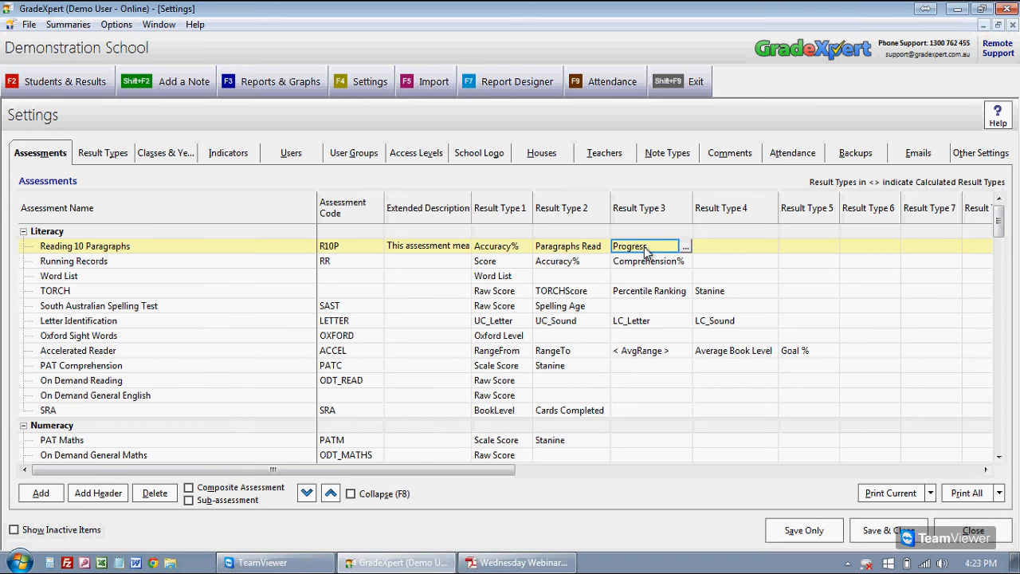
pyautogui.moveTo(472, 470); pyautogui.dragTo(832, 470)
pyautogui.click(905, 246)
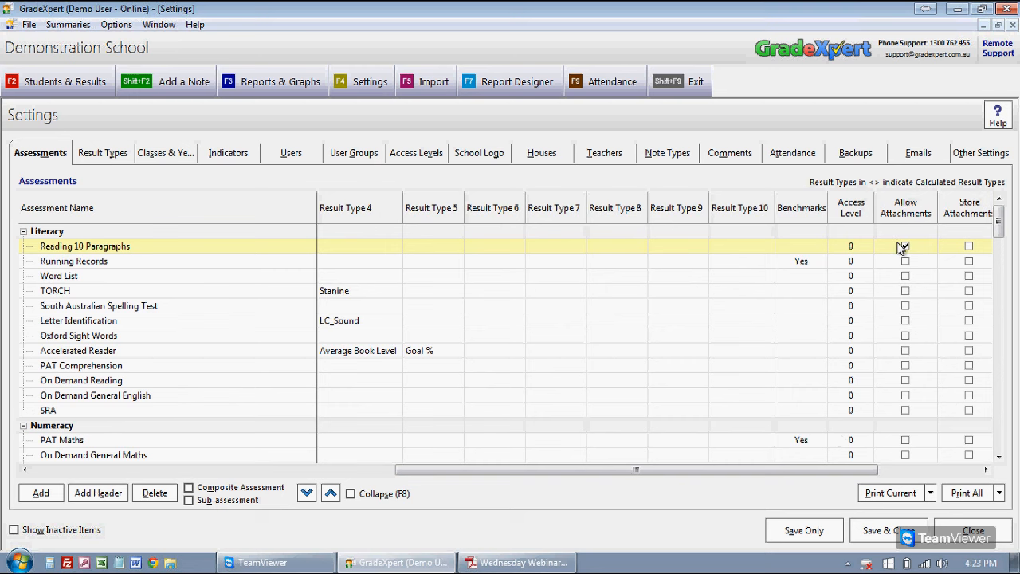
pyautogui.click(905, 247)
pyautogui.click(829, 528)
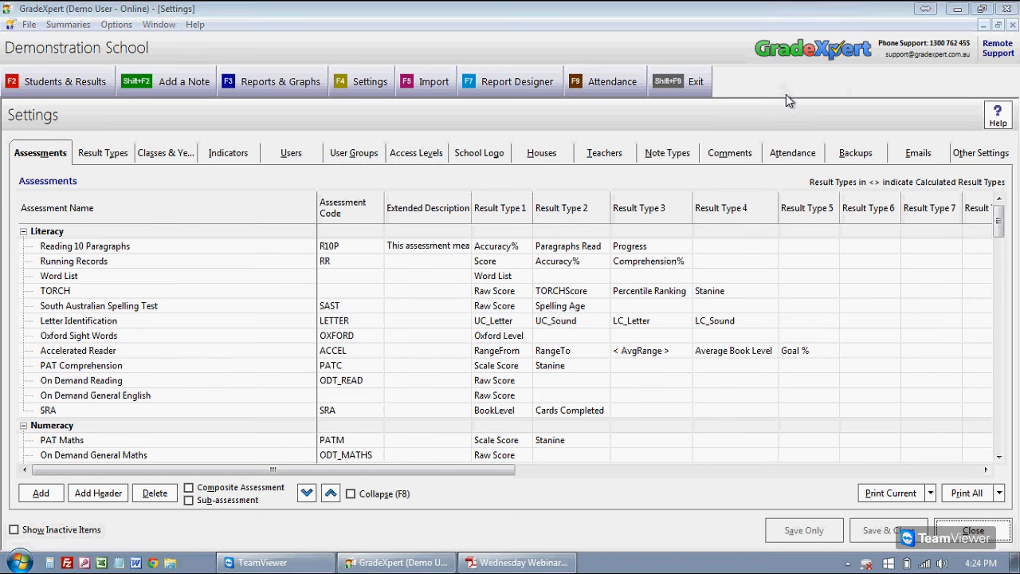
# Open the student results list and restrict it to class 3 3JS only
pyautogui.click(79, 84)
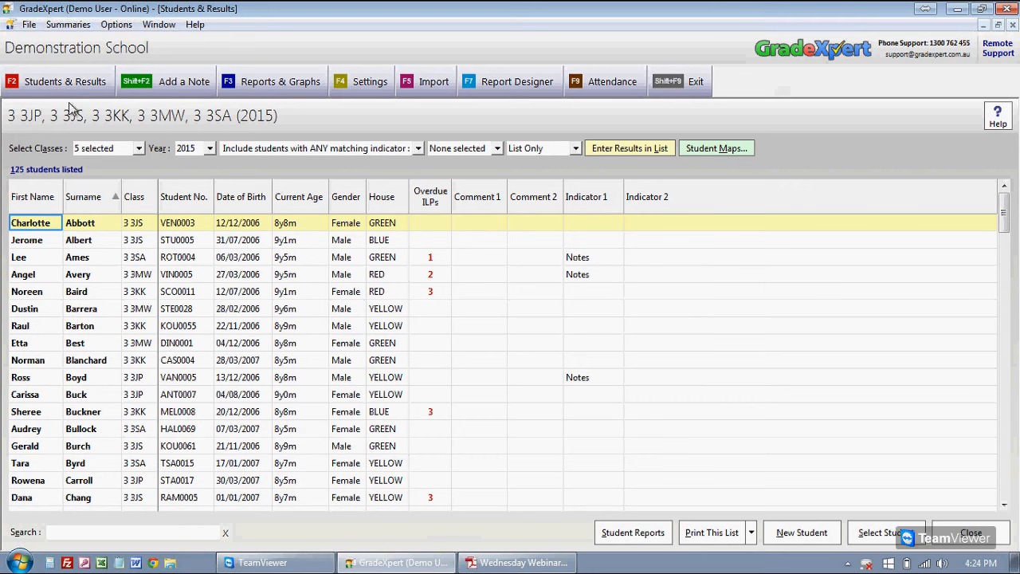
pyautogui.click(139, 153)
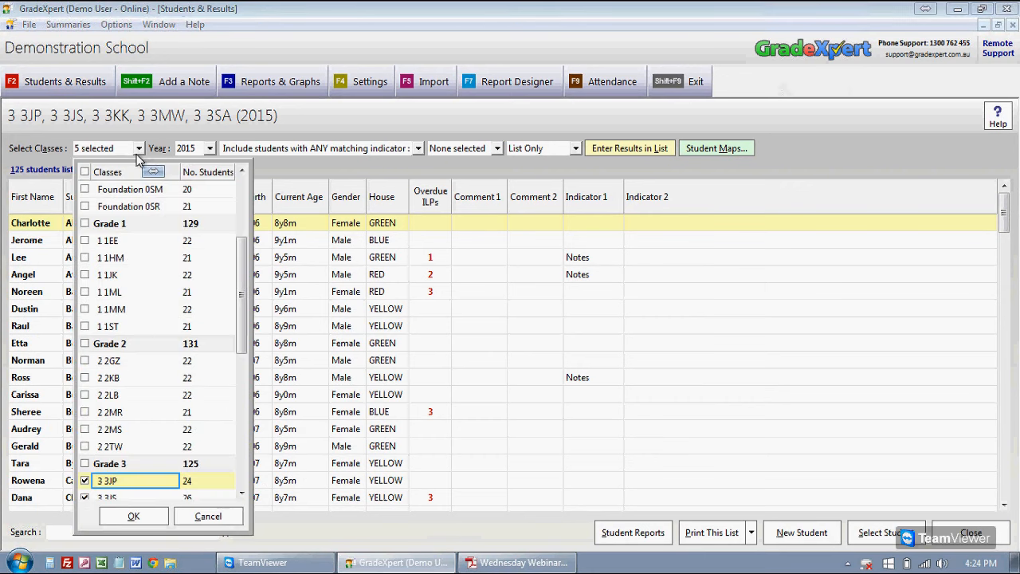
pyautogui.moveTo(241, 325); pyautogui.dragTo(240, 364)
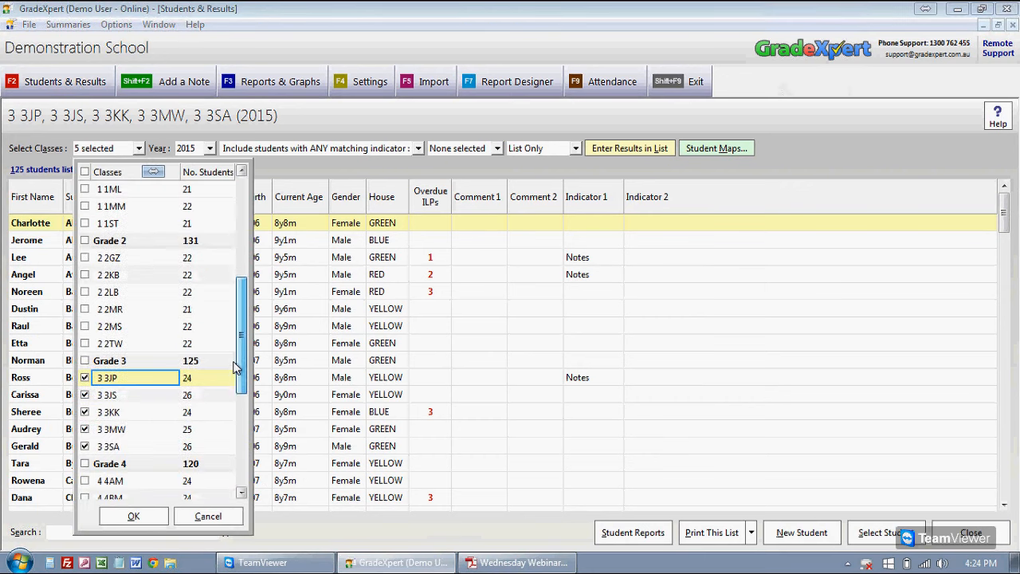
pyautogui.click(114, 362)
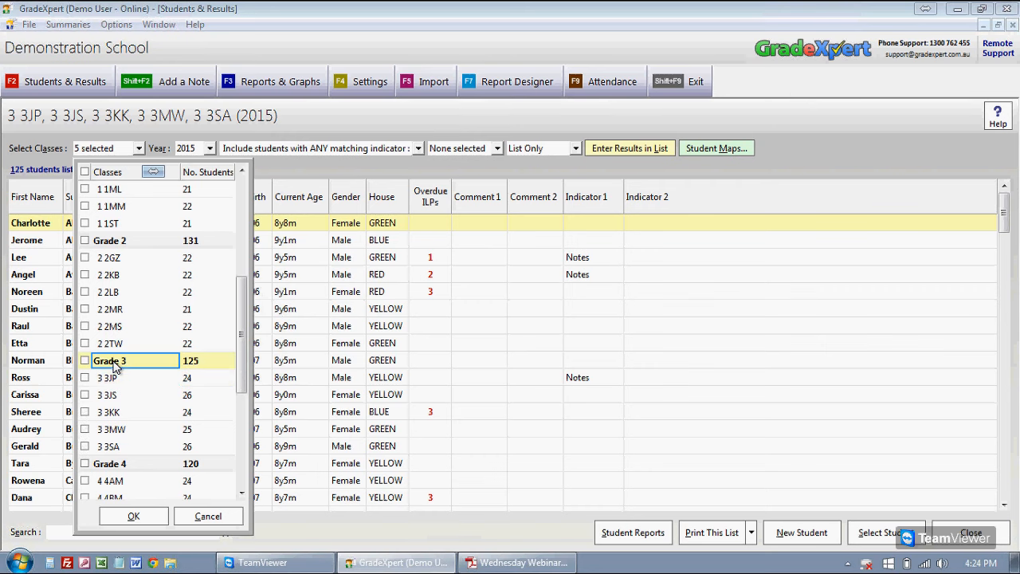
pyautogui.click(125, 396)
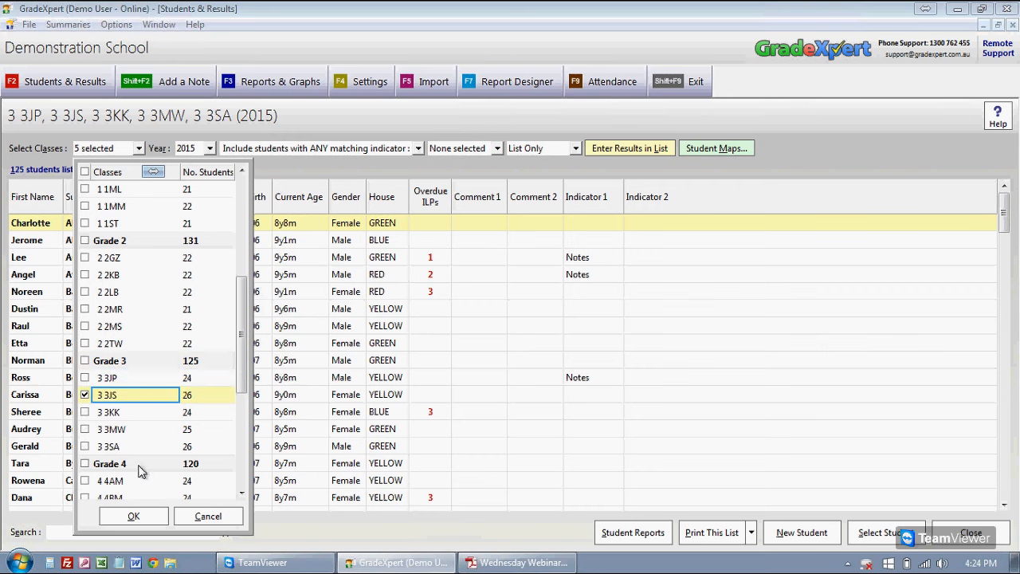
pyautogui.click(133, 515)
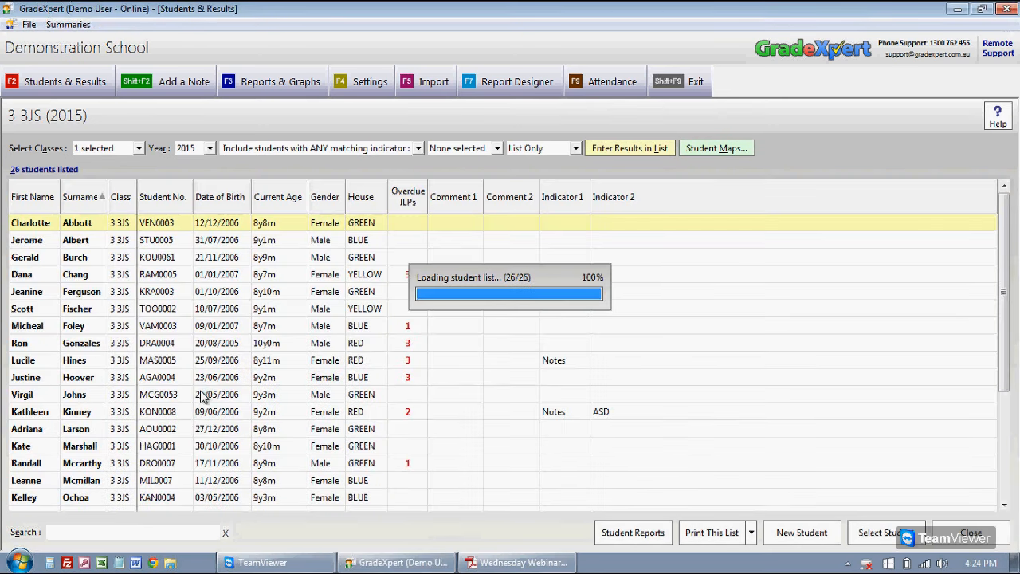
# Start entering results in the class list for Reading 10 Paragraphs, with May as the test month
pyautogui.click(637, 150)
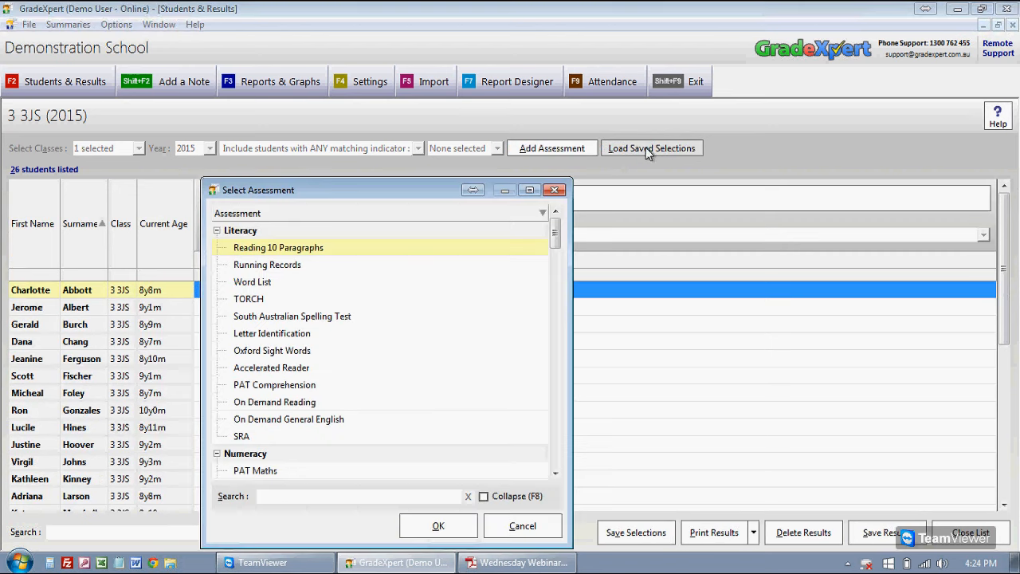
pyautogui.moveTo(449, 190); pyautogui.dragTo(633, 89)
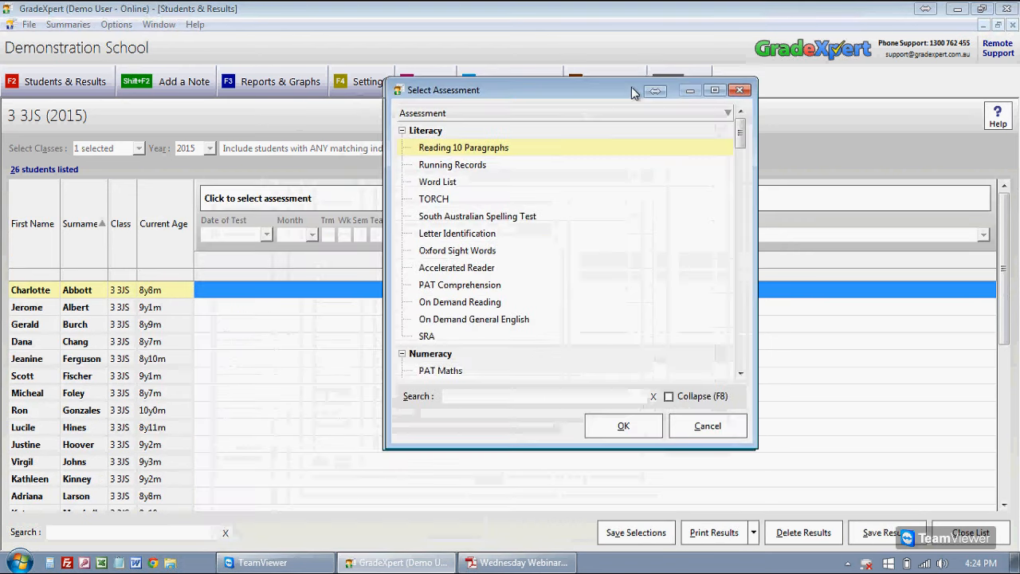
pyautogui.click(508, 151)
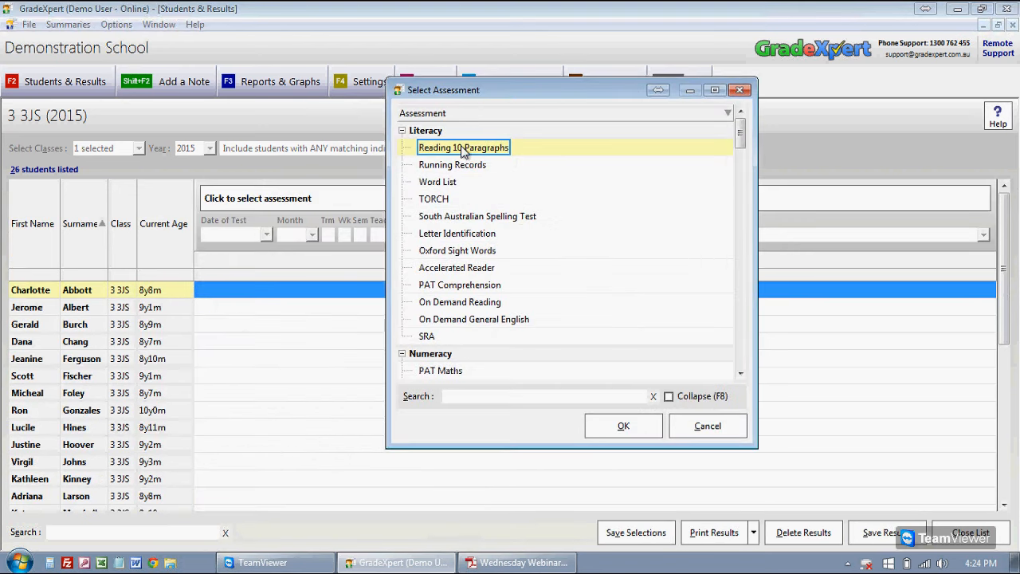
pyautogui.click(638, 426)
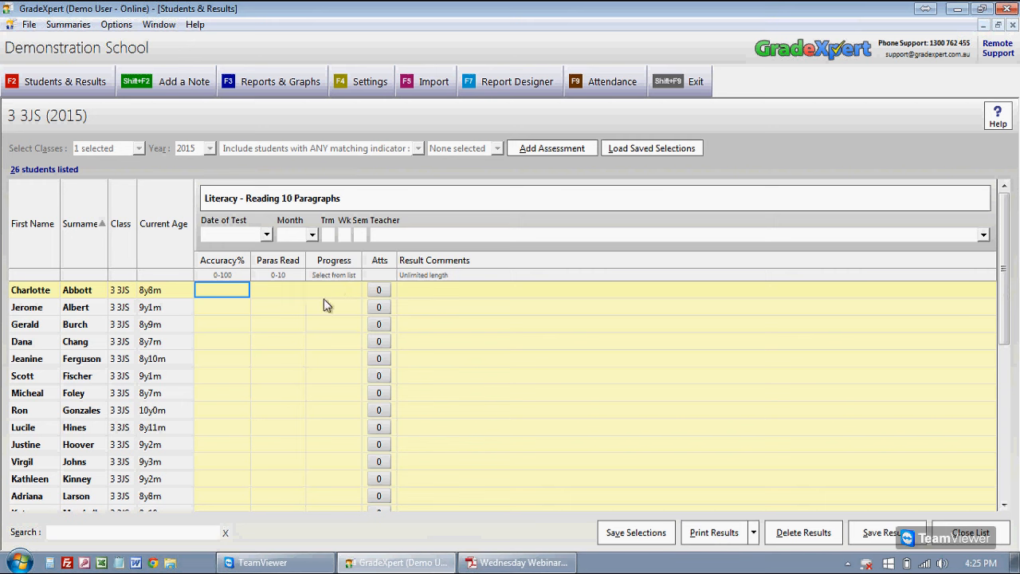
pyautogui.click(313, 235)
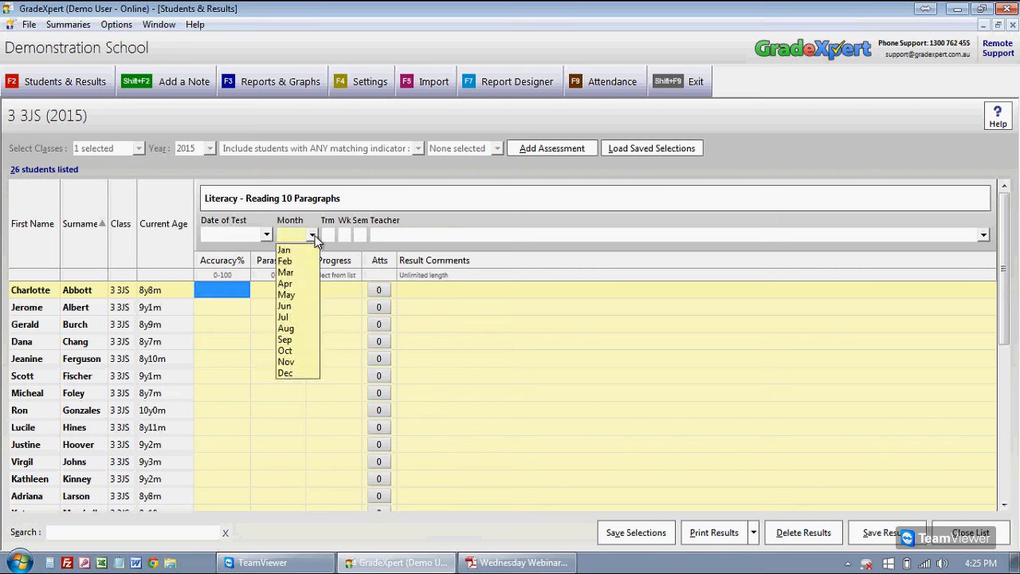
pyautogui.click(299, 294)
# Enter Accuracy% 80, Paragraphs Read 7 and Progress Good for the first student in the list
pyautogui.click(244, 293)
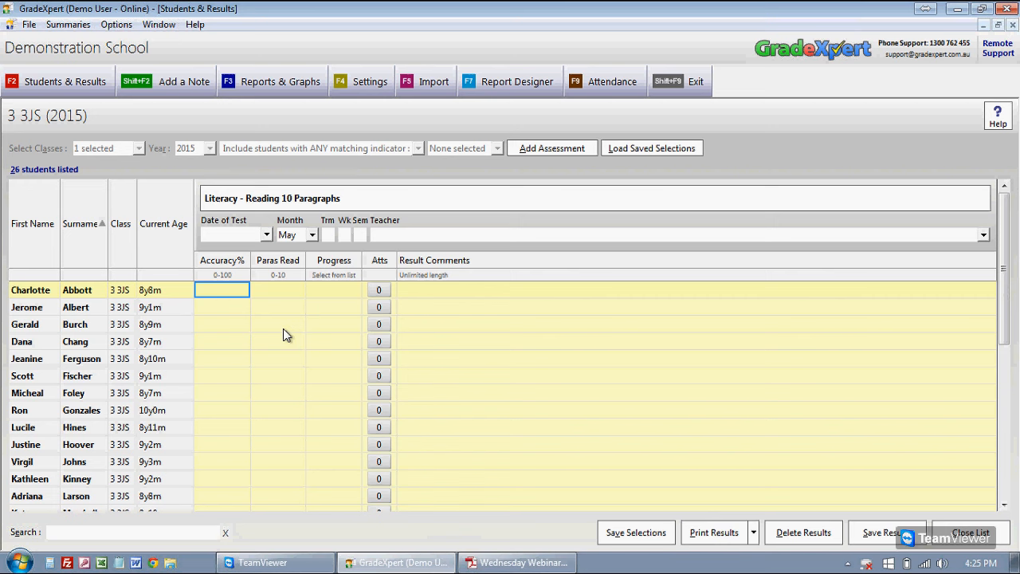
pyautogui.write('80')
pyautogui.press('Tab')
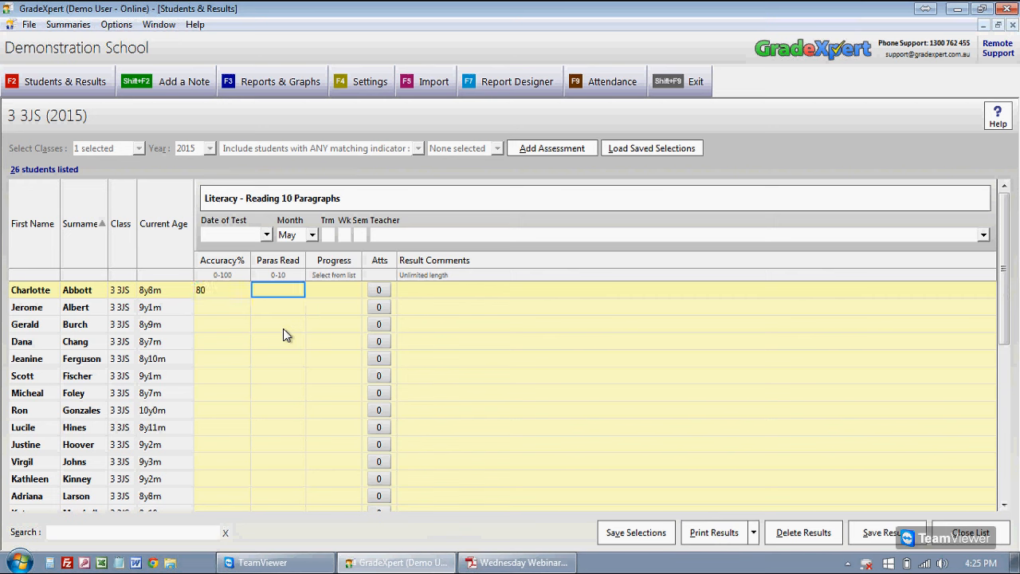
pyautogui.write('7')
pyautogui.press('Tab')
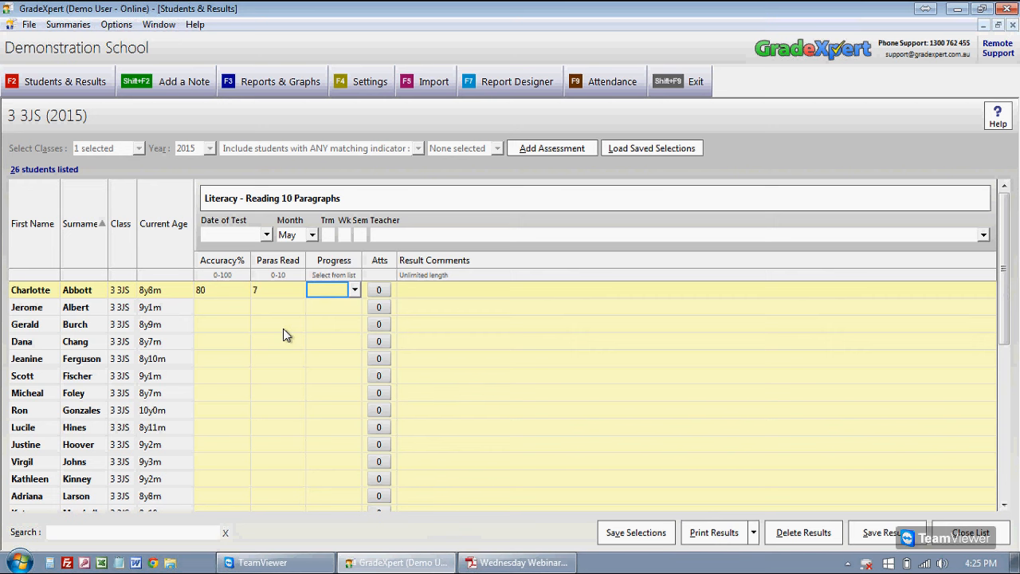
pyautogui.click(354, 290)
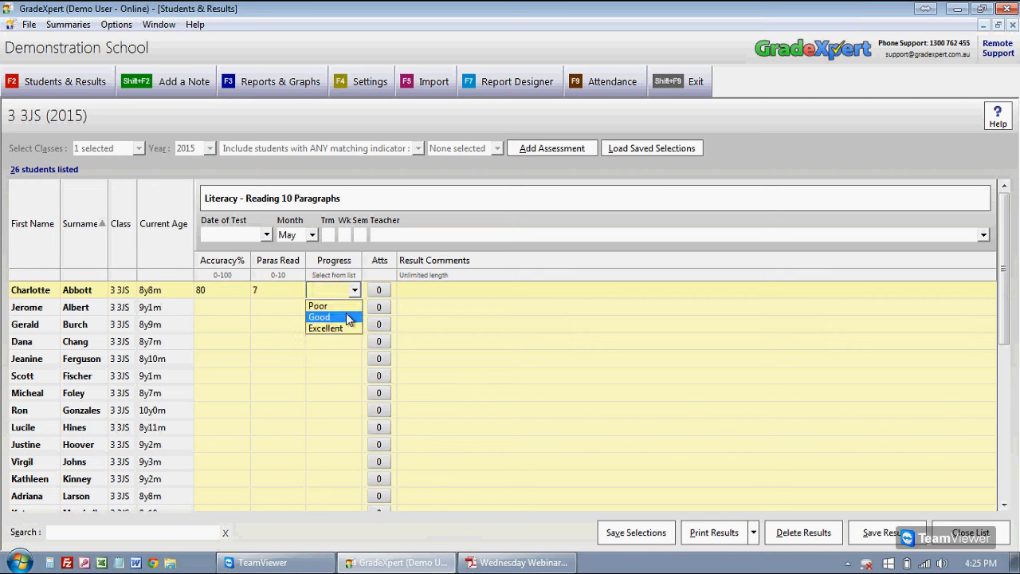
pyautogui.click(346, 318)
# Enter Accuracy% 90, Paragraphs Read 9 and Progress Excellent for the second student in the list
pyautogui.click(228, 308)
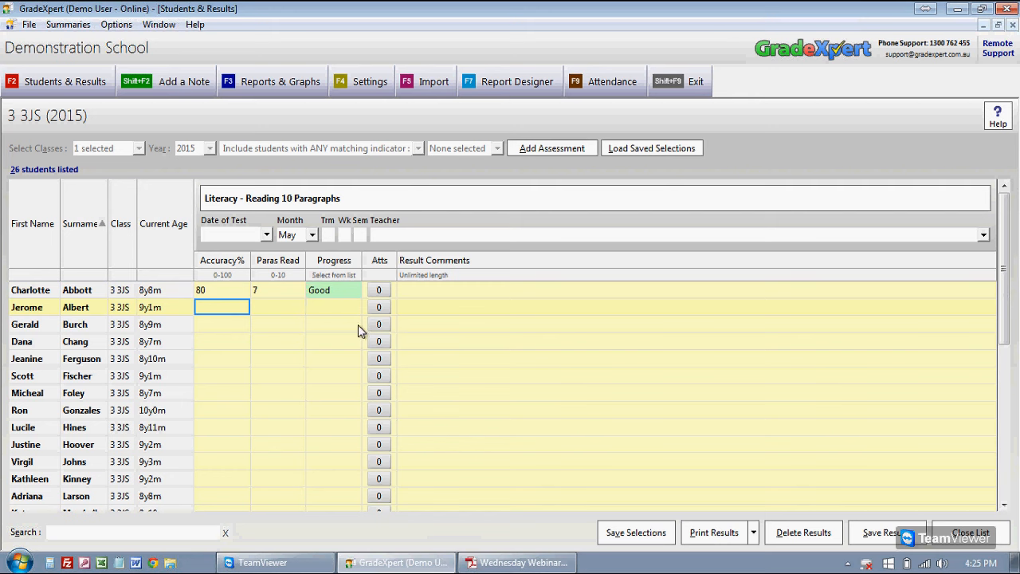
pyautogui.write('90')
pyautogui.press('Tab')
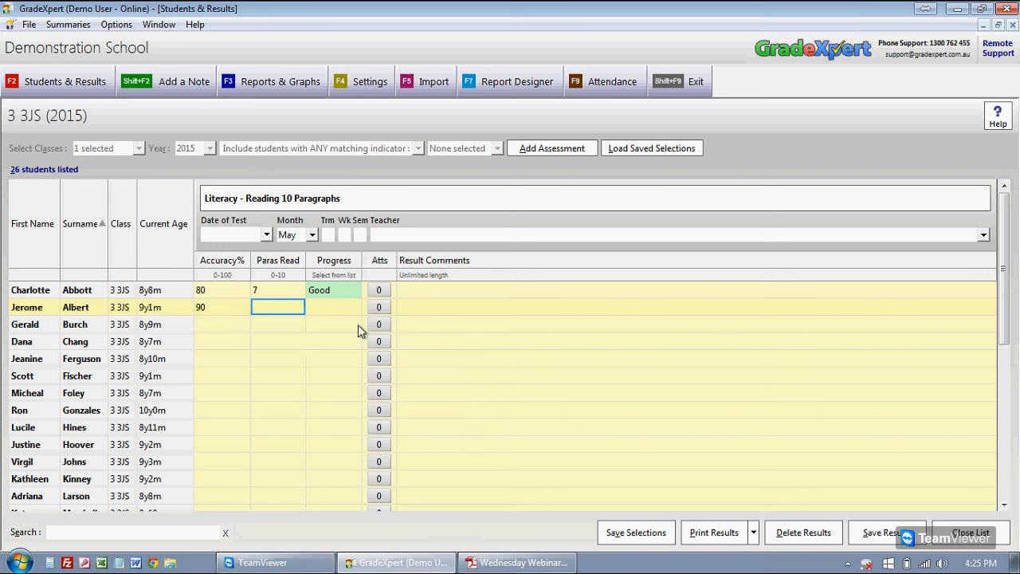
pyautogui.write('9')
pyautogui.press('Tab')
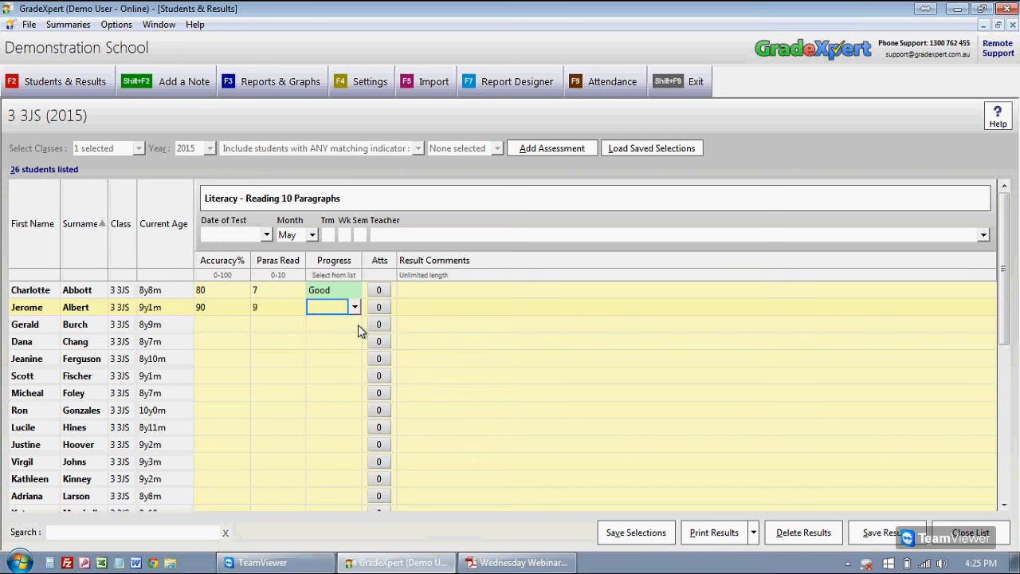
pyautogui.click(355, 307)
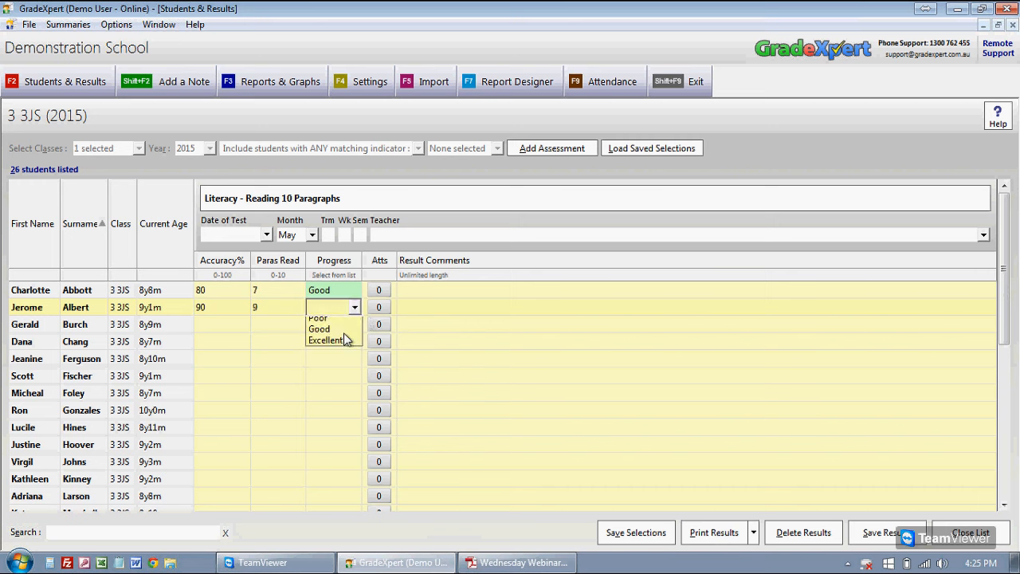
pyautogui.click(333, 349)
# Save the May Reading 10 Paragraphs results despite the students without entries, and close the class list
pyautogui.click(226, 333)
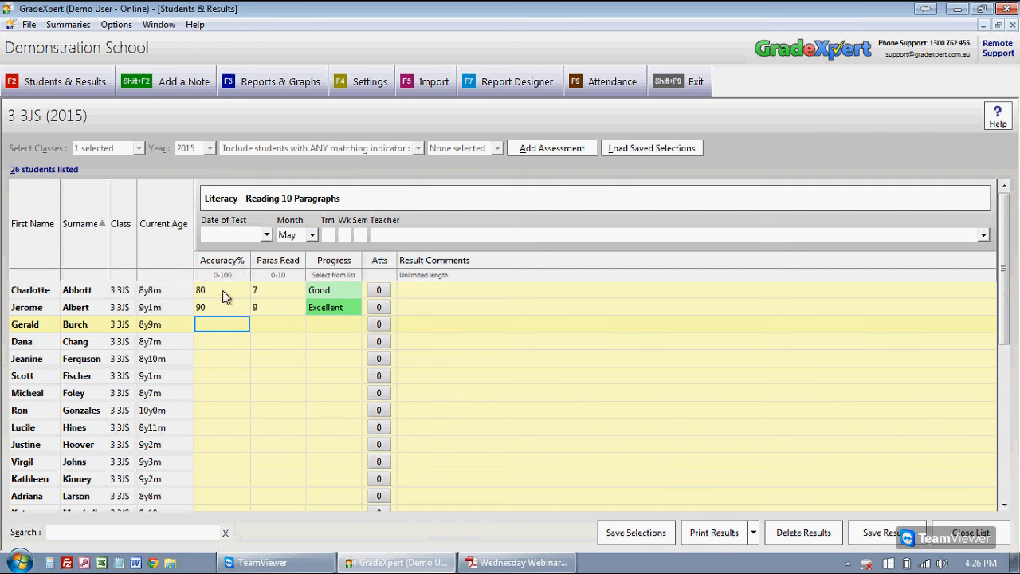
pyautogui.click(268, 297)
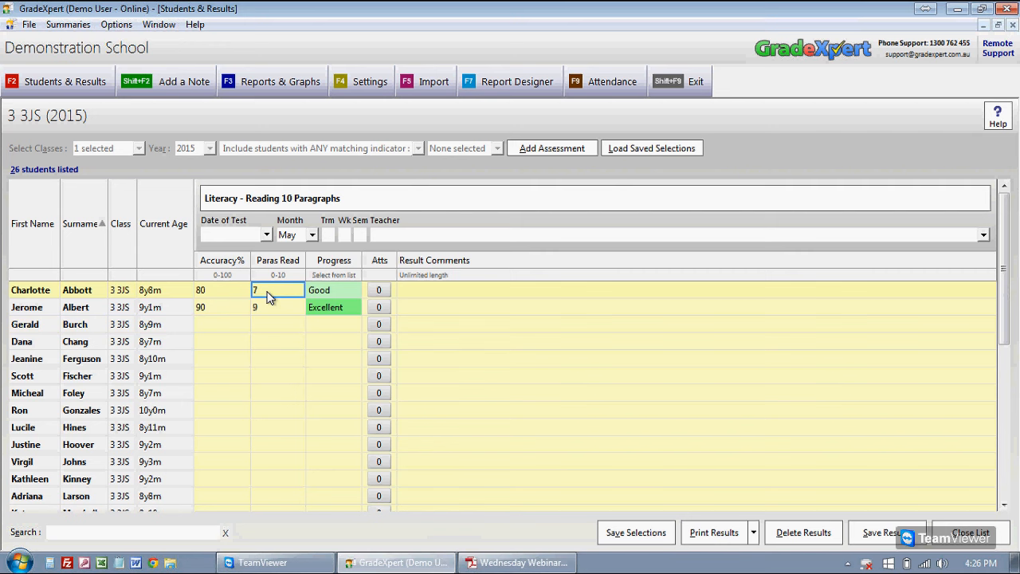
pyautogui.click(881, 530)
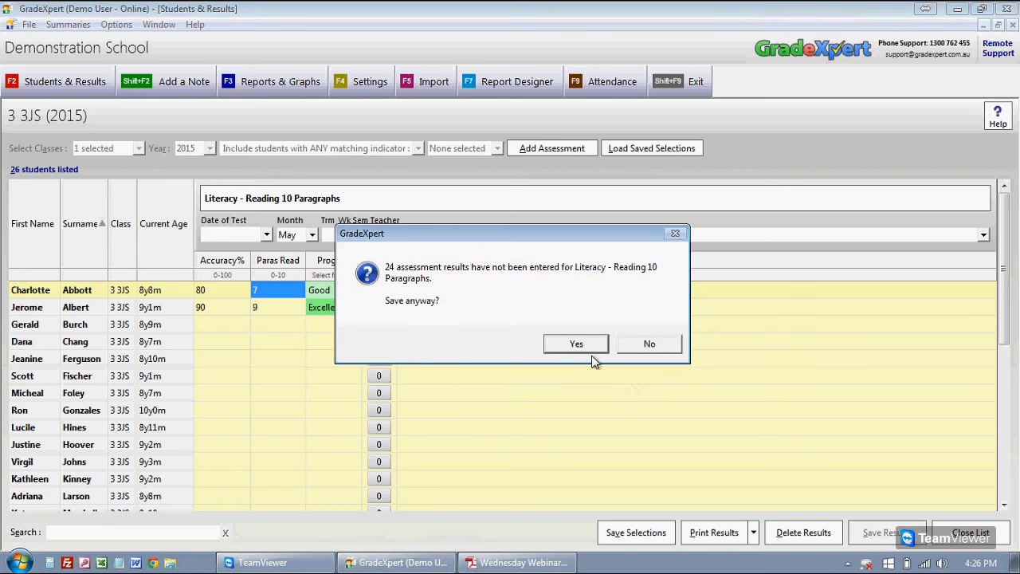
pyautogui.click(581, 342)
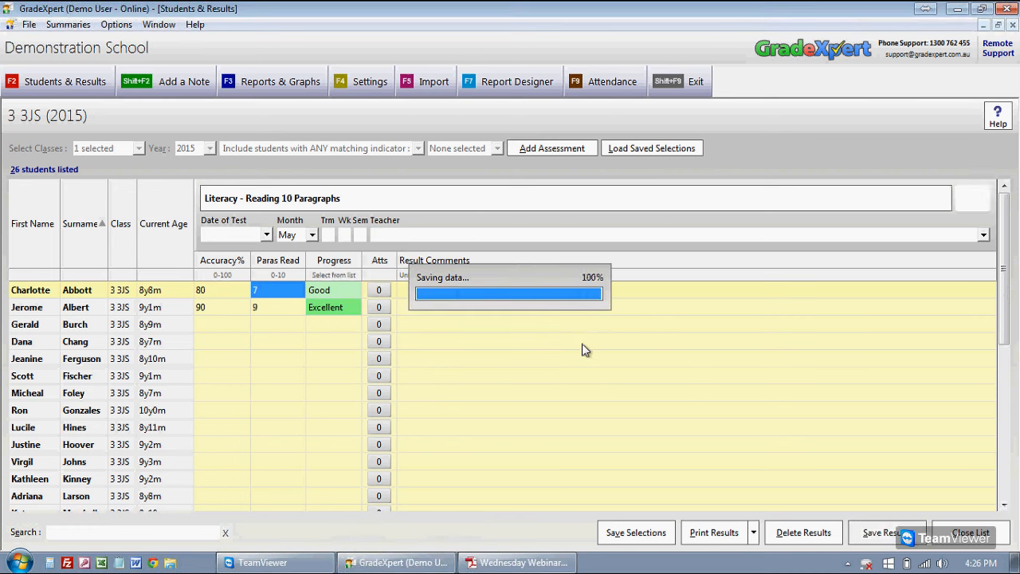
pyautogui.click(950, 532)
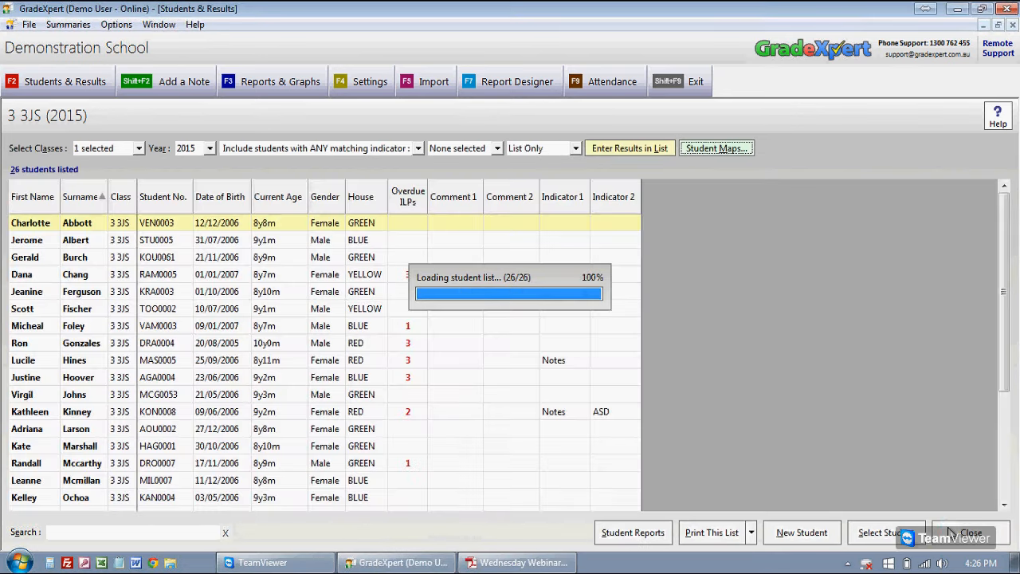
# Examine the order of the result types assigned to Reading 10 Paragraphs in the assessment settings
pyautogui.press('F4')
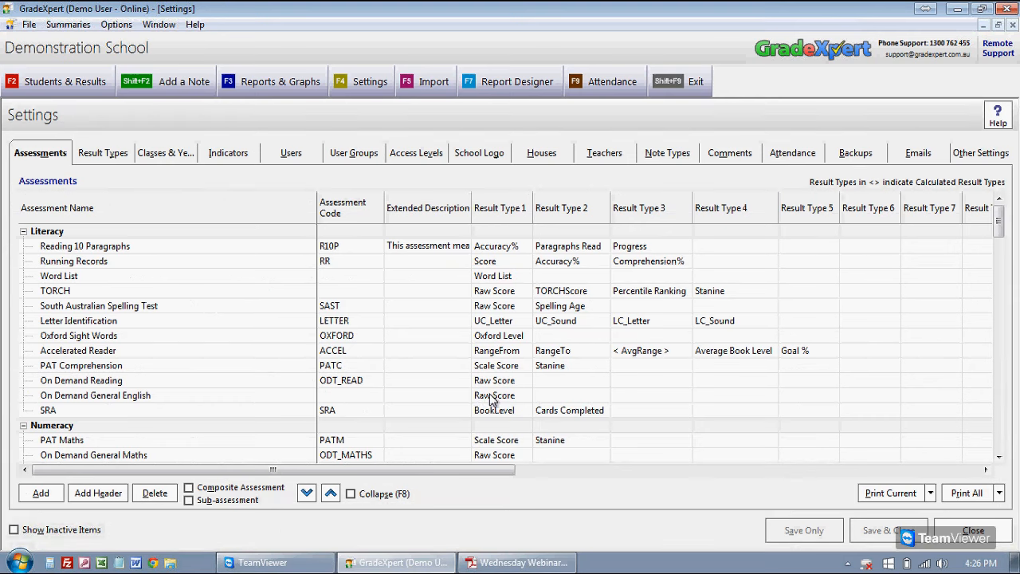
pyautogui.click(255, 249)
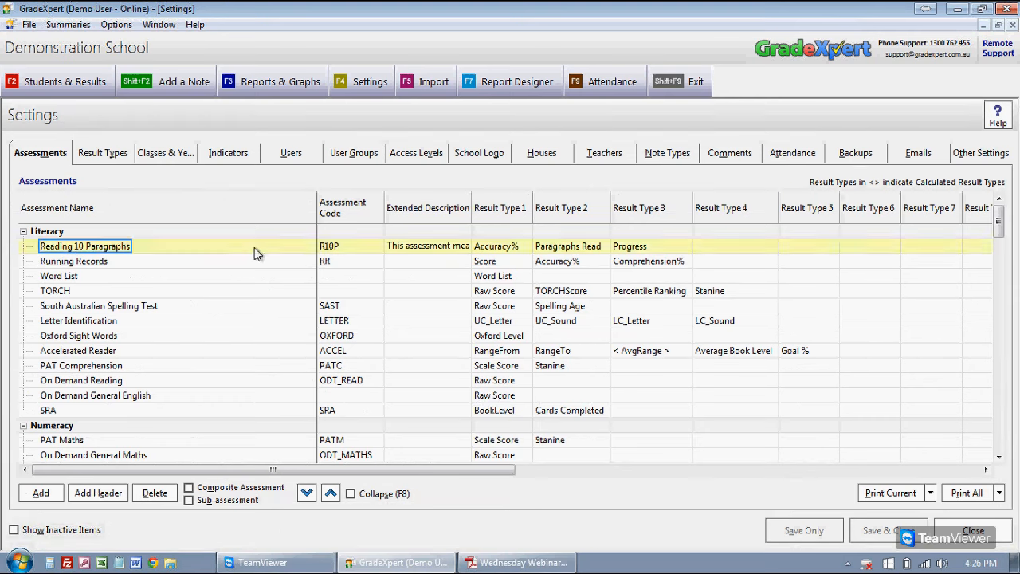
pyautogui.click(529, 250)
pyautogui.click(557, 250)
pyautogui.click(526, 249)
pyautogui.click(1013, 98)
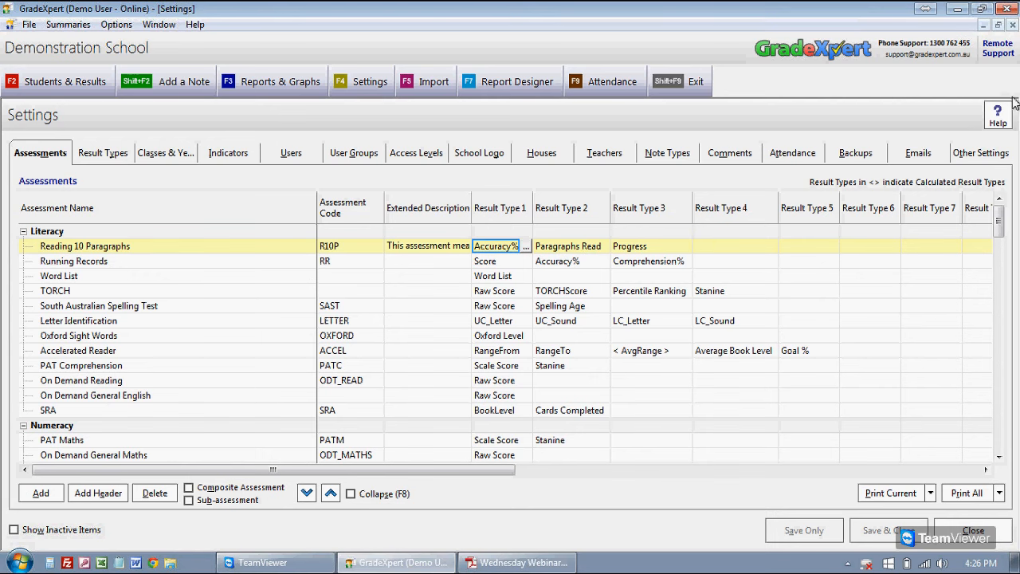
pyautogui.click(795, 96)
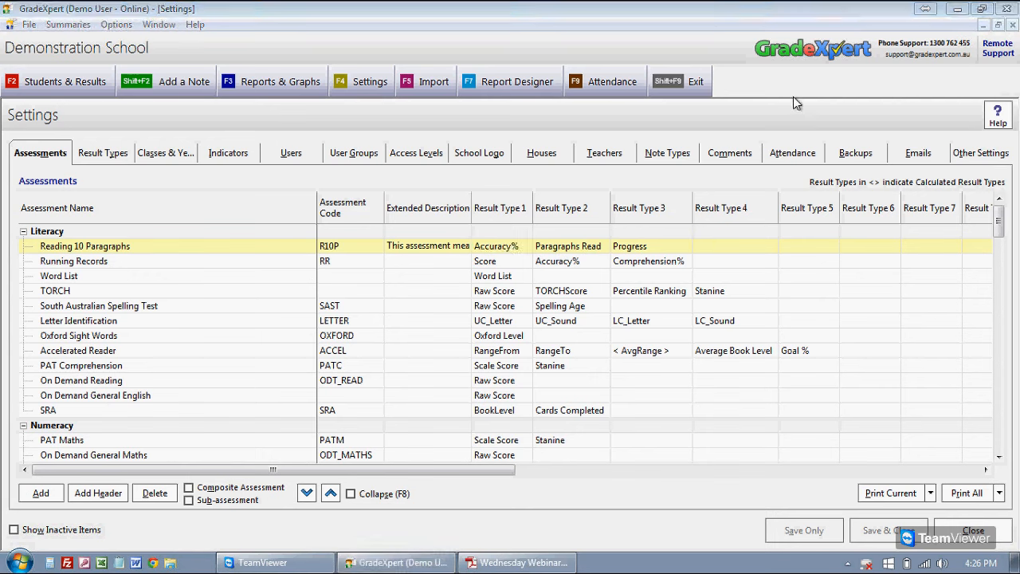
pyautogui.click(557, 250)
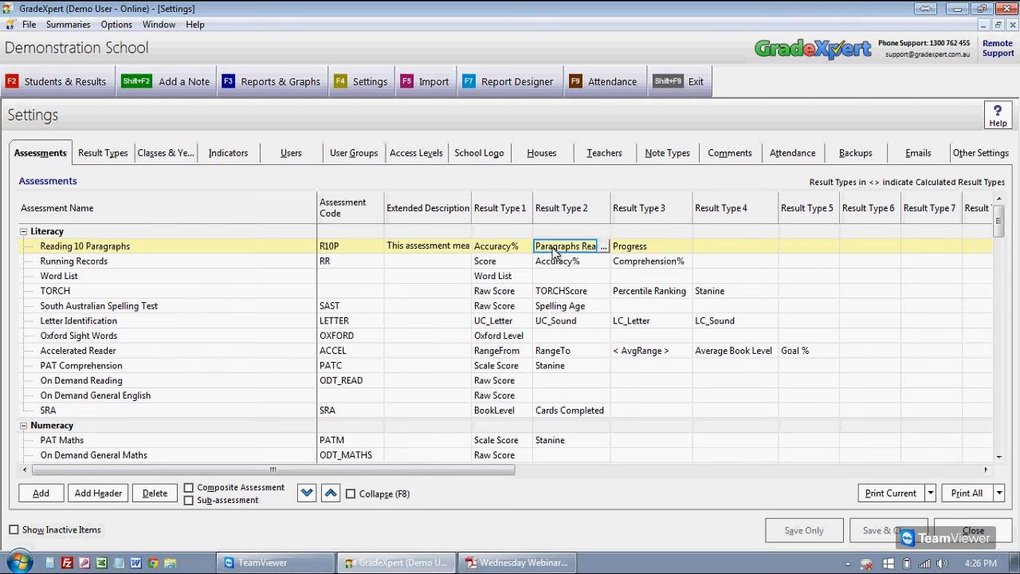
pyautogui.click(624, 249)
pyautogui.click(561, 249)
pyautogui.click(504, 248)
pyautogui.click(550, 247)
pyautogui.click(631, 246)
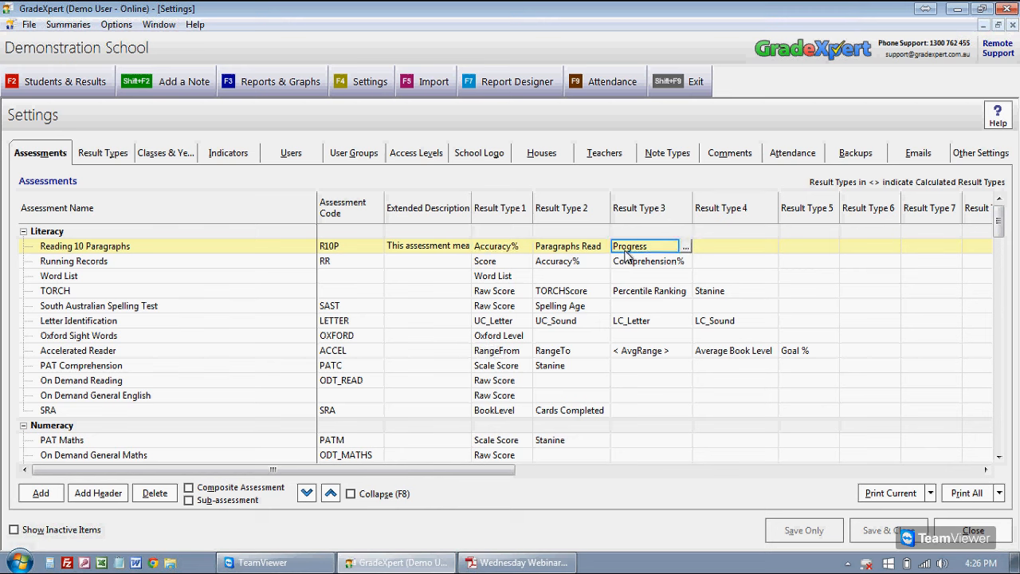
# Compare the first result type of Reading 10 Paragraphs with those of the other Literacy assessments, down to SRA
pyautogui.click(514, 251)
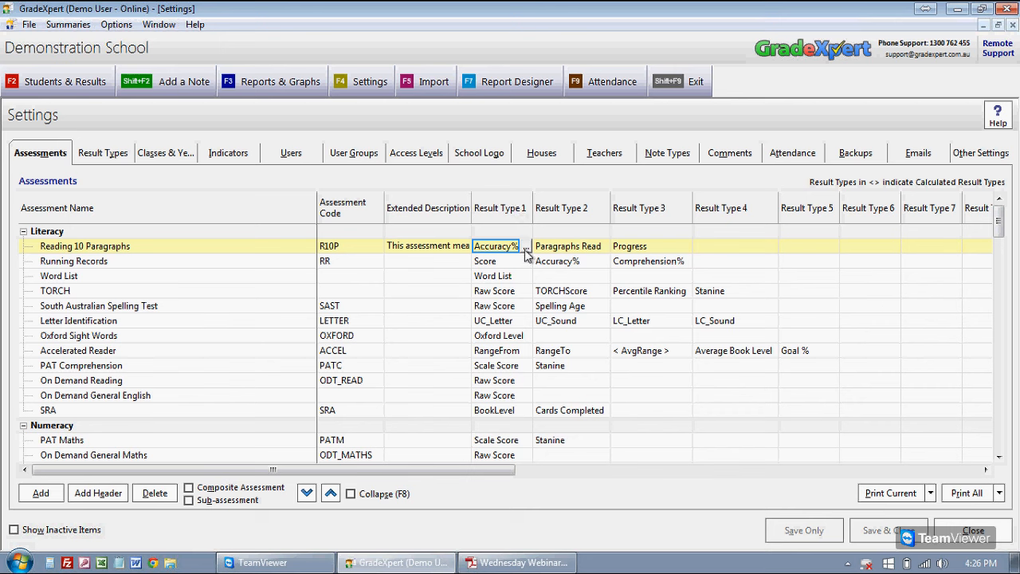
pyautogui.click(496, 276)
pyautogui.click(495, 291)
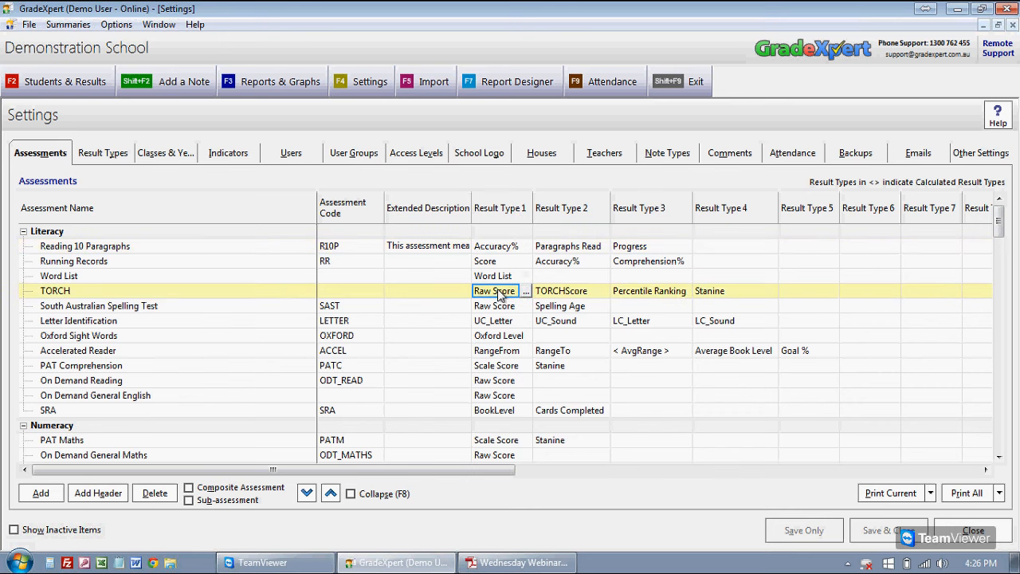
pyautogui.click(495, 351)
pyautogui.click(496, 367)
pyautogui.click(496, 411)
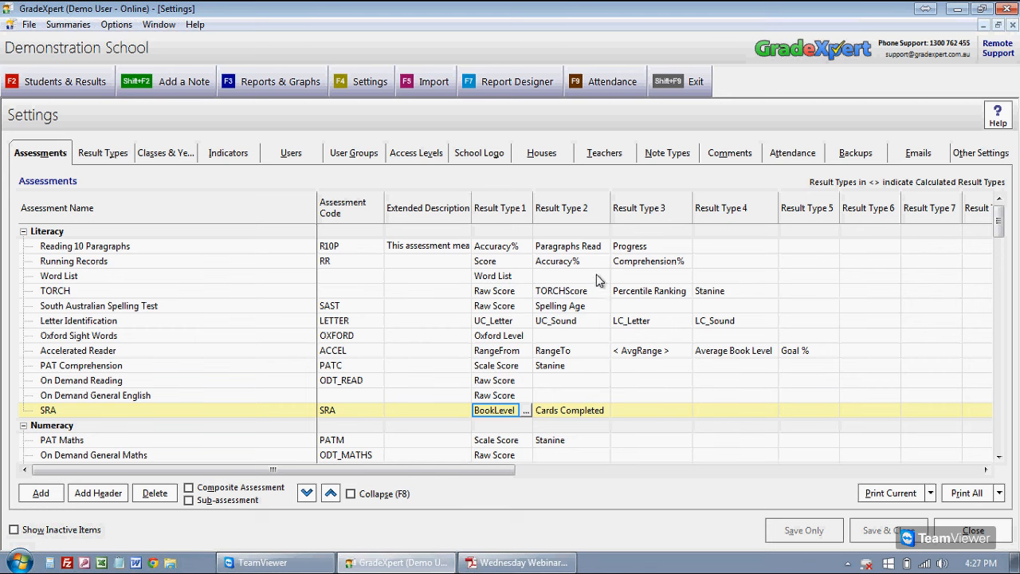
# Try to move the Paragraphs Read result type ahead of Accuracy% for Reading 10 Paragraphs, and save the settings
pyautogui.click(586, 248)
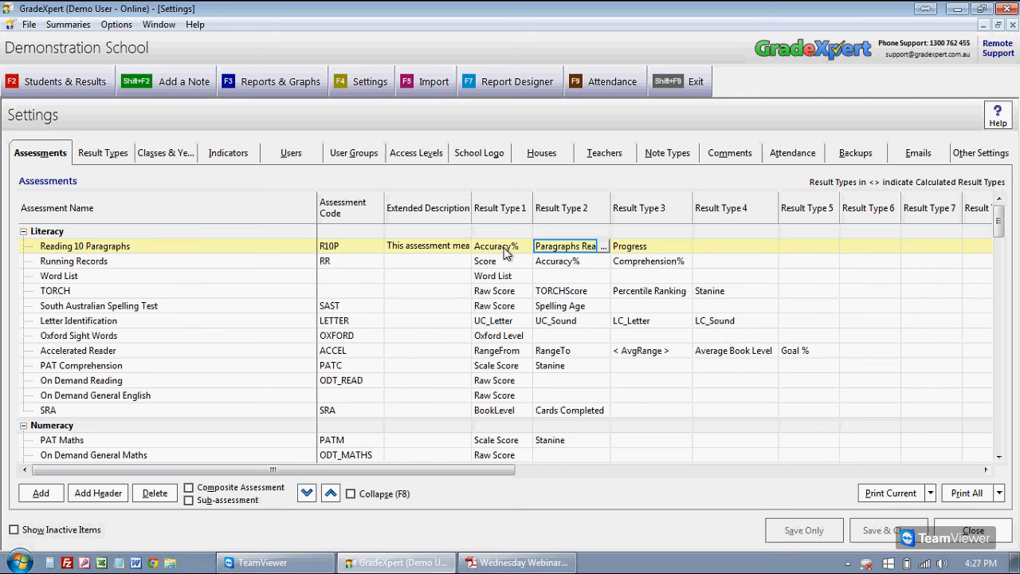
pyautogui.rightClick(579, 252)
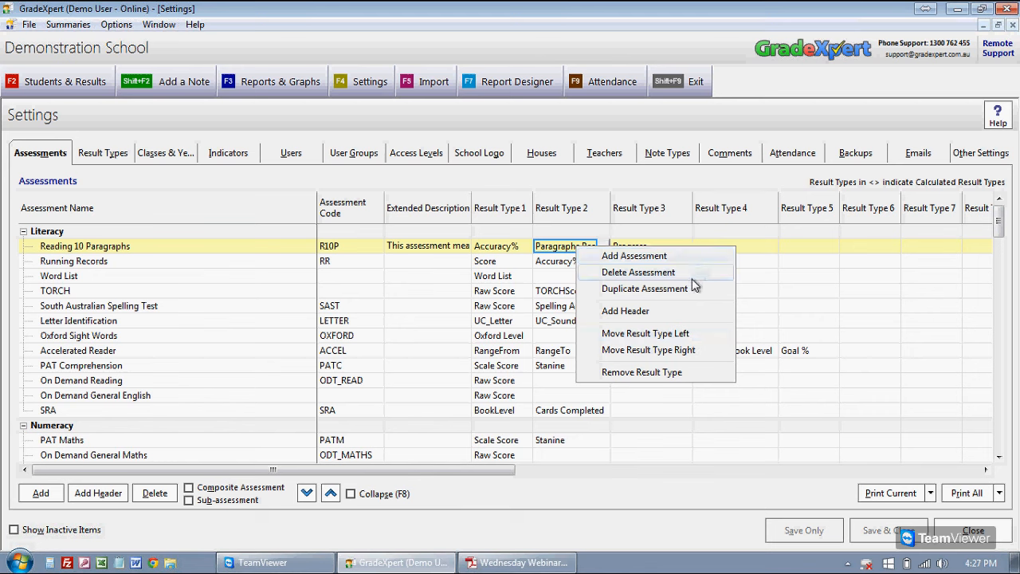
pyautogui.click(649, 335)
pyautogui.click(558, 248)
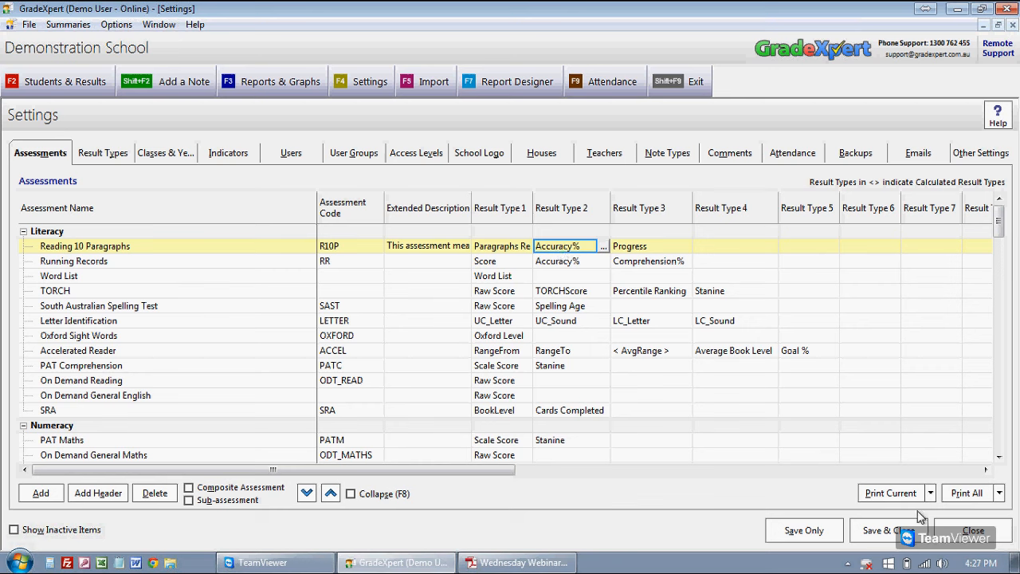
pyautogui.click(885, 530)
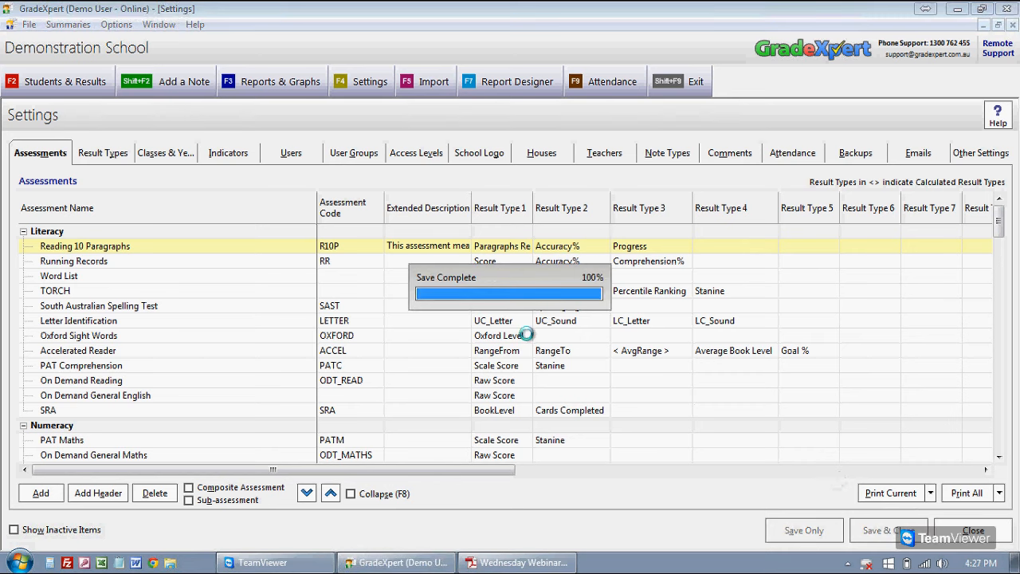
# Check the result column order in the class 3 3JS entry list for Reading 10 Paragraphs with its previous May test loaded
pyautogui.press('F2')
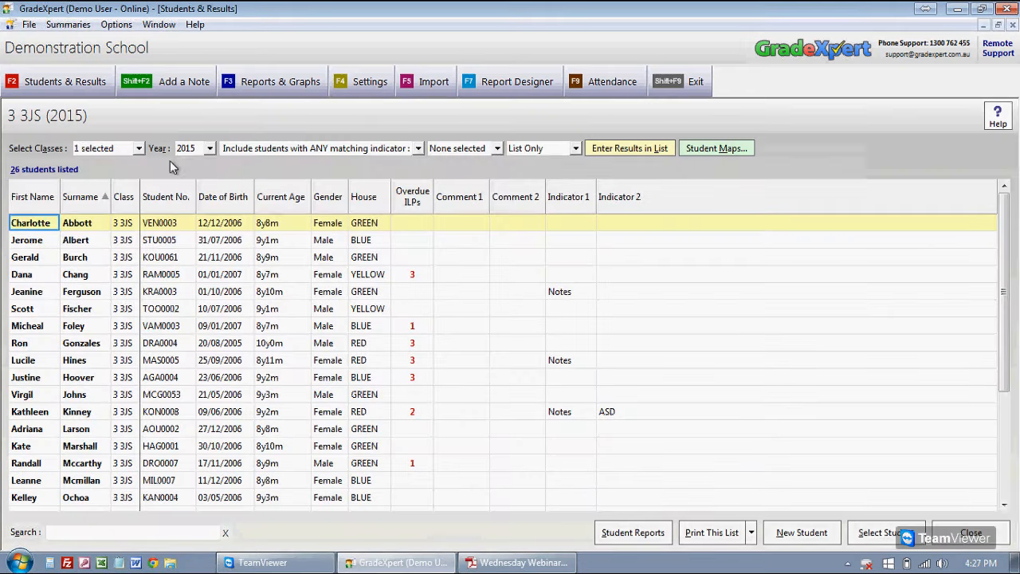
pyautogui.click(615, 151)
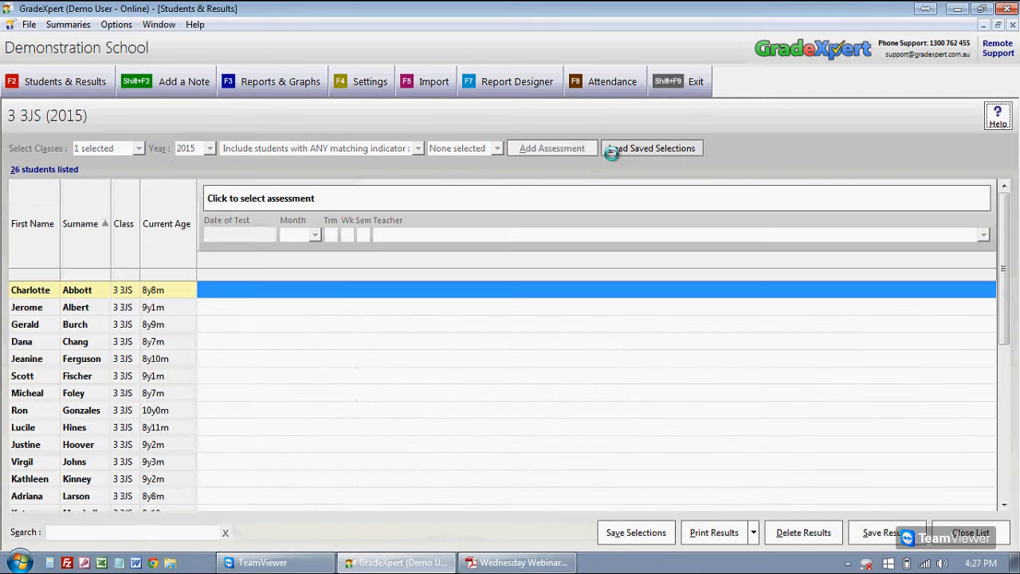
pyautogui.click(437, 528)
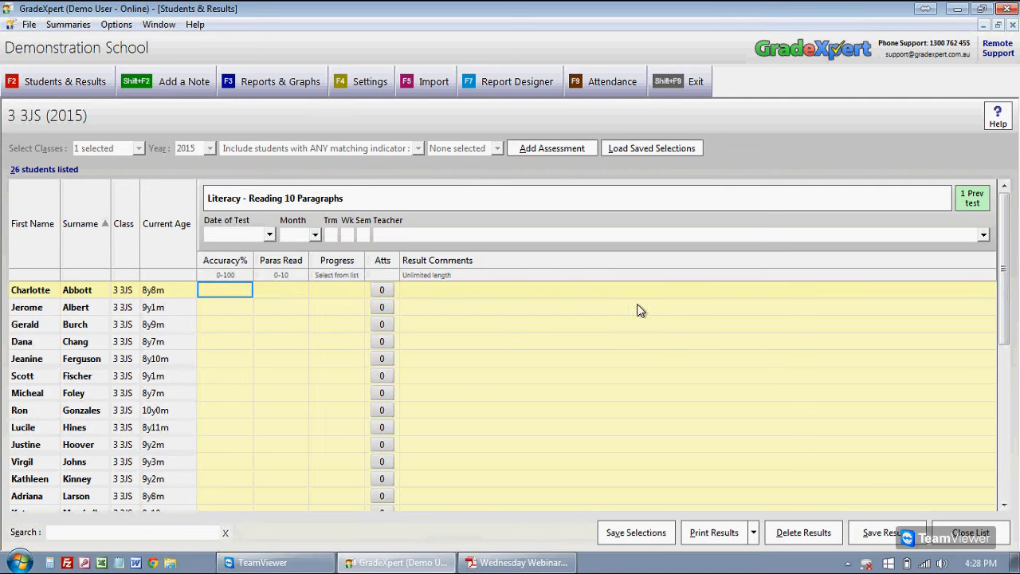
pyautogui.click(980, 201)
pyautogui.click(970, 221)
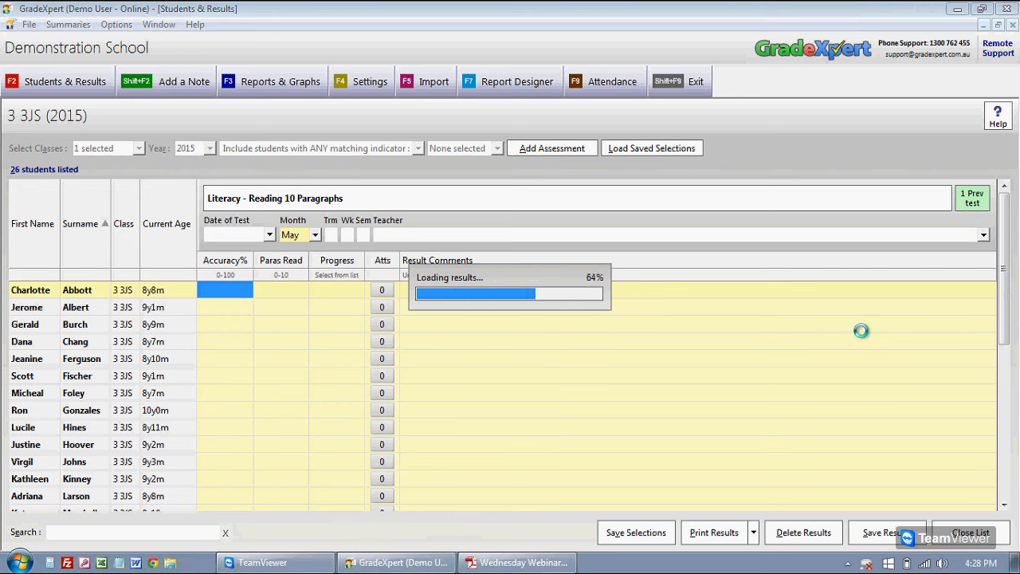
pyautogui.click(965, 532)
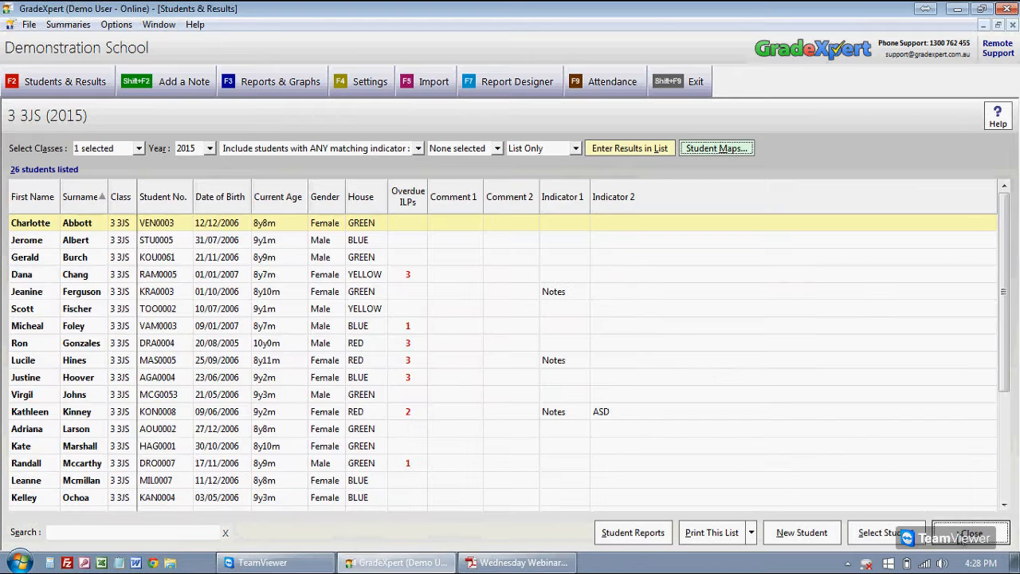
# Move the Paragraphs Read result type of Reading 10 Paragraphs one place ahead of Accuracy% in the assessment settings
pyautogui.click(369, 84)
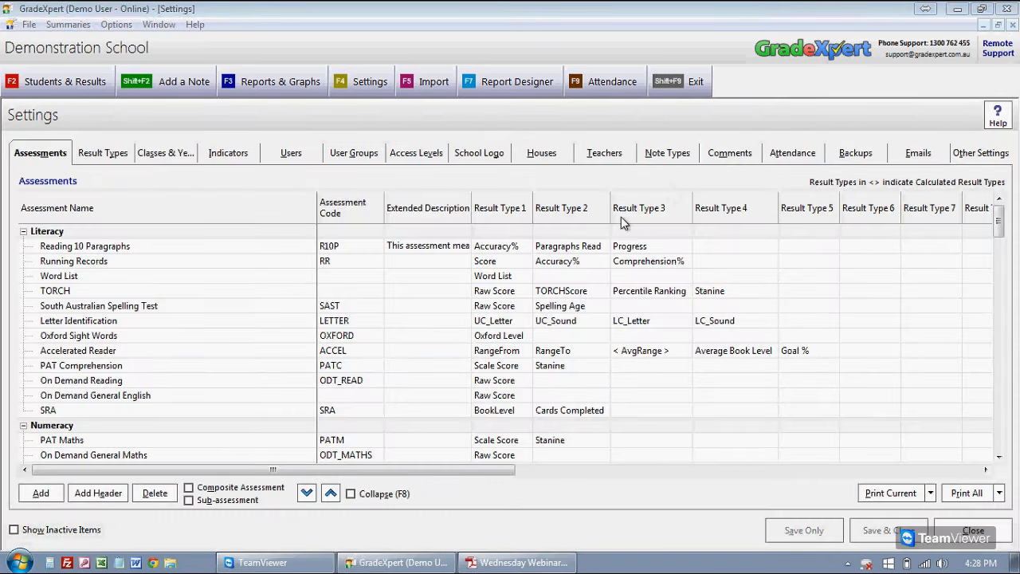
pyautogui.click(586, 247)
pyautogui.rightClick(586, 247)
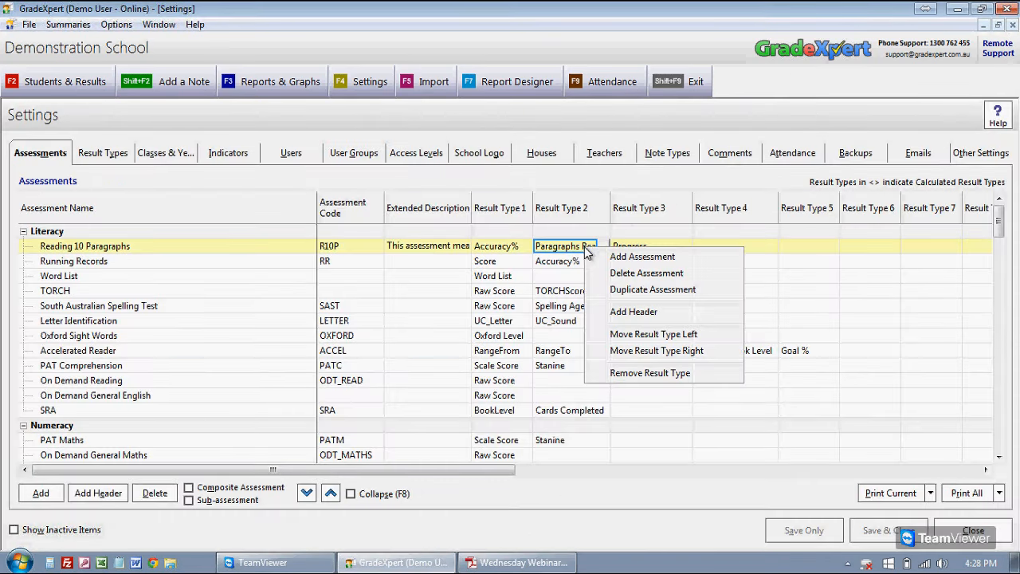
pyautogui.click(623, 338)
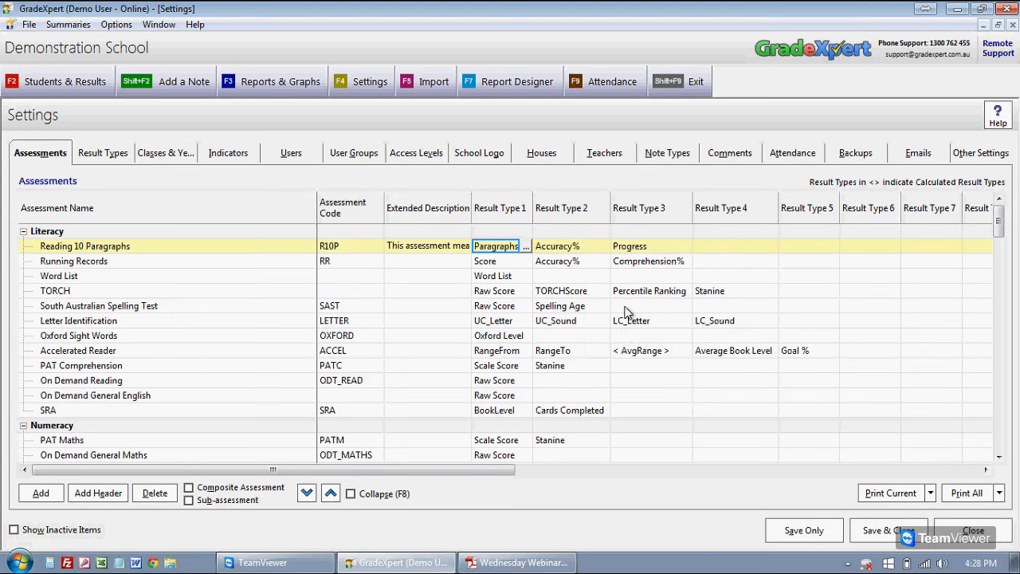
# Re-enter 0 decimal places for the Accuracy% result type of Reading 10 Paragraphs, accept the change, and save the settings
pyautogui.click(564, 249)
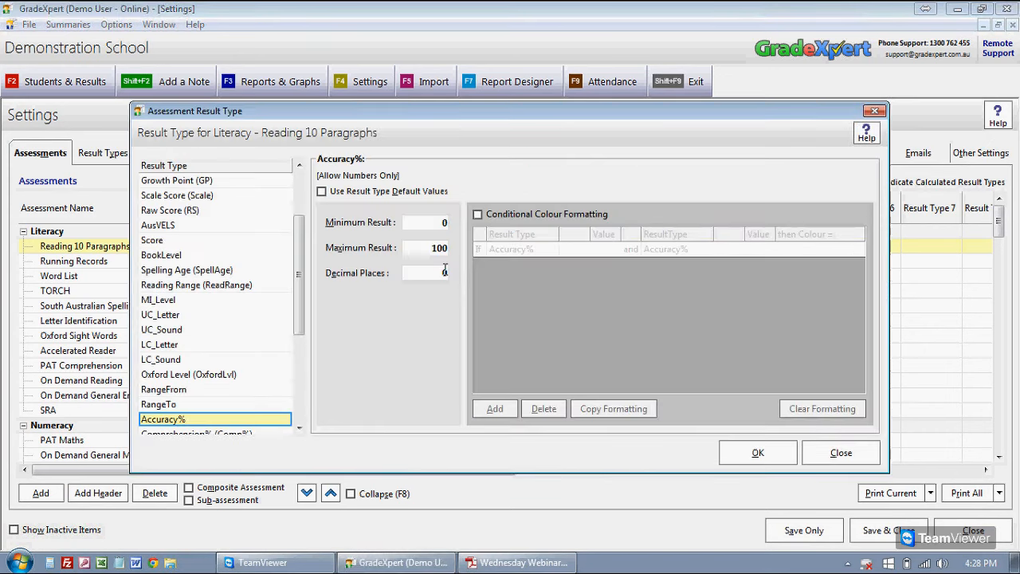
pyautogui.click(436, 272)
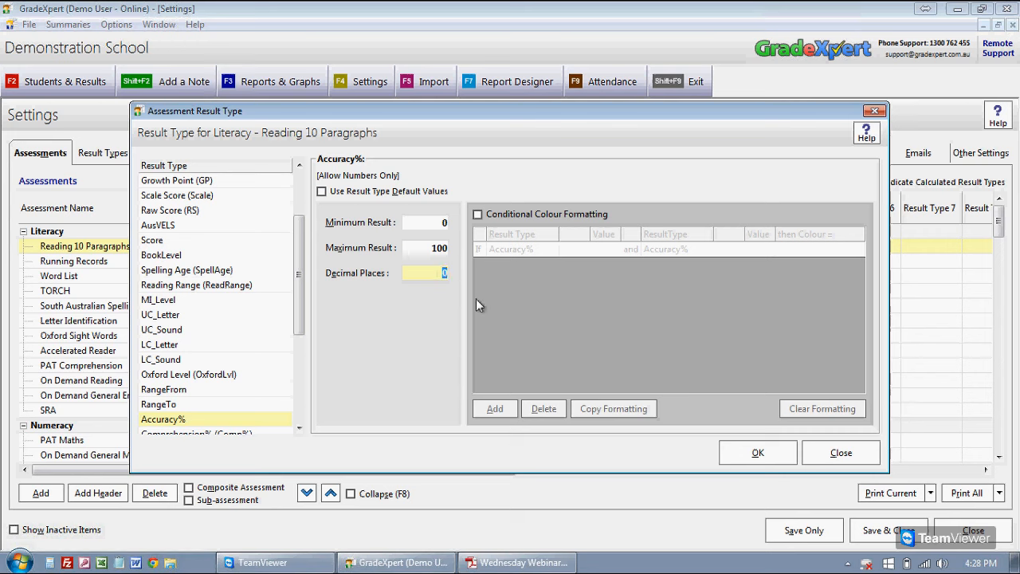
pyautogui.write('0')
pyautogui.click(786, 454)
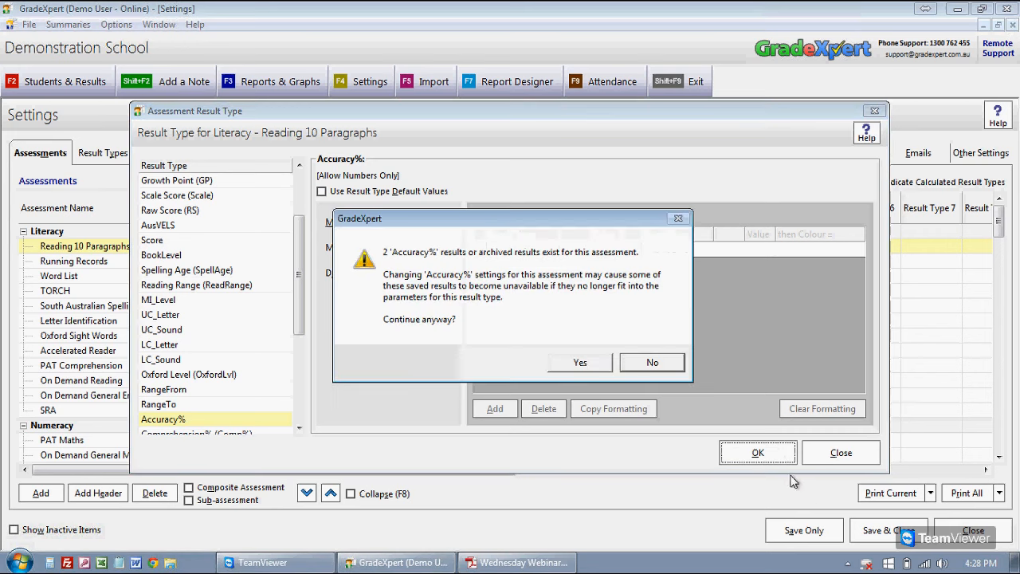
pyautogui.click(585, 360)
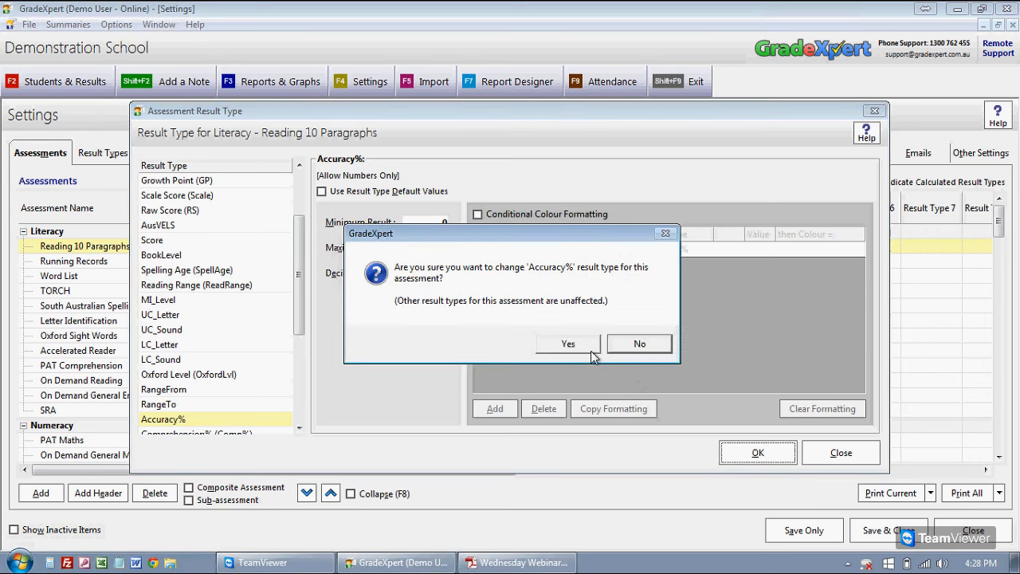
pyautogui.click(591, 350)
pyautogui.click(804, 530)
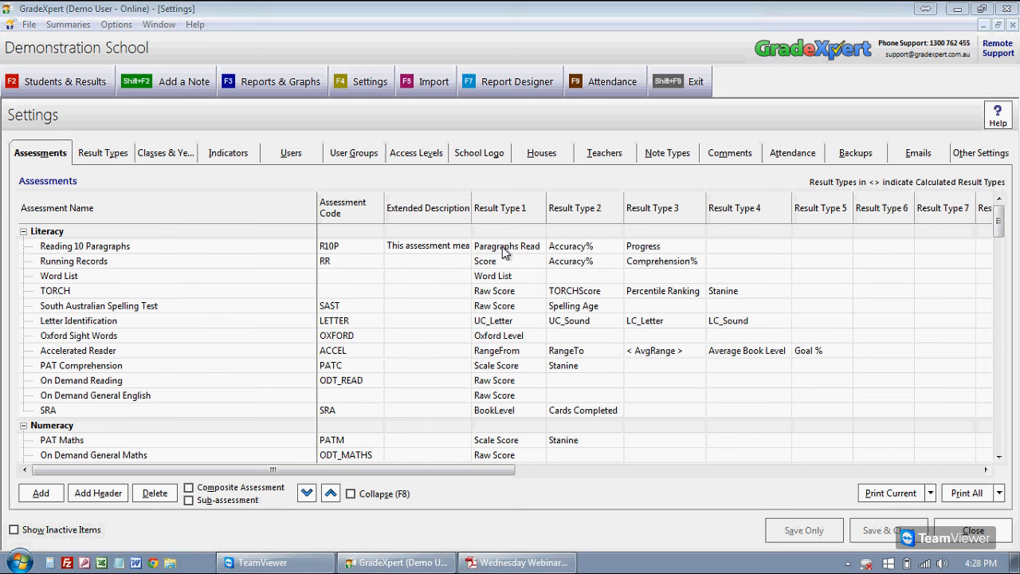
# Open the class 3 3JS result entry list for Reading 10 Paragraphs and check the order of its result columns
pyautogui.click(24, 80)
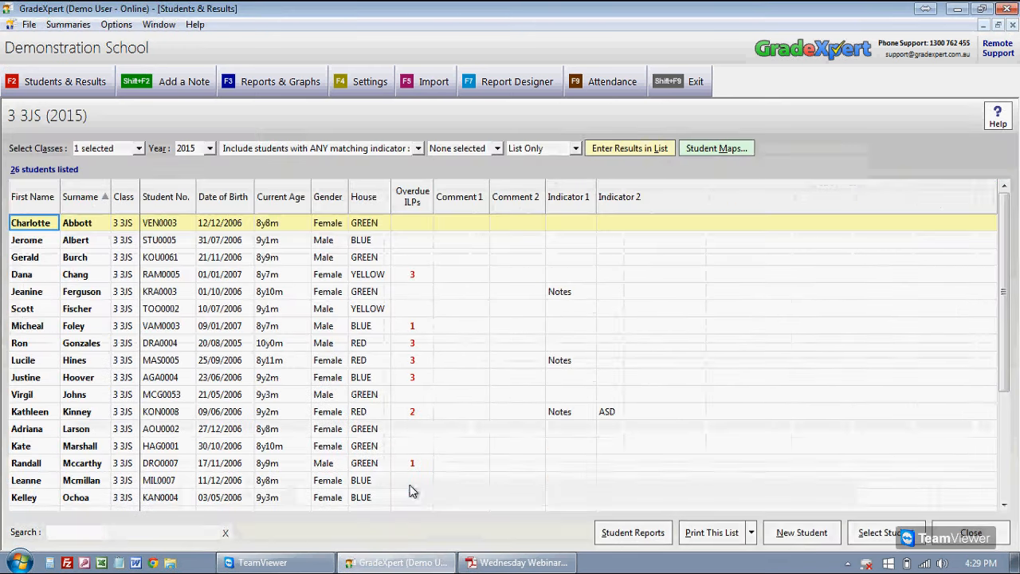
pyautogui.click(637, 149)
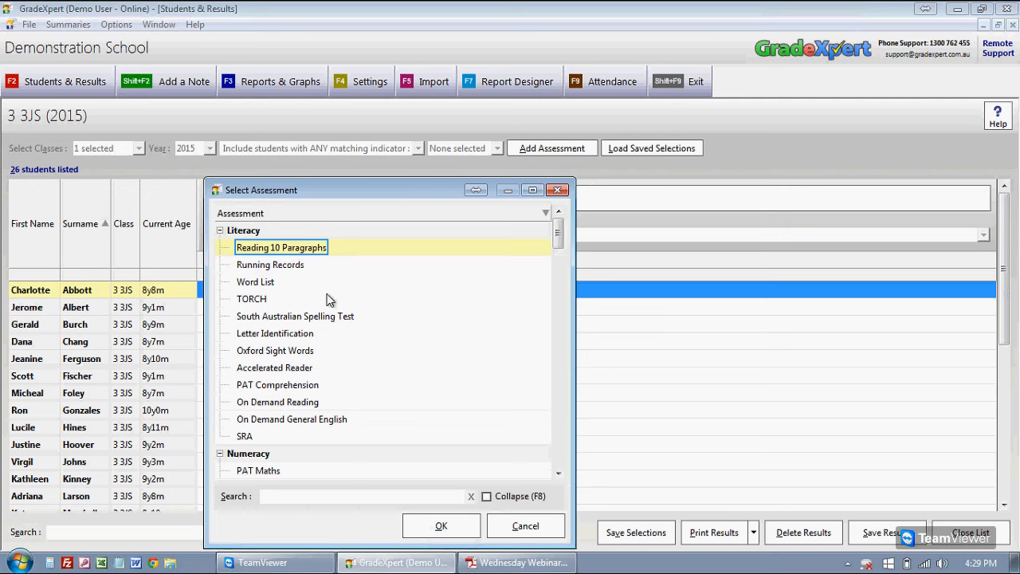
pyautogui.click(421, 522)
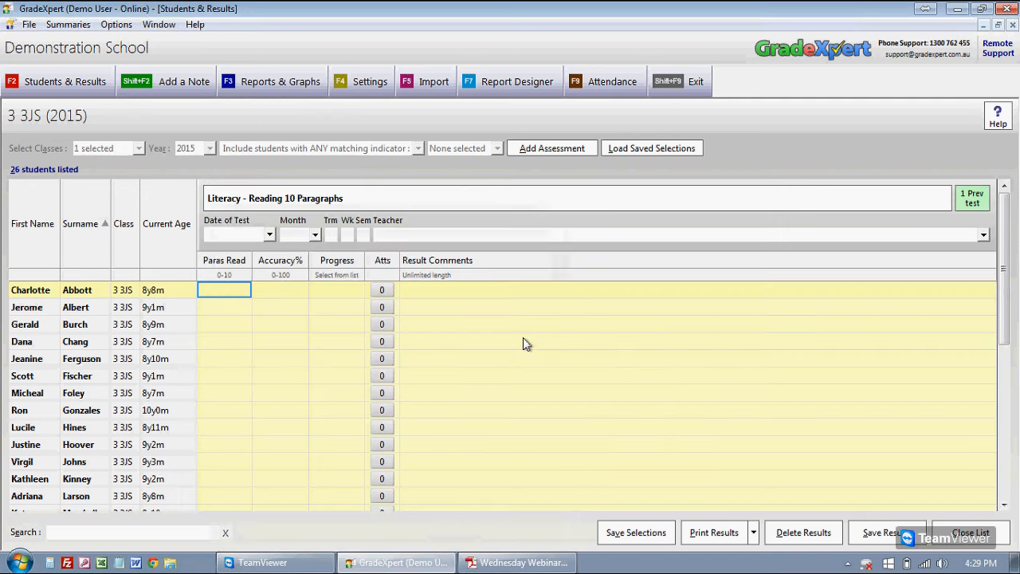
pyautogui.click(275, 289)
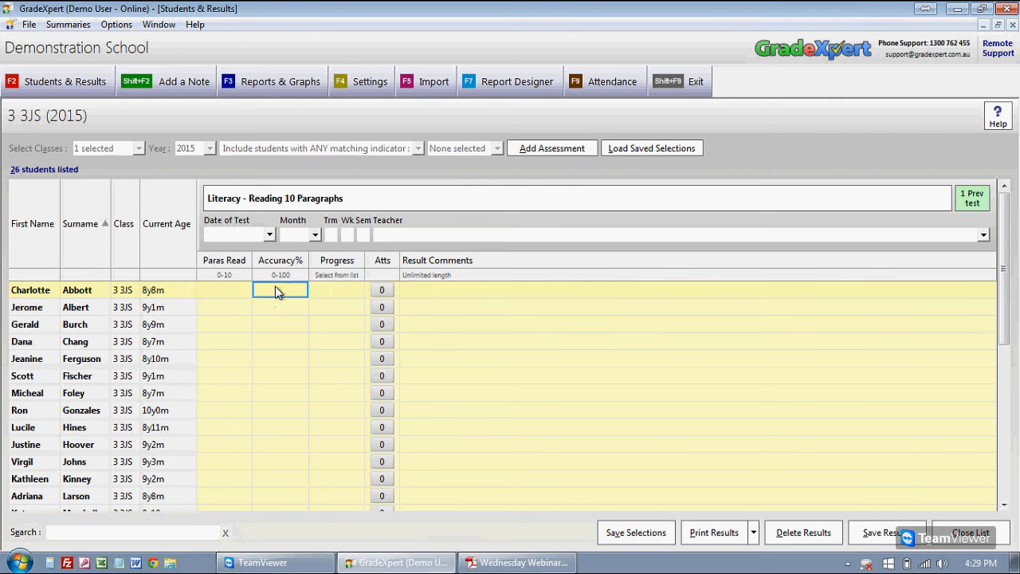
# Load the previous May 2015 test results of Reading 10 Paragraphs into the class 3 3JS entry list
pyautogui.click(973, 199)
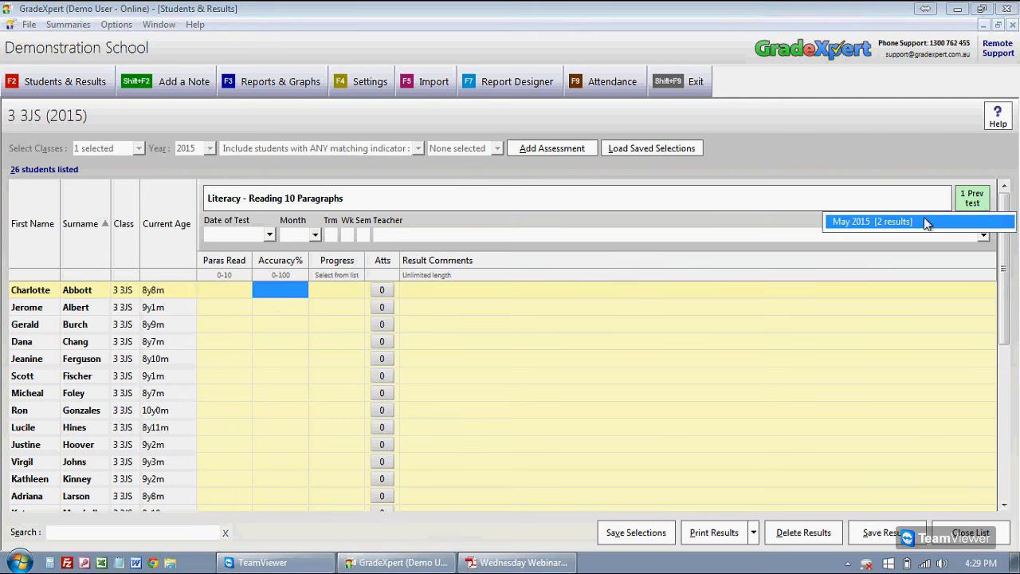
pyautogui.click(889, 223)
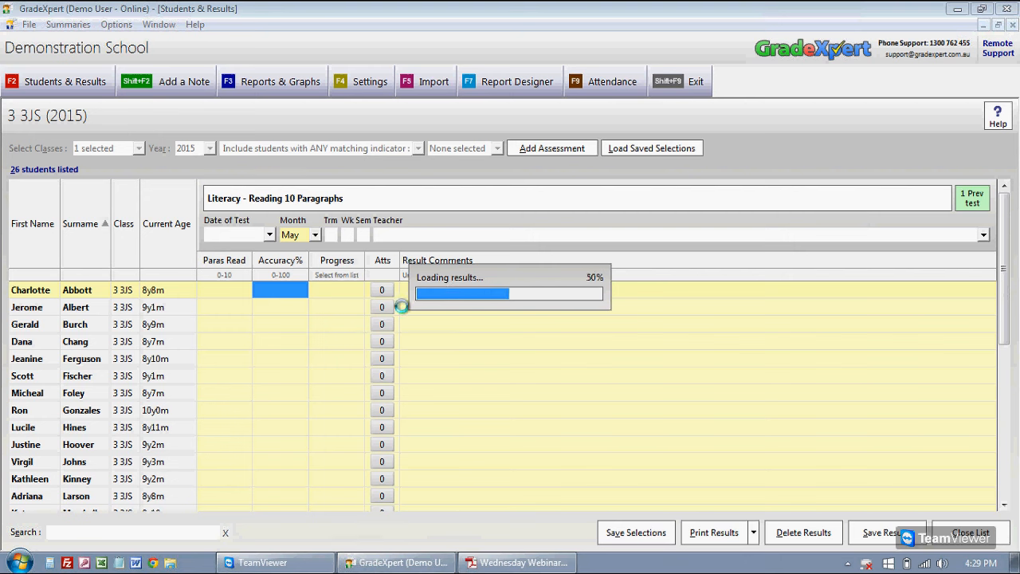
# Try a Paragraphs Read result of 3 for the third student, and close the class list without saving the change
pyautogui.click(243, 326)
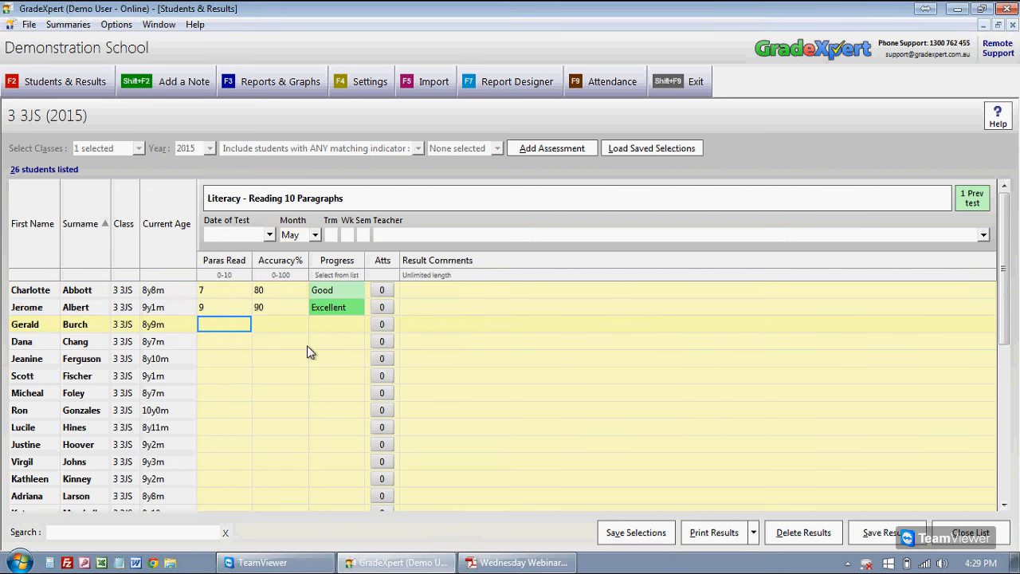
pyautogui.write('3')
pyautogui.press('Return')
pyautogui.press('Right')
pyautogui.press('Up')
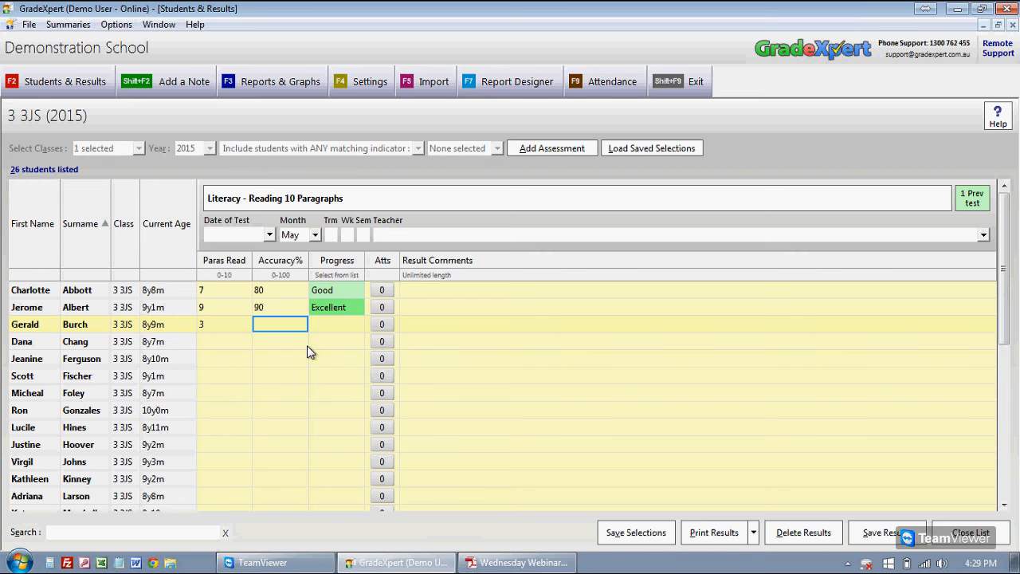
pyautogui.click(970, 532)
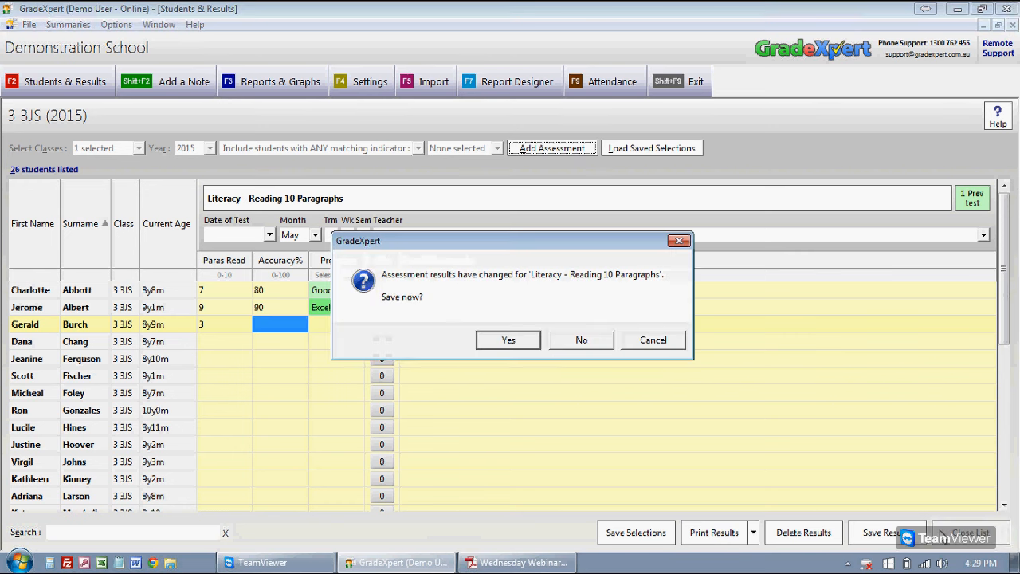
pyautogui.click(594, 343)
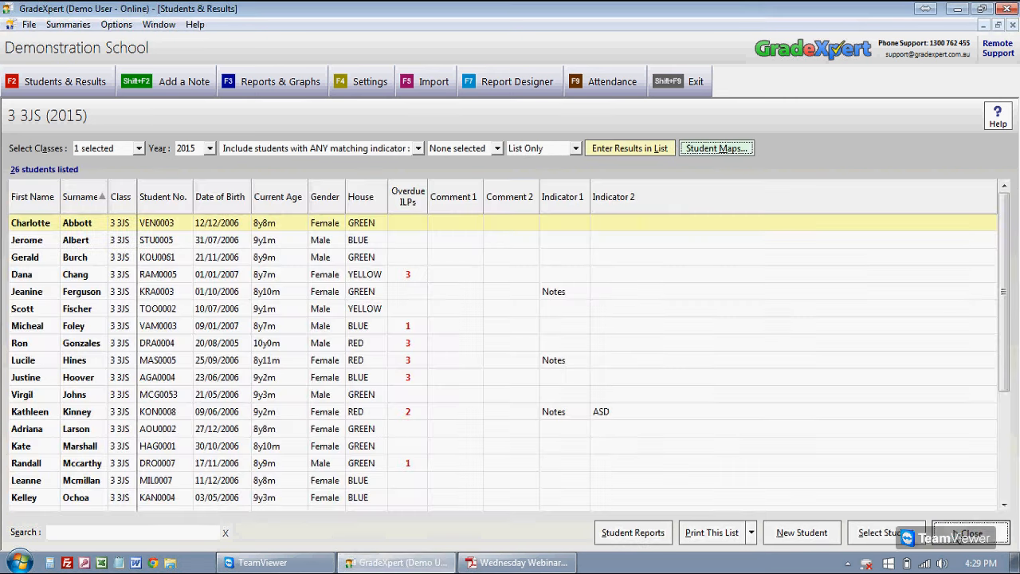
pyautogui.click(957, 534)
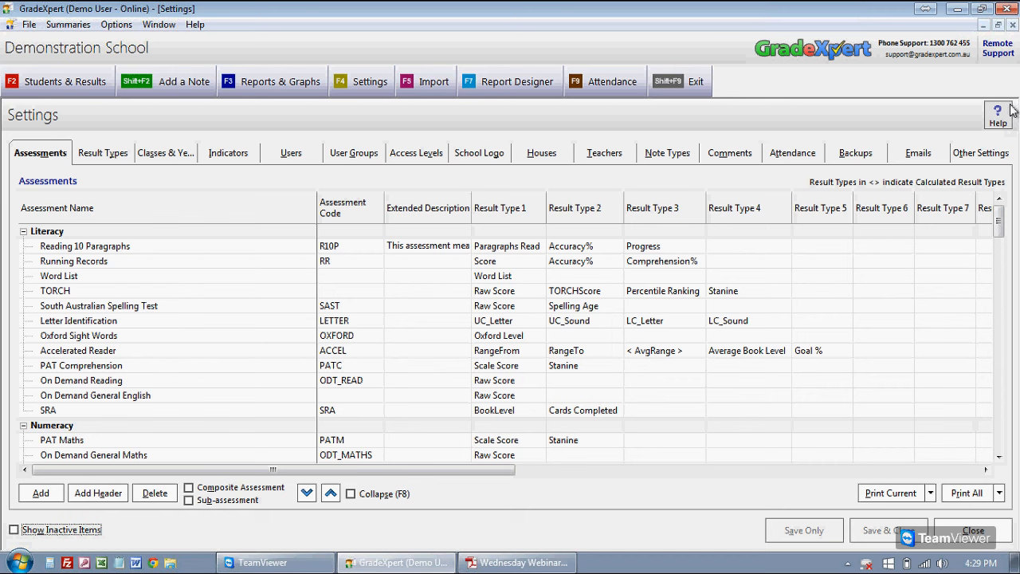
# Turn off the default values for the Paragraphs Read result type of Reading 10 Paragraphs and enable conditional colour formatting
pyautogui.click(524, 247)
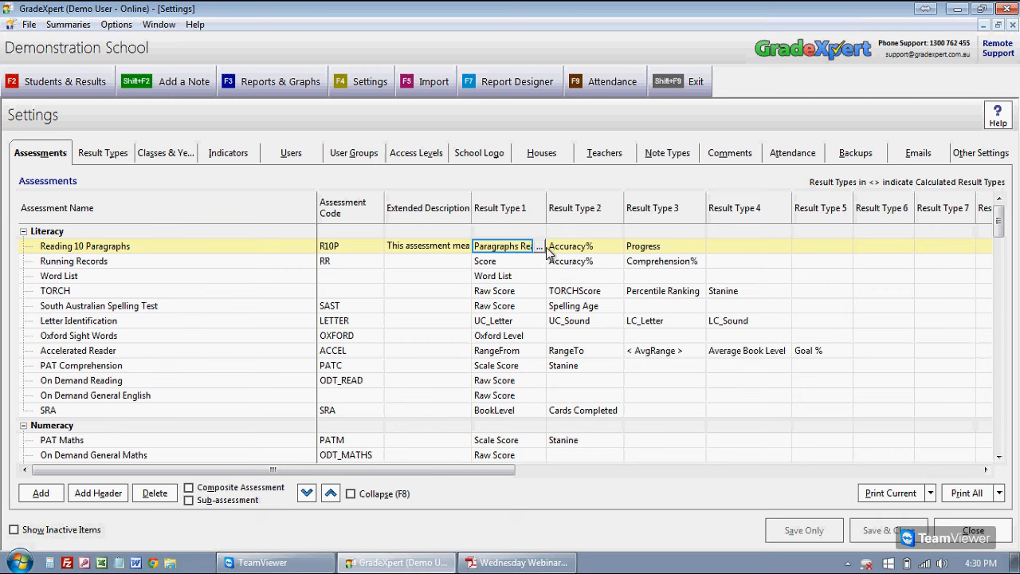
pyautogui.click(539, 247)
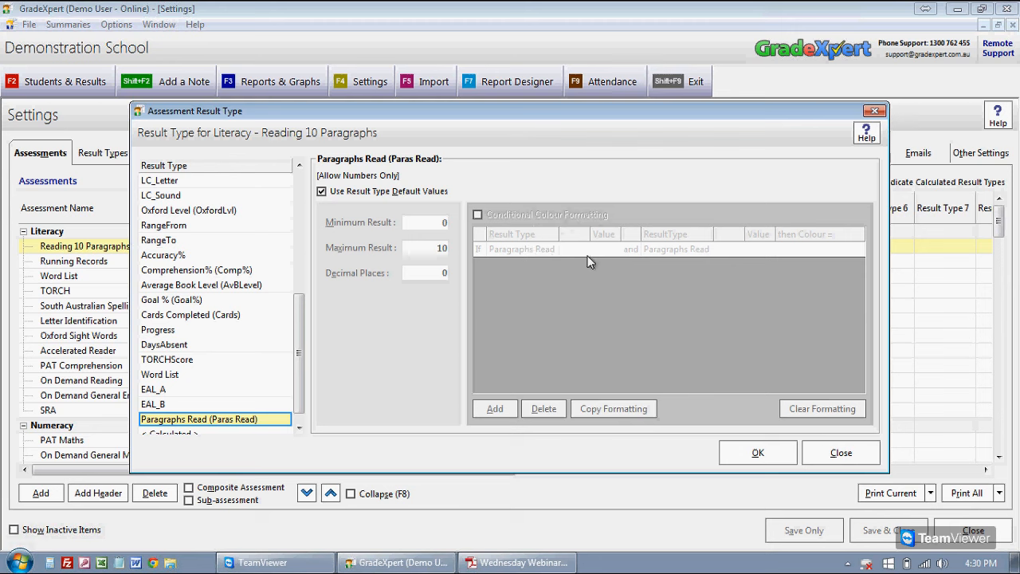
pyautogui.click(406, 192)
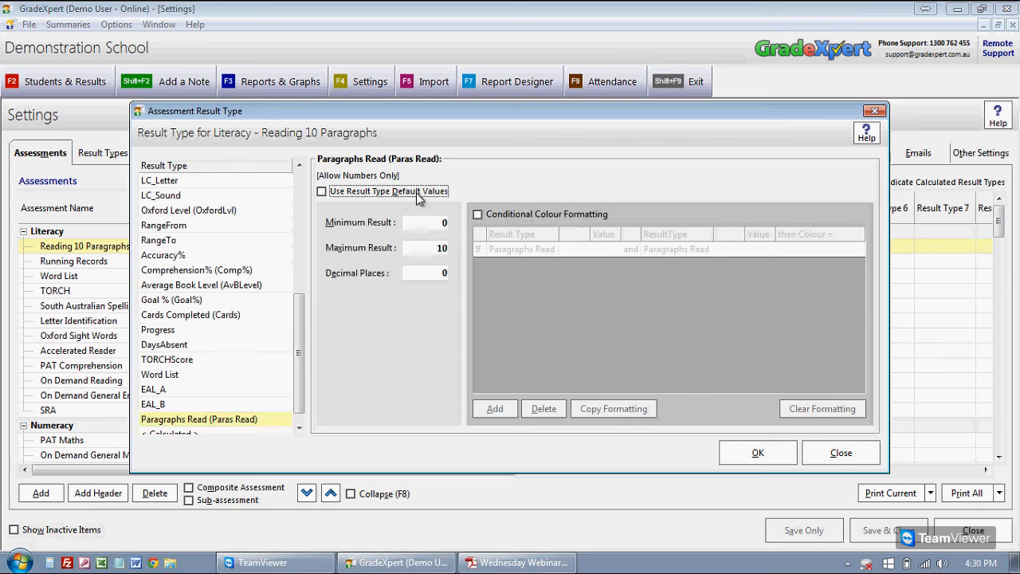
pyautogui.click(524, 217)
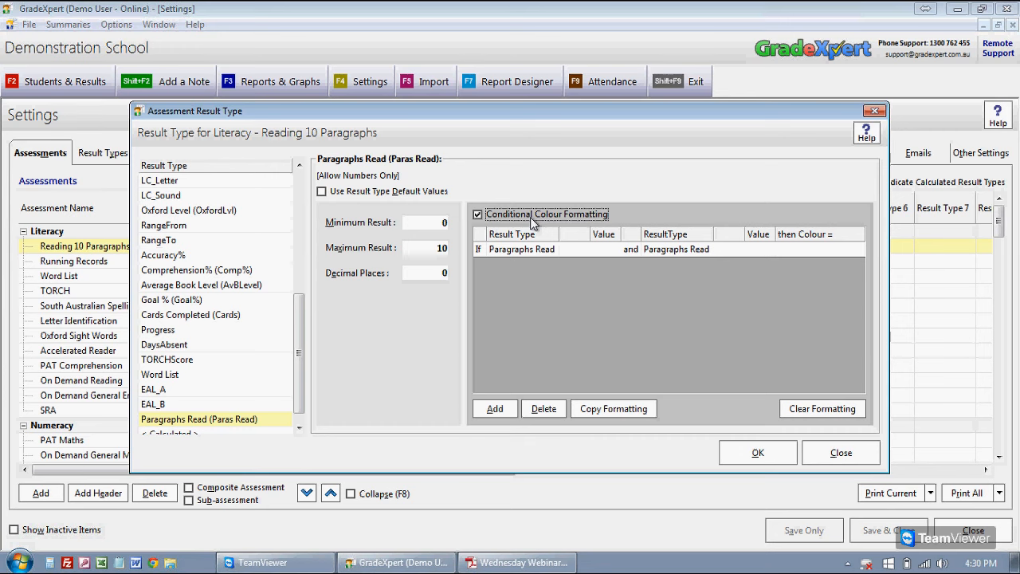
pyautogui.moveTo(570, 111); pyautogui.dragTo(496, 111)
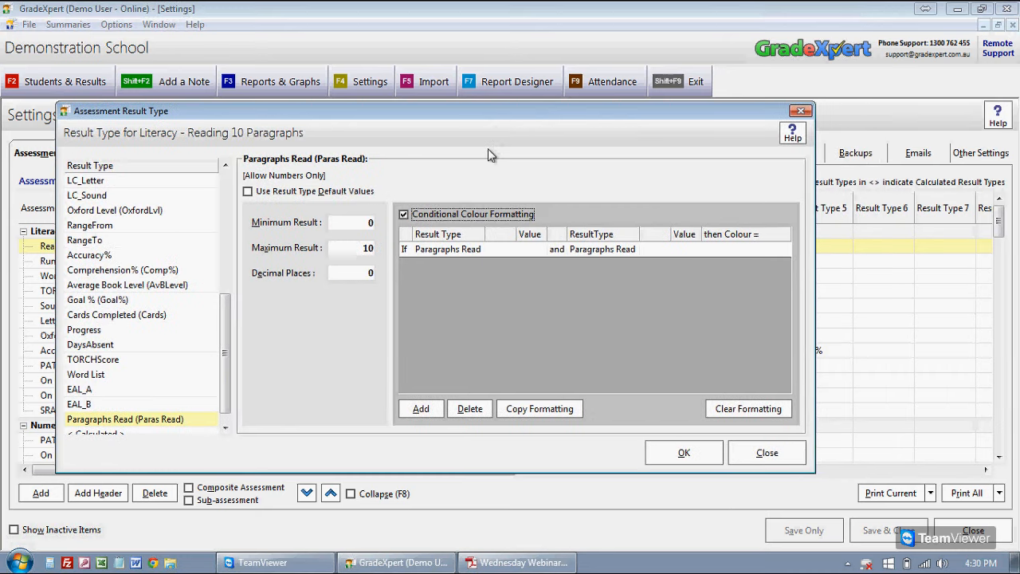
# Define the first colour rule so that Paragraphs Read below 4 (<) is coloured strong red
pyautogui.click(432, 250)
pyautogui.click(502, 249)
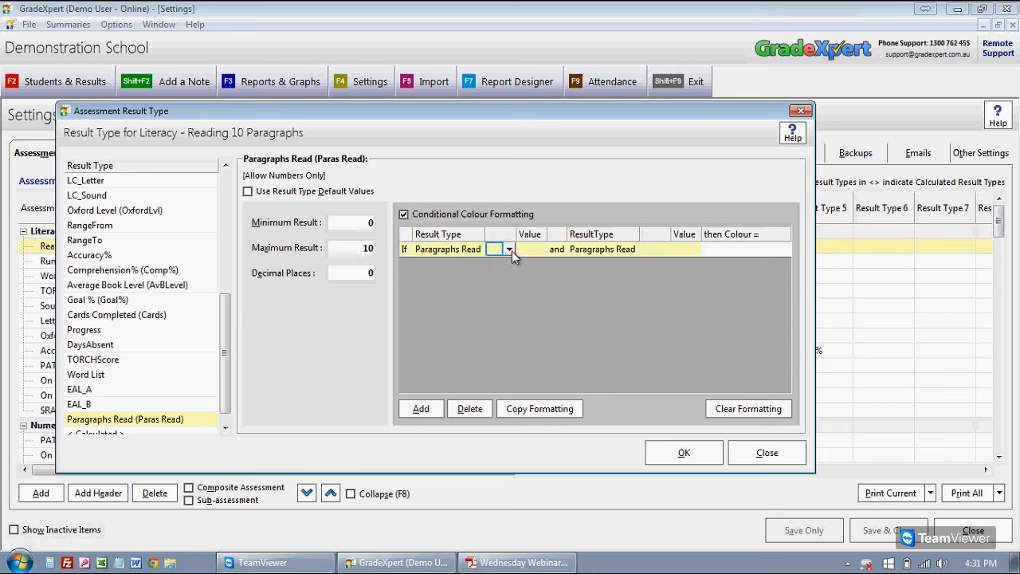
pyautogui.click(509, 250)
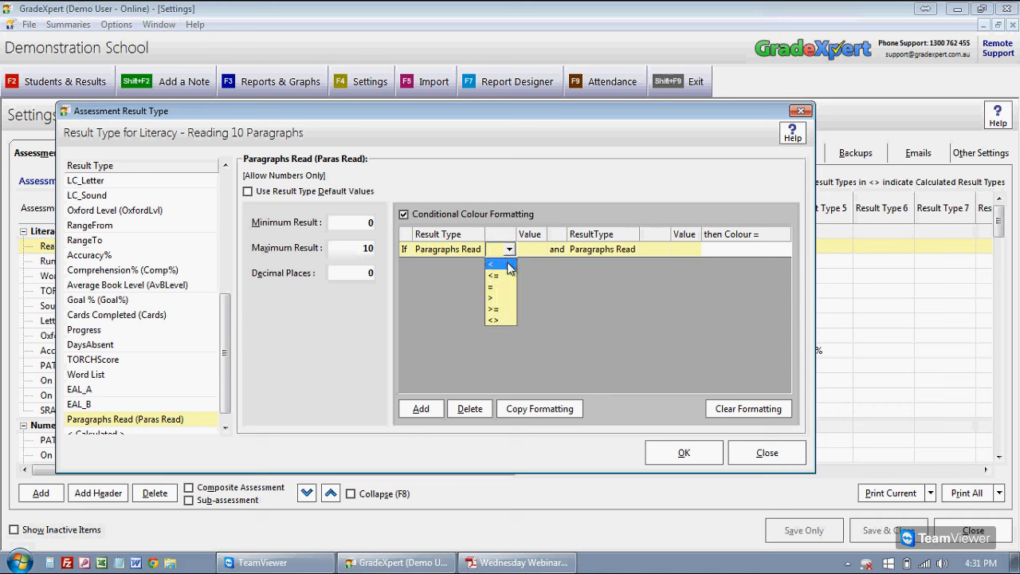
pyautogui.click(507, 264)
pyautogui.click(526, 250)
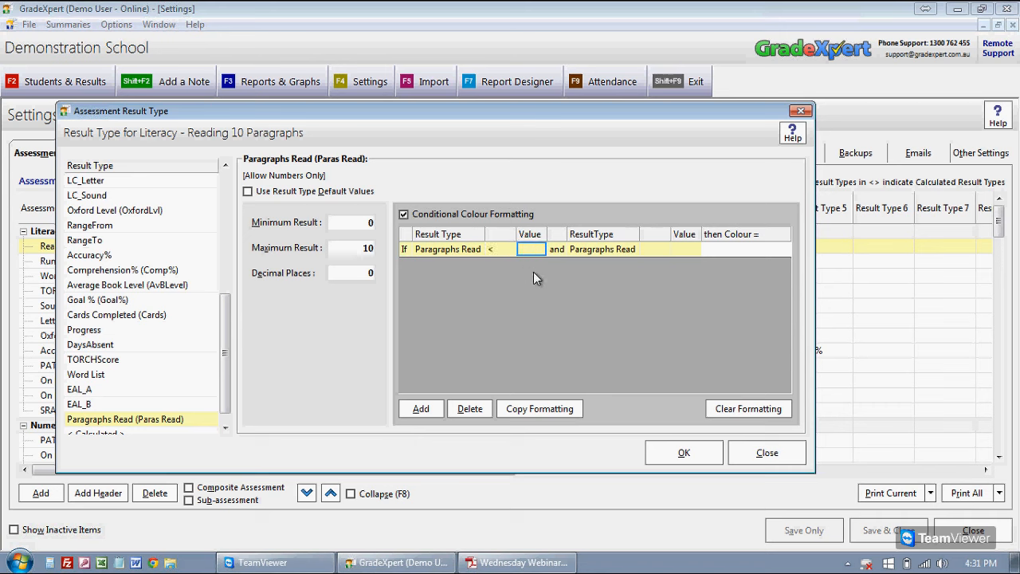
pyautogui.write('4')
pyautogui.press('Tab')
pyautogui.press('Tab')
pyautogui.press('Tab')
pyautogui.press('Tab')
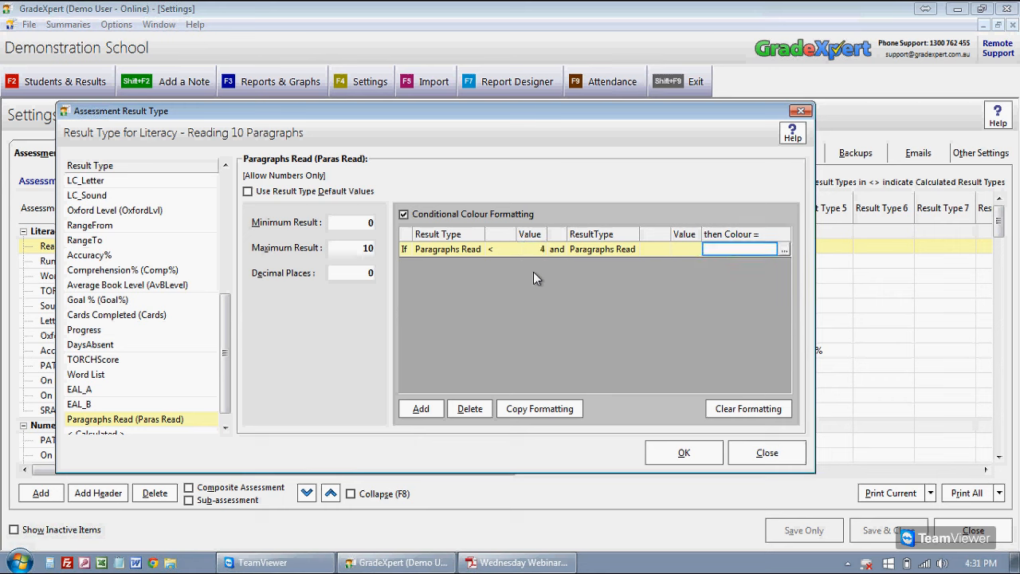
pyautogui.click(785, 249)
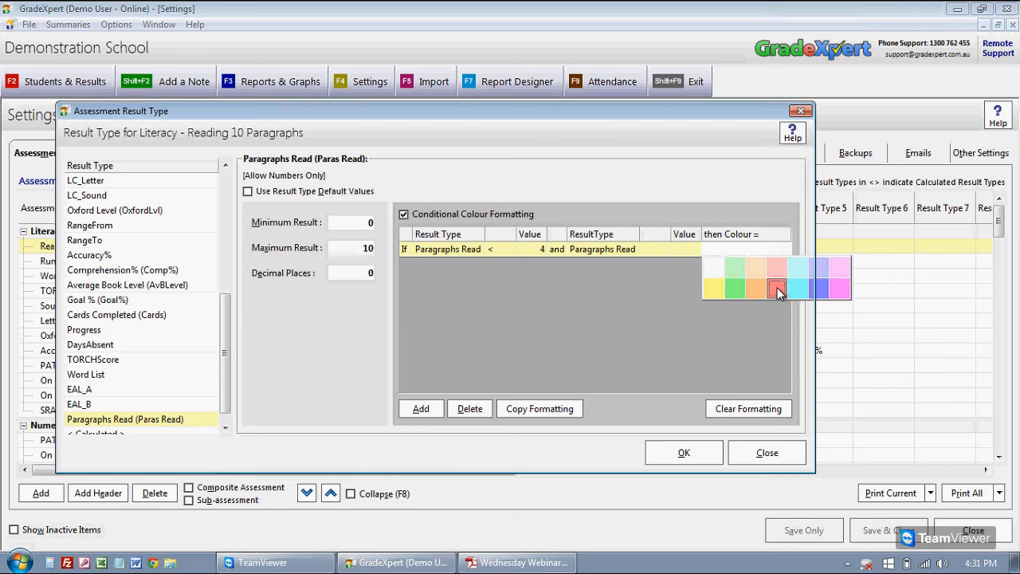
pyautogui.click(777, 288)
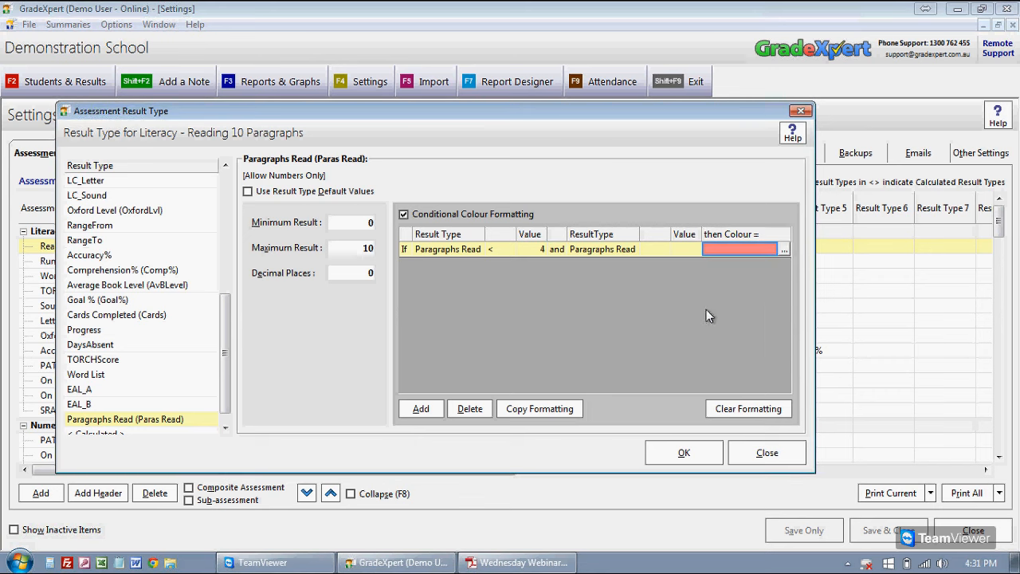
# Add a second colour rule so that Paragraphs Read >= 4 and < 8 is coloured light orange
pyautogui.click(421, 409)
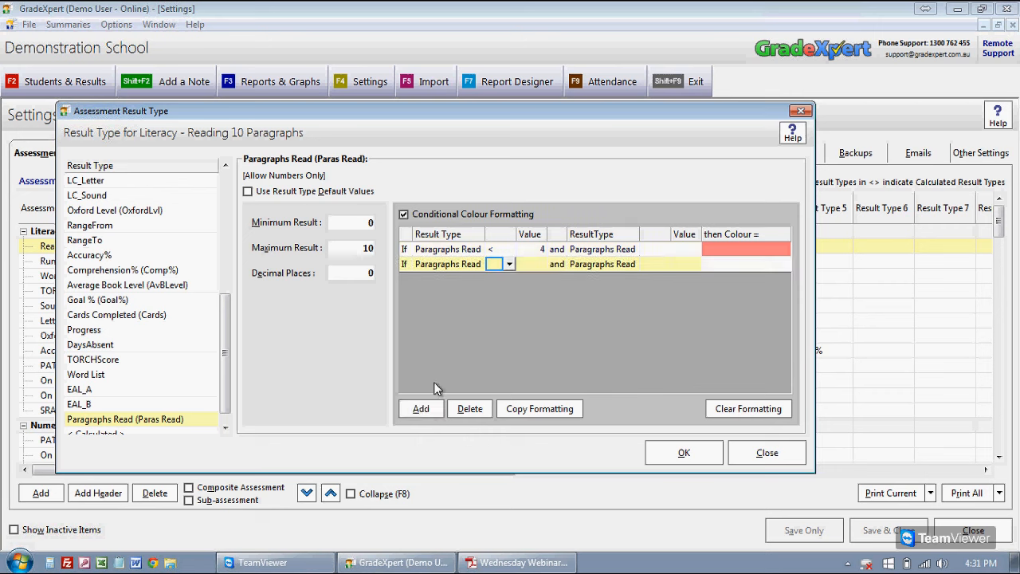
pyautogui.click(510, 264)
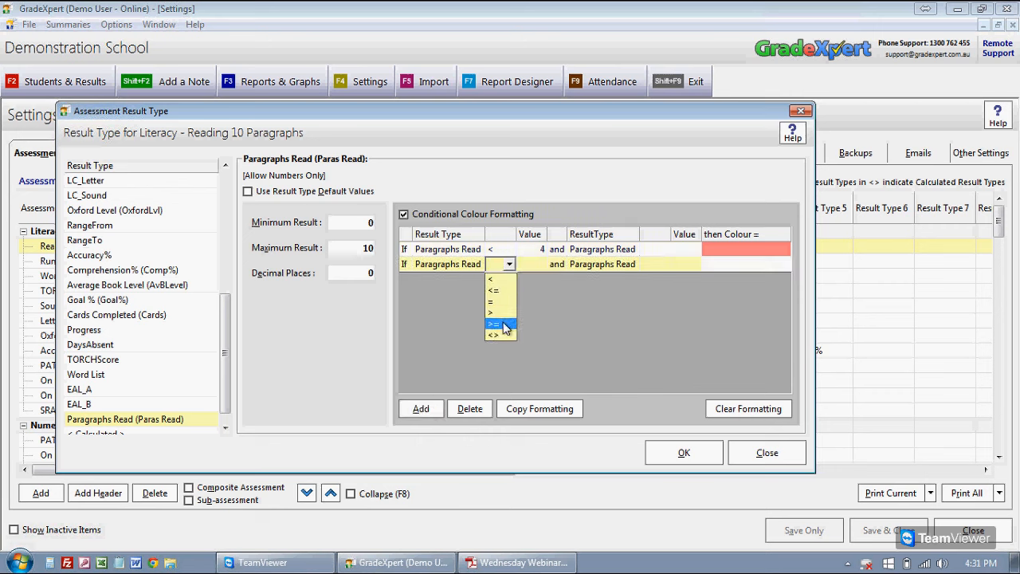
pyautogui.click(507, 323)
pyautogui.click(542, 267)
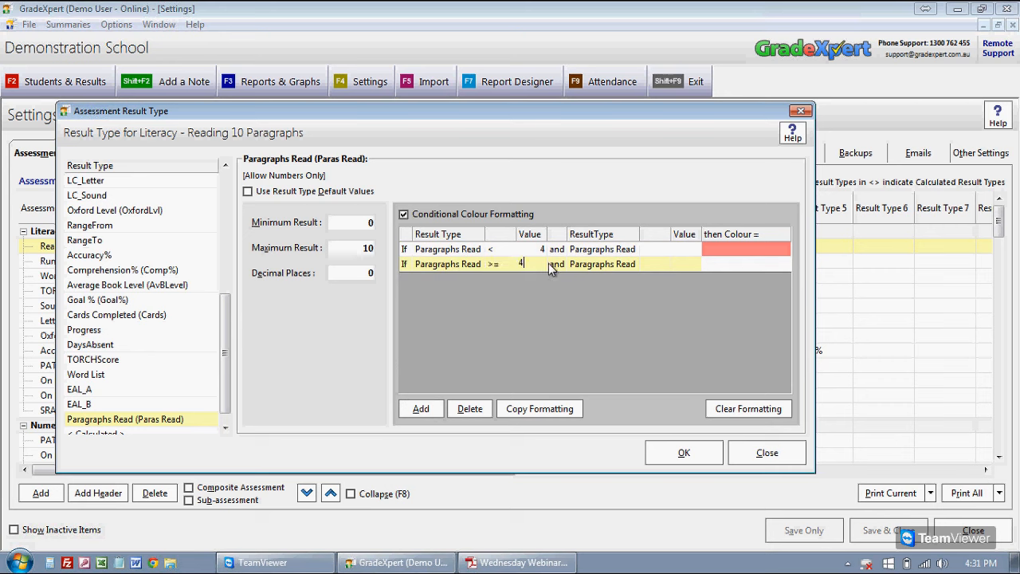
pyautogui.write('4')
pyautogui.click(647, 263)
pyautogui.click(664, 265)
pyautogui.click(658, 271)
pyautogui.click(679, 264)
pyautogui.write('8')
pyautogui.click(723, 263)
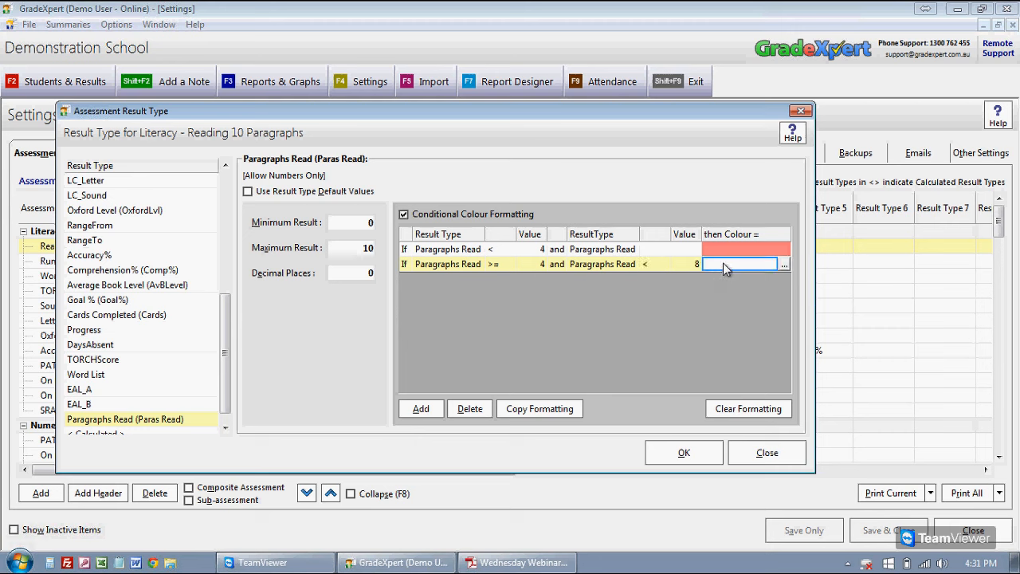
pyautogui.click(783, 265)
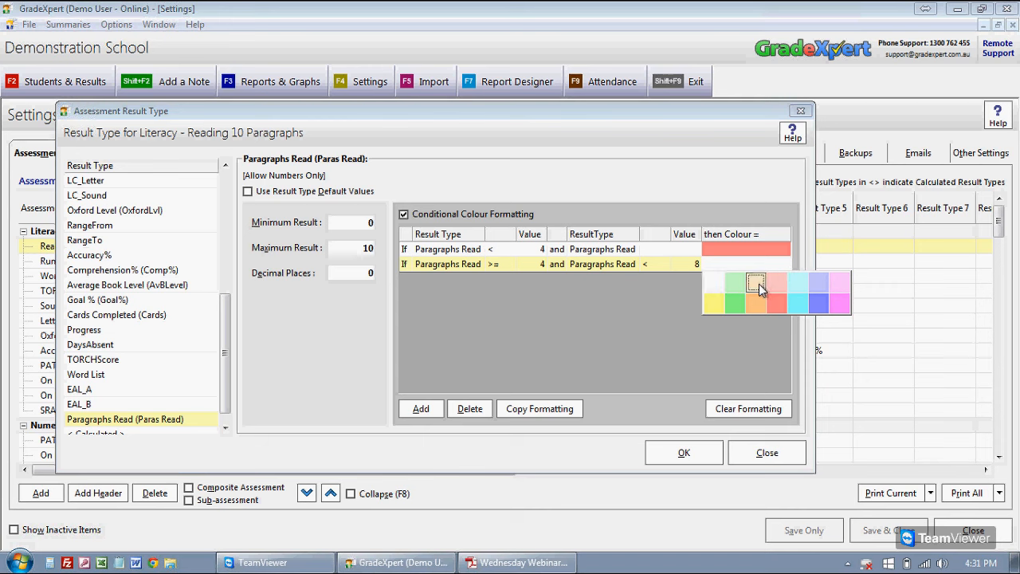
pyautogui.click(759, 283)
# Add a third colour rule so that Paragraphs Read >= 8 is coloured strong green
pyautogui.click(419, 408)
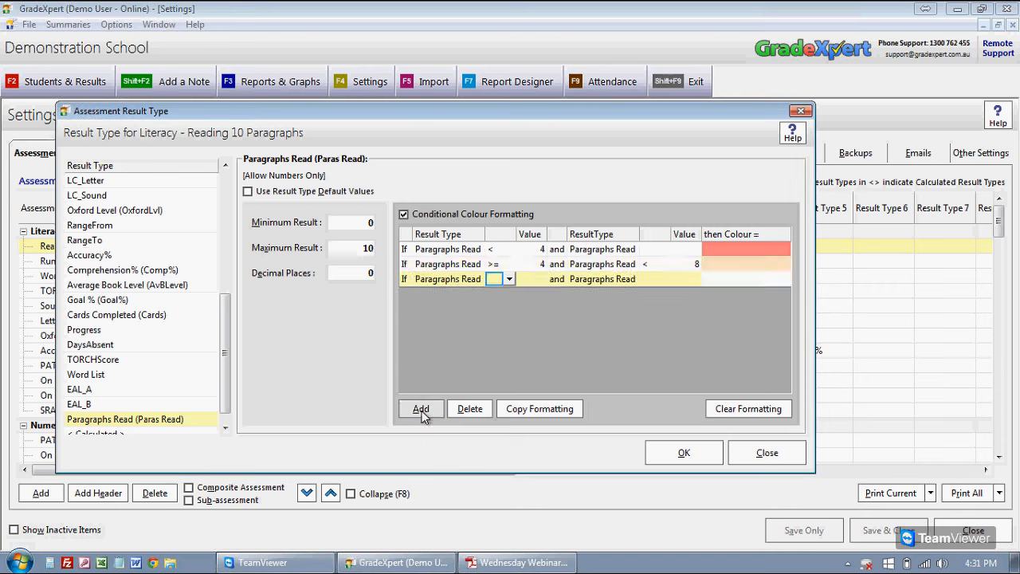
pyautogui.click(510, 280)
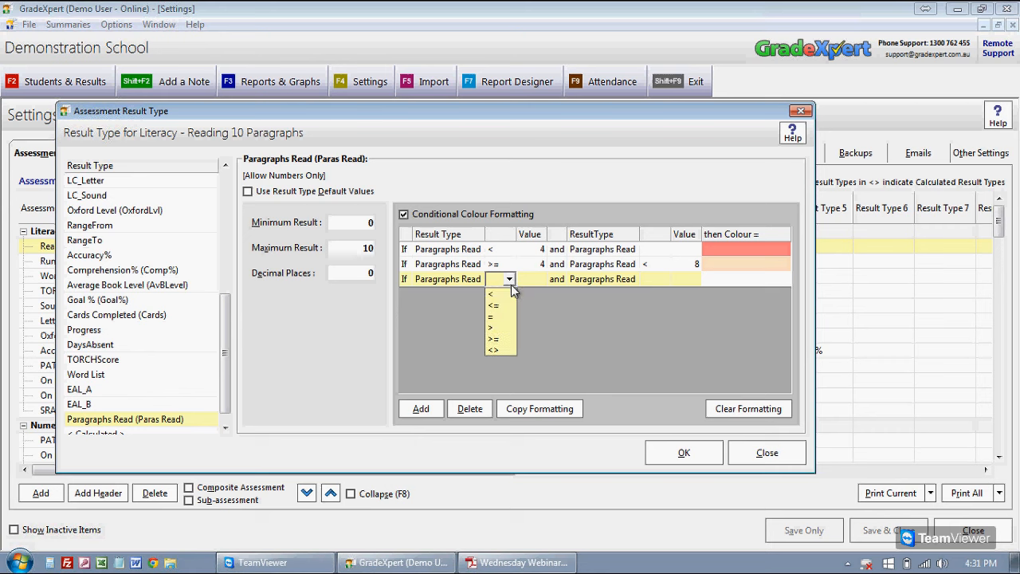
pyautogui.click(508, 338)
pyautogui.click(532, 280)
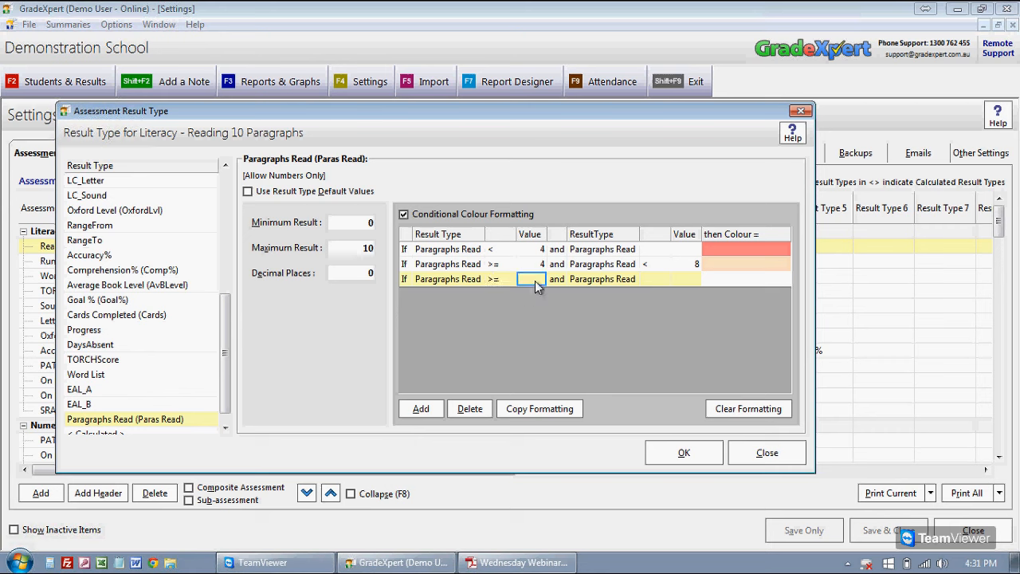
pyautogui.write('8')
pyautogui.click(733, 279)
pyautogui.click(784, 280)
pyautogui.click(736, 314)
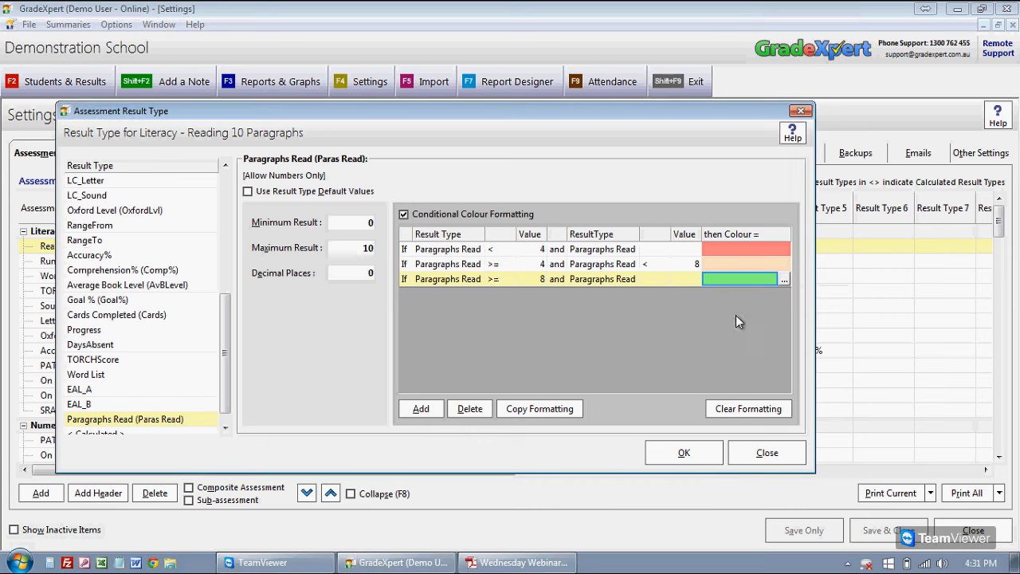
# Review the operators, values and colours of the three Paragraphs Read conditional formatting rules
pyautogui.click(410, 267)
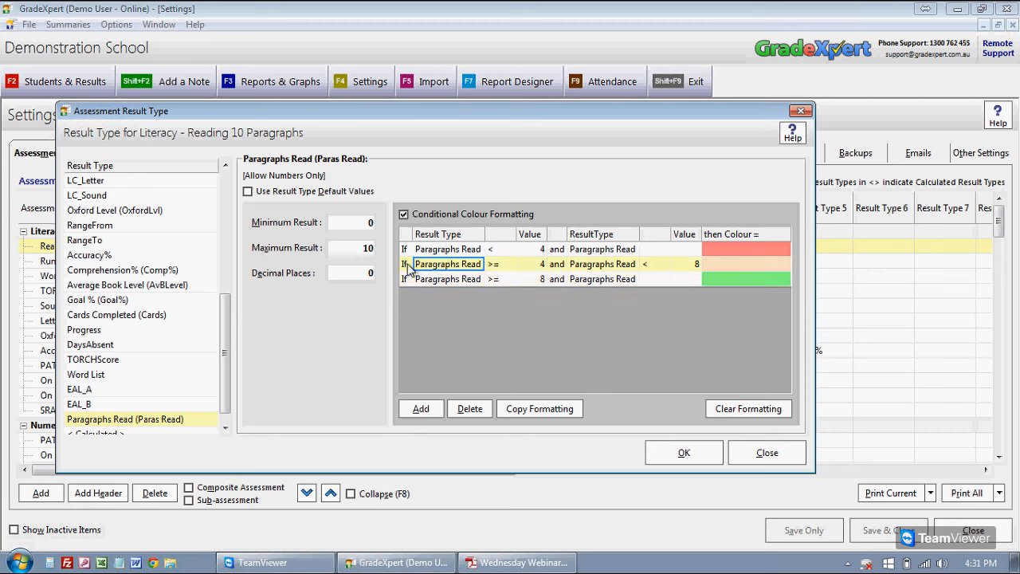
pyautogui.click(642, 270)
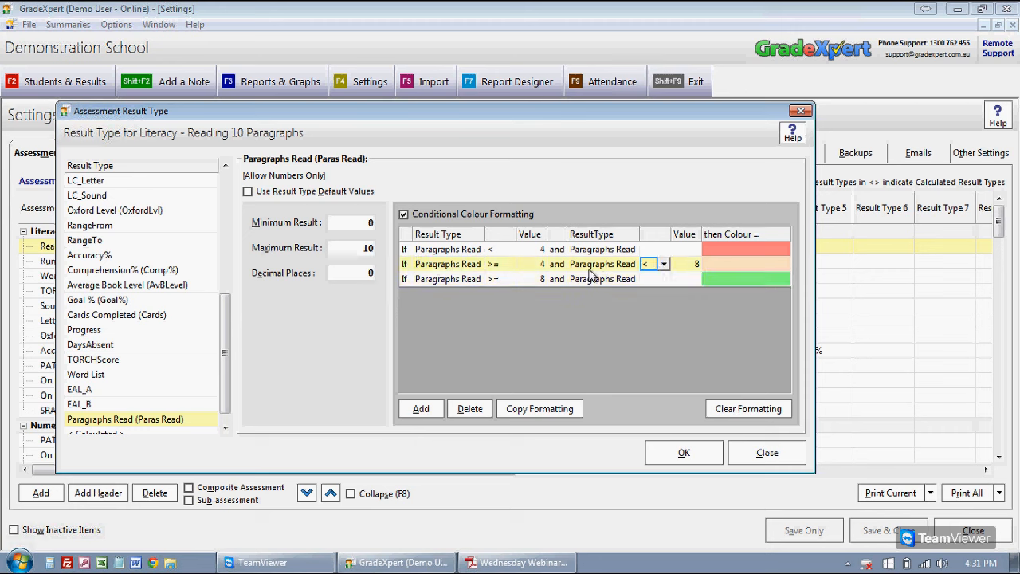
pyautogui.click(494, 265)
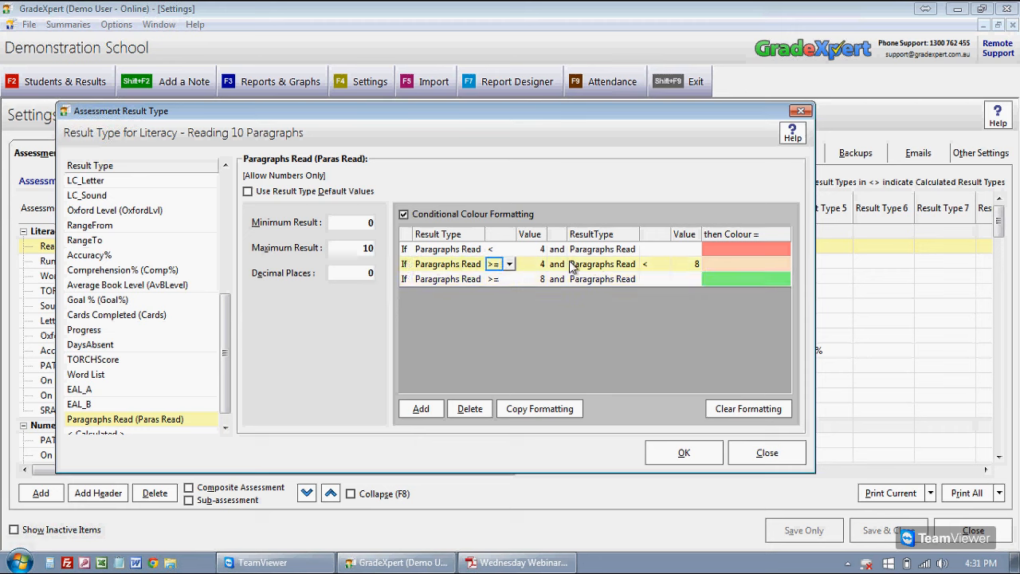
pyautogui.click(646, 264)
pyautogui.click(496, 266)
pyautogui.click(653, 251)
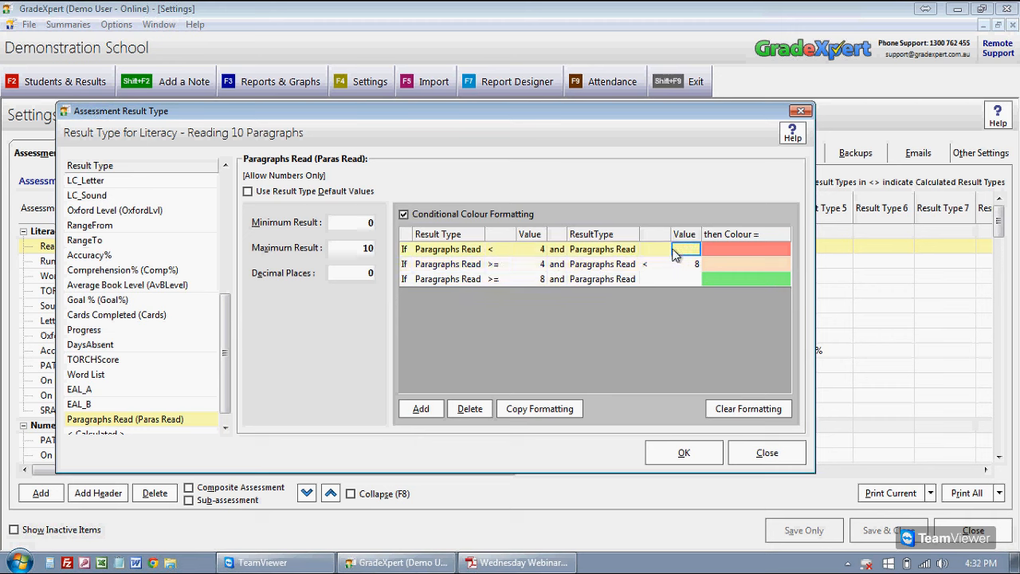
pyautogui.click(567, 251)
pyautogui.click(738, 251)
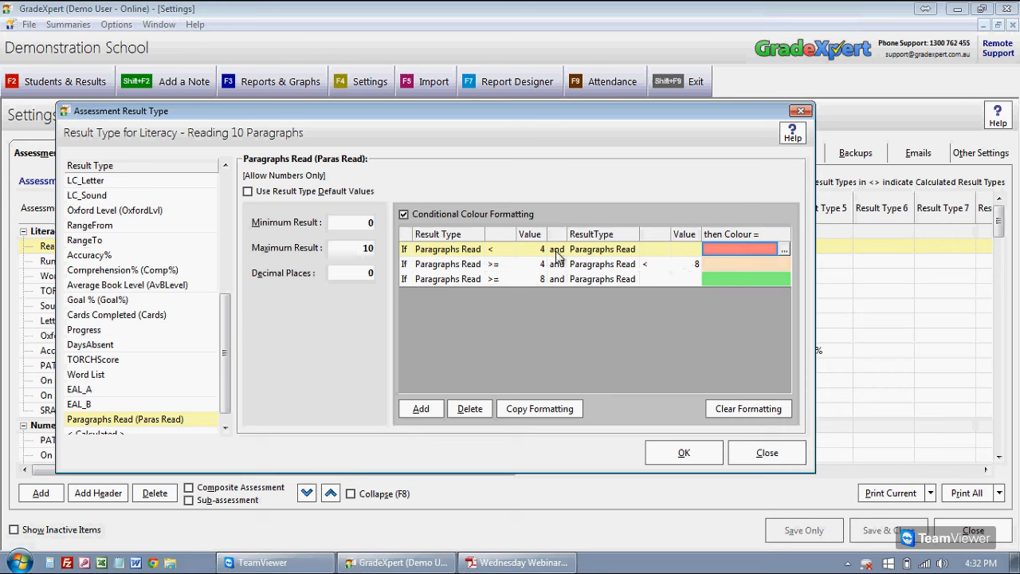
pyautogui.click(495, 265)
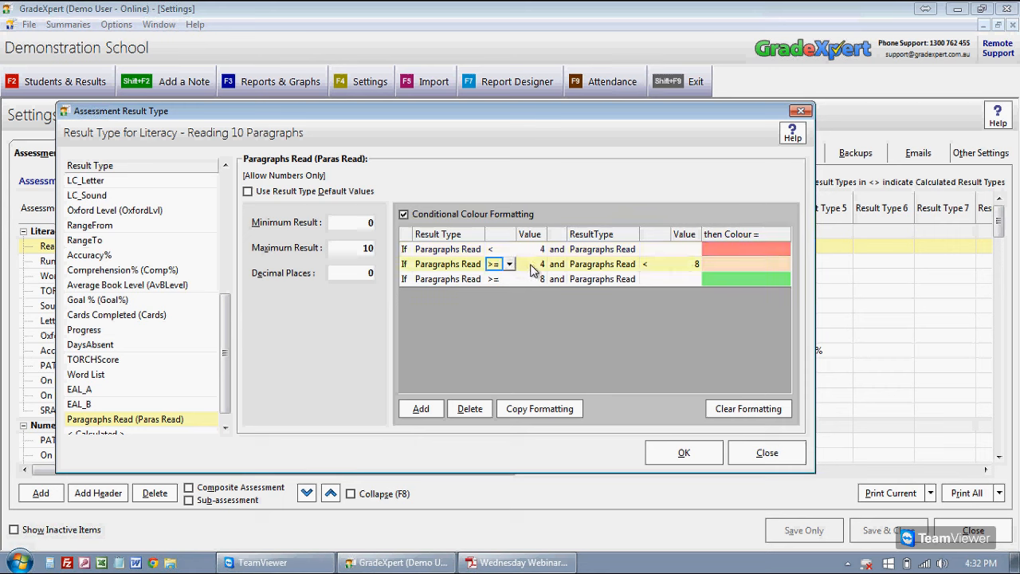
pyautogui.click(654, 266)
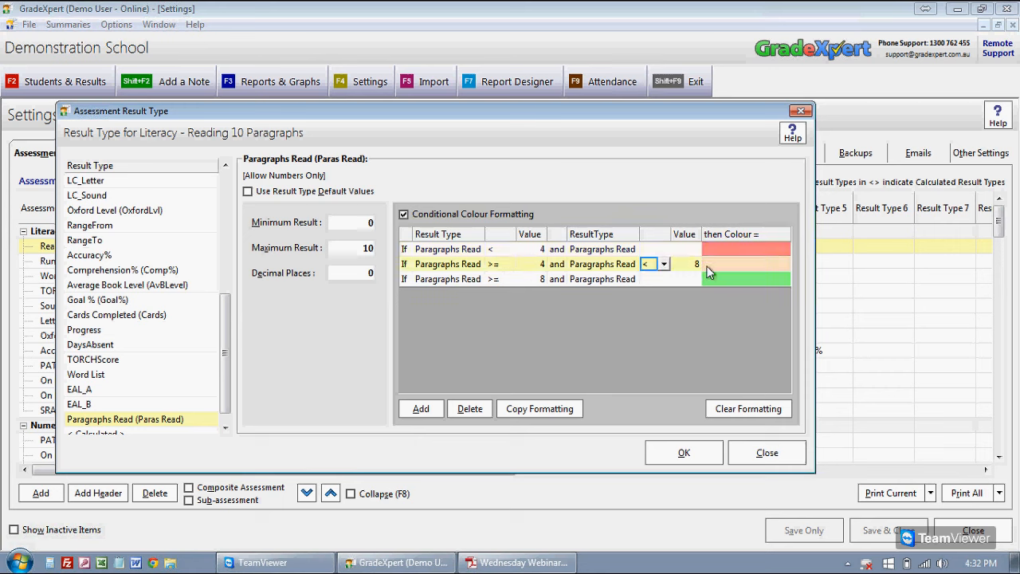
pyautogui.click(492, 279)
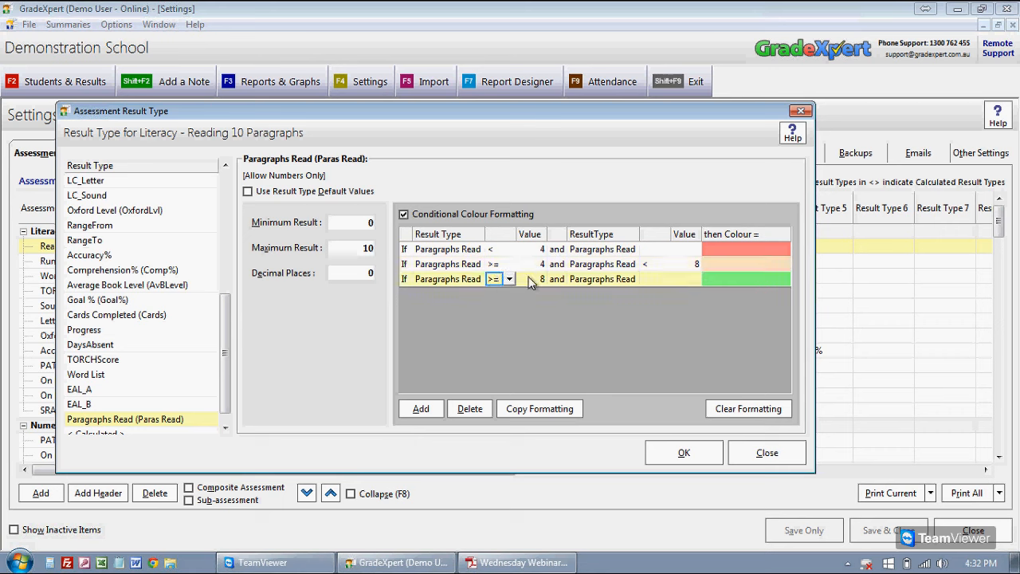
pyautogui.click(722, 281)
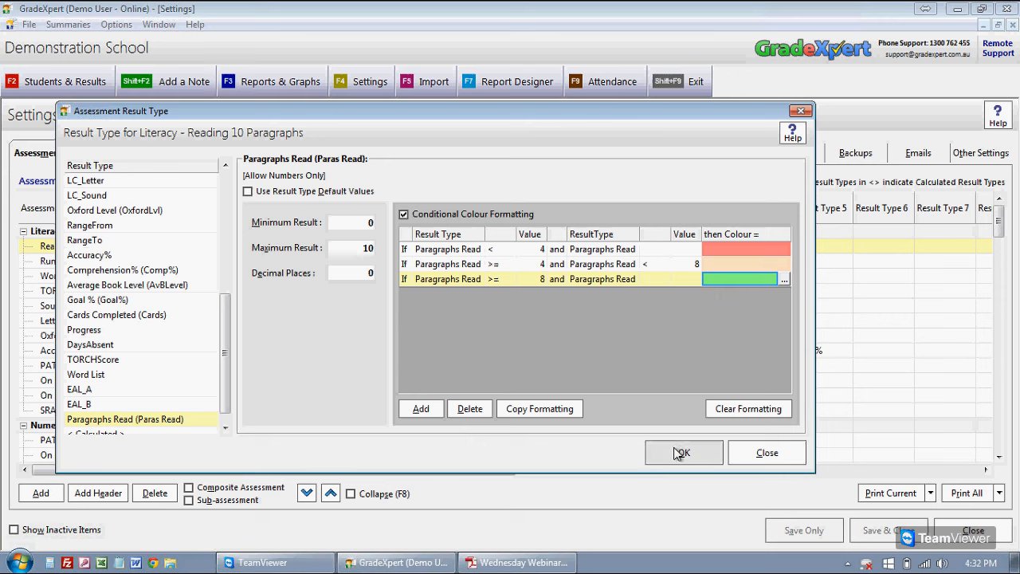
# Apply the conditional colour formatting of Paragraphs Read despite the existing results, and save the assessment settings
pyautogui.click(679, 453)
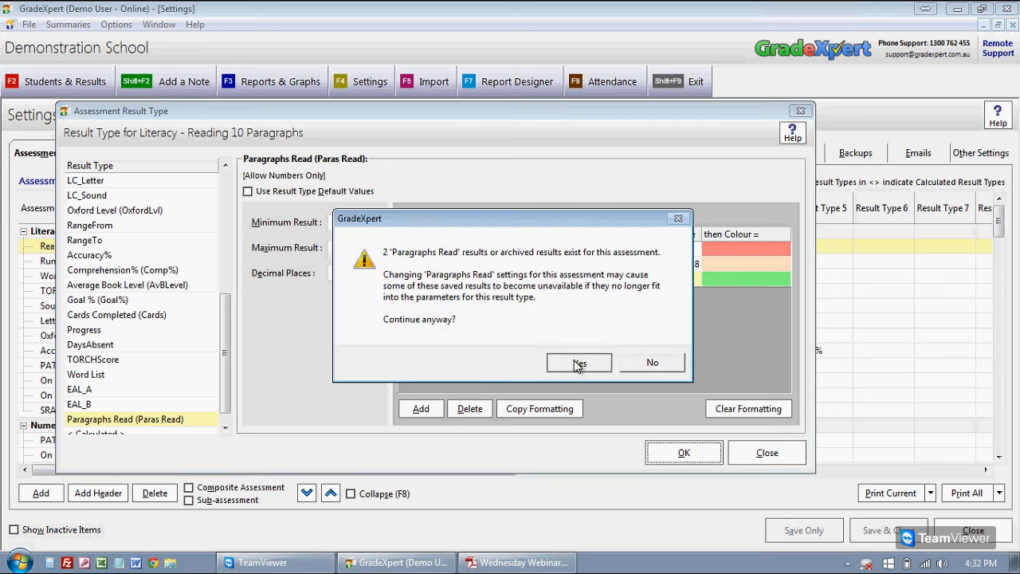
pyautogui.click(579, 364)
pyautogui.click(579, 344)
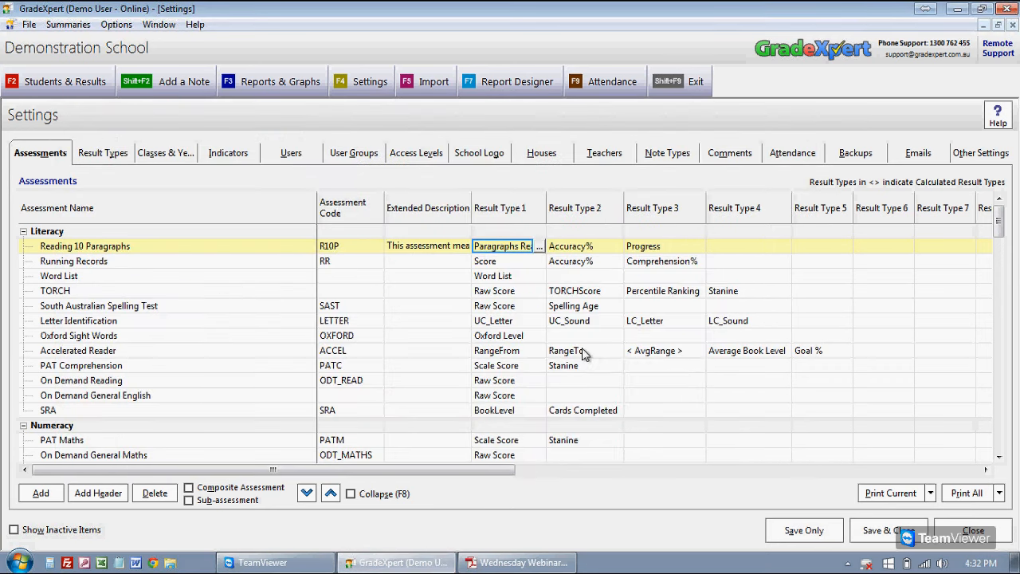
pyautogui.click(801, 530)
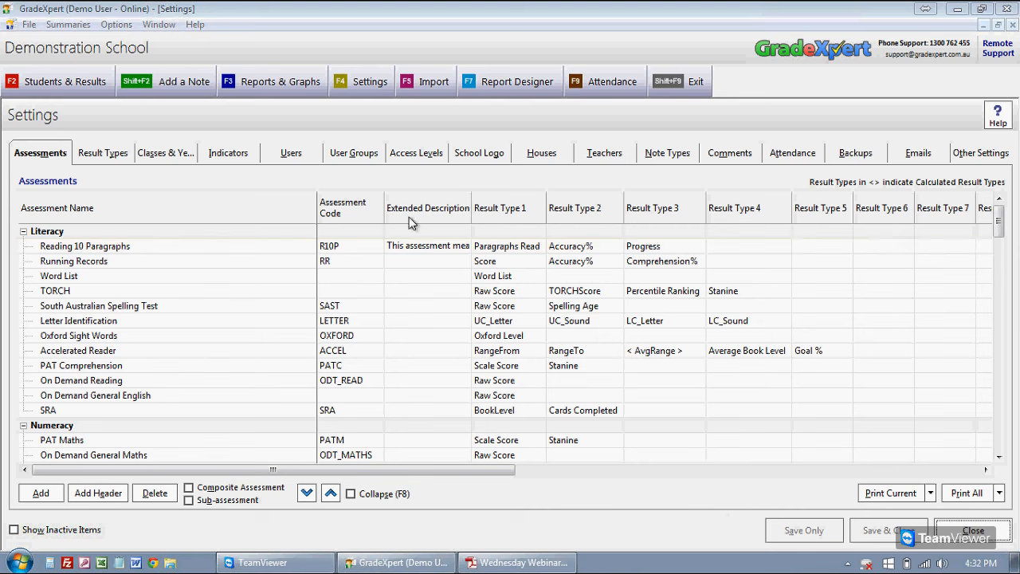
# Open list result entry for class 3 3JS with the Reading 10 Paragraphs assessment and load the May 2015 test
pyautogui.click(65, 79)
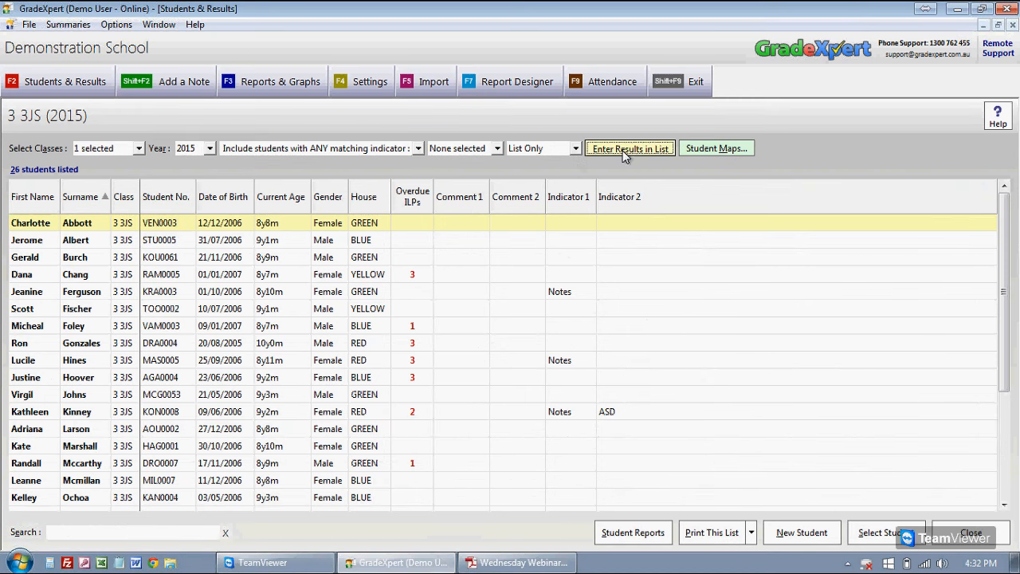
pyautogui.click(620, 149)
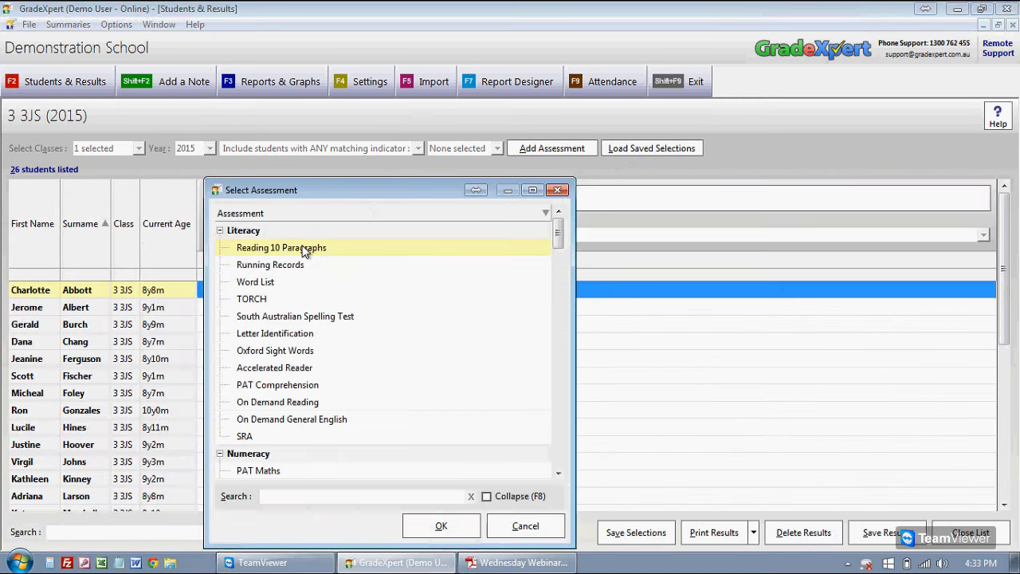
pyautogui.doubleClick(304, 251)
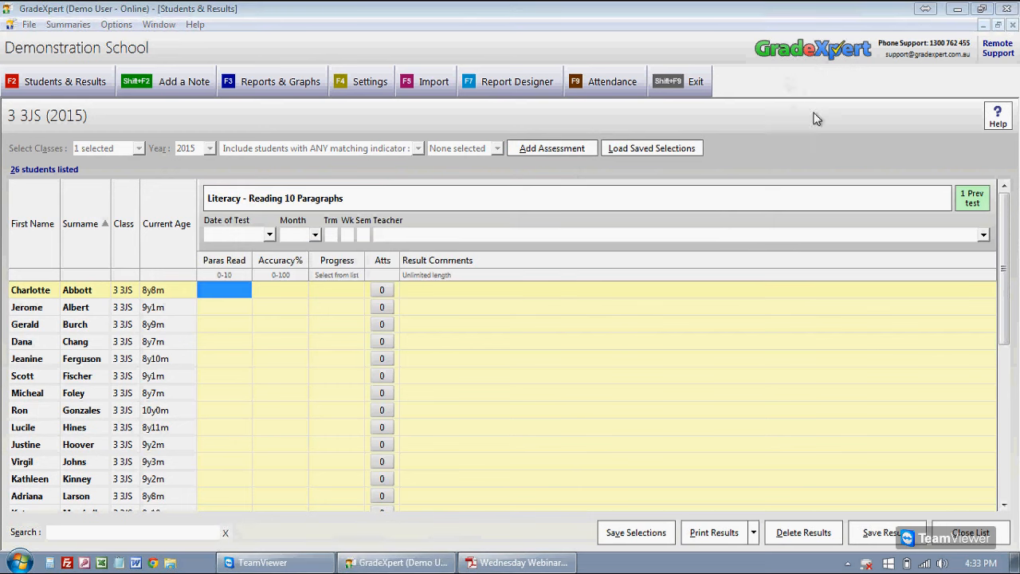
pyautogui.click(973, 198)
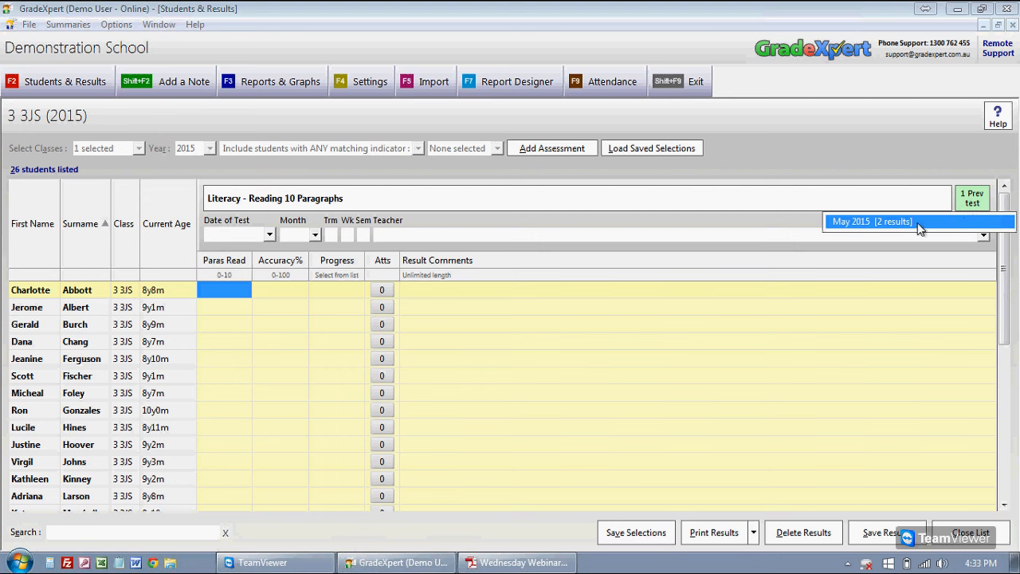
pyautogui.click(876, 222)
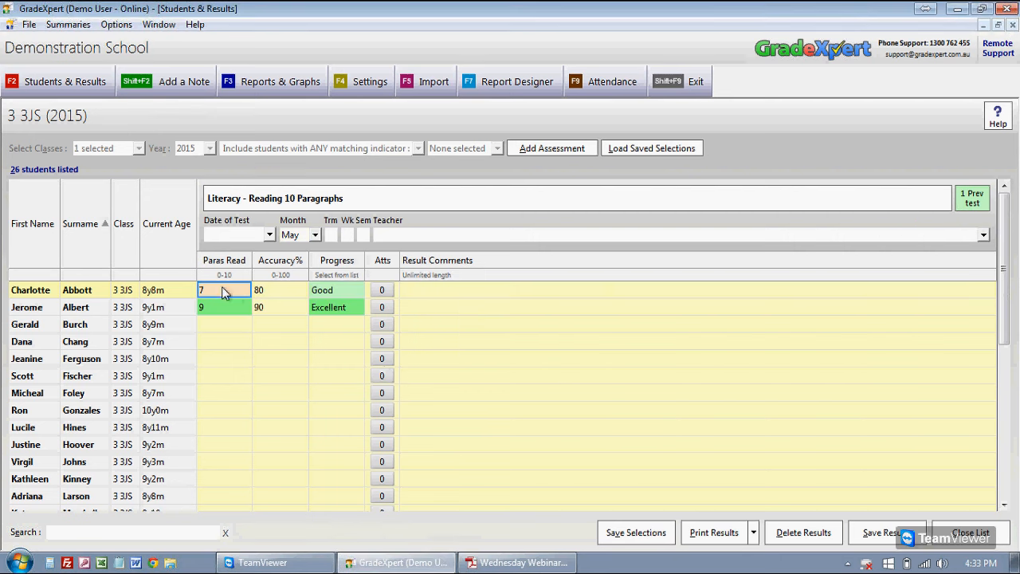
# Fill in Paras Read scores between 1 and 9 for the remaining students in the May Reading 10 Paragraphs list
pyautogui.click(212, 309)
pyautogui.click(223, 375)
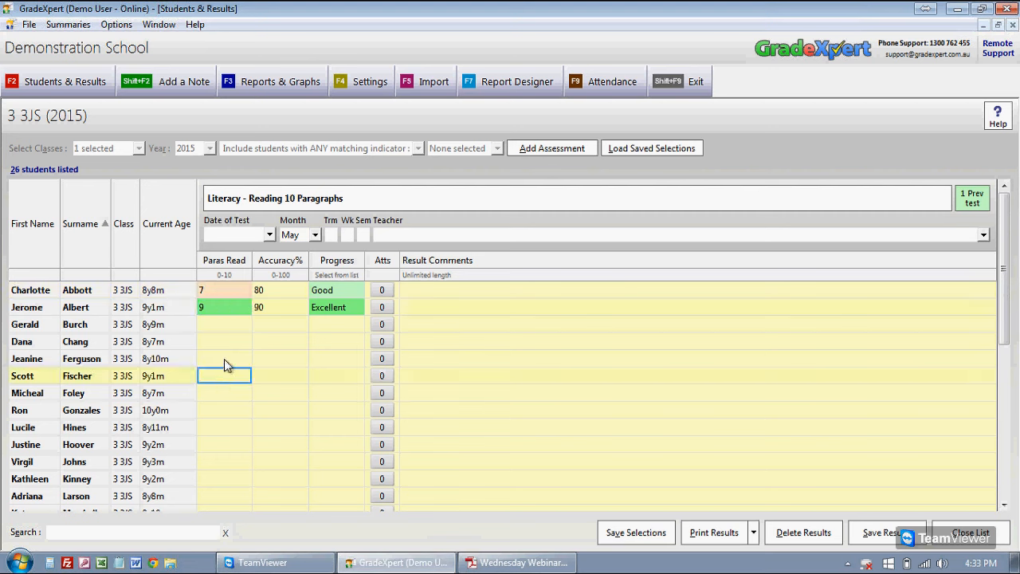
pyautogui.click(244, 326)
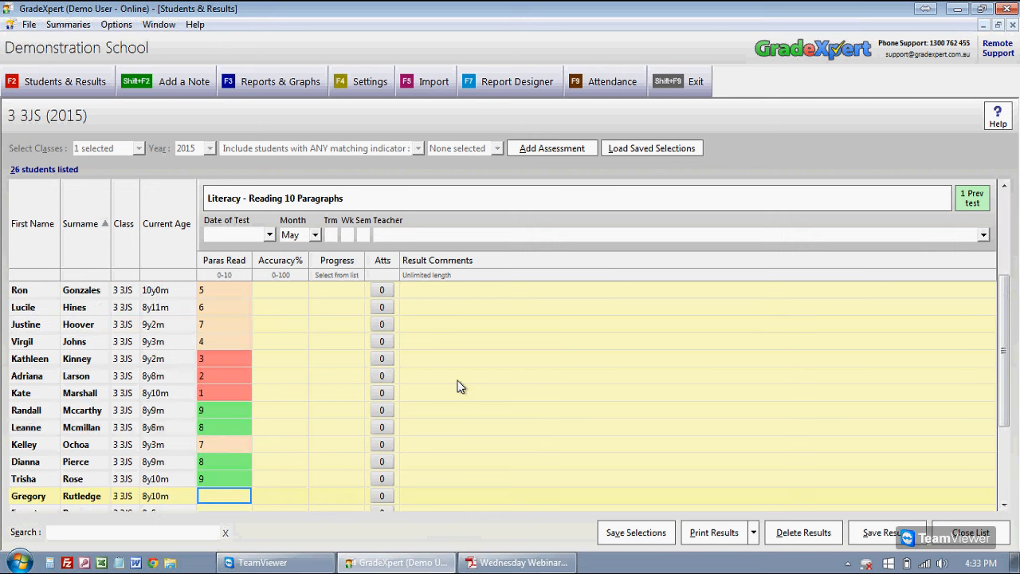
pyautogui.write('9')
pyautogui.press('Return')
pyautogui.write('6')
pyautogui.press('Return')
pyautogui.write('5')
pyautogui.press('Return')
pyautogui.write('4')
pyautogui.press('Return')
pyautogui.press('Return')
pyautogui.press('Up')
pyautogui.write('4')
pyautogui.press('Return')
pyautogui.write('6')
pyautogui.press('Return')
pyautogui.write('7')
pyautogui.press('Up')
pyautogui.press('Up')
pyautogui.press('Up')
pyautogui.moveTo(1004, 433); pyautogui.dragTo(1003, 295)
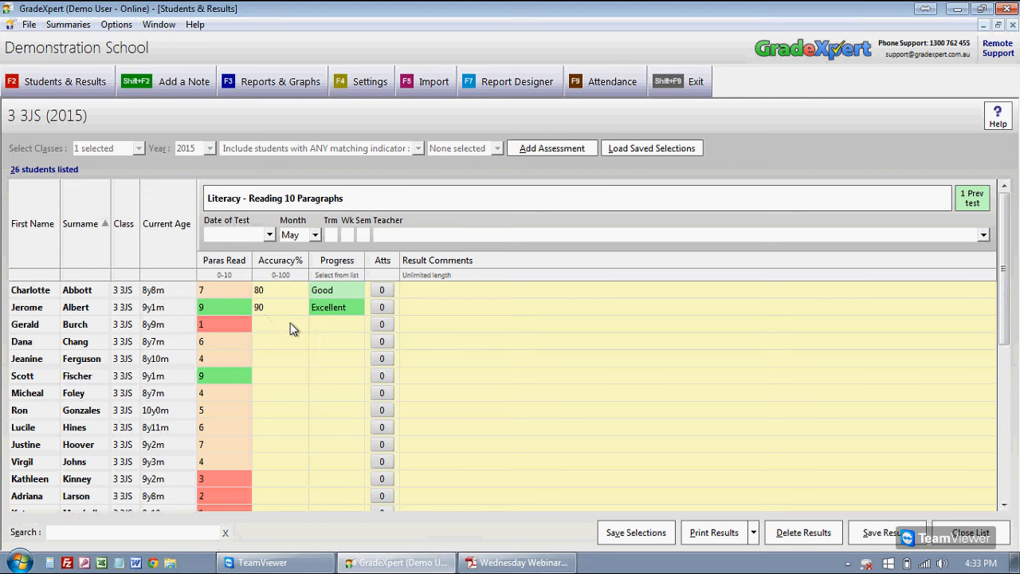
# Sort the class list by Paras Read and examine the colour-coded scores from lowest to highest
pyautogui.click(221, 263)
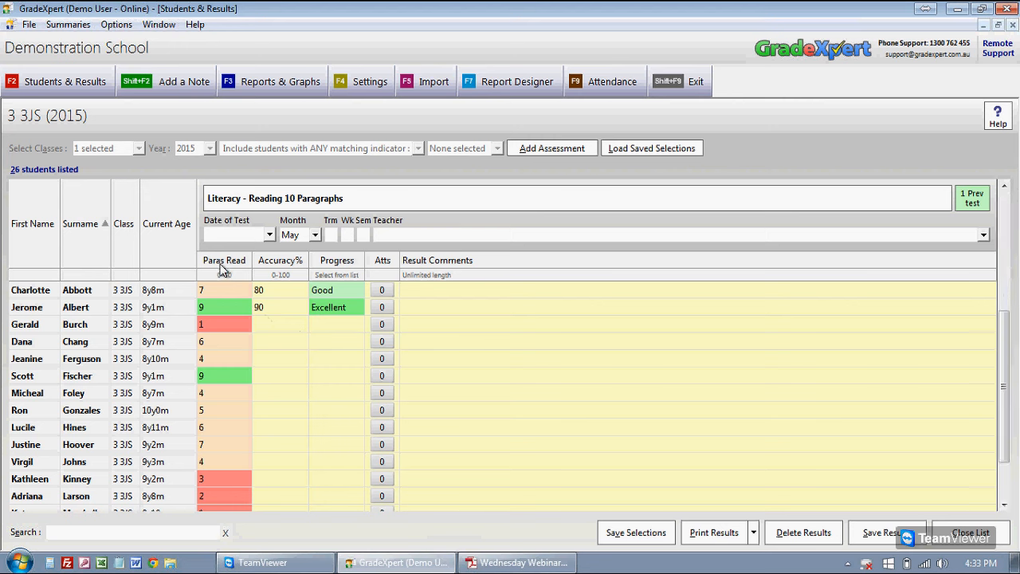
pyautogui.moveTo(224, 290); pyautogui.dragTo(219, 326)
pyautogui.click(207, 344)
pyautogui.press('Down')
pyautogui.press('Down')
pyautogui.press('Down')
pyautogui.press('Down')
pyautogui.press('Down')
pyautogui.press('Down')
pyautogui.press('Down')
pyautogui.press('Down')
pyautogui.press('Down')
pyautogui.press('Down')
pyautogui.press('Down')
pyautogui.press('Down')
pyautogui.press('Down')
pyautogui.press('Down')
pyautogui.press('Down')
pyautogui.press('Down')
pyautogui.press('Down')
pyautogui.press('Down')
pyautogui.press('Down')
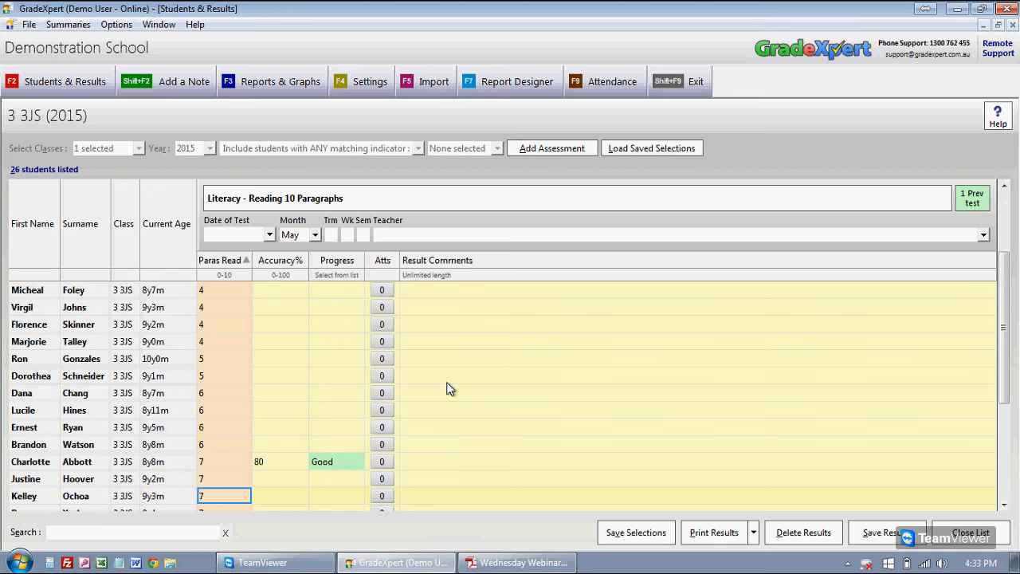
pyautogui.press('Down')
pyautogui.press('Down')
pyautogui.press('Down')
pyautogui.press('Up')
pyautogui.press('Up')
pyautogui.press('Up')
pyautogui.press('Up')
pyautogui.press('Up')
pyautogui.press('Up')
pyautogui.press('Up')
pyautogui.press('Down')
pyautogui.press('Up')
pyautogui.press('Up')
pyautogui.press('Up')
pyautogui.press('Up')
pyautogui.press('Up')
pyautogui.press('Up')
pyautogui.press('Up')
pyautogui.press('Up')
pyautogui.press('Up')
pyautogui.press('Up')
pyautogui.press('Up')
pyautogui.press('Up')
pyautogui.press('Up')
pyautogui.press('Up')
pyautogui.press('Up')
pyautogui.press('Up')
pyautogui.press('Up')
pyautogui.press('Up')
pyautogui.press('Up')
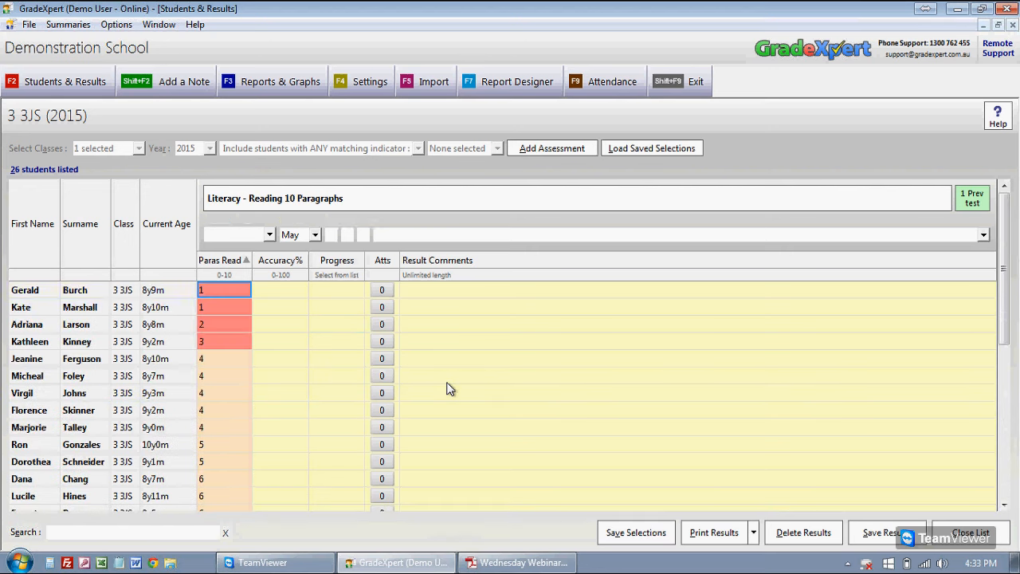
pyautogui.press('Right')
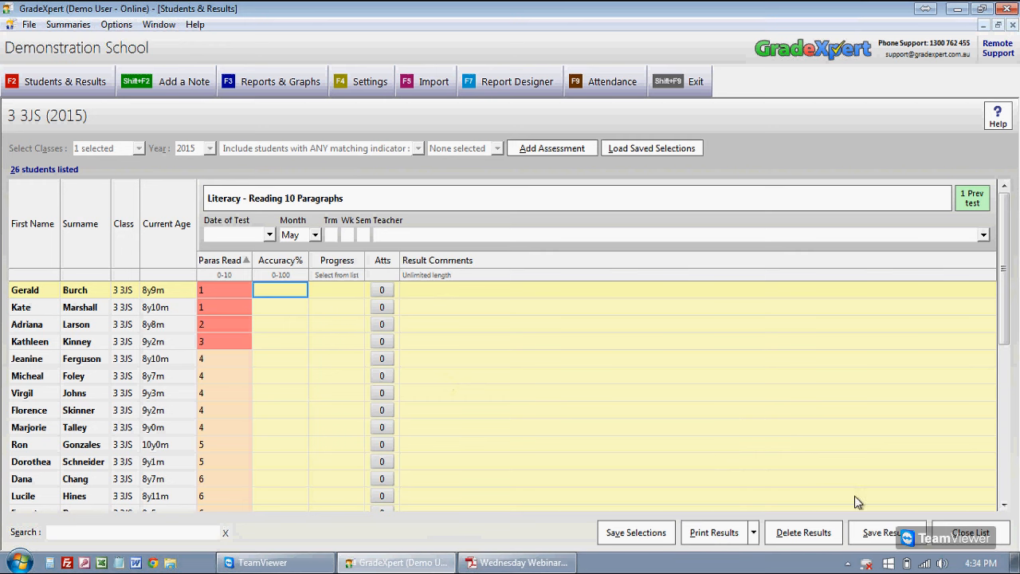
# Close the class's Reading 10 Paragraphs results list
pyautogui.click(948, 531)
pyautogui.click(486, 341)
pyautogui.click(557, 344)
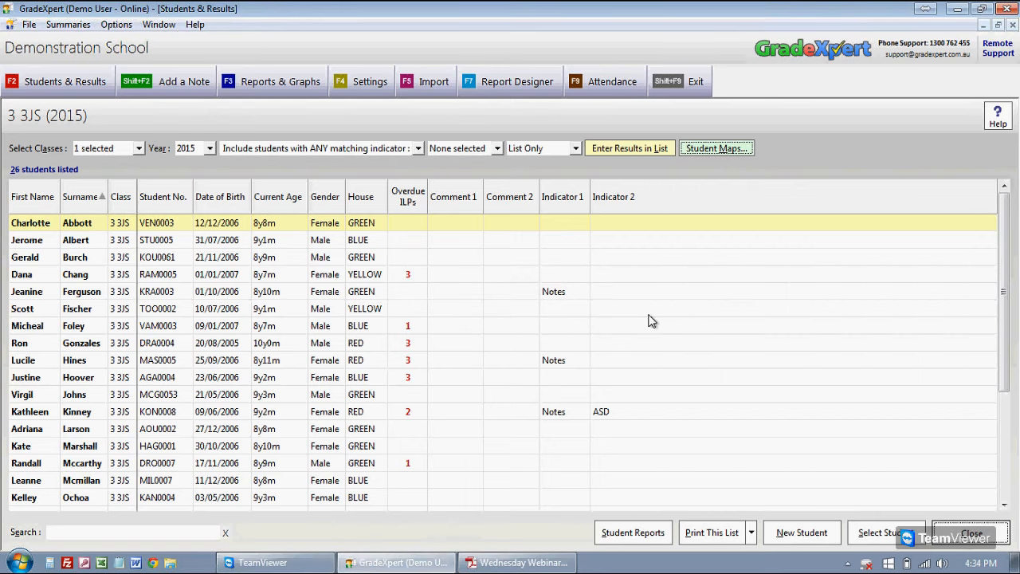
# Return to the assessment settings and open the result type choice for the empty Result Type 4 of Reading 10 Paragraphs
pyautogui.press('F4')
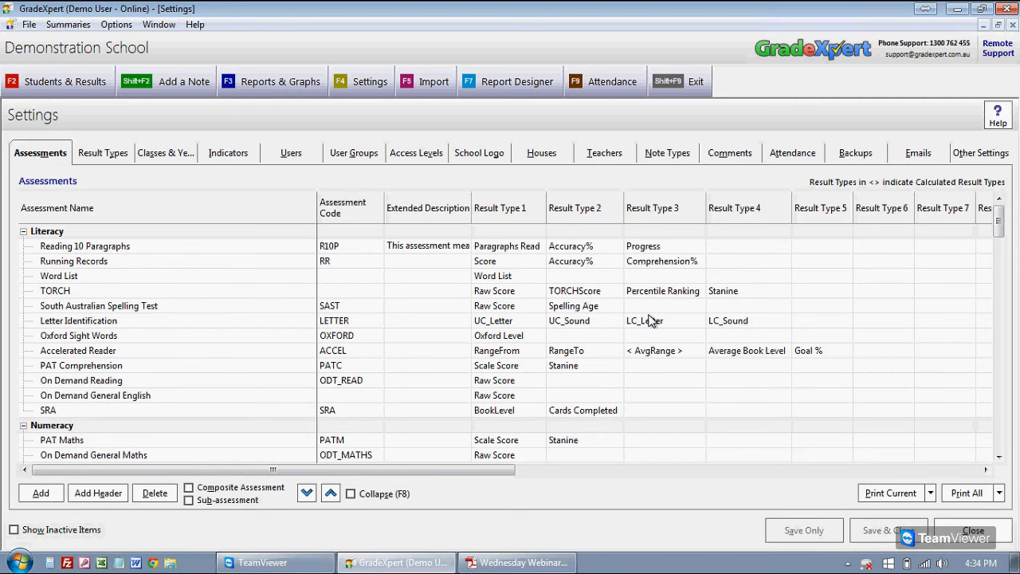
pyautogui.click(497, 245)
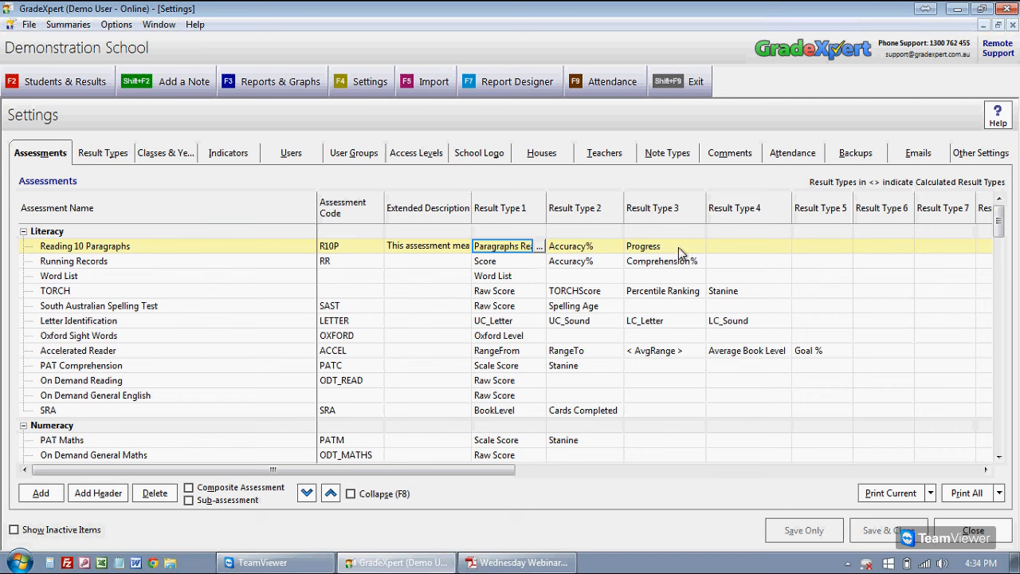
pyautogui.click(716, 248)
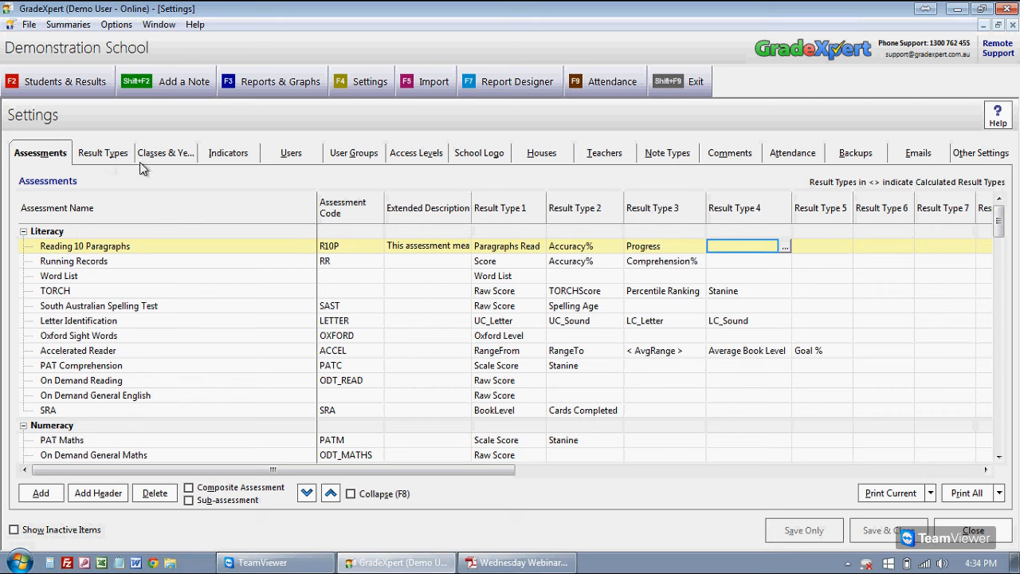
pyautogui.click(785, 248)
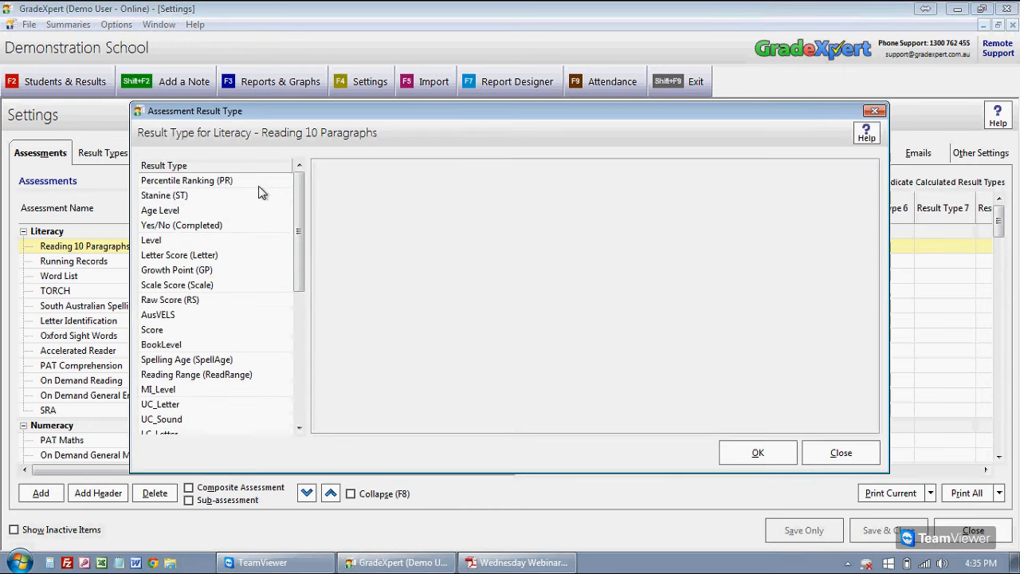
# Browse the available result types and choose < Calculated > for the Reading 10 Paragraphs assessment
pyautogui.click(227, 181)
pyautogui.click(214, 211)
pyautogui.click(195, 316)
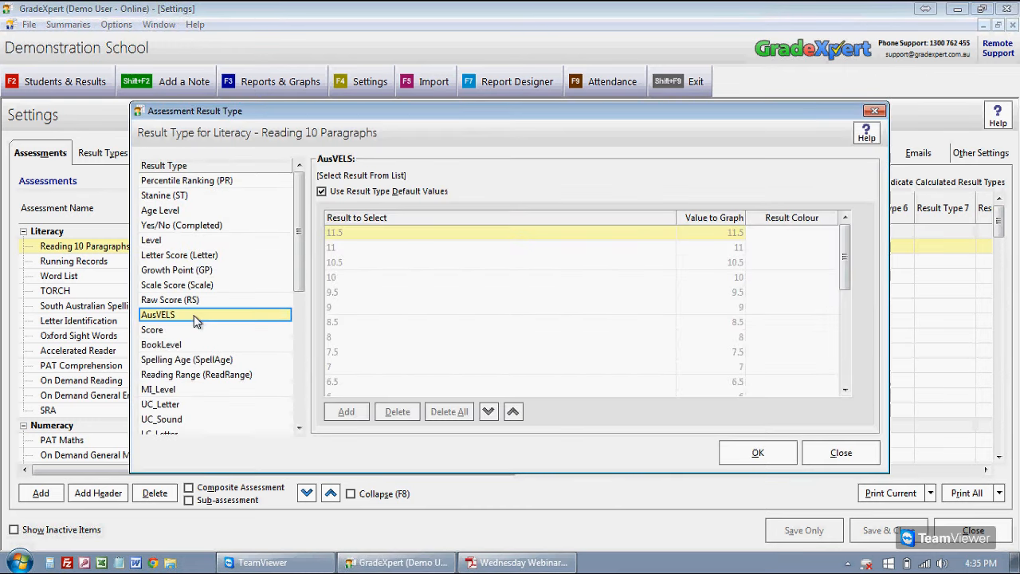
pyautogui.moveTo(301, 271); pyautogui.dragTo(302, 404)
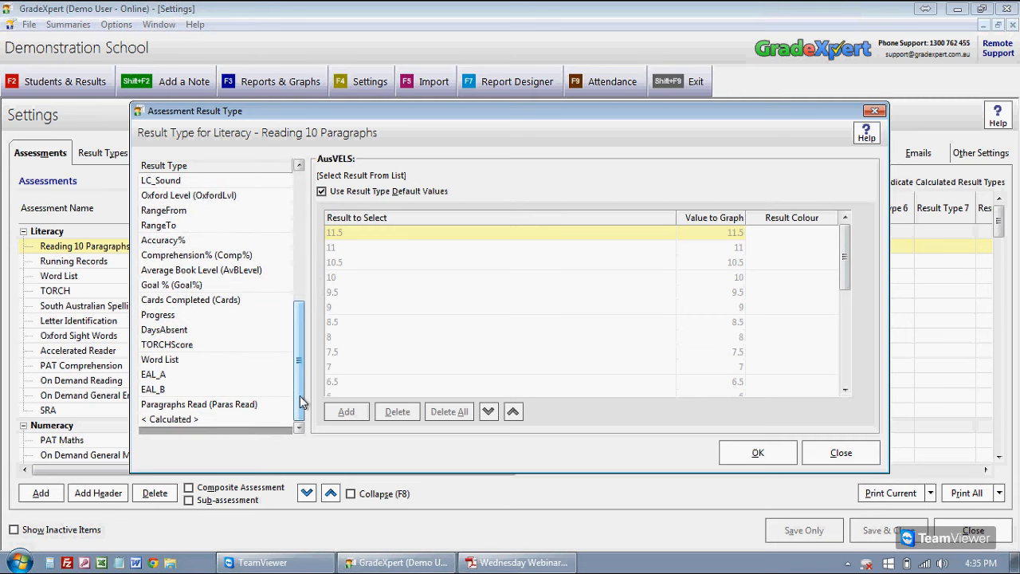
pyautogui.click(163, 420)
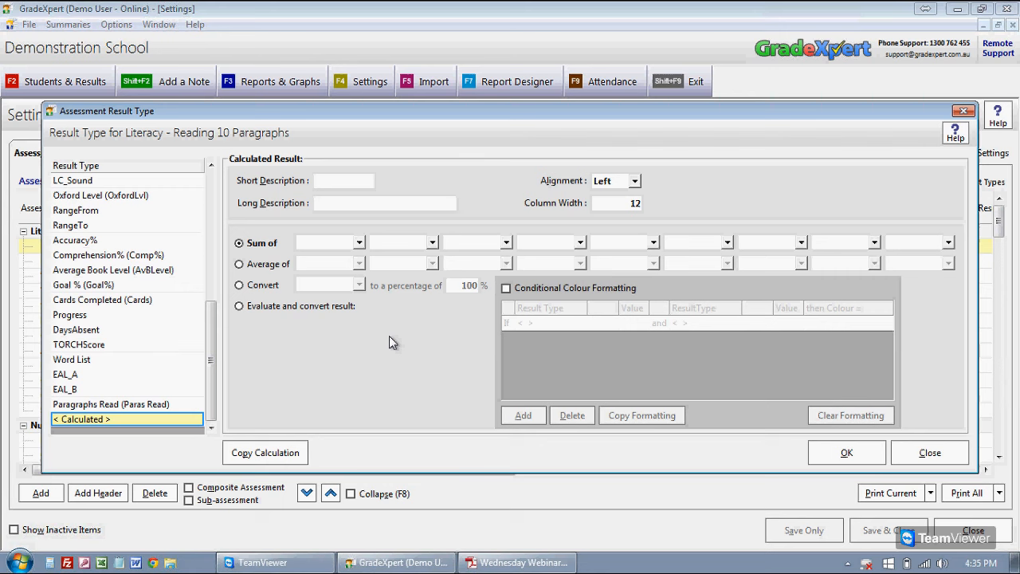
# Give the calculated result the short description "Para%" and the long description "% Paragraphs Read"
pyautogui.click(336, 182)
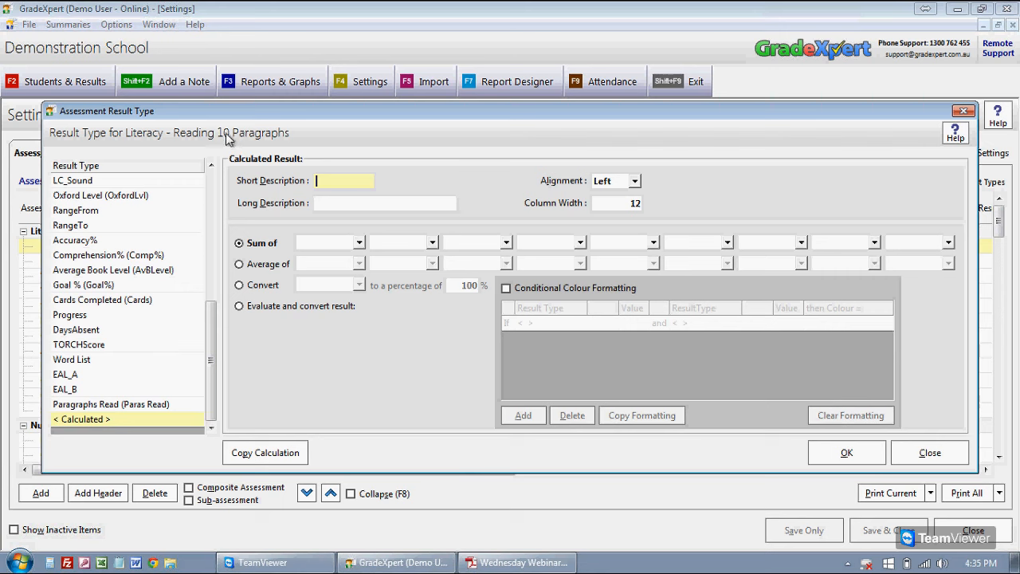
pyautogui.click(1012, 102)
pyautogui.click(791, 98)
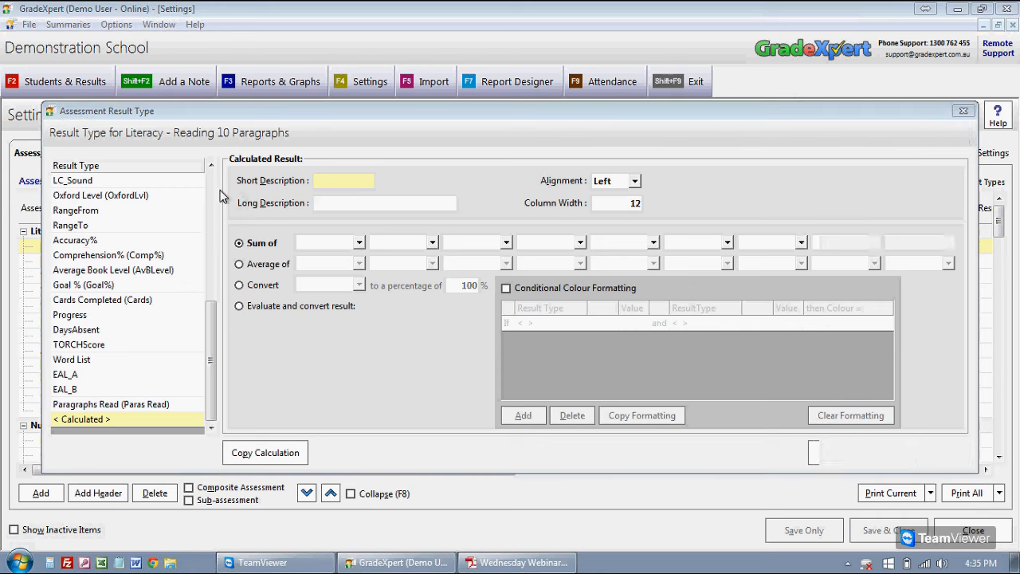
pyautogui.write('Pa')
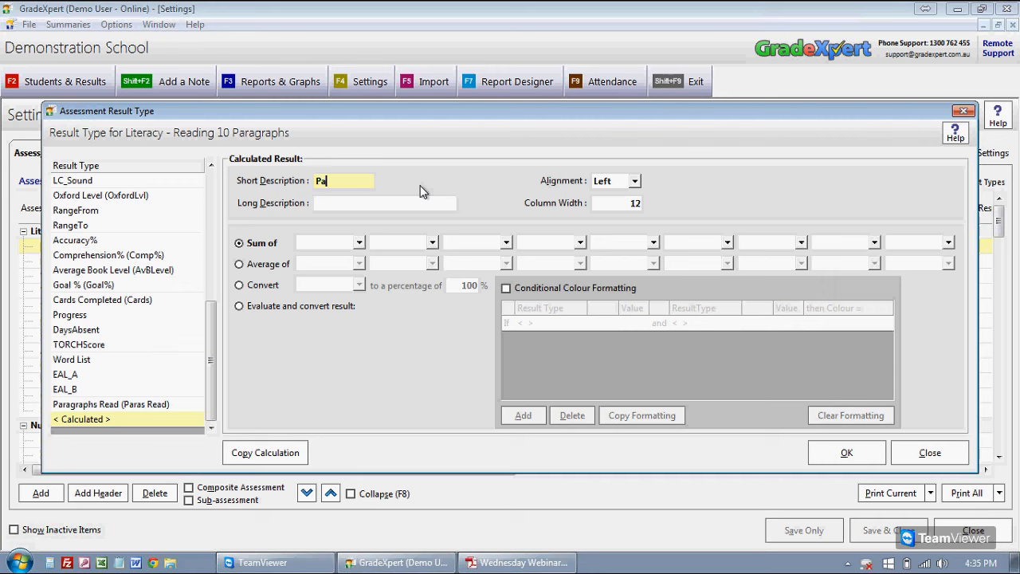
pyautogui.write('ra%')
pyautogui.press('Tab')
pyautogui.write('% Parahraphs Read')
pyautogui.press('Left')
pyautogui.press('Left')
pyautogui.press('Left')
pyautogui.press('Left')
pyautogui.press('Left')
pyautogui.press('Left')
pyautogui.press('Left')
pyautogui.press('BackSpace')
pyautogui.write('g')
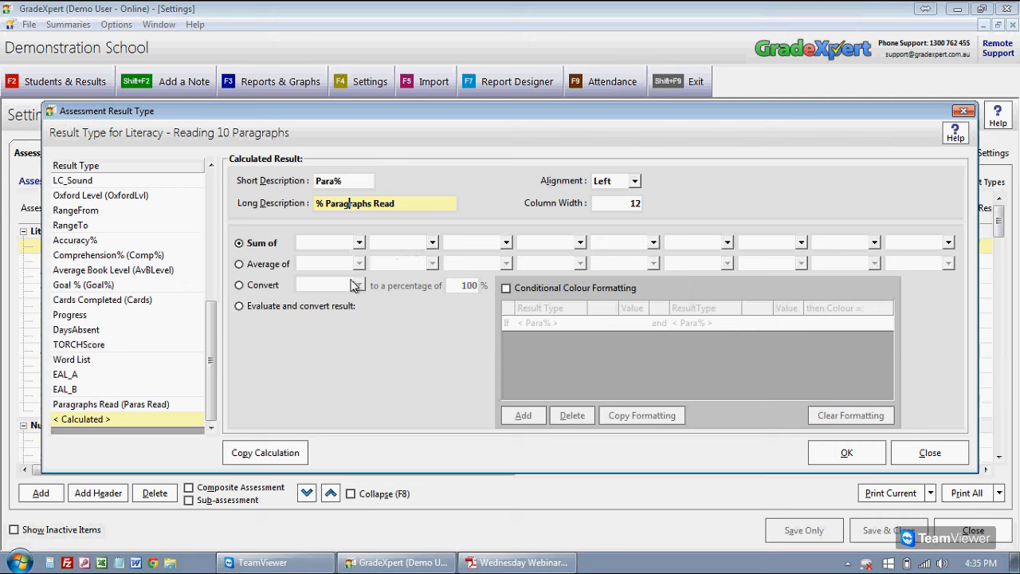
# Set the calculation to convert Paragraphs Read to a percentage of 100%
pyautogui.click(283, 265)
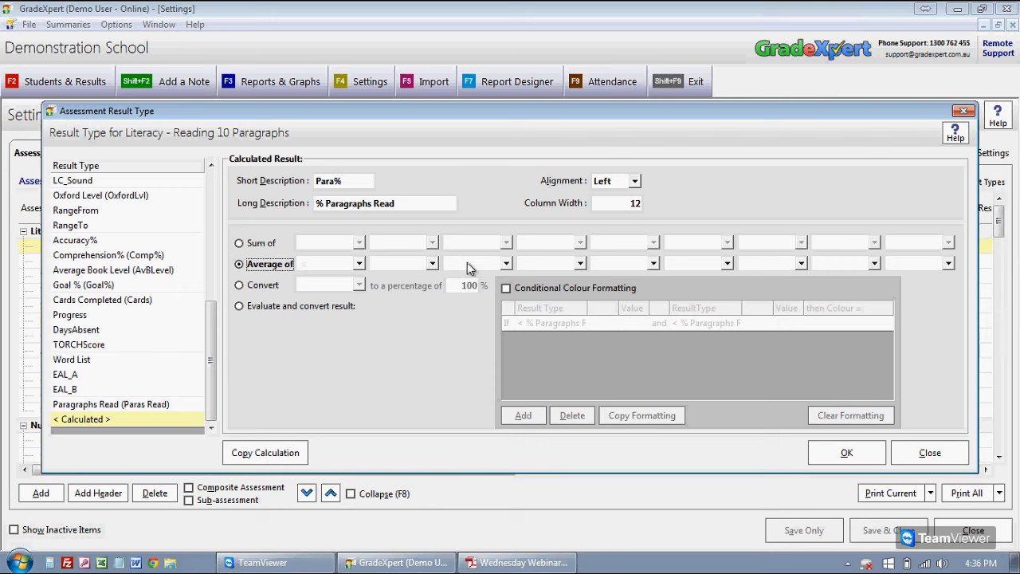
pyautogui.click(270, 287)
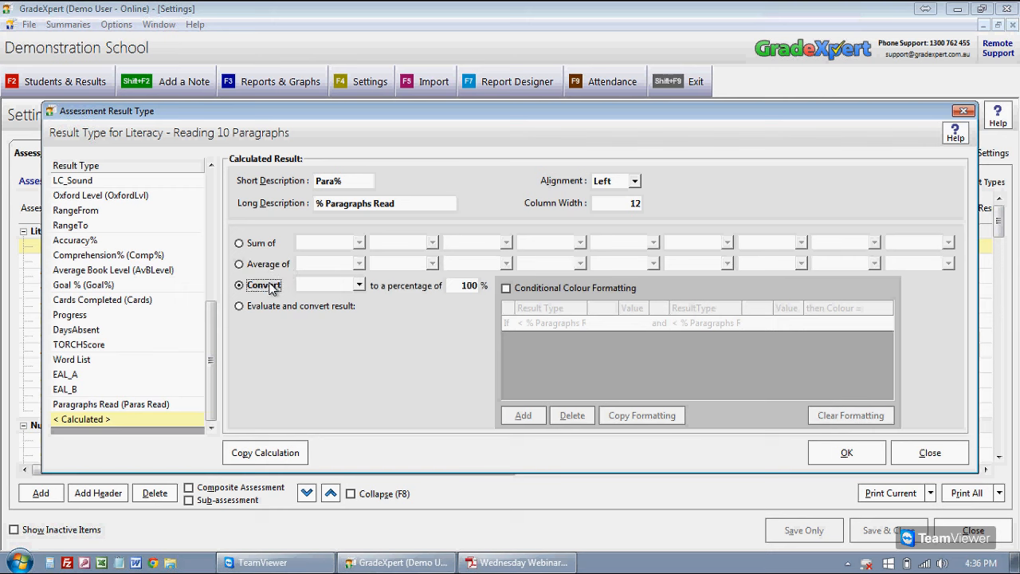
pyautogui.click(312, 285)
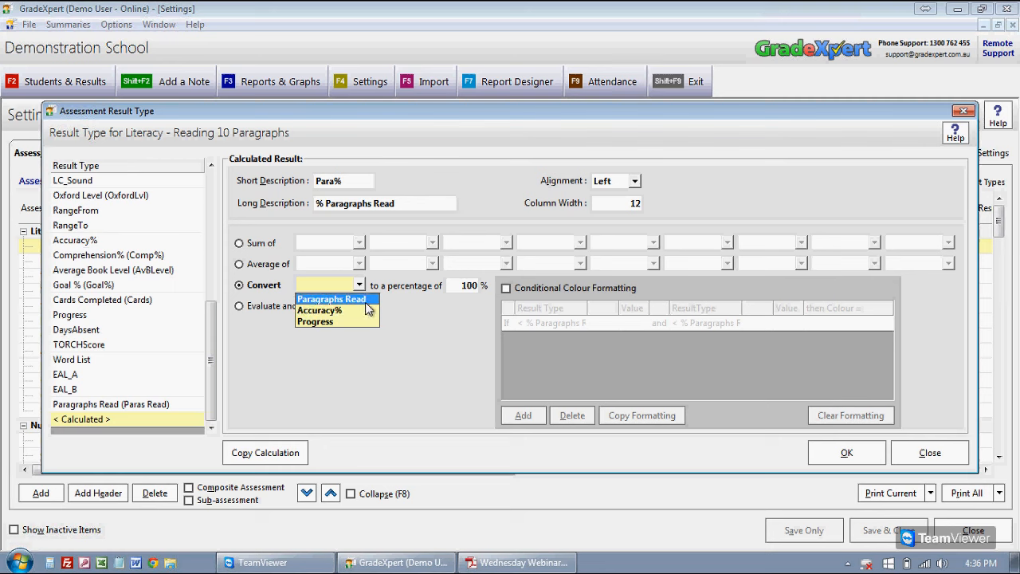
pyautogui.click(368, 299)
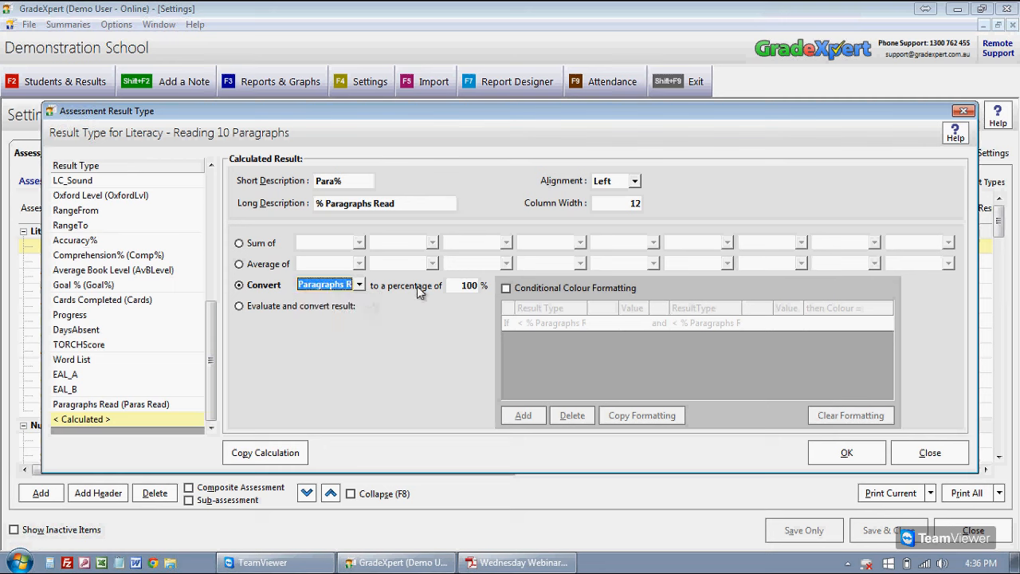
pyautogui.click(455, 286)
pyautogui.click(460, 285)
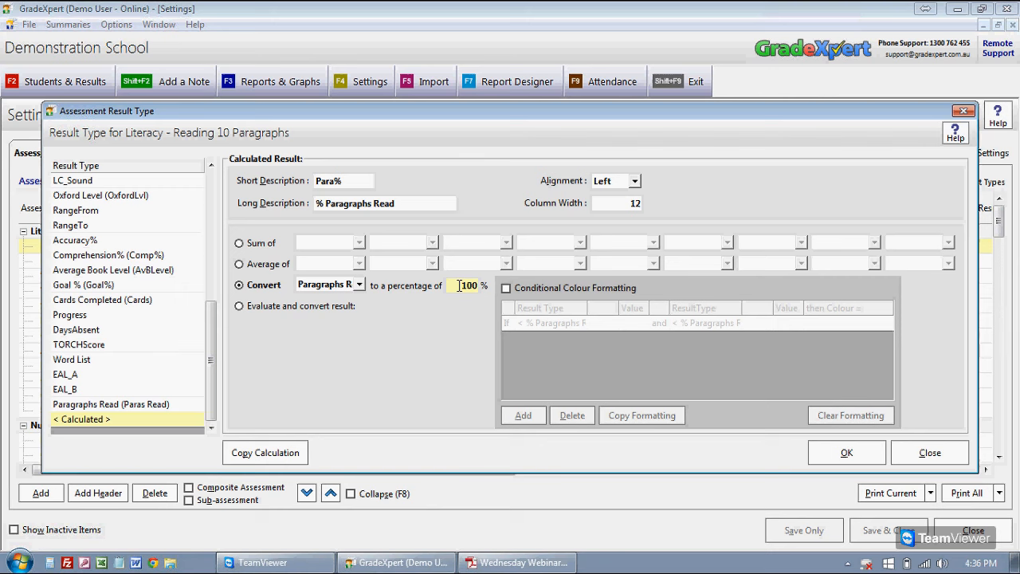
# Switch the calculation to evaluate and convert results, adding a rule that gives final result D when Accuracy% < 50
pyautogui.click(257, 310)
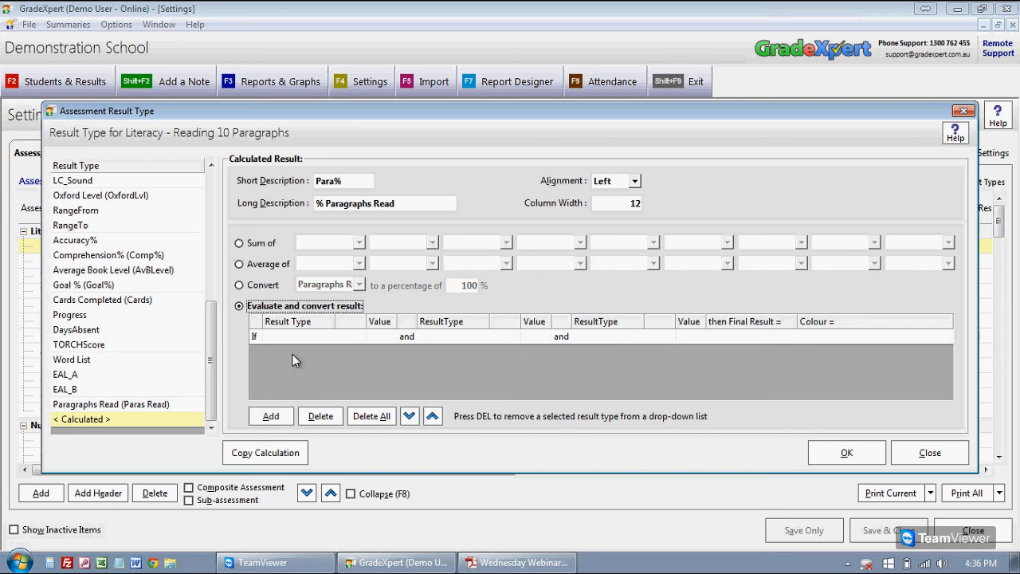
pyautogui.click(299, 336)
pyautogui.click(327, 338)
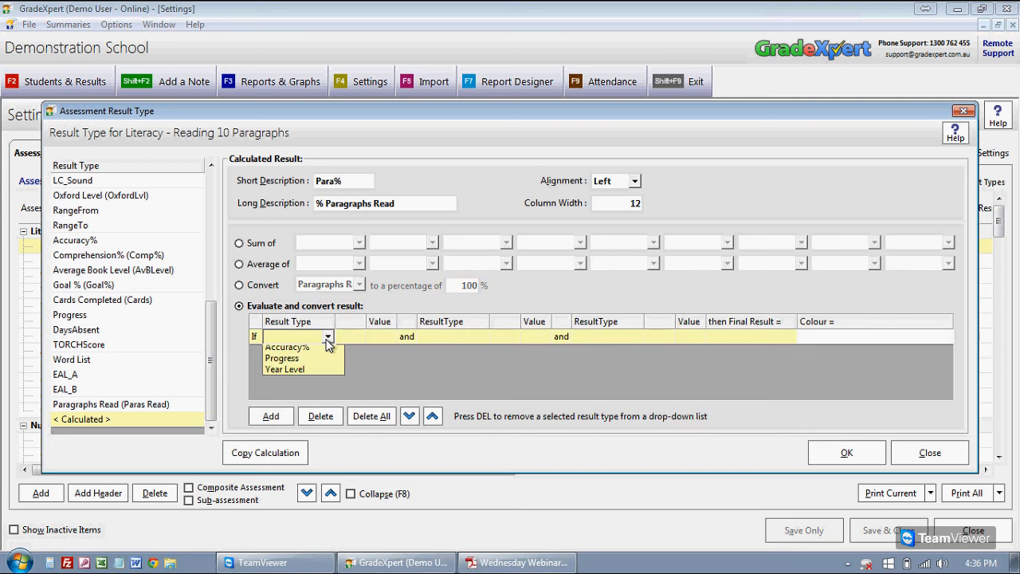
pyautogui.click(319, 362)
pyautogui.click(345, 337)
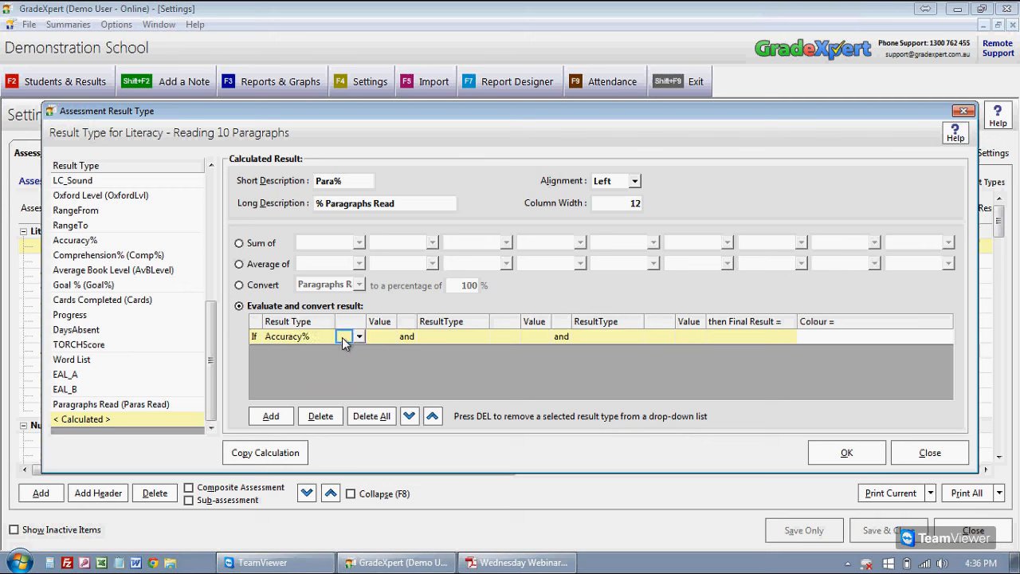
pyautogui.click(358, 337)
pyautogui.click(352, 351)
pyautogui.write('50')
pyautogui.click(733, 338)
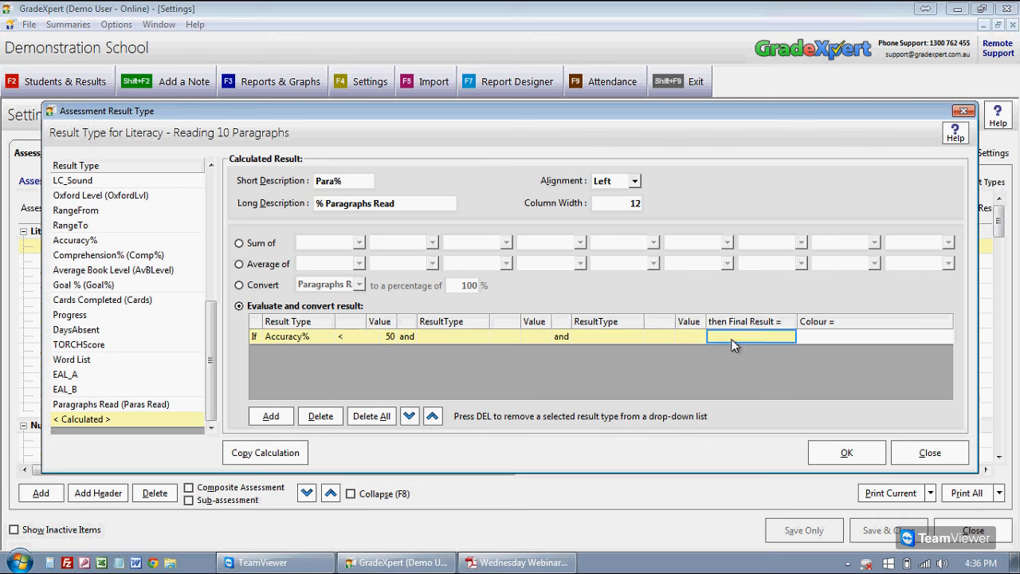
pyautogui.write('D')
# Add a second evaluation rule whose first condition is Accuracy% >= 50
pyautogui.click(271, 416)
pyautogui.click(342, 353)
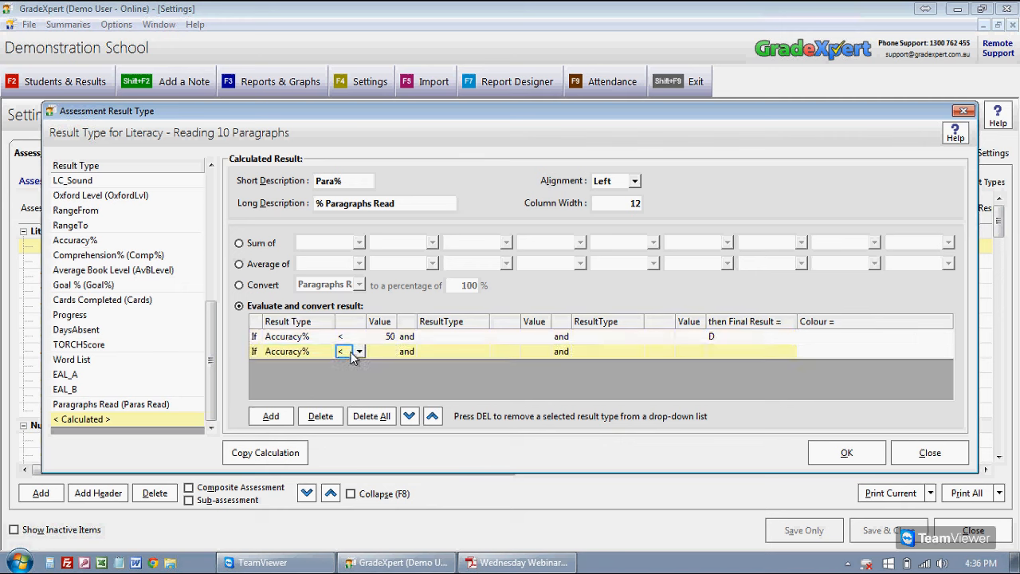
pyautogui.click(359, 353)
pyautogui.click(360, 401)
pyautogui.click(385, 353)
pyautogui.write('50')
pyautogui.press('Tab')
# Complete the second rule with the condition Accuracy% <= 70 and a final result of C
pyautogui.click(482, 351)
pyautogui.click(479, 365)
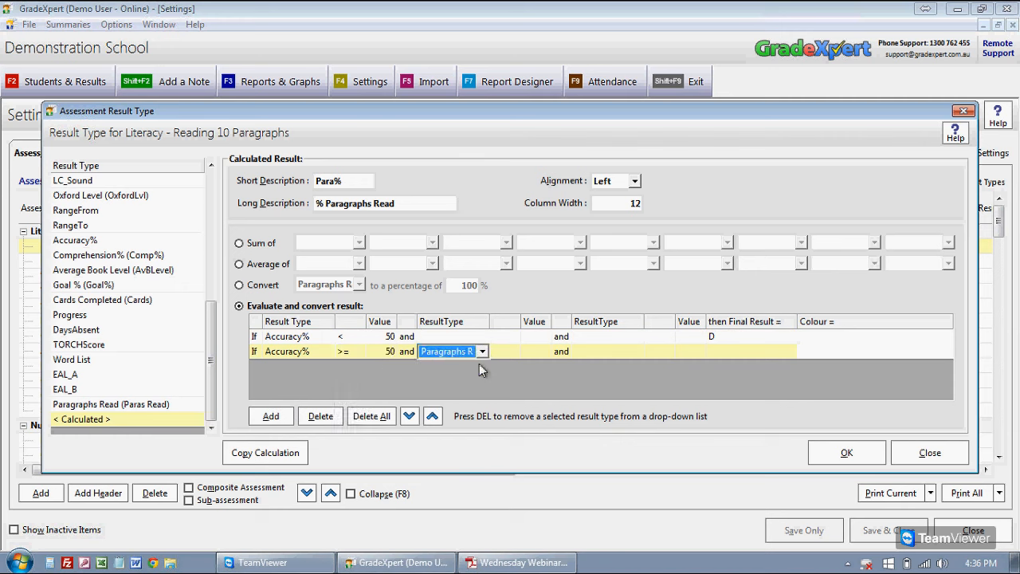
pyautogui.click(482, 352)
pyautogui.click(471, 377)
pyautogui.click(482, 352)
pyautogui.click(510, 353)
pyautogui.click(512, 352)
pyautogui.click(521, 364)
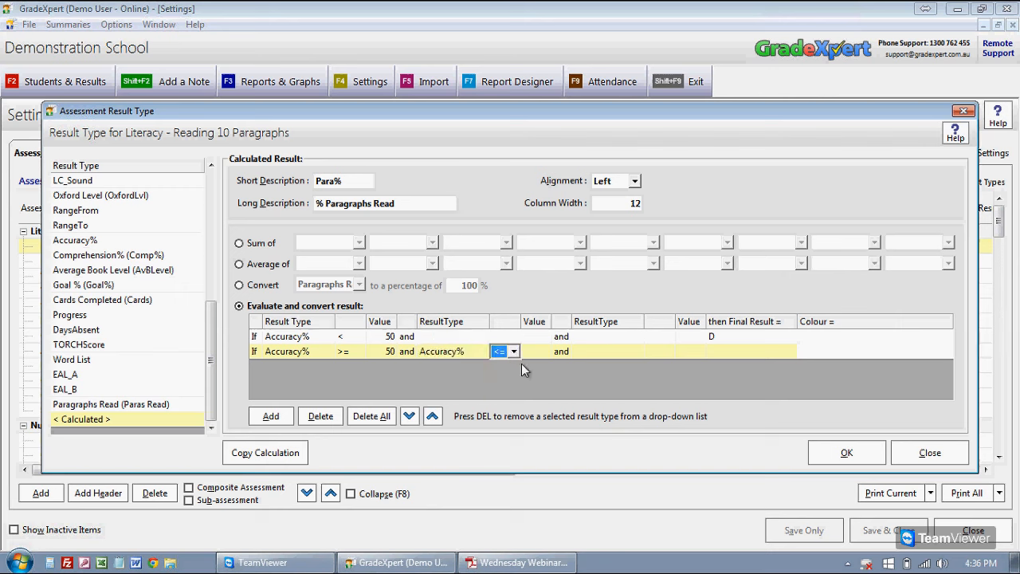
pyautogui.click(530, 354)
pyautogui.write('70')
pyautogui.click(736, 357)
pyautogui.write('C')
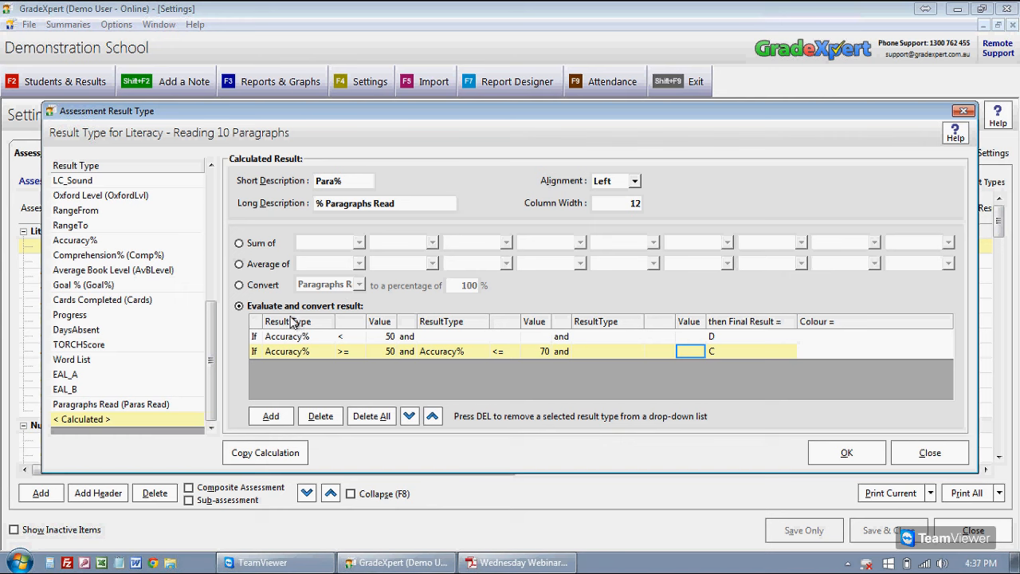
# Return the calculation to converting Paragraphs Read to a percentage and accept the calculated result type
pyautogui.click(277, 288)
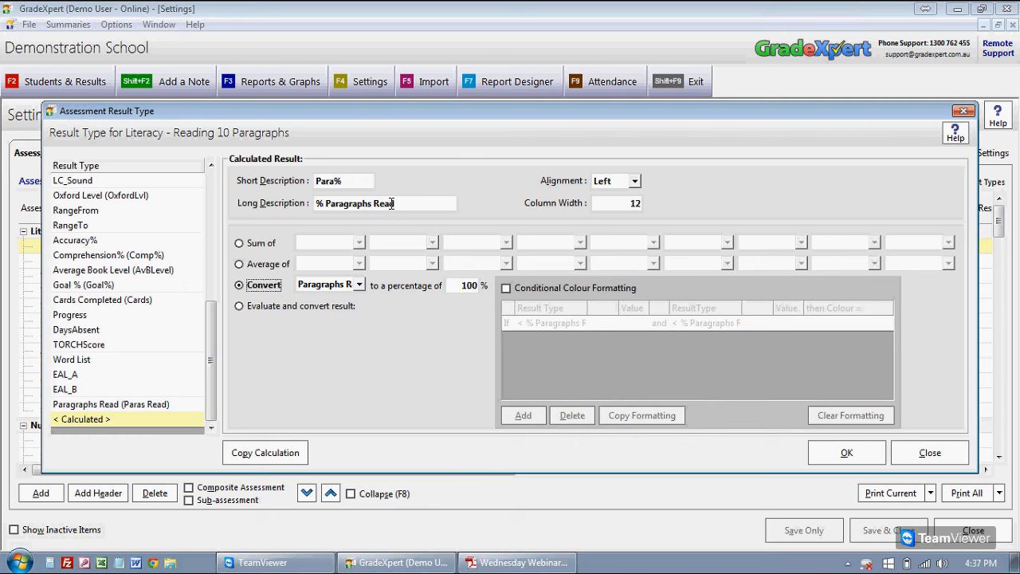
pyautogui.click(869, 453)
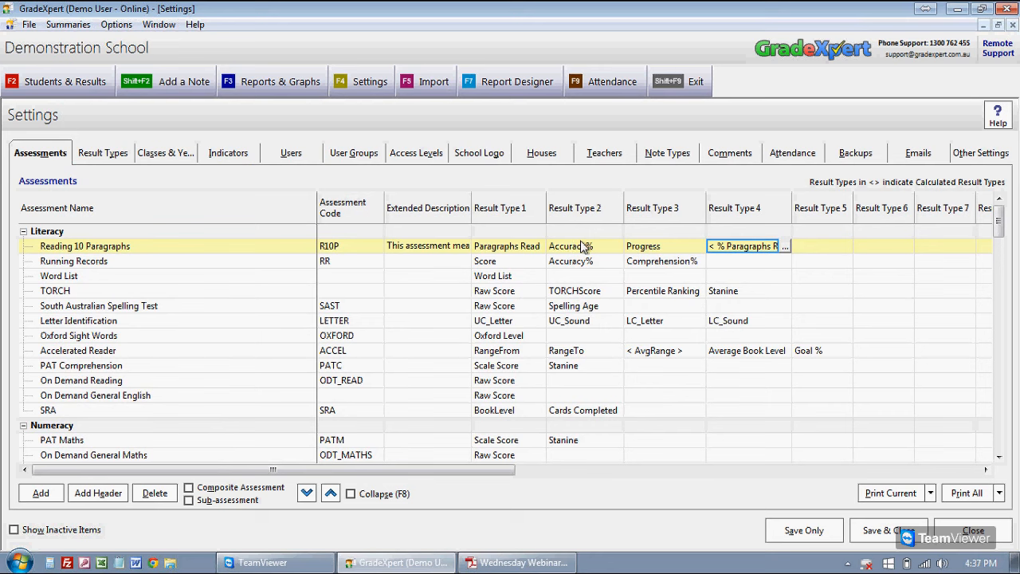
# Move the calculated % Paragraphs Read result to the Result Type 2 position of Reading 10 Paragraphs and save the settings
pyautogui.rightClick(751, 250)
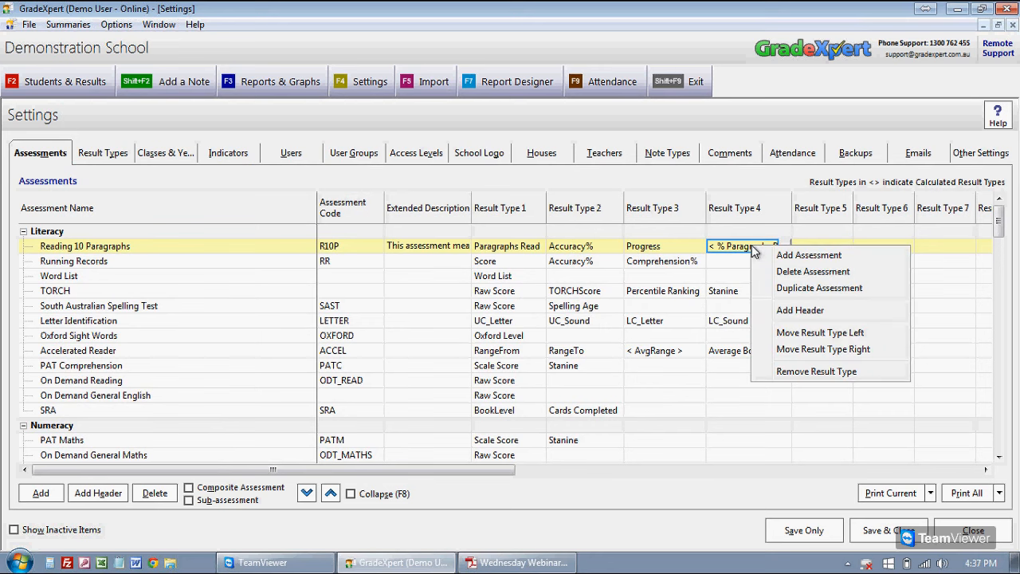
pyautogui.click(789, 333)
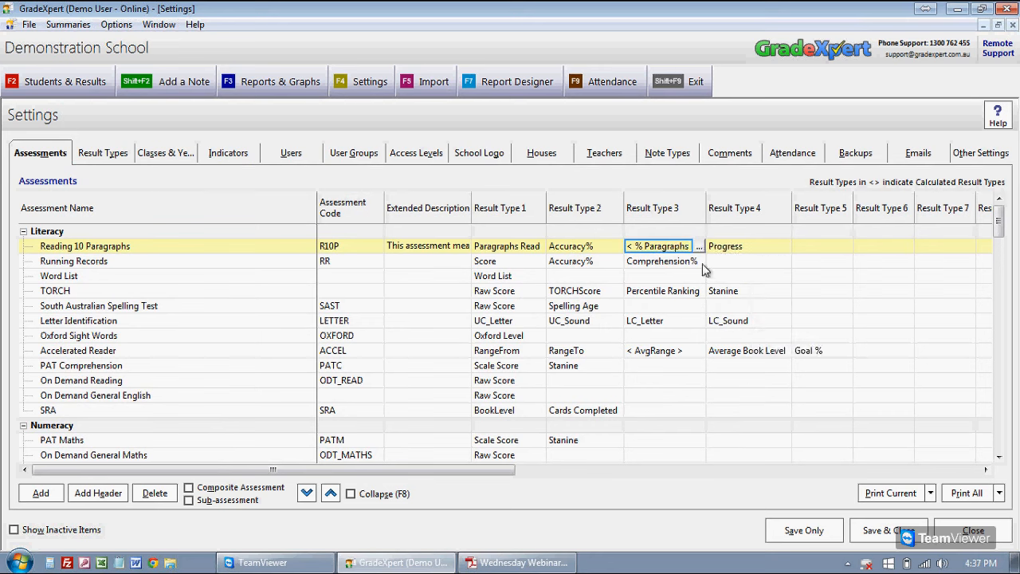
pyautogui.rightClick(669, 247)
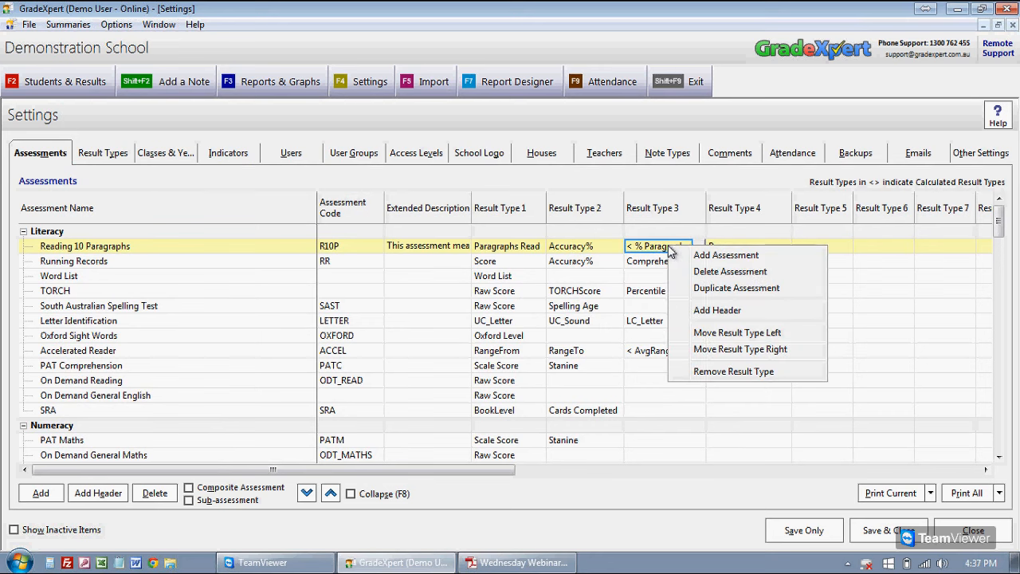
pyautogui.click(705, 334)
pyautogui.click(523, 249)
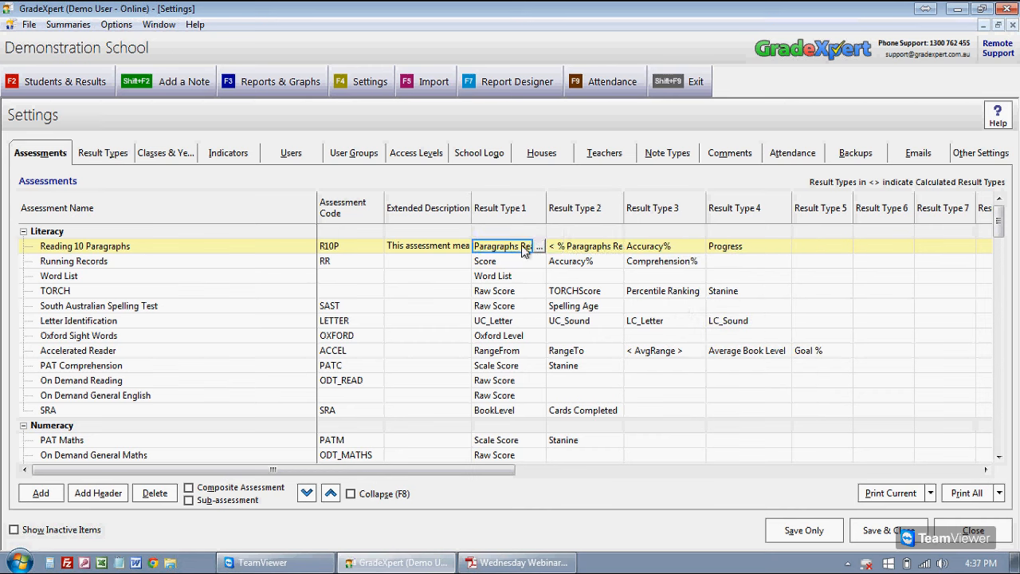
pyautogui.click(571, 249)
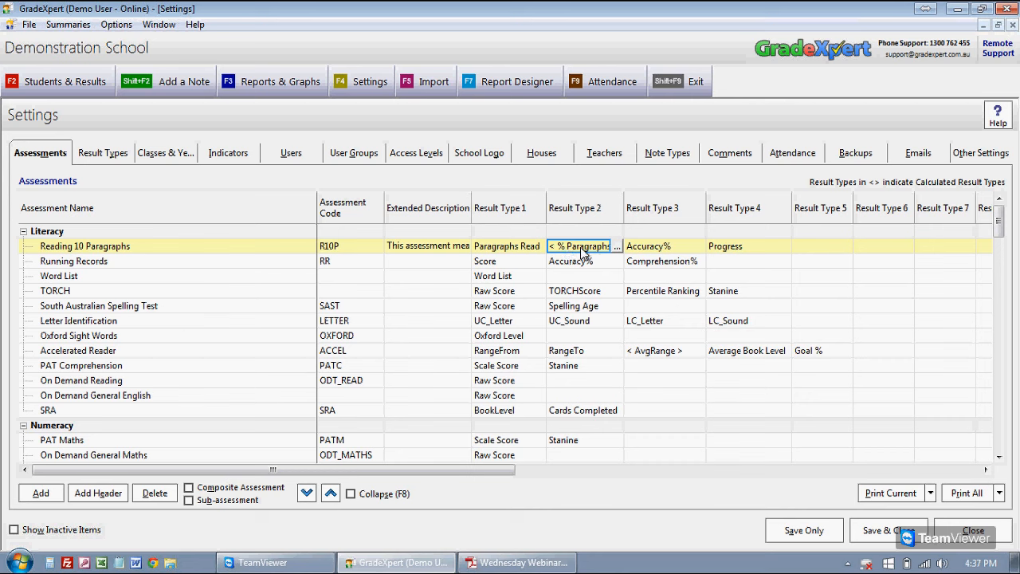
pyautogui.click(676, 250)
pyautogui.click(738, 248)
pyautogui.click(886, 530)
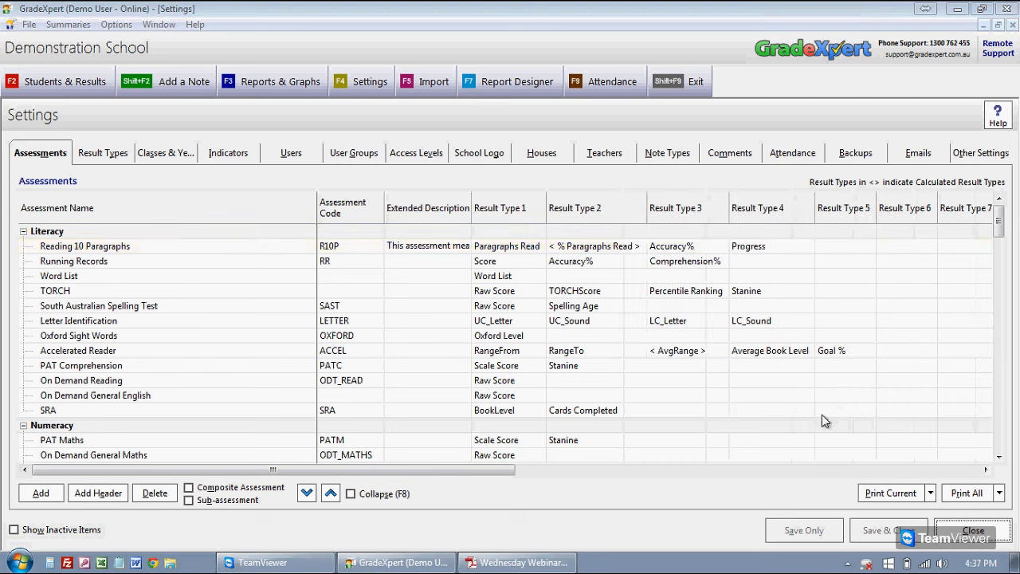
# Open the class list for students and results and add the Reading 10 Paragraphs assessment
pyautogui.click(76, 83)
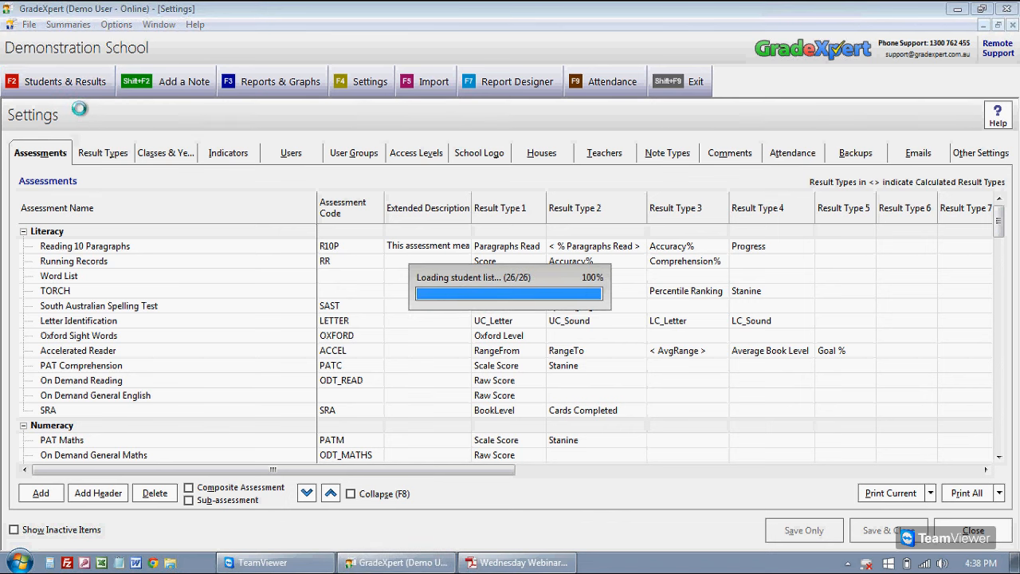
pyautogui.click(630, 152)
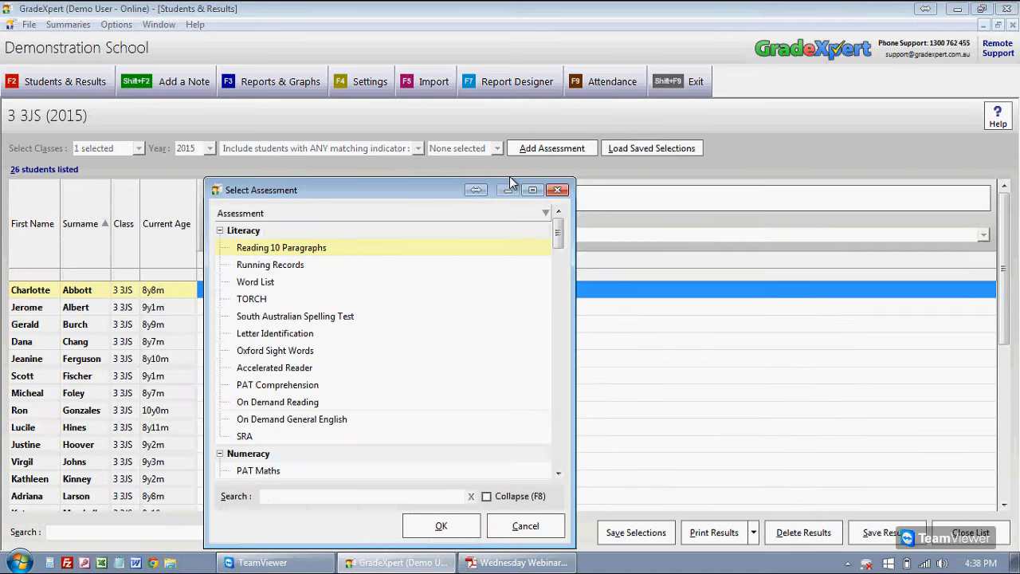
pyautogui.doubleClick(285, 244)
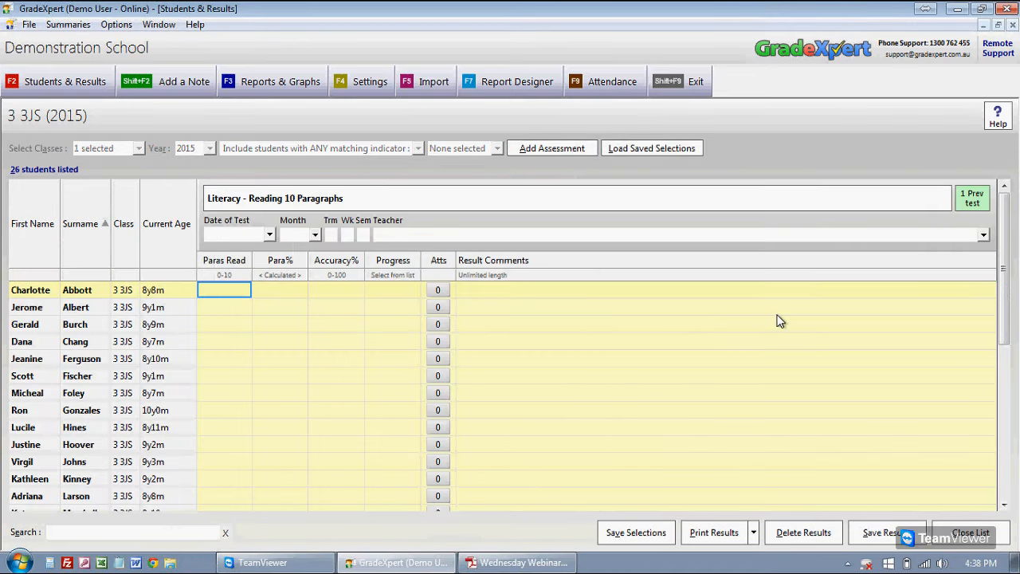
# Set the test month to Apr for the new Reading 10 Paragraphs results
pyautogui.click(278, 292)
pyautogui.click(244, 292)
pyautogui.click(249, 288)
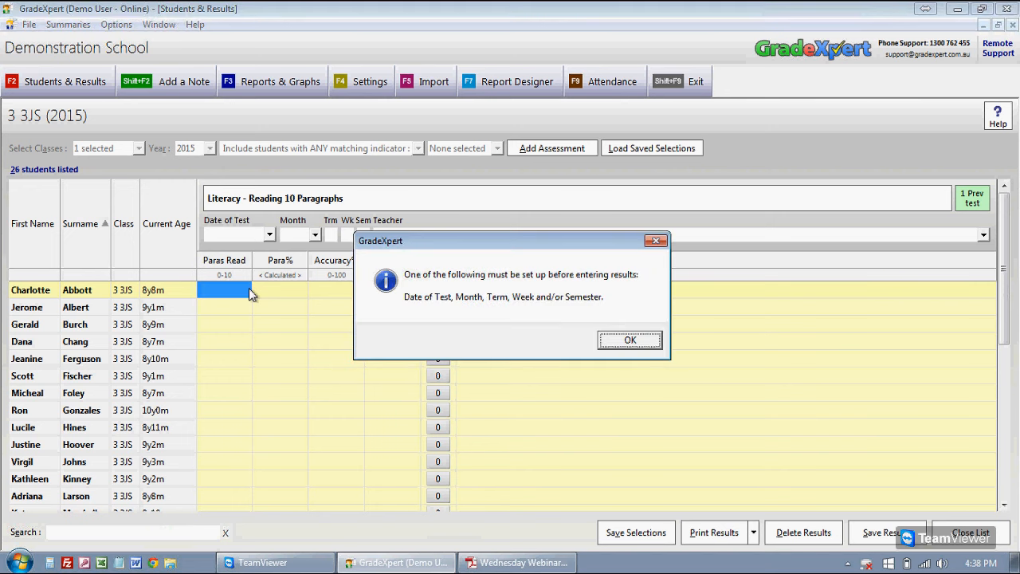
pyautogui.press('Return')
pyautogui.click(306, 235)
pyautogui.click(293, 283)
# Enter 8 paragraphs read, 50 accuracy and Poor progress for the first student
pyautogui.write('8')
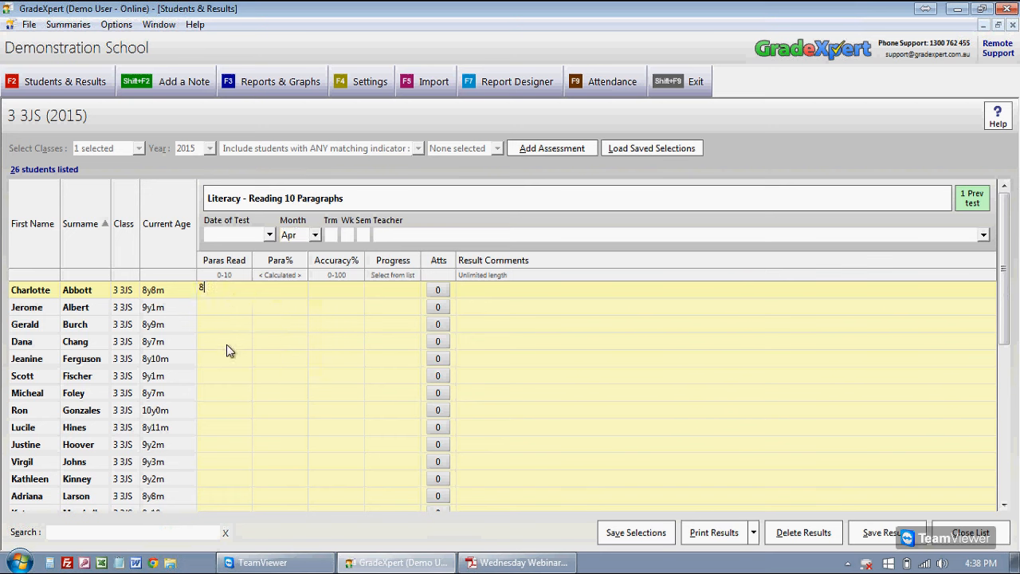
pyautogui.press('Tab')
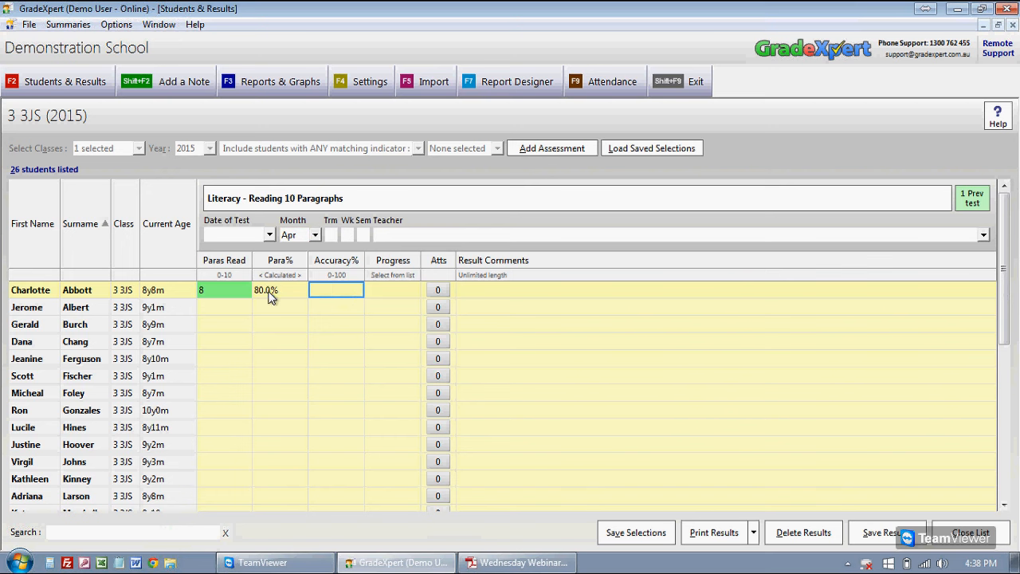
pyautogui.write('50')
pyautogui.press('Tab')
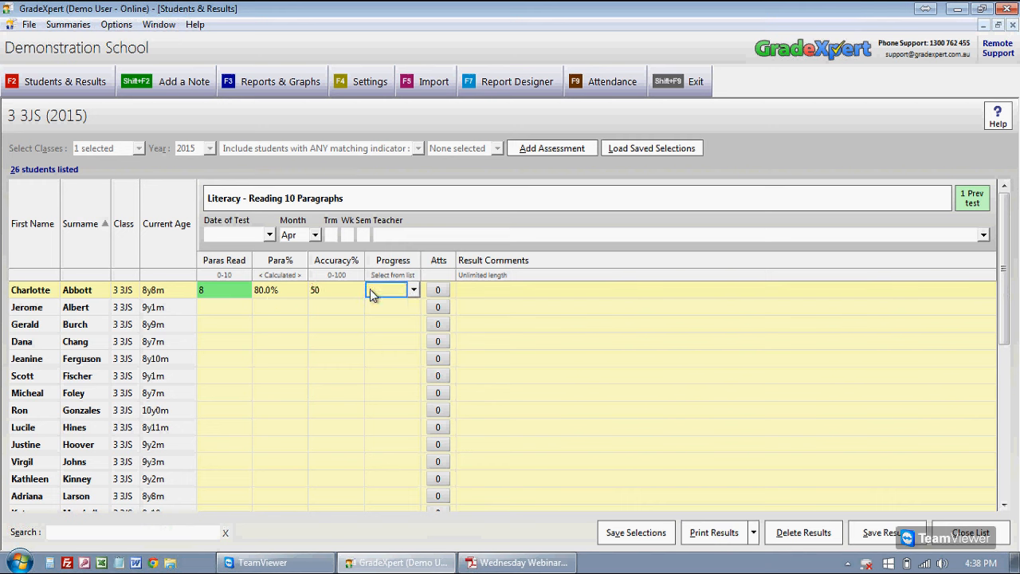
pyautogui.click(412, 291)
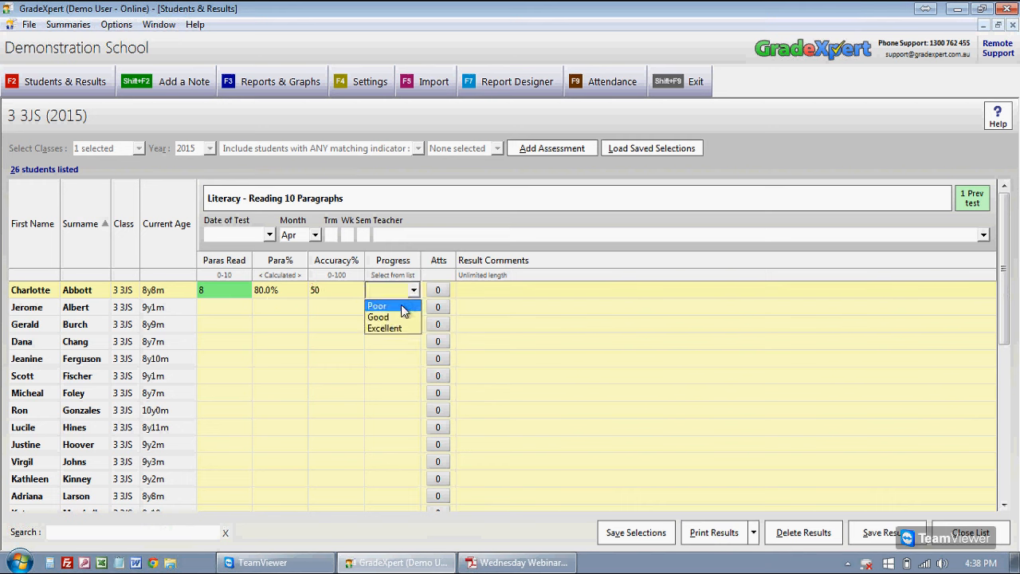
pyautogui.click(401, 307)
# Enter paragraphs read for the next eleven students as 6, 5, 4, 3, 4, 5, 6, 7, 8, 9 and 10
pyautogui.click(333, 314)
pyautogui.click(239, 315)
pyautogui.write('6')
pyautogui.press('Return')
pyautogui.write('5')
pyautogui.press('Return')
pyautogui.write('4')
pyautogui.press('Return')
pyautogui.write('3 4')
pyautogui.press('Return')
pyautogui.write('5')
pyautogui.press('Return')
pyautogui.write('6')
pyautogui.press('Return')
pyautogui.write('7')
pyautogui.press('Return')
pyautogui.write('8')
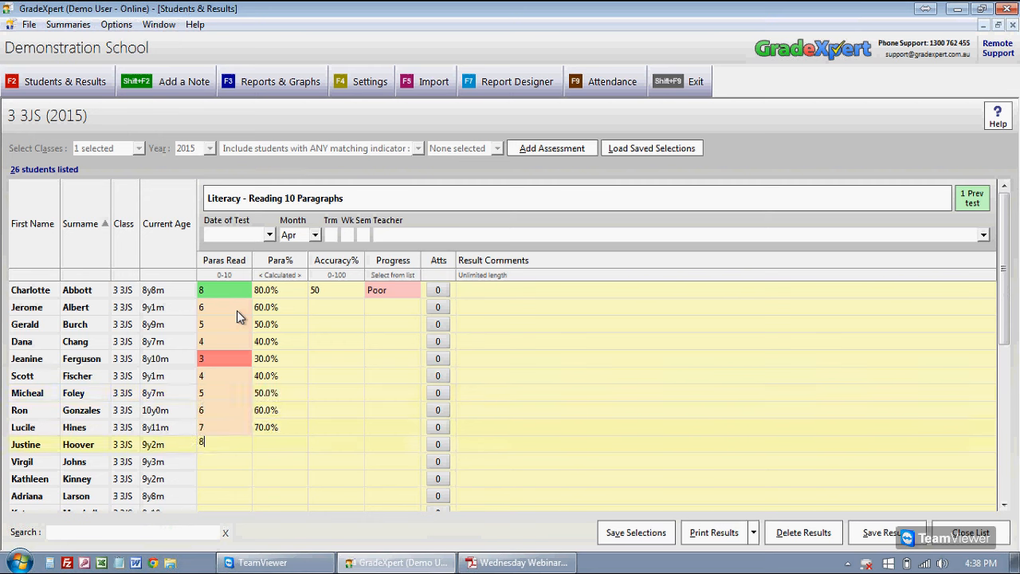
pyautogui.press('Return')
pyautogui.write('9')
pyautogui.press('Return')
pyautogui.write('1')
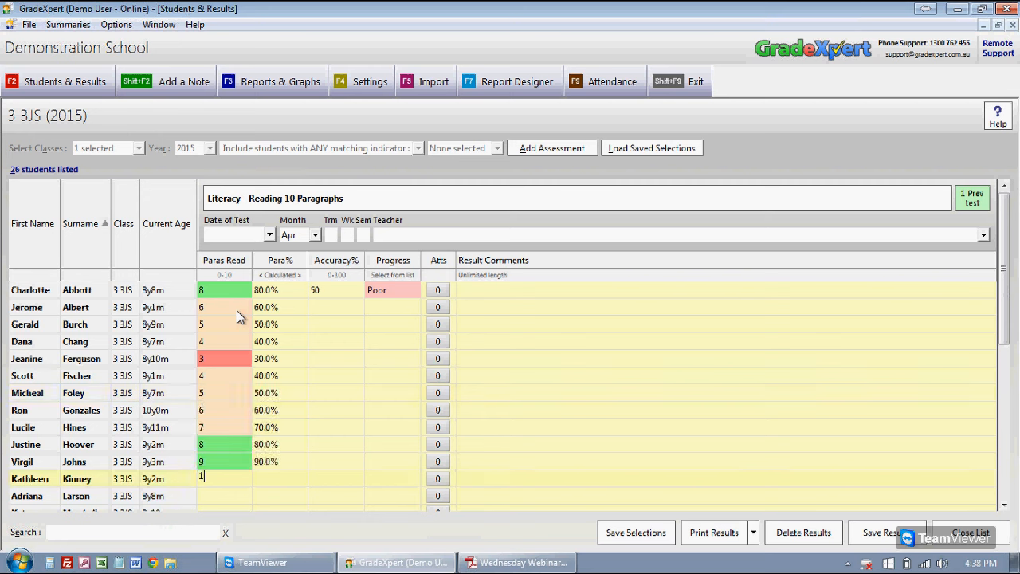
pyautogui.write('0')
pyautogui.press('Return')
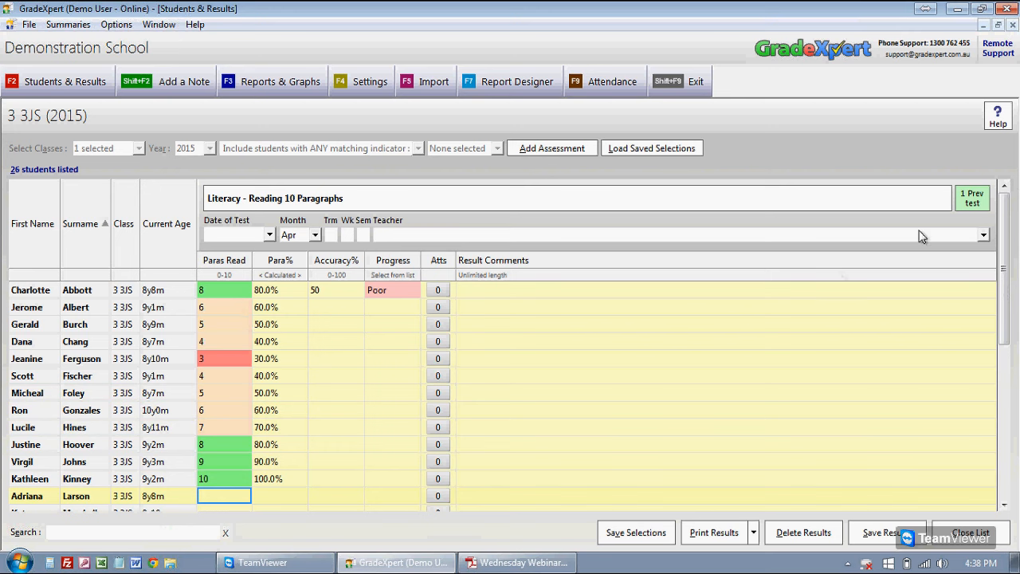
# Load the previous May 2015 test without saving the April entries and check the calculated Para% of the first five students
pyautogui.click(973, 199)
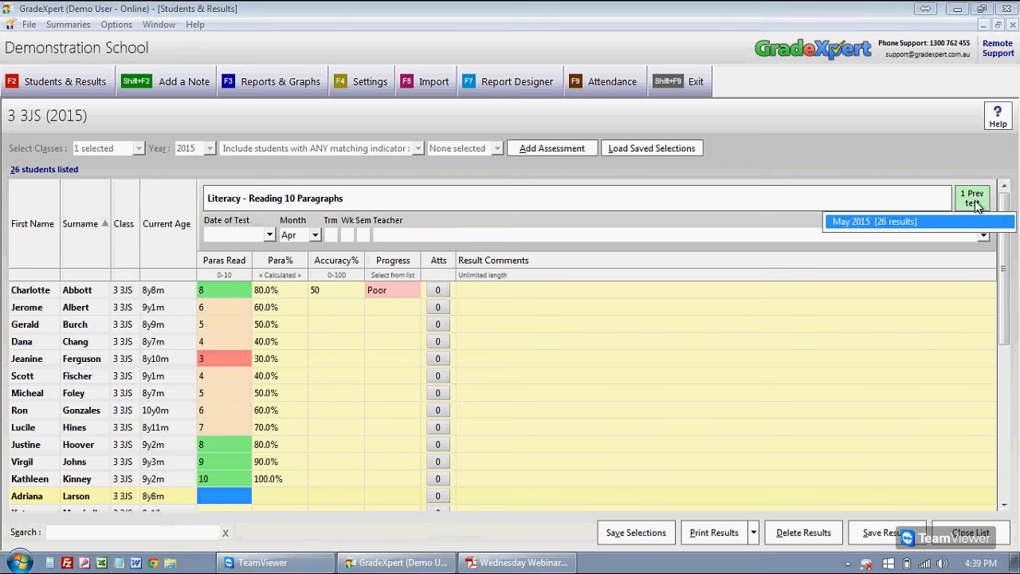
pyautogui.click(913, 223)
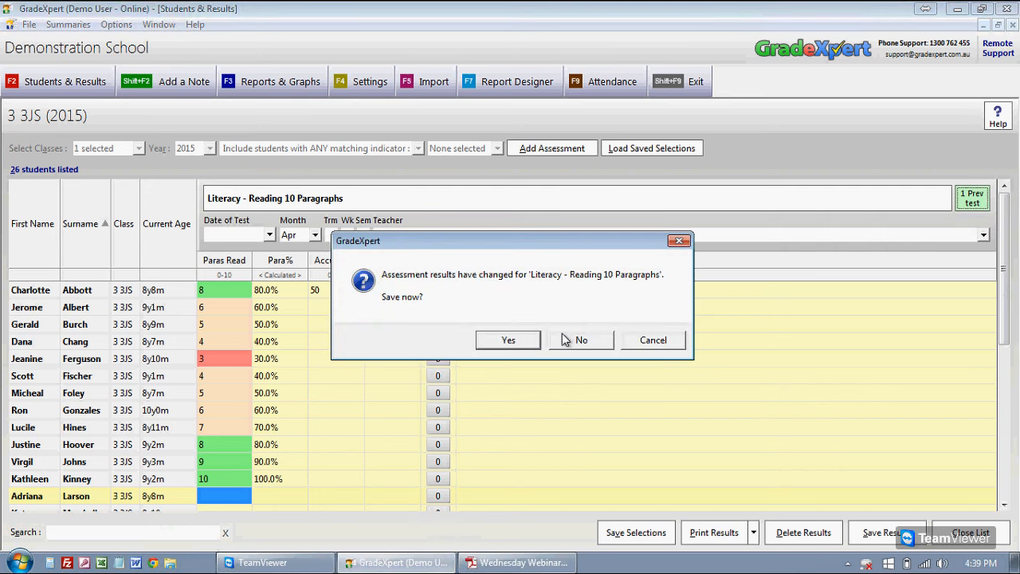
pyautogui.click(564, 340)
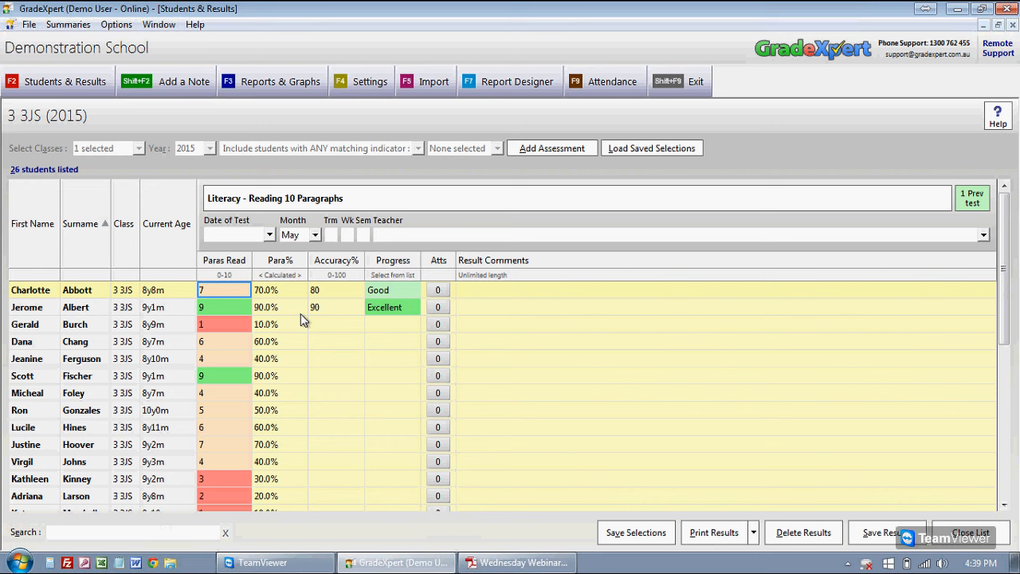
pyautogui.click(279, 294)
pyautogui.click(277, 309)
pyautogui.click(280, 326)
pyautogui.click(280, 340)
pyautogui.click(281, 359)
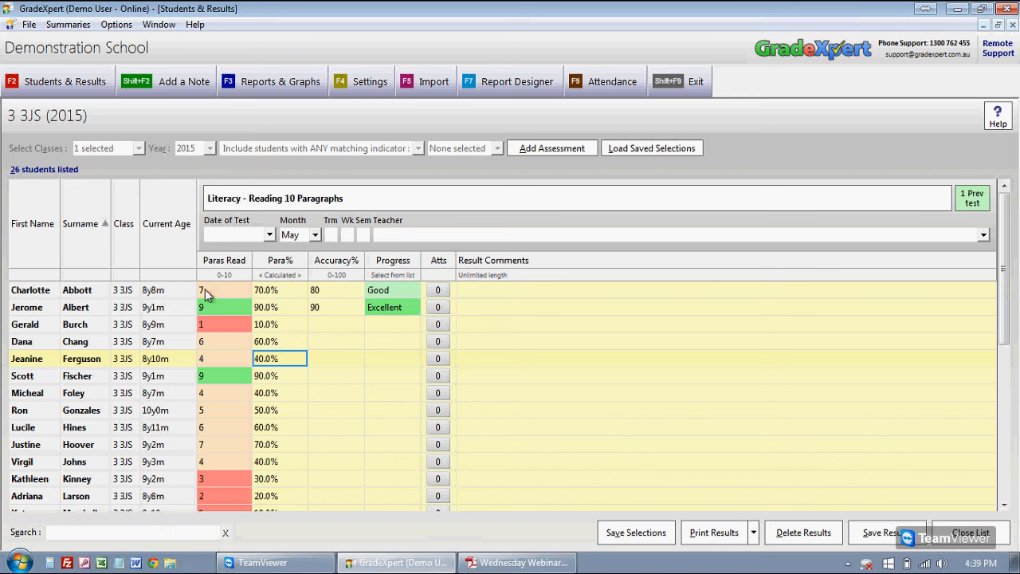
# Set the first student's paragraphs read to 6 and close the results list, saving despite the missing results
pyautogui.click(234, 289)
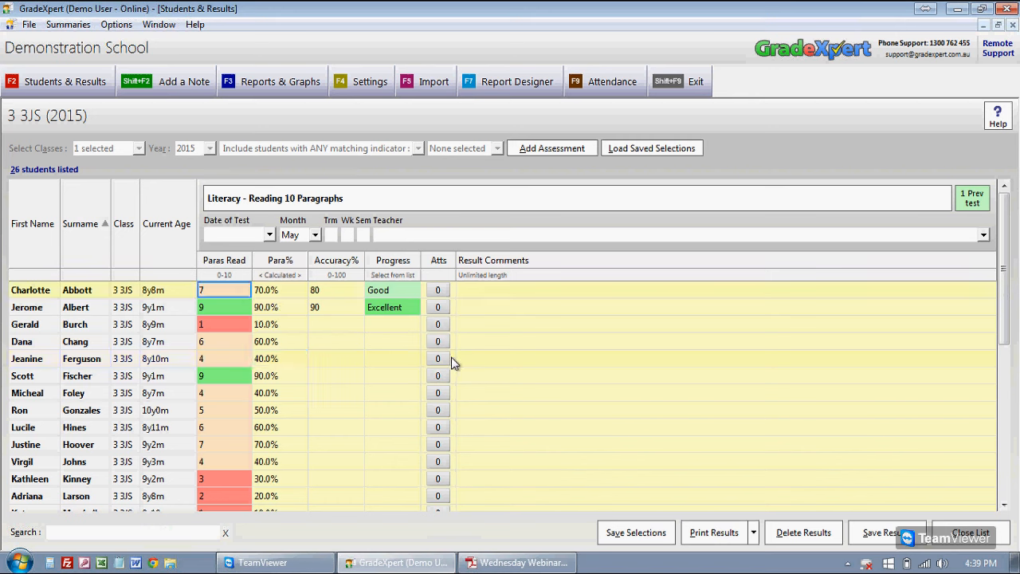
pyautogui.write('6')
pyautogui.press('Tab')
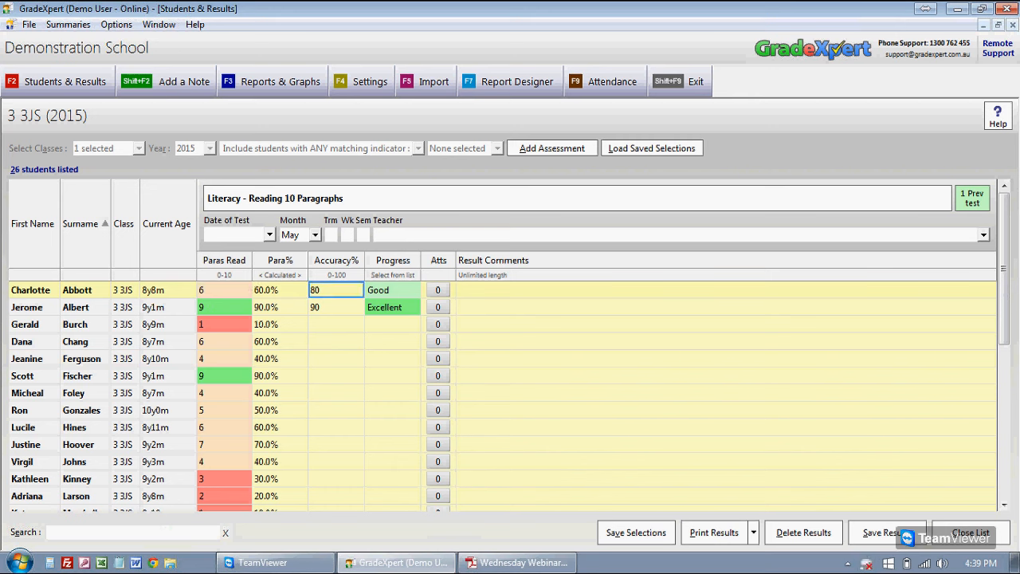
pyautogui.click(954, 535)
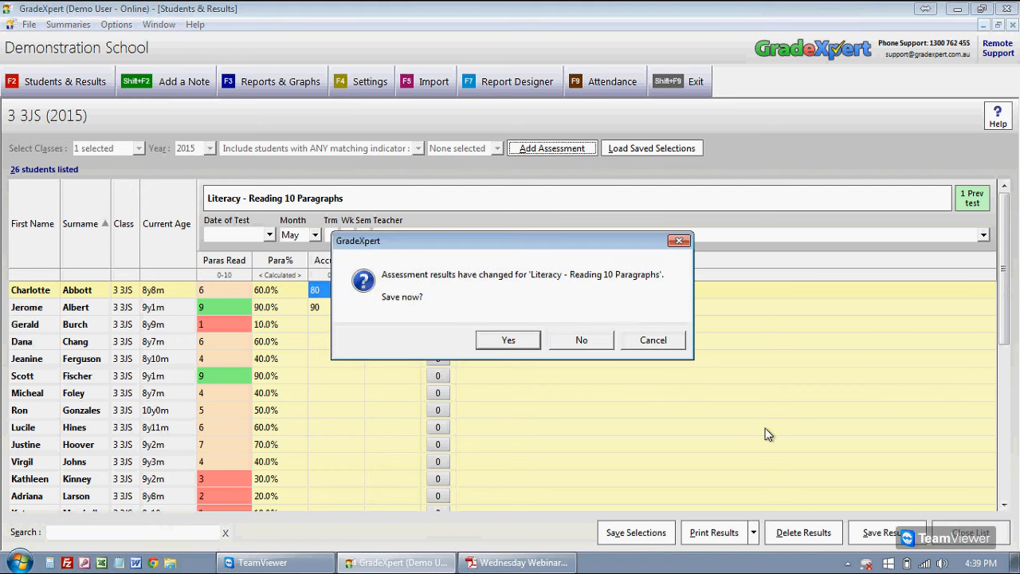
pyautogui.click(531, 341)
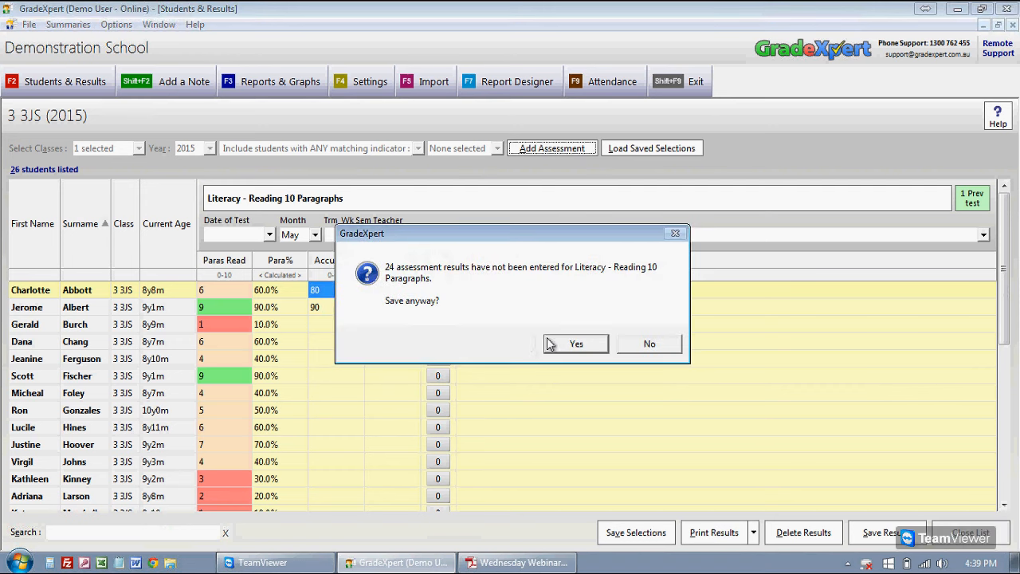
pyautogui.click(550, 343)
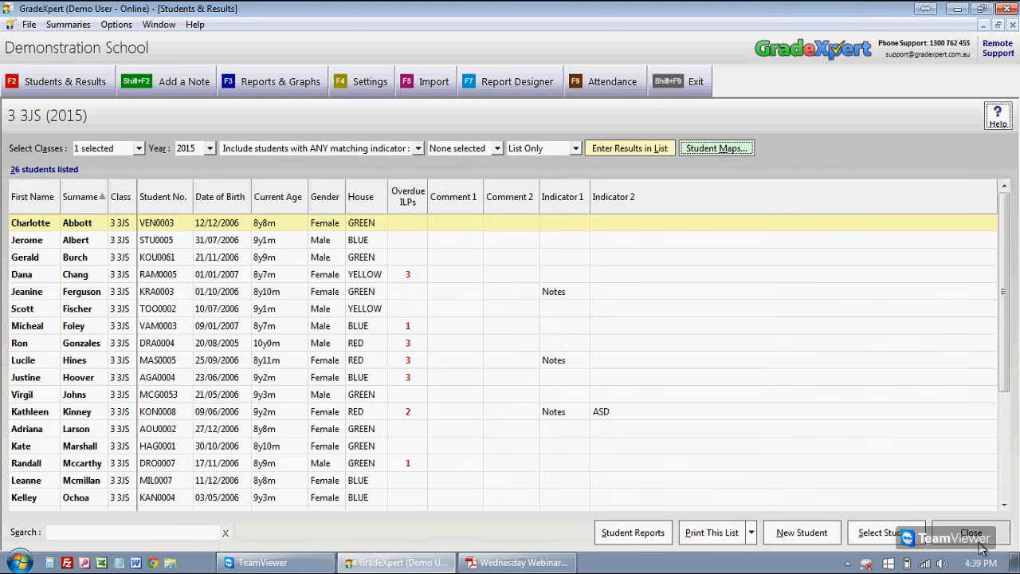
# Duplicate the Reading 10 Paragraphs assessment in the assessment settings
pyautogui.press('F4')
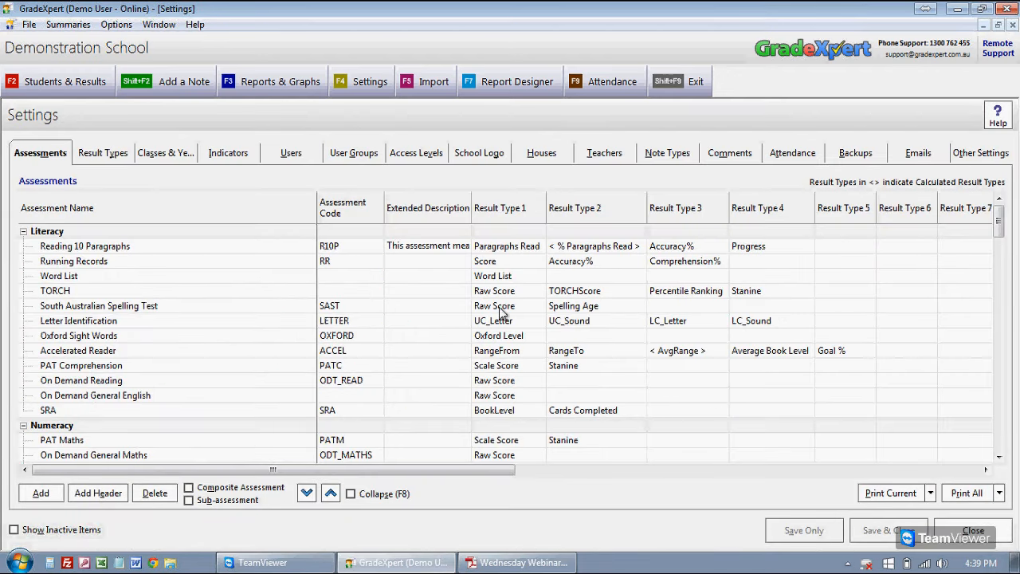
pyautogui.click(297, 248)
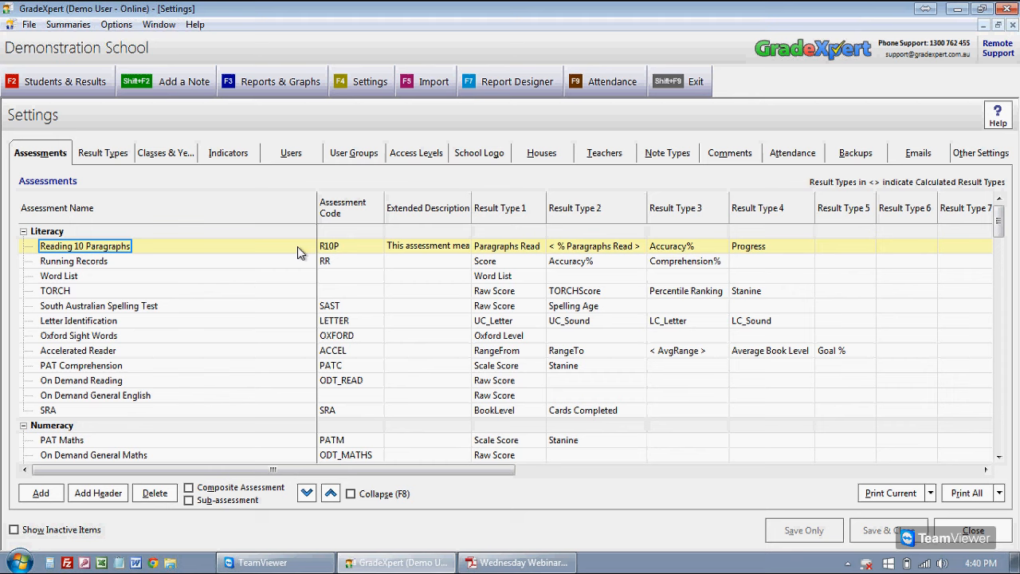
pyautogui.rightClick(110, 249)
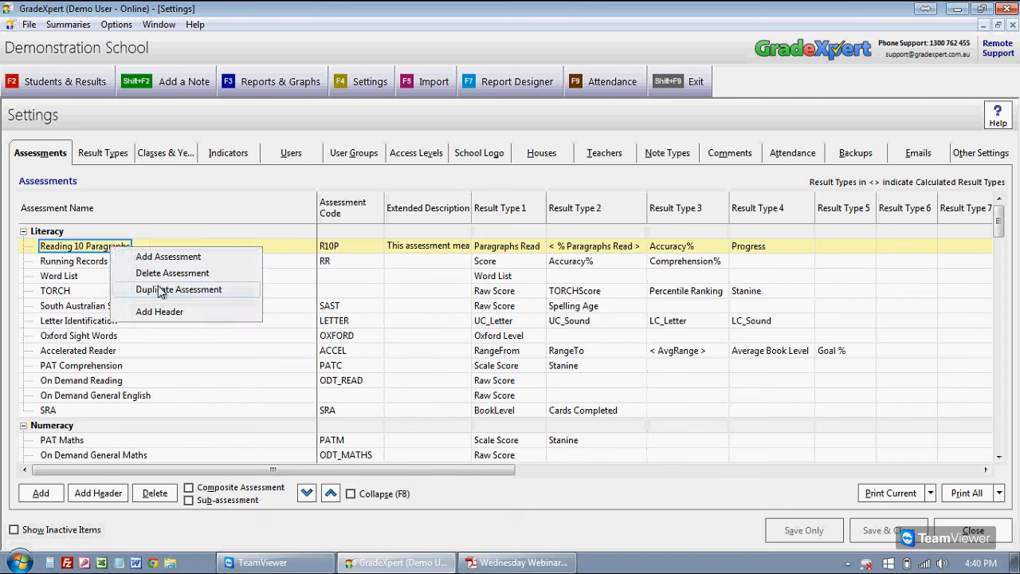
pyautogui.click(233, 292)
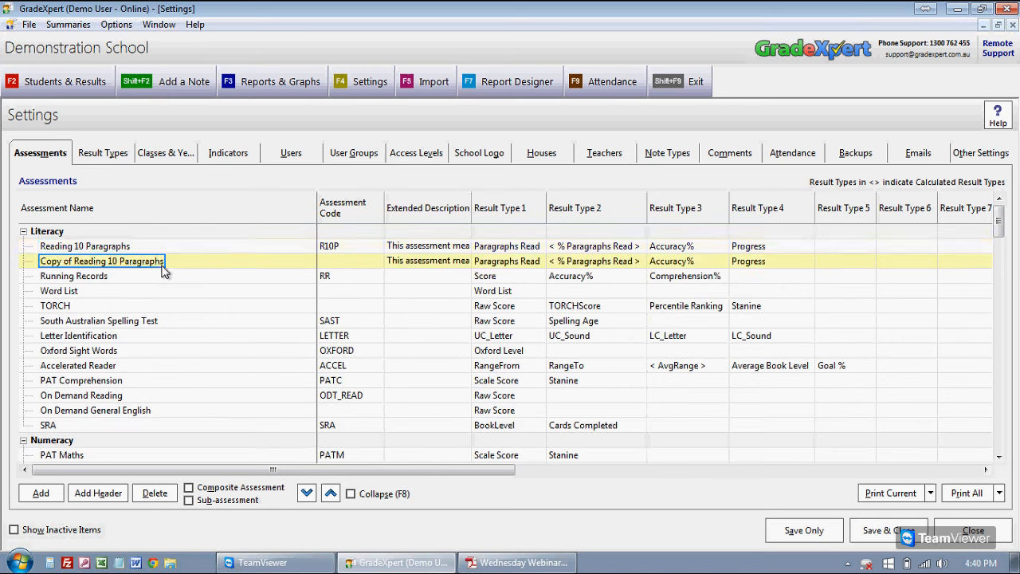
# Rename the duplicated assessment as Reading 20 Paragraphs
pyautogui.click(369, 261)
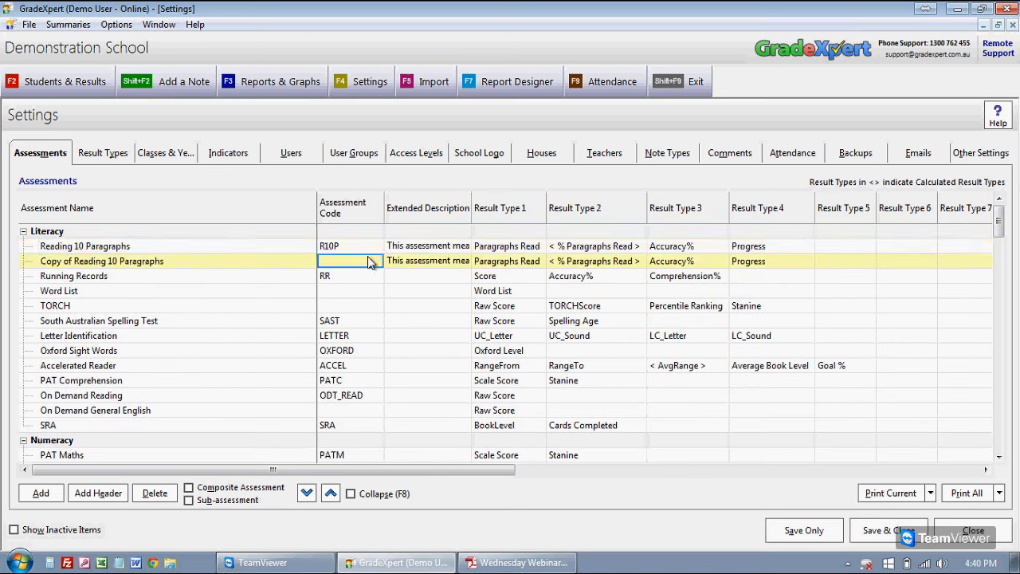
pyautogui.click(187, 264)
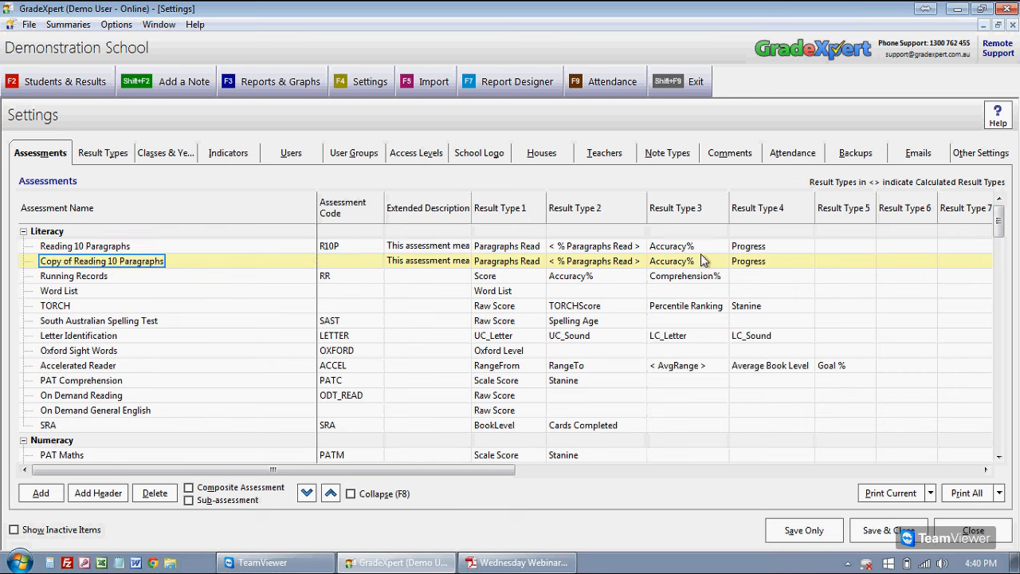
pyautogui.click(96, 262)
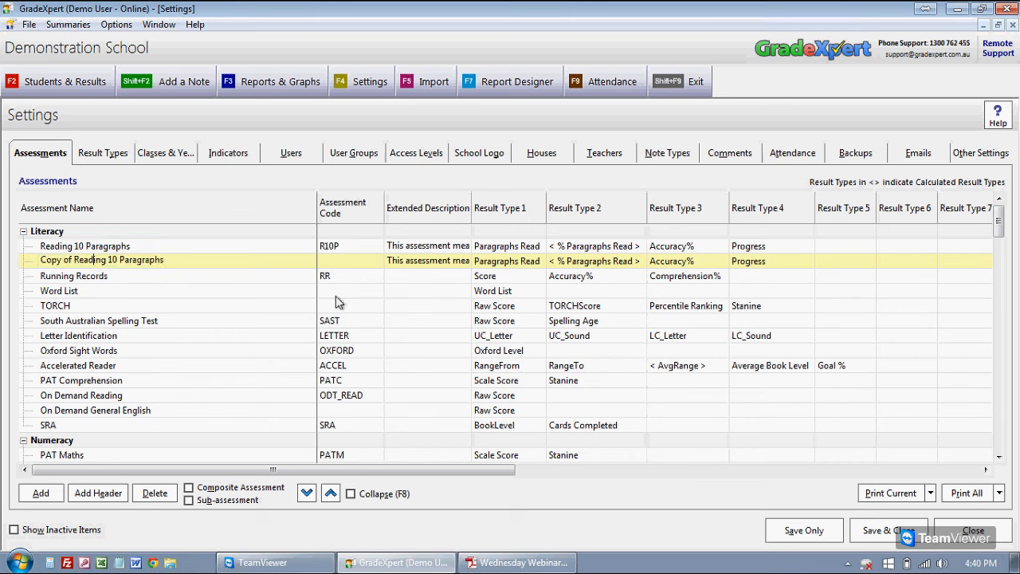
pyautogui.press('BackSpace')
pyautogui.press('BackSpace')
pyautogui.press('BackSpace')
pyautogui.press('BackSpace')
pyautogui.press('BackSpace')
pyautogui.press('BackSpace')
pyautogui.press('BackSpace')
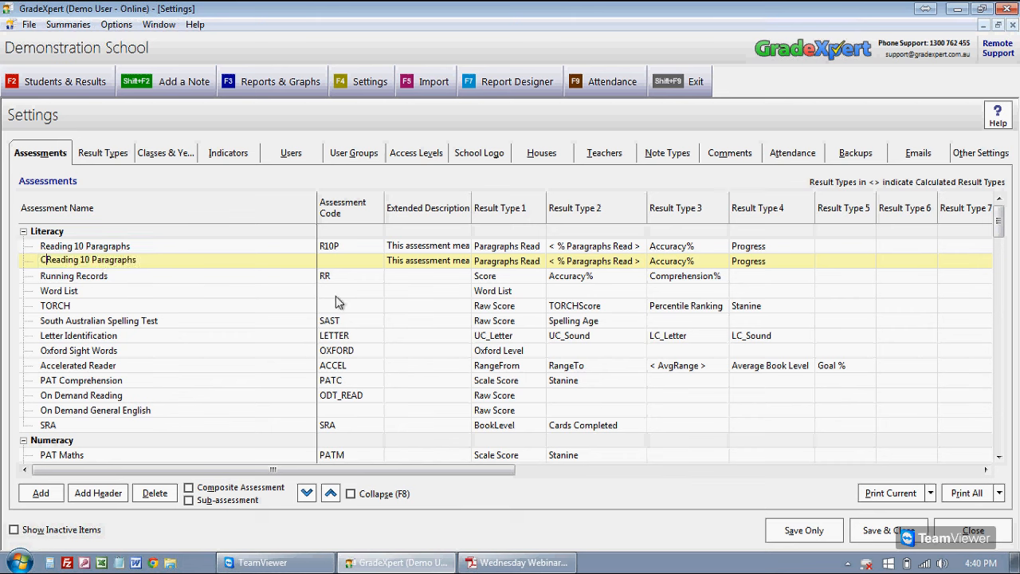
pyautogui.press('BackSpace')
pyautogui.press('Right')
pyautogui.press('Right')
pyautogui.press('Right')
pyautogui.press('Right')
pyautogui.press('Right')
pyautogui.press('Right')
pyautogui.press('Right')
pyautogui.press('Right')
pyautogui.press('Right')
pyautogui.press('BackSpace')
pyautogui.write('2')
pyautogui.press('Return')
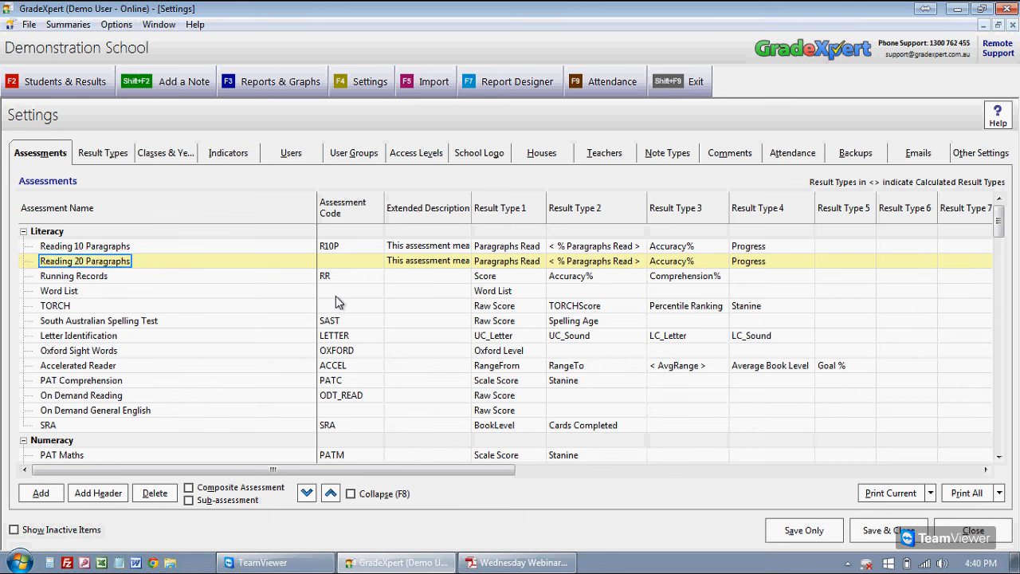
# Enter R20P as the assessment code of Reading 20 Paragraphs
pyautogui.press('Tab')
pyautogui.write('R20P')
pyautogui.press('Tab')
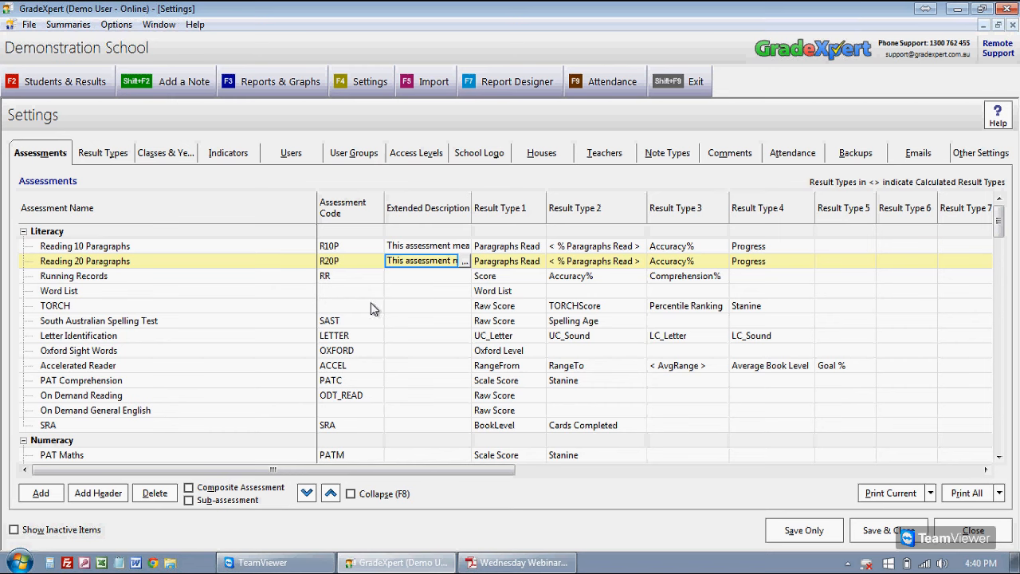
# Replace "ten" with "fifteen" in the extended description of Reading 20 Paragraphs
pyautogui.click(465, 260)
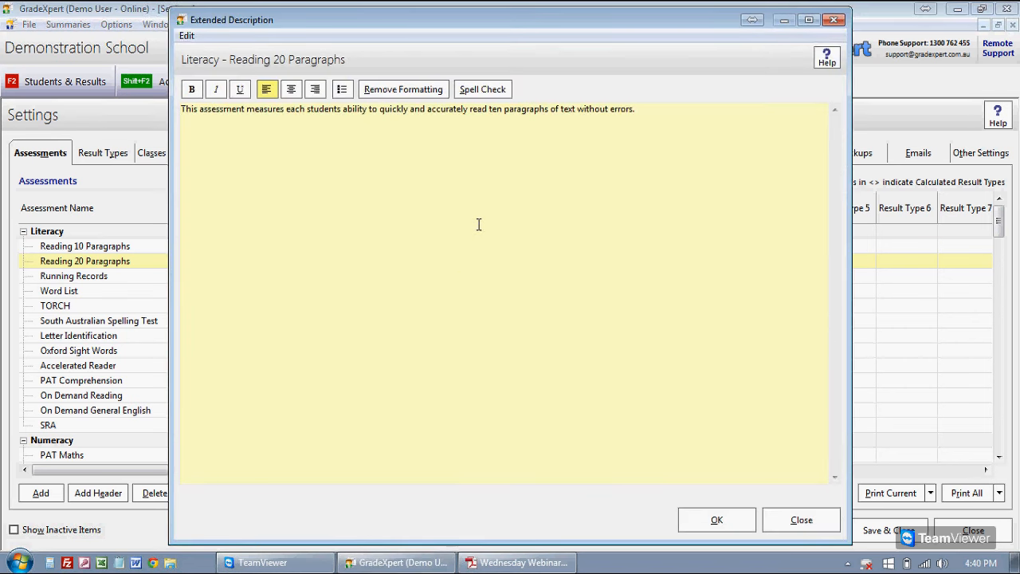
pyautogui.doubleClick(496, 109)
pyautogui.write('fiftee')
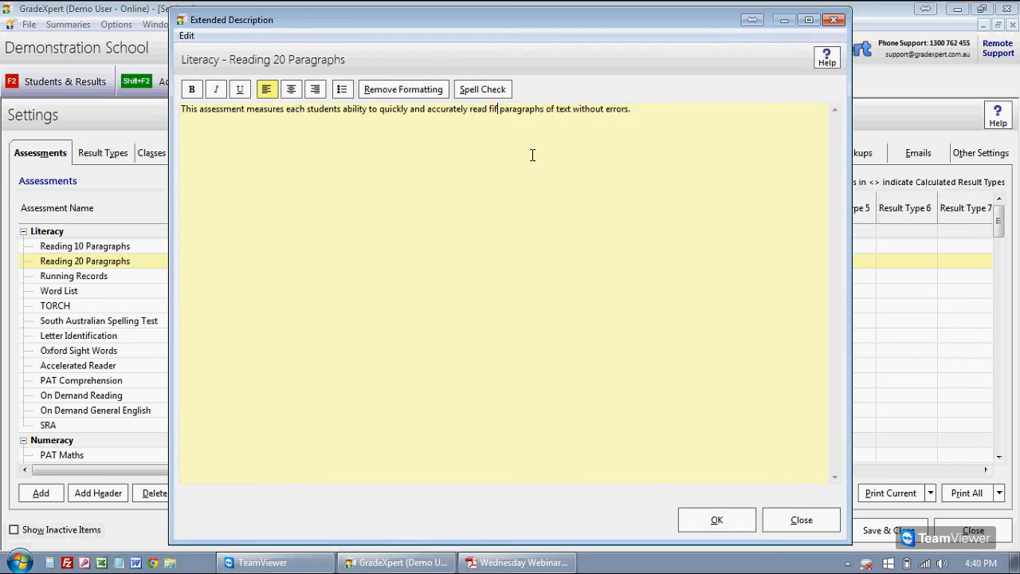
pyautogui.write('n')
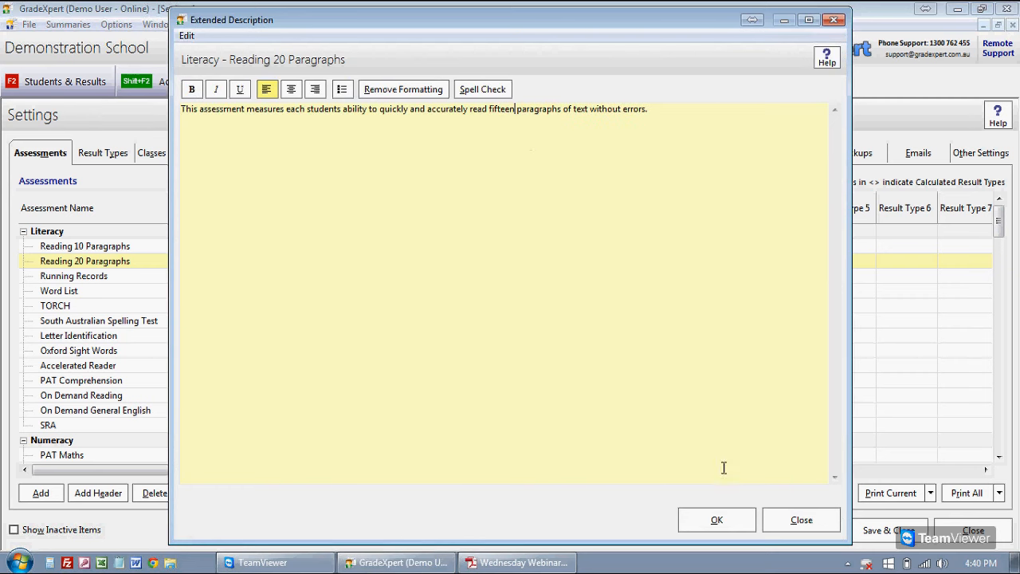
pyautogui.click(718, 520)
# Set the maximum result of the Paragraphs Read result type to 15 for Reading 20 Paragraphs
pyautogui.click(514, 266)
pyautogui.click(539, 263)
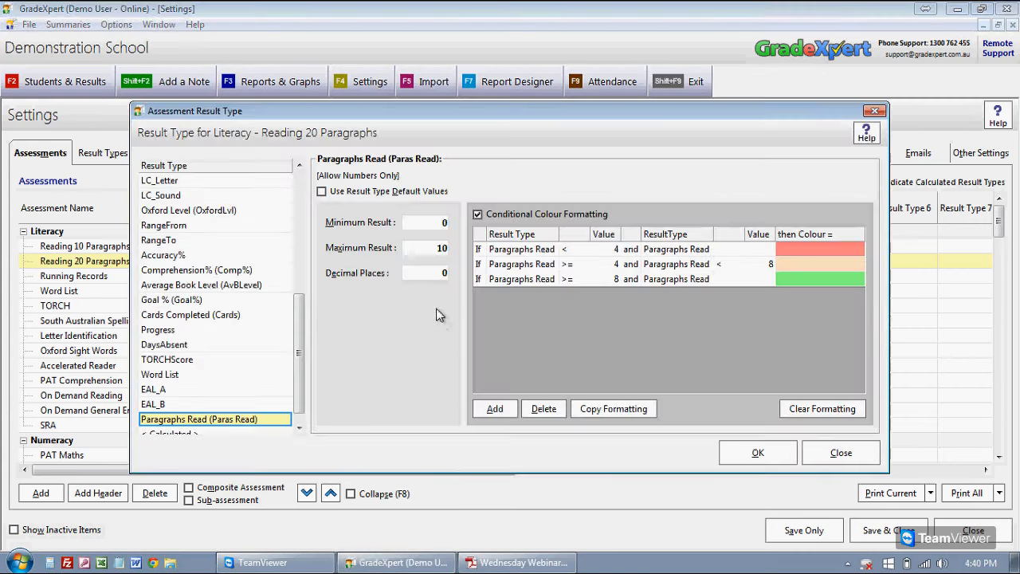
pyautogui.click(432, 248)
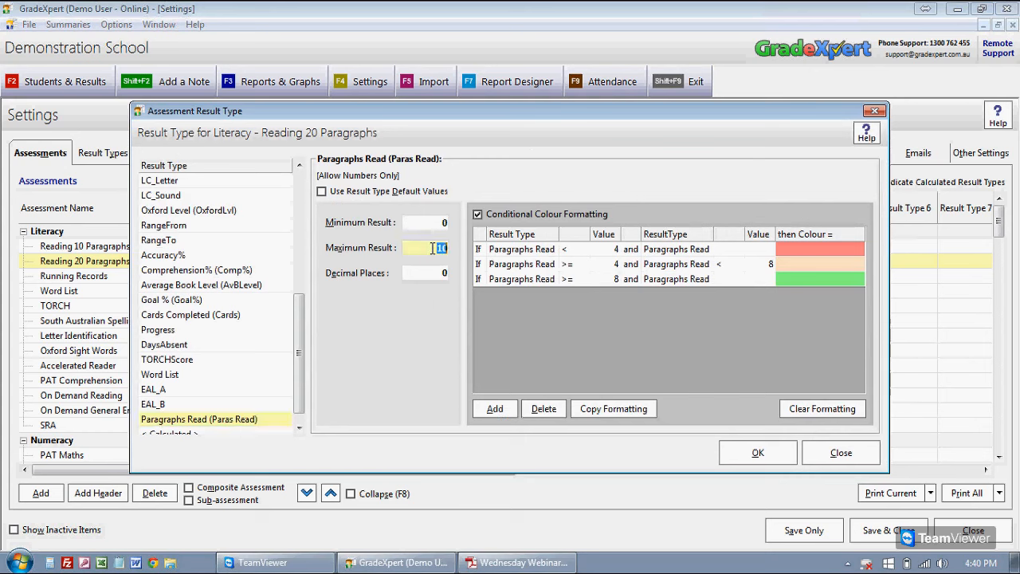
pyautogui.write('15')
pyautogui.click(757, 451)
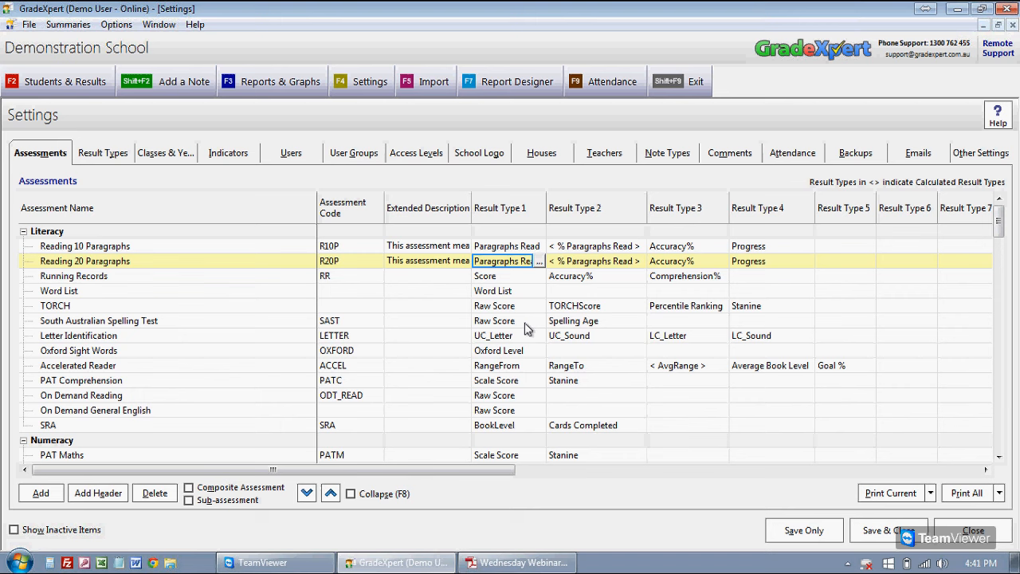
# Rename the Reading 20 Paragraphs assessment as Reading 15 Paragraphs
pyautogui.click(82, 264)
pyautogui.click(83, 268)
pyautogui.press('BackSpace')
pyautogui.press('BackSpace')
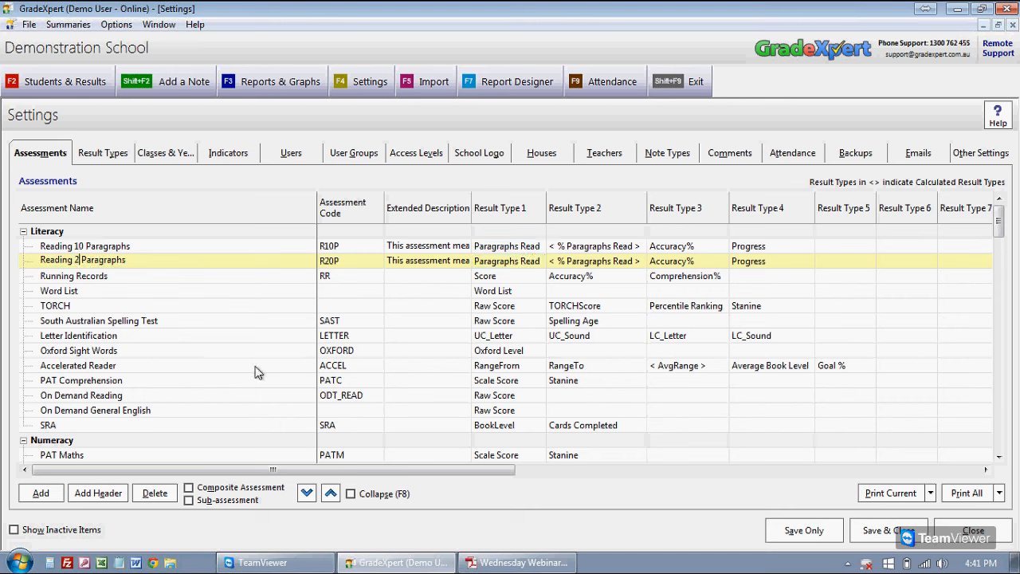
pyautogui.write('15')
pyautogui.press('Return')
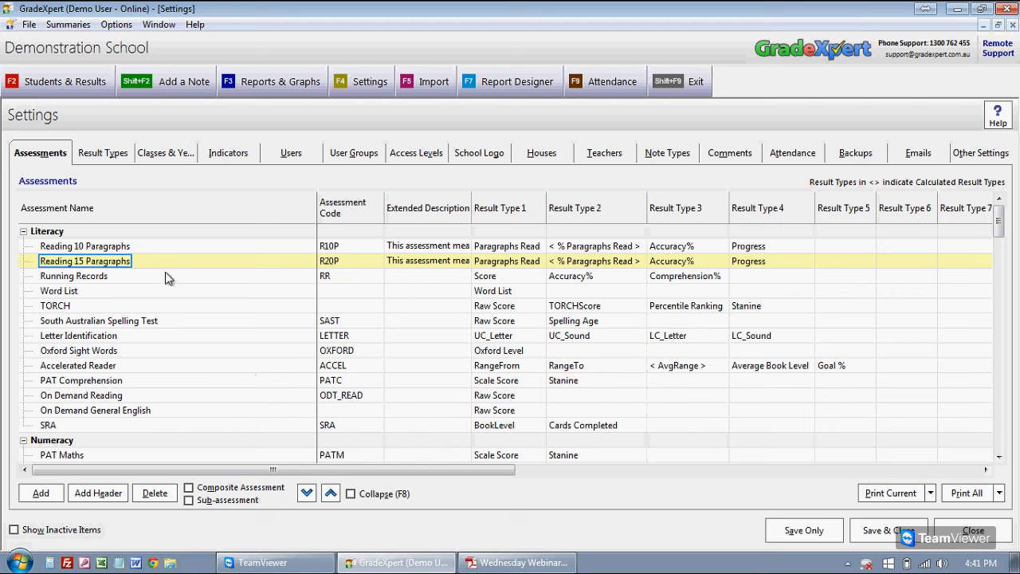
pyautogui.click(94, 246)
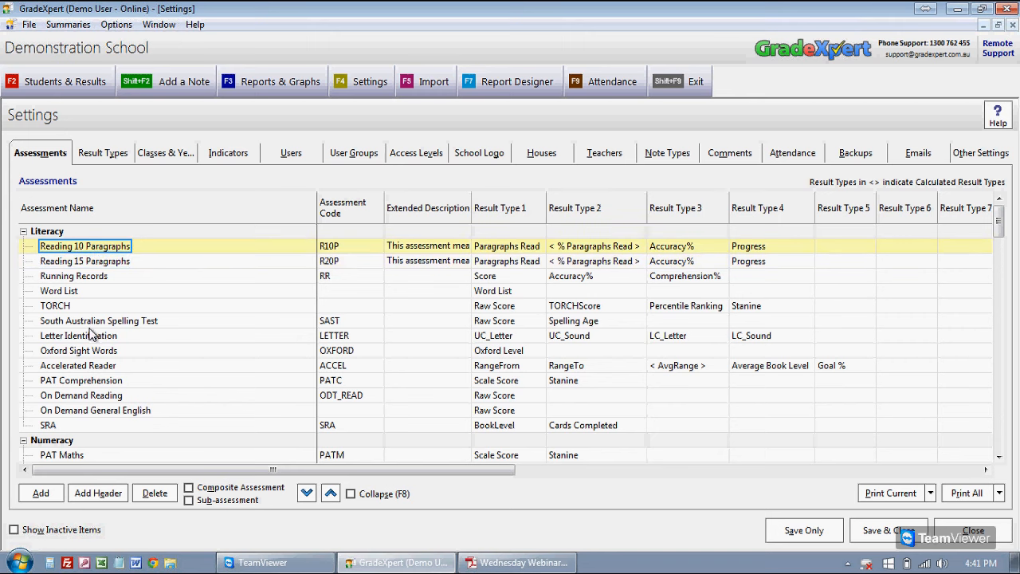
pyautogui.click(50, 155)
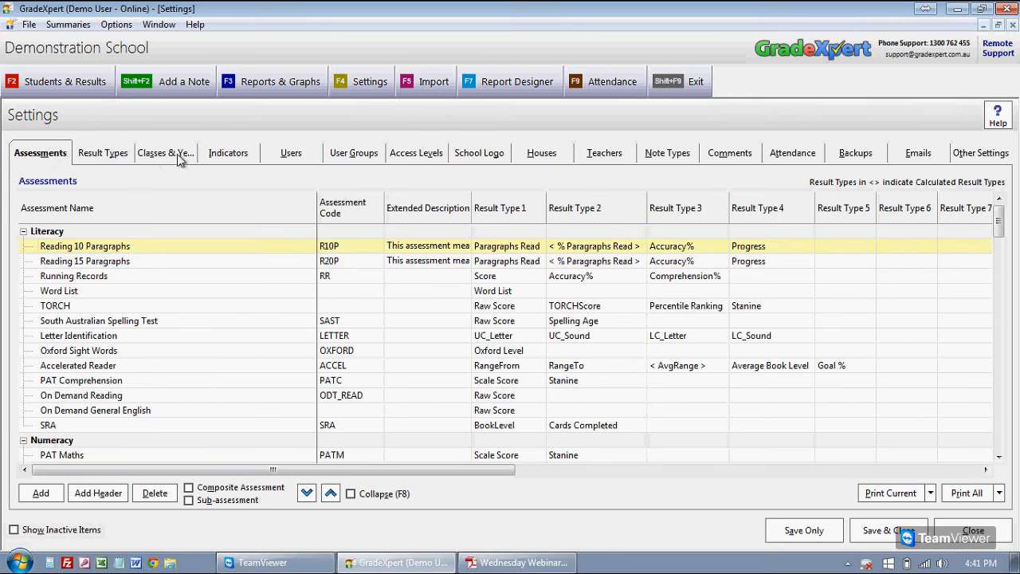
pyautogui.click(231, 158)
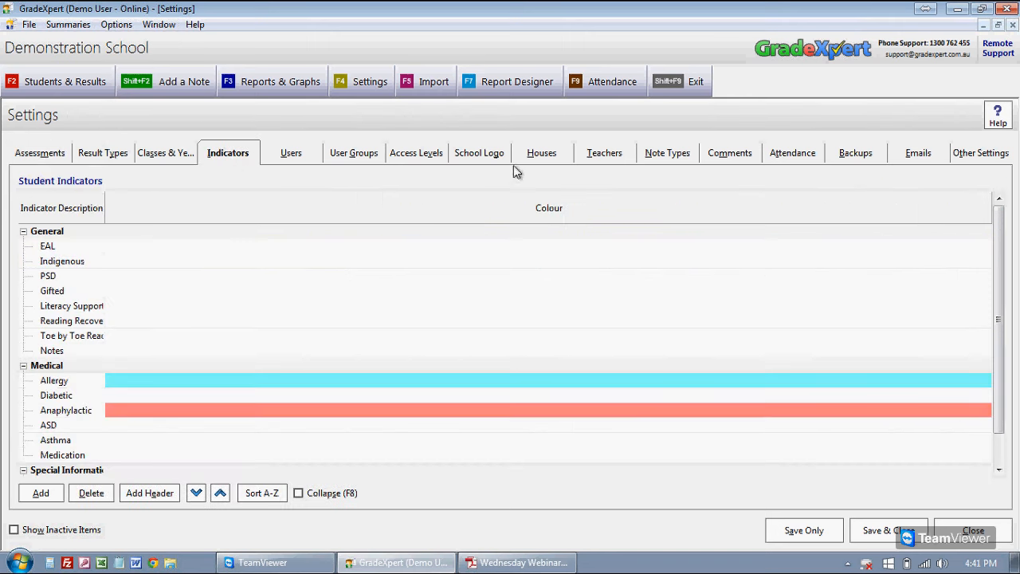
pyautogui.click(606, 158)
pyautogui.click(20, 154)
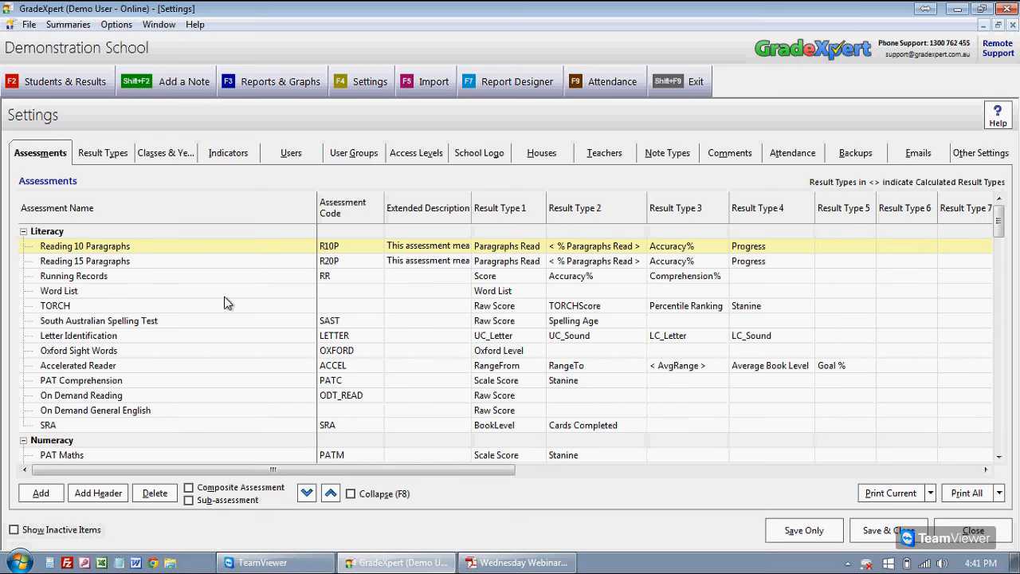
# Move the Accelerated Reader assessment up to first place in the Literacy group
pyautogui.click(91, 369)
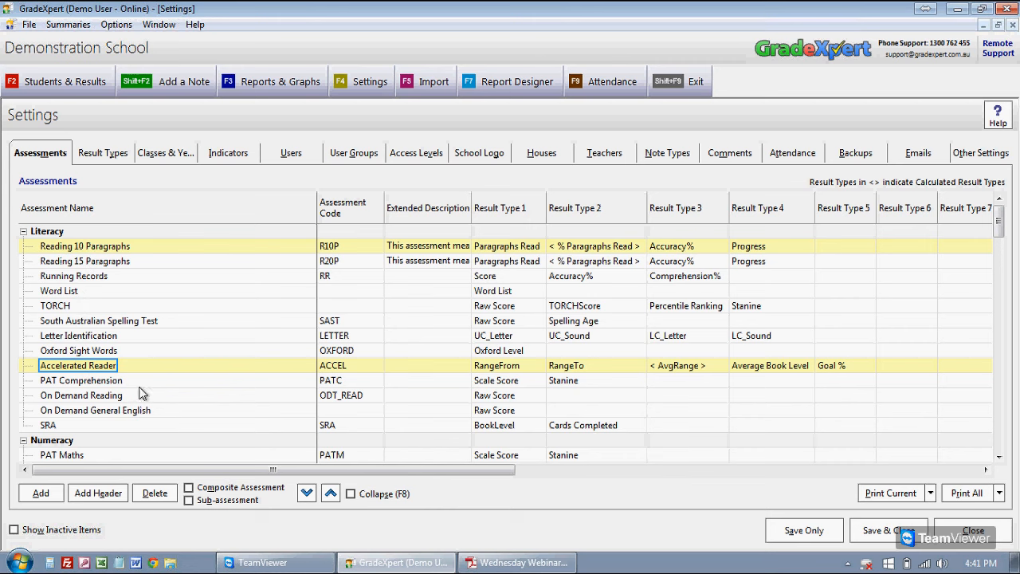
pyautogui.click(331, 493)
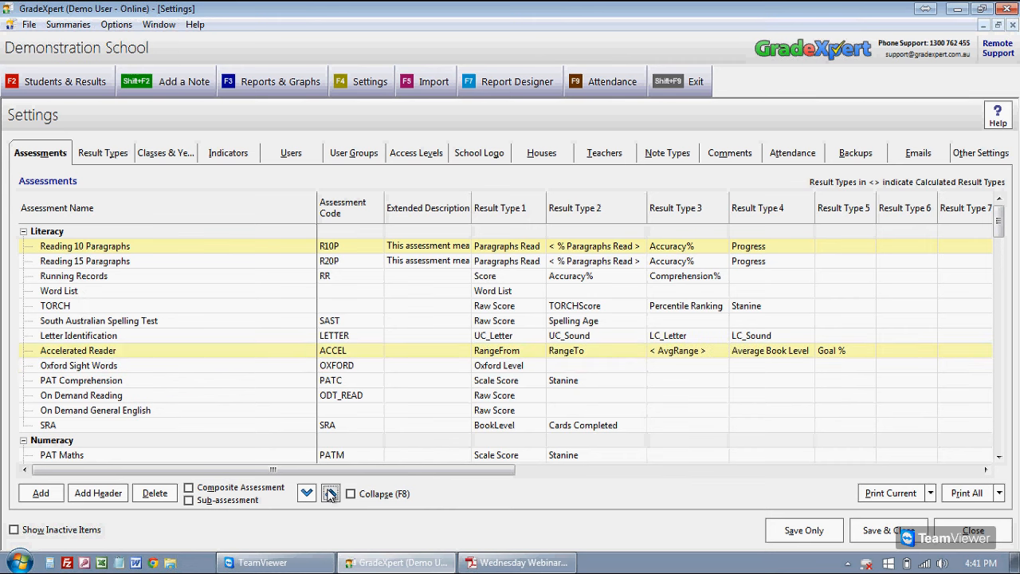
pyautogui.click(330, 494)
pyautogui.click(330, 494)
pyautogui.click(331, 494)
pyautogui.click(331, 494)
pyautogui.click(331, 495)
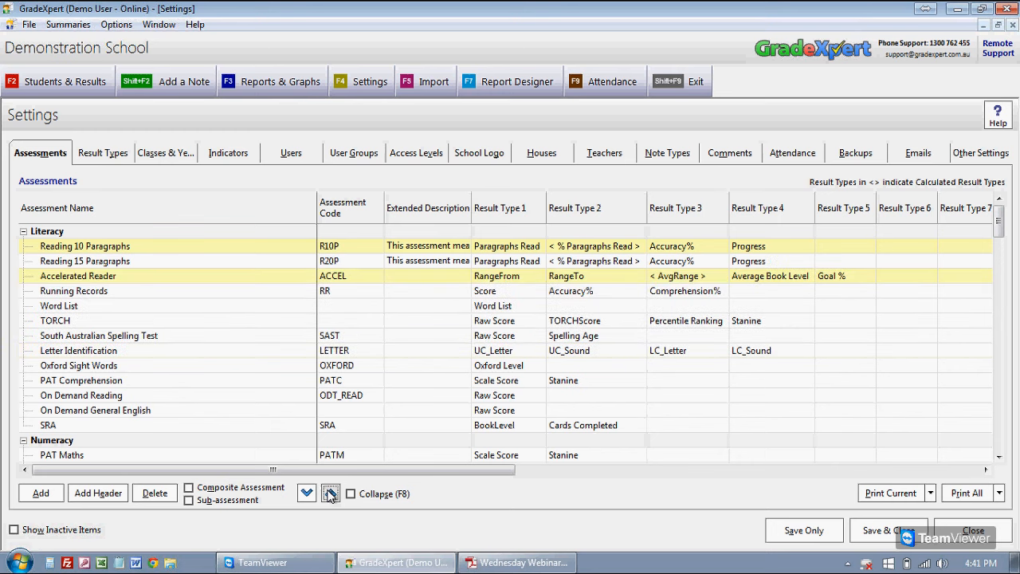
pyautogui.click(332, 495)
pyautogui.click(331, 495)
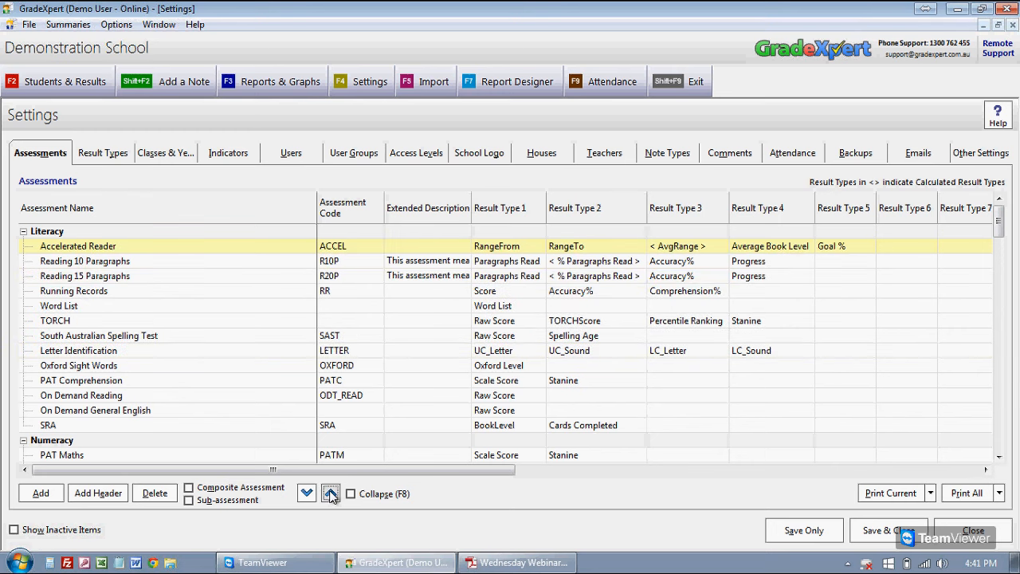
# Move Accelerated Reader down to directly below TORCH, and collapse and re-expand the Literacy group
pyautogui.click(87, 246)
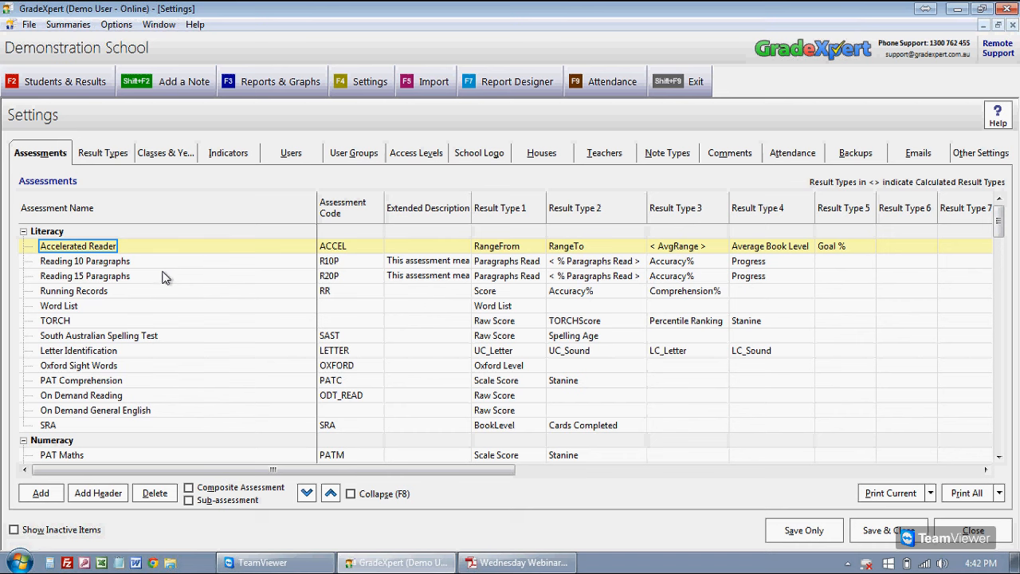
pyautogui.click(307, 493)
pyautogui.click(307, 494)
pyautogui.click(307, 493)
pyautogui.click(306, 493)
pyautogui.click(307, 493)
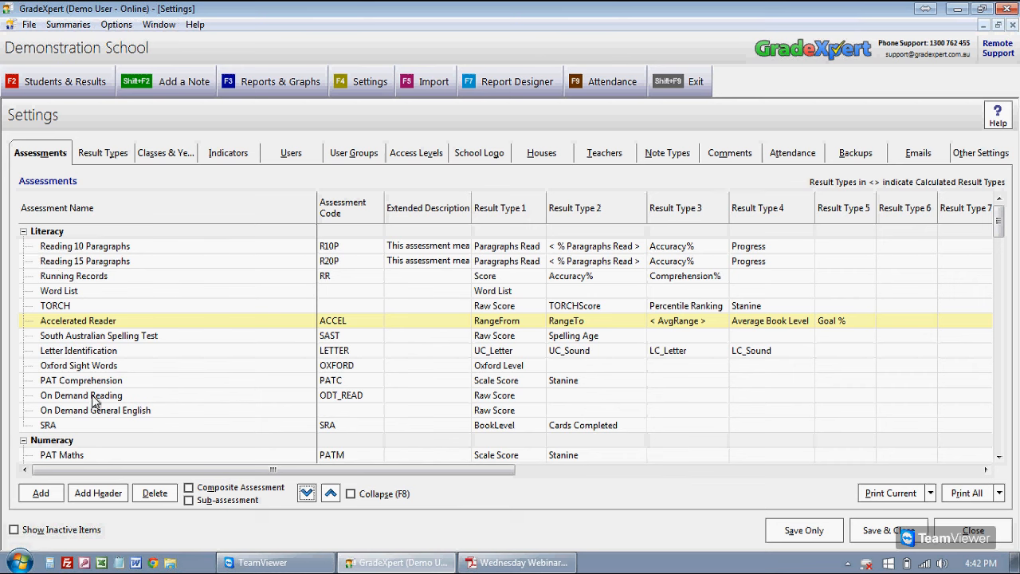
pyautogui.click(24, 232)
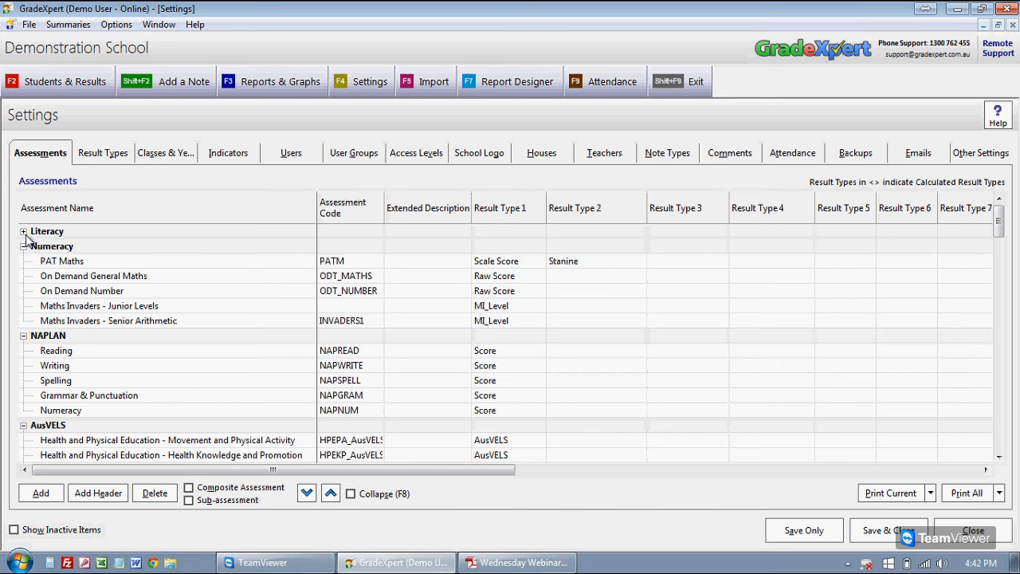
pyautogui.click(24, 232)
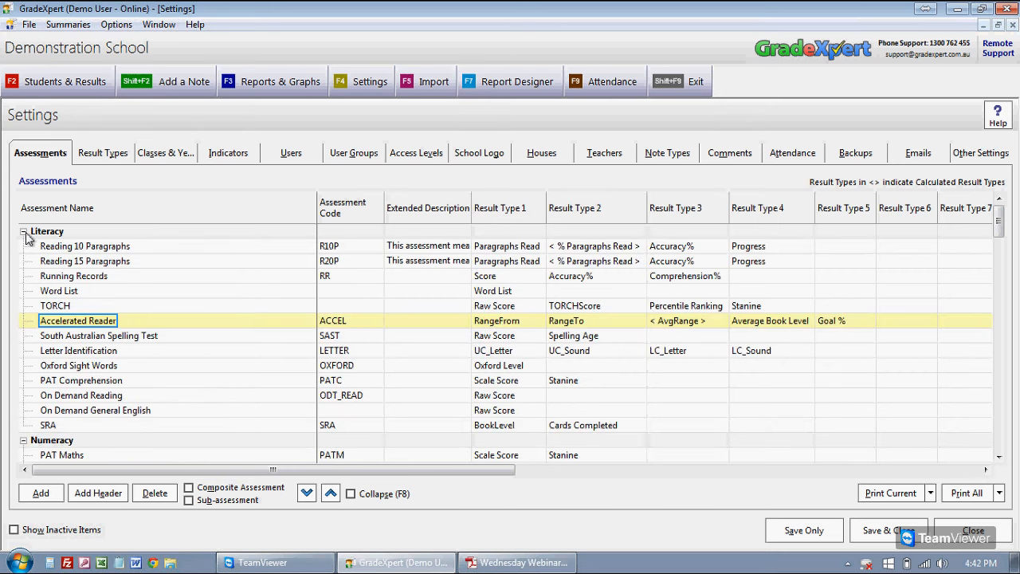
# Collapse all assessment groups, and examine the contents of NAPLAN, Numeracy, Literacy and Work Habits one at a time
pyautogui.click(378, 496)
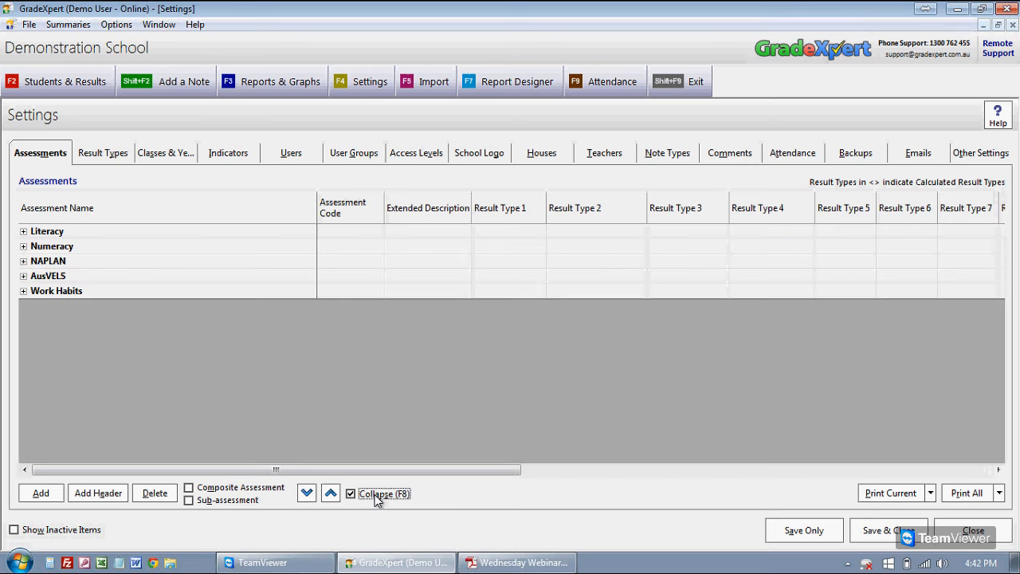
pyautogui.click(29, 263)
pyautogui.click(25, 263)
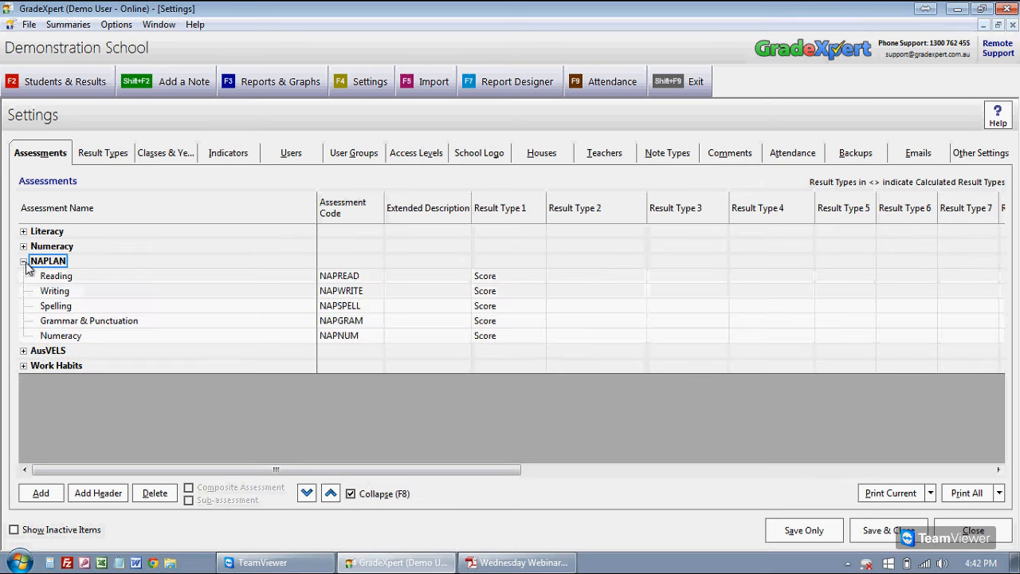
pyautogui.click(25, 263)
pyautogui.click(24, 247)
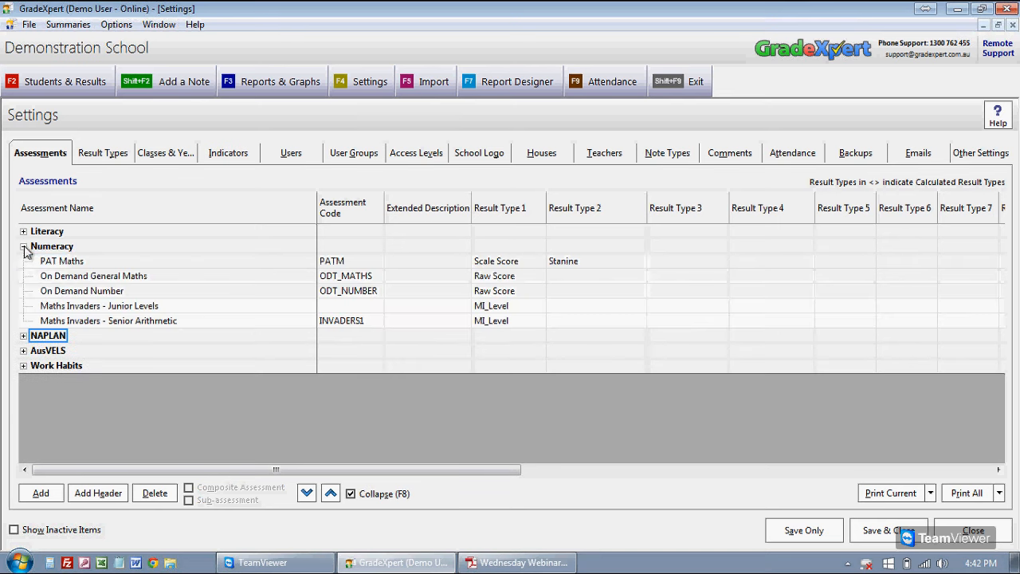
pyautogui.click(24, 247)
pyautogui.click(23, 231)
pyautogui.click(23, 231)
pyautogui.click(24, 292)
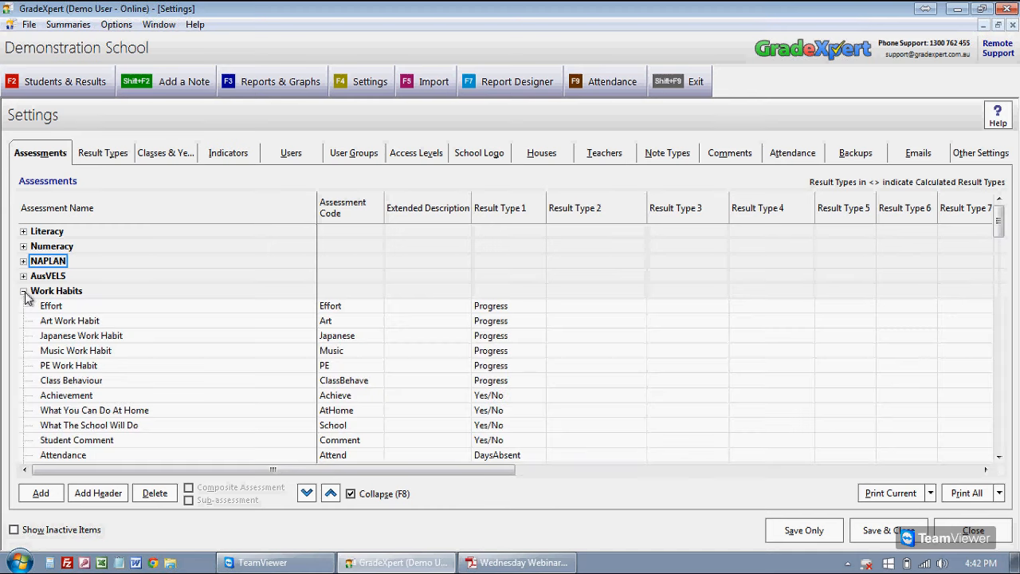
pyautogui.click(23, 292)
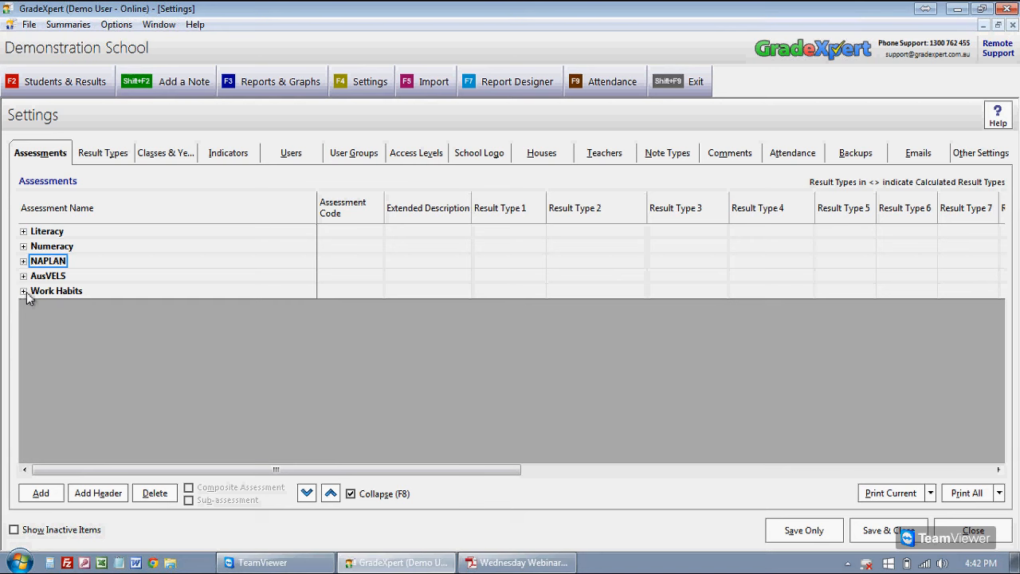
# Move the Running Records assessment up to first place in the Literacy group, and collapse all groups
pyautogui.click(24, 232)
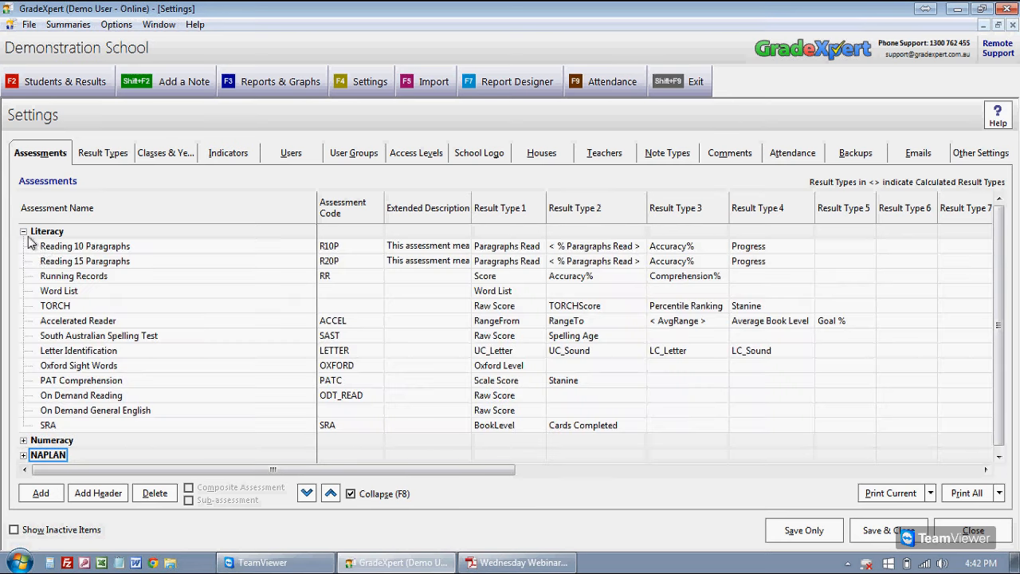
pyautogui.click(77, 277)
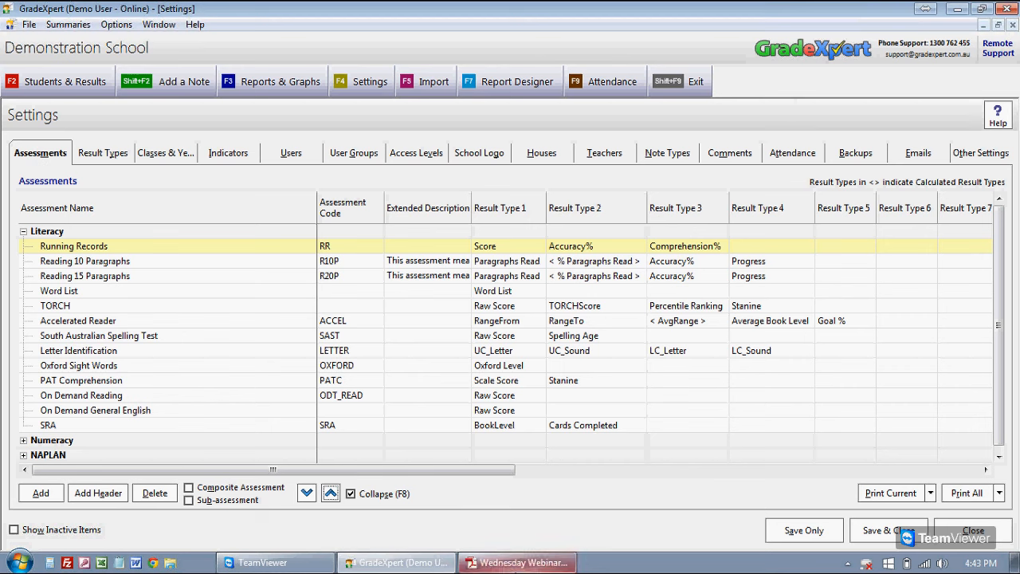
pyautogui.click(350, 493)
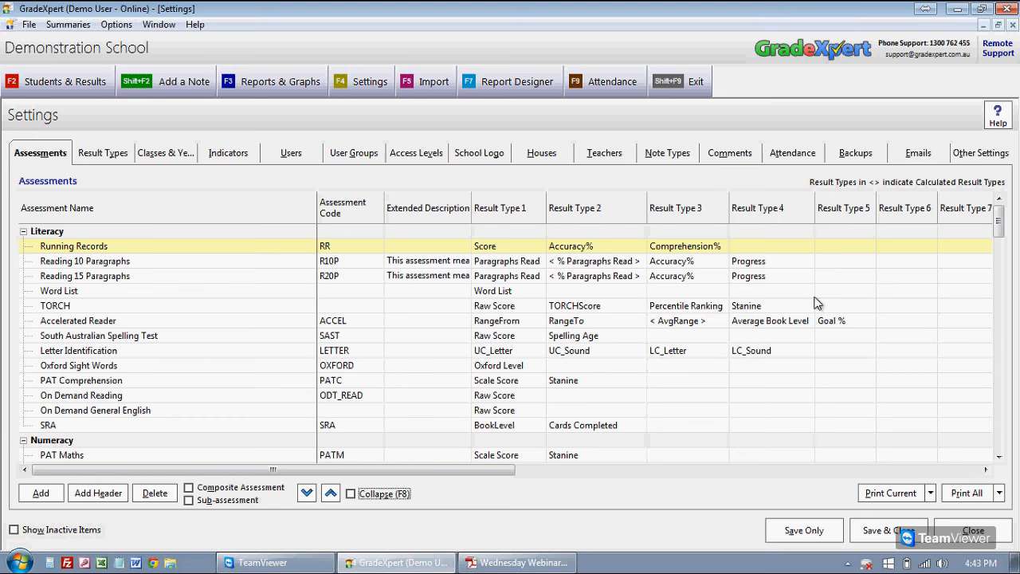
pyautogui.click(389, 499)
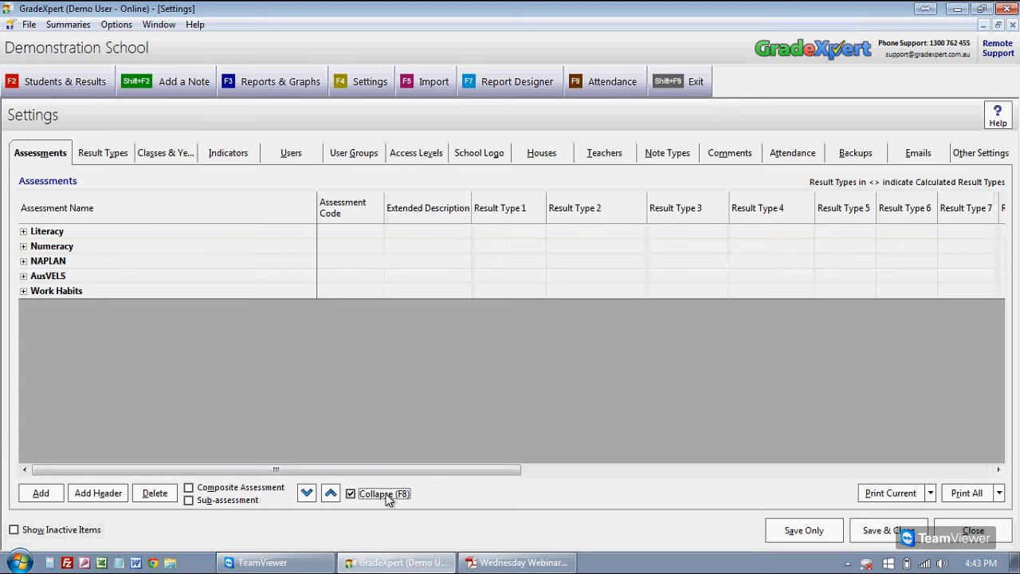
# Move the expanded NAPLAN group down to directly below Work Habits, and go through its assessments from Writing to Numeracy
pyautogui.click(58, 264)
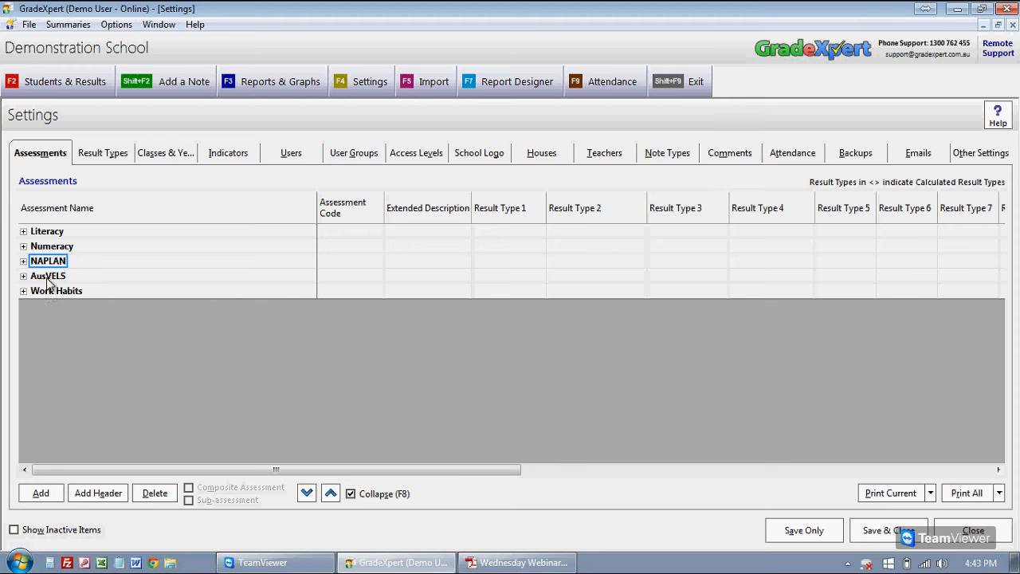
pyautogui.click(23, 261)
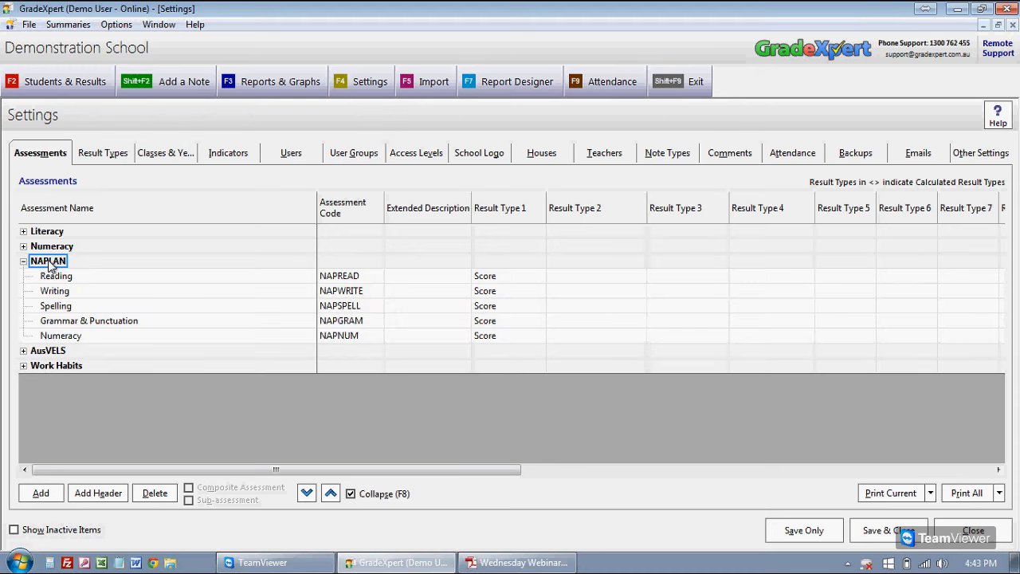
pyautogui.click(307, 493)
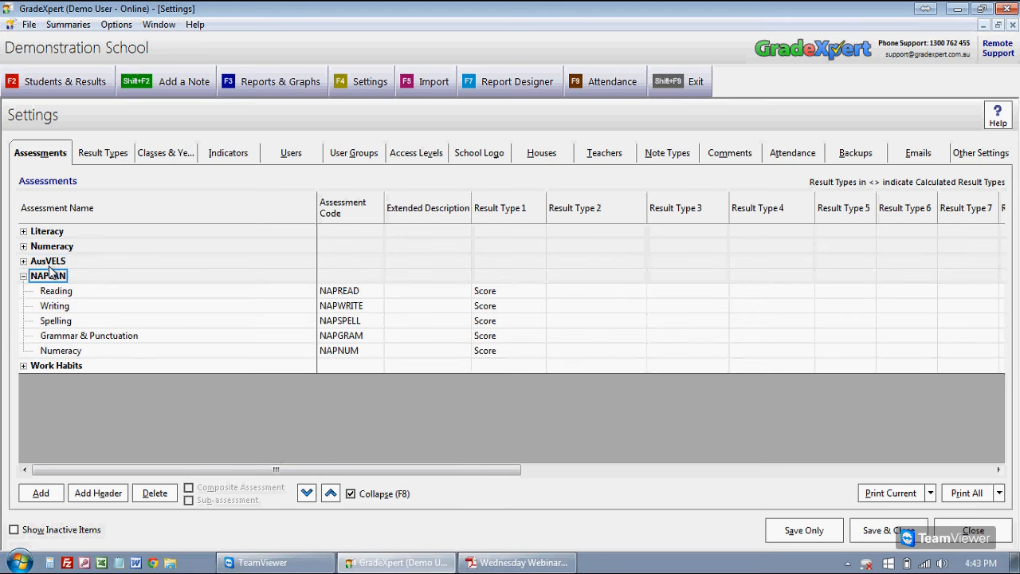
pyautogui.click(307, 493)
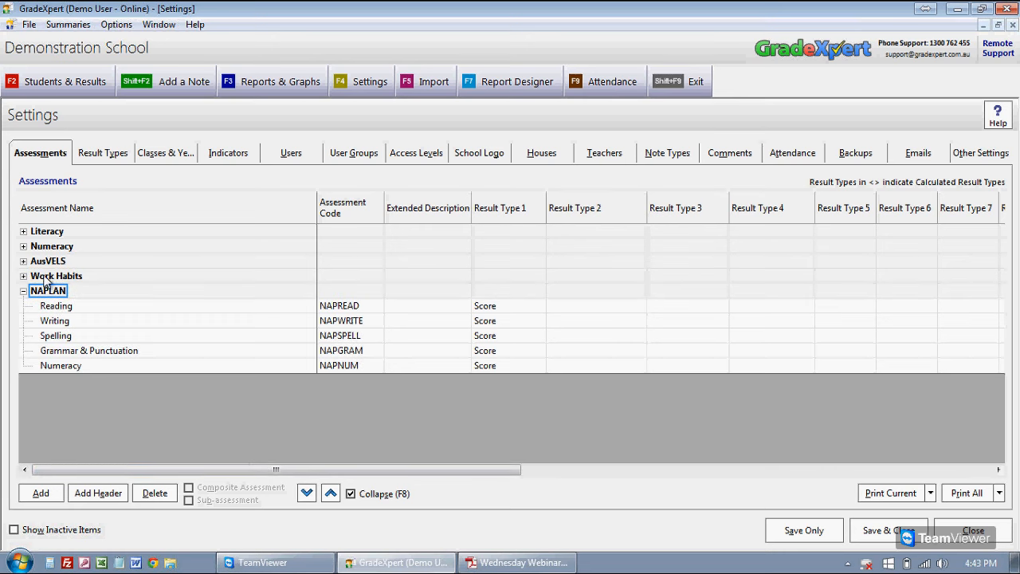
pyautogui.click(56, 321)
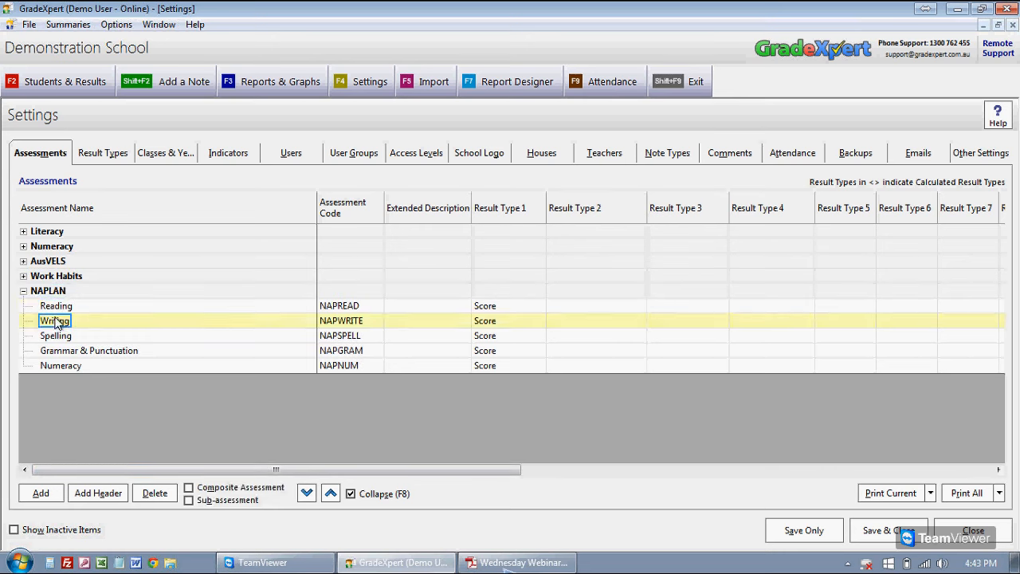
pyautogui.click(58, 335)
pyautogui.click(60, 351)
pyautogui.click(62, 366)
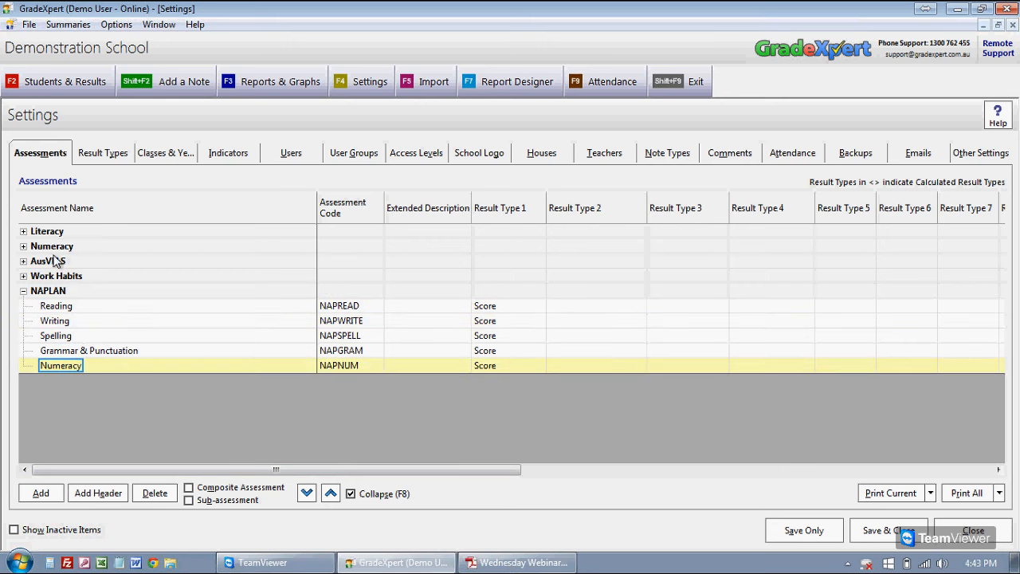
# Move the NAPLAN group up to first place in the assessments list, above Literacy
pyautogui.click(57, 292)
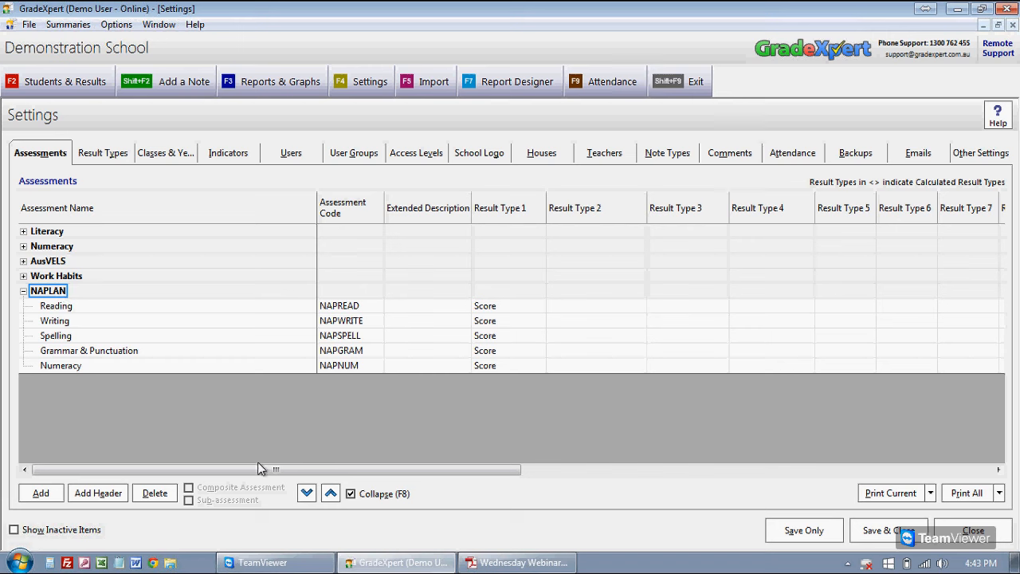
pyautogui.click(330, 495)
pyautogui.click(330, 495)
pyautogui.click(330, 495)
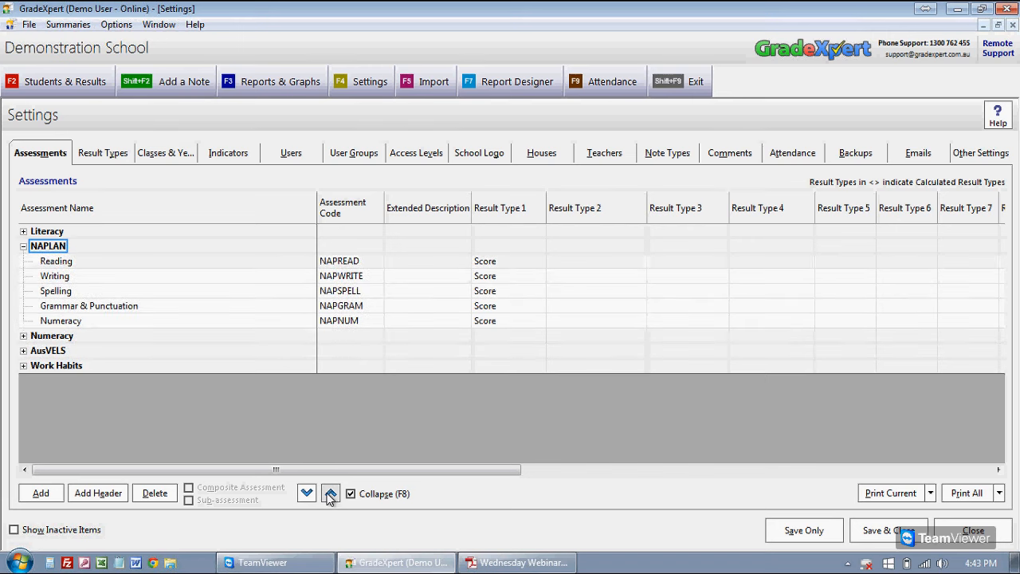
pyautogui.click(330, 495)
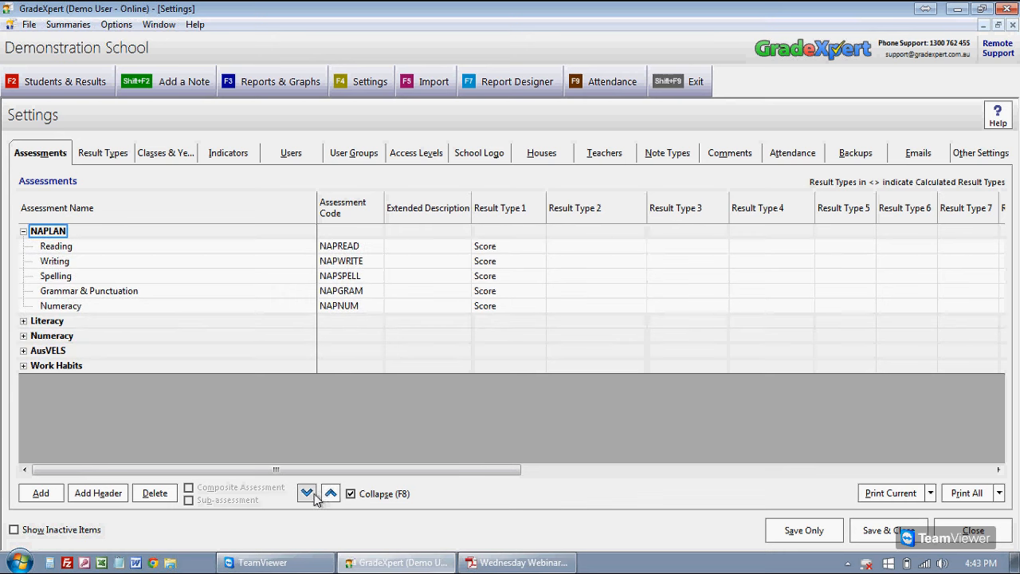
# Move the NAPLAN group down to directly below Numeracy, and save the settings without closing them
pyautogui.click(307, 494)
pyautogui.click(309, 493)
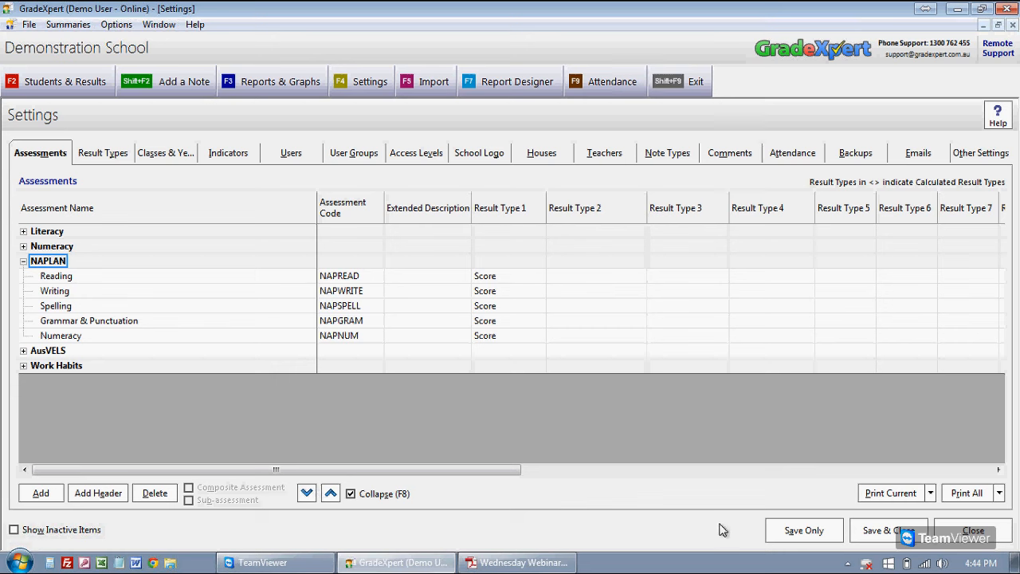
pyautogui.click(785, 530)
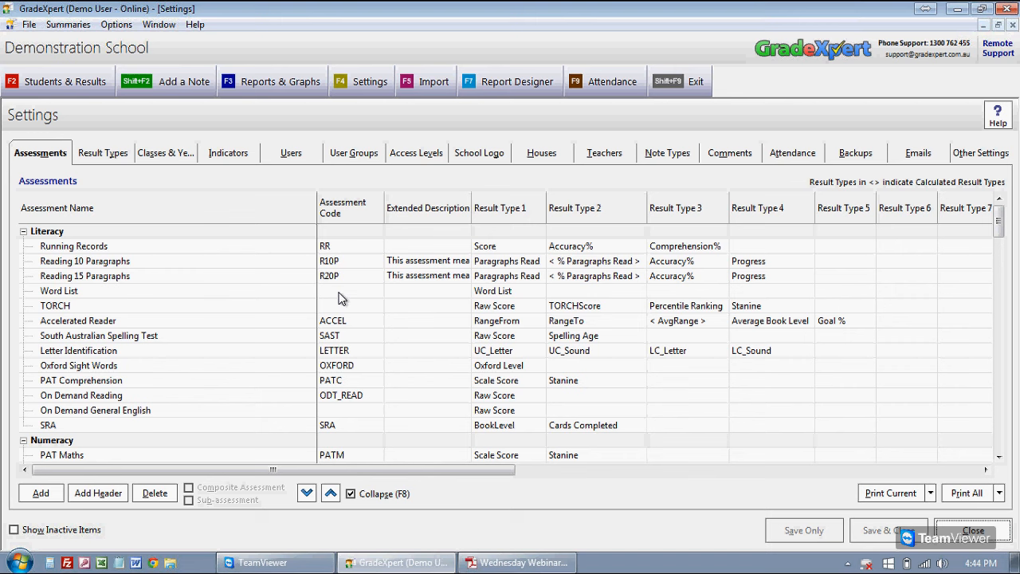
# Examine the Accuracy% result type settings for the Reading 10 Paragraphs assessment, and close them without changes
pyautogui.click(697, 266)
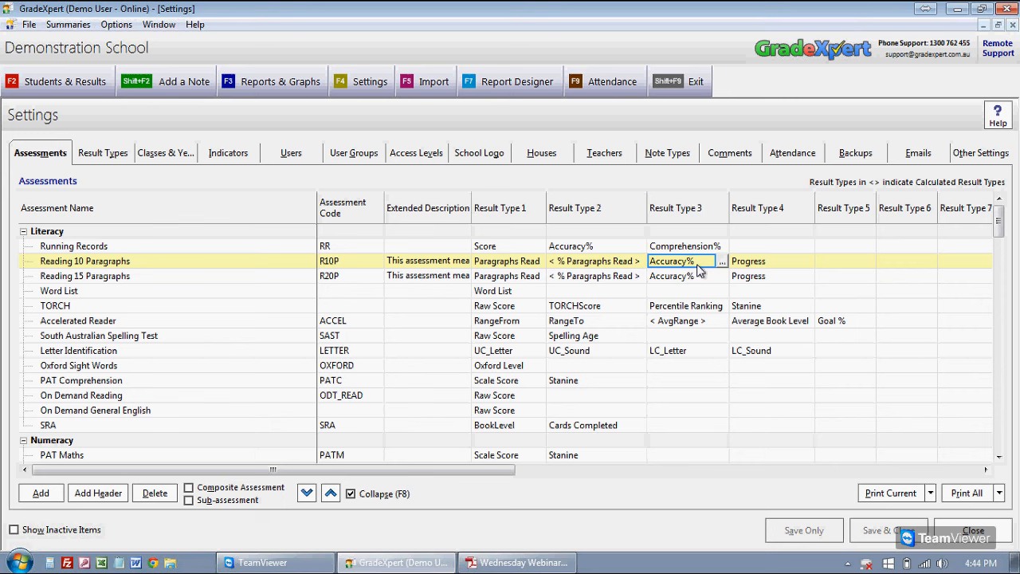
pyautogui.press('Tab')
pyautogui.press('Tab')
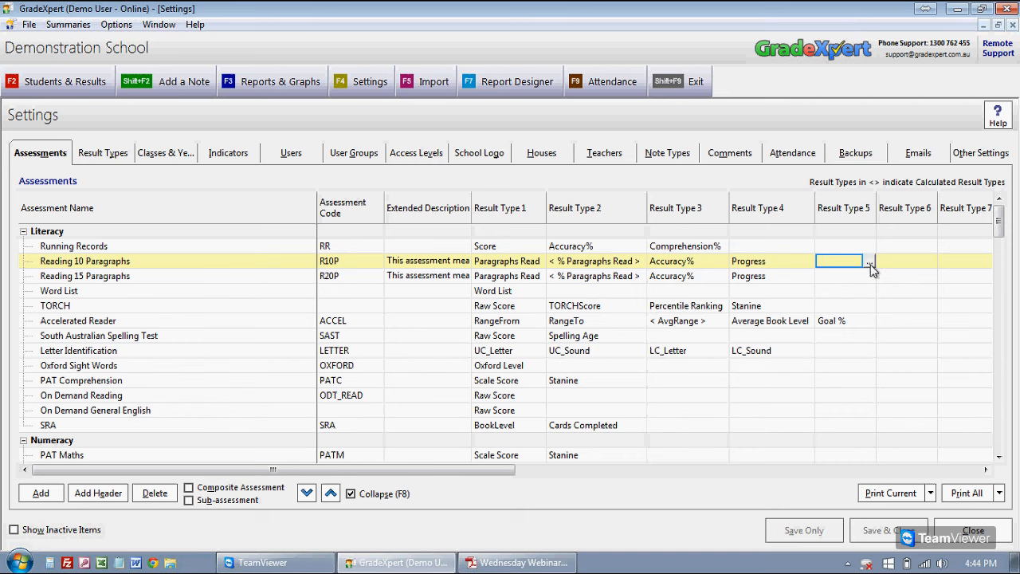
pyautogui.click(713, 265)
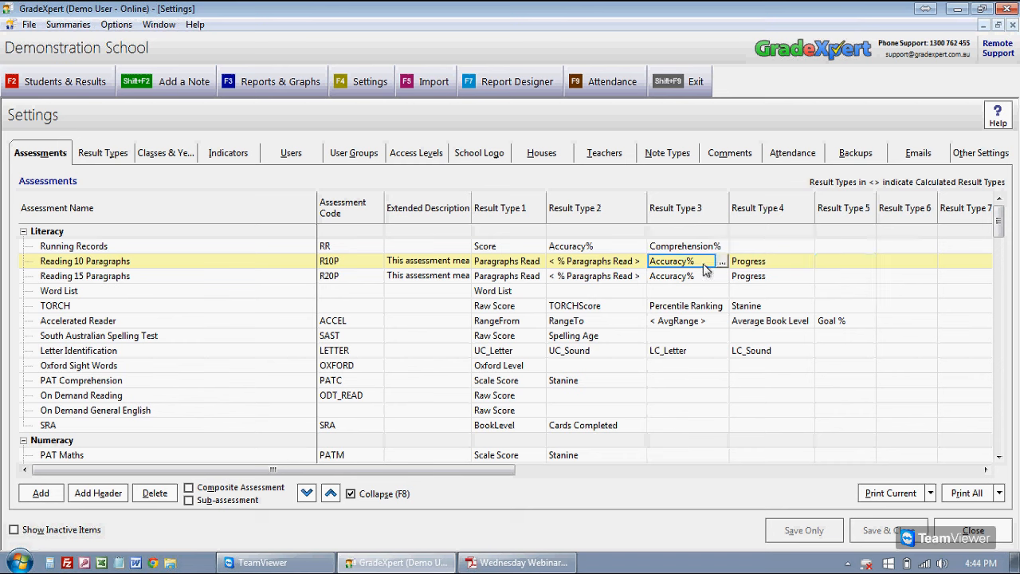
pyautogui.click(722, 264)
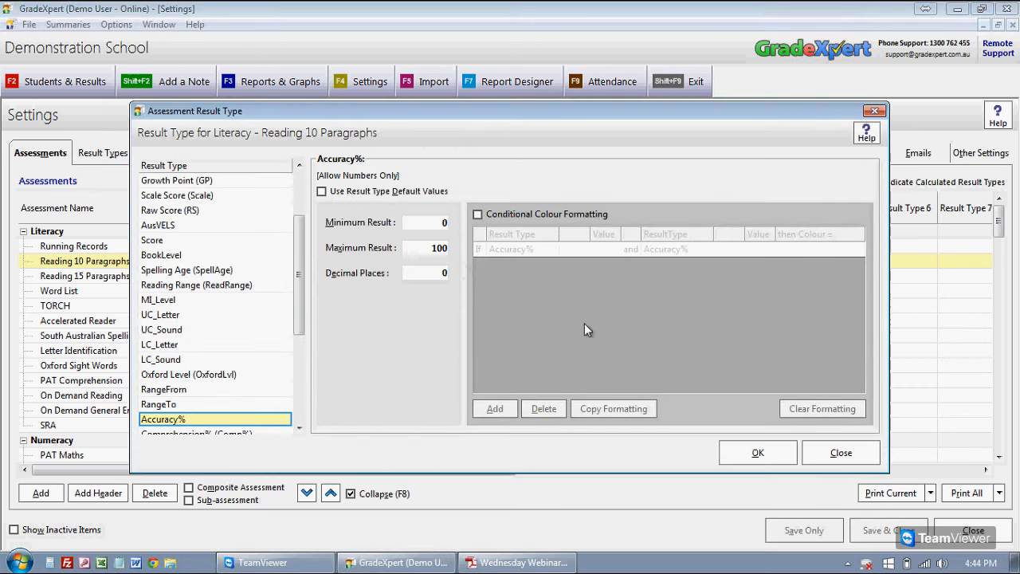
pyautogui.click(850, 452)
# Start a calculated result as Result Type 5 of Reading 10 Paragraphs, with A-E as its short and long description
pyautogui.click(844, 264)
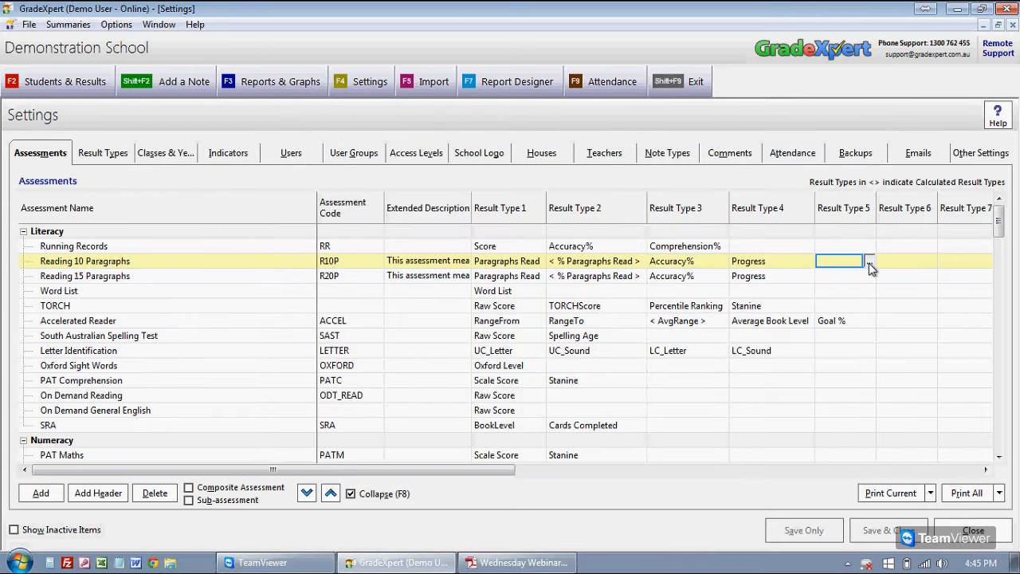
pyautogui.click(870, 263)
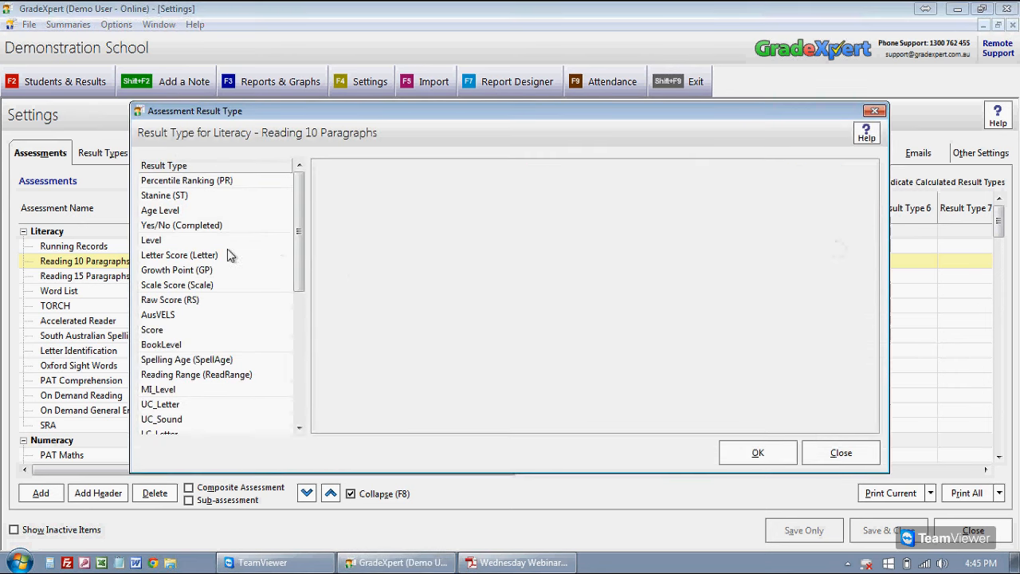
pyautogui.scroll(-1, 295, 250)
pyautogui.scroll(-5, 294, 249)
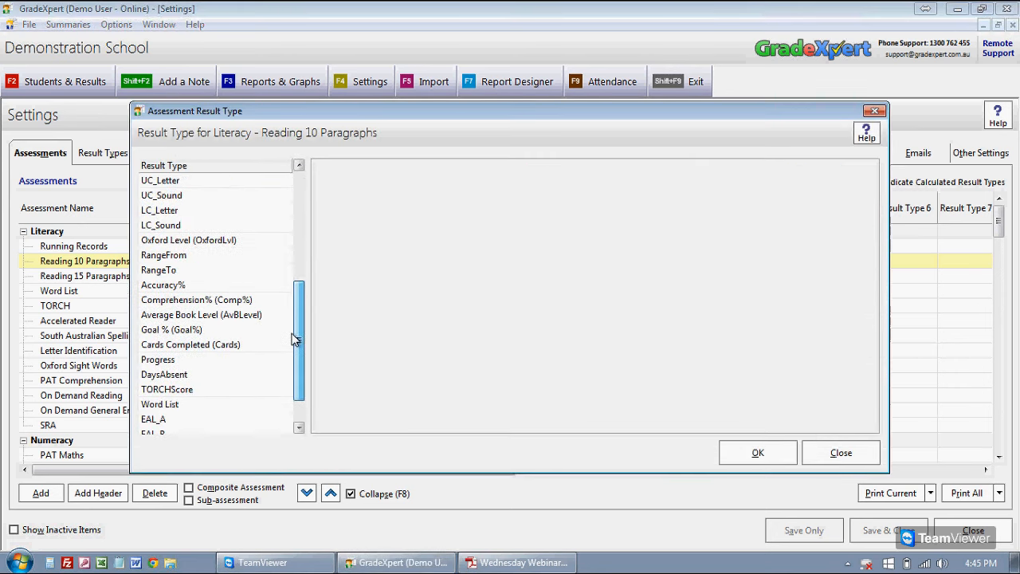
pyautogui.click(188, 420)
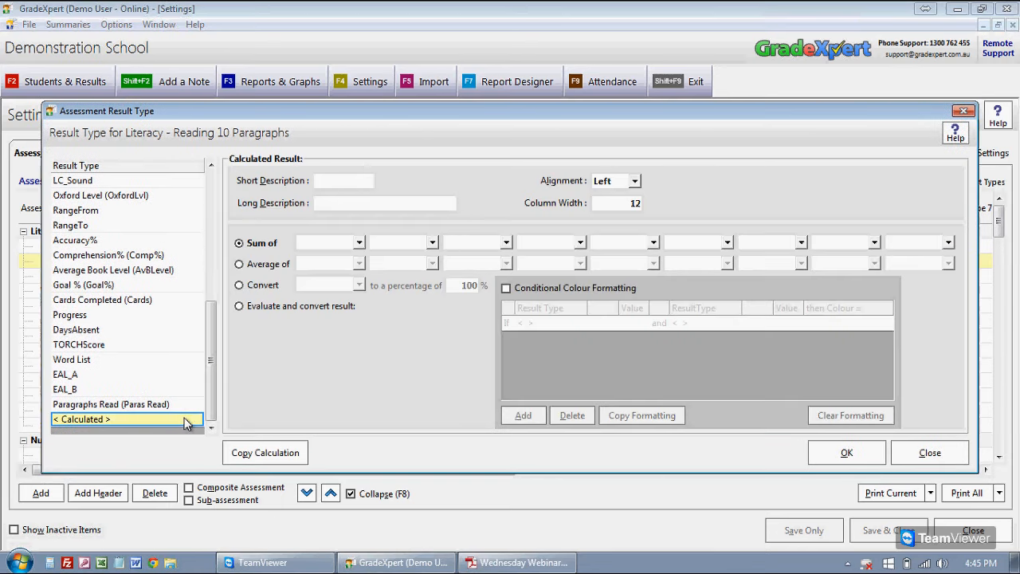
pyautogui.click(360, 182)
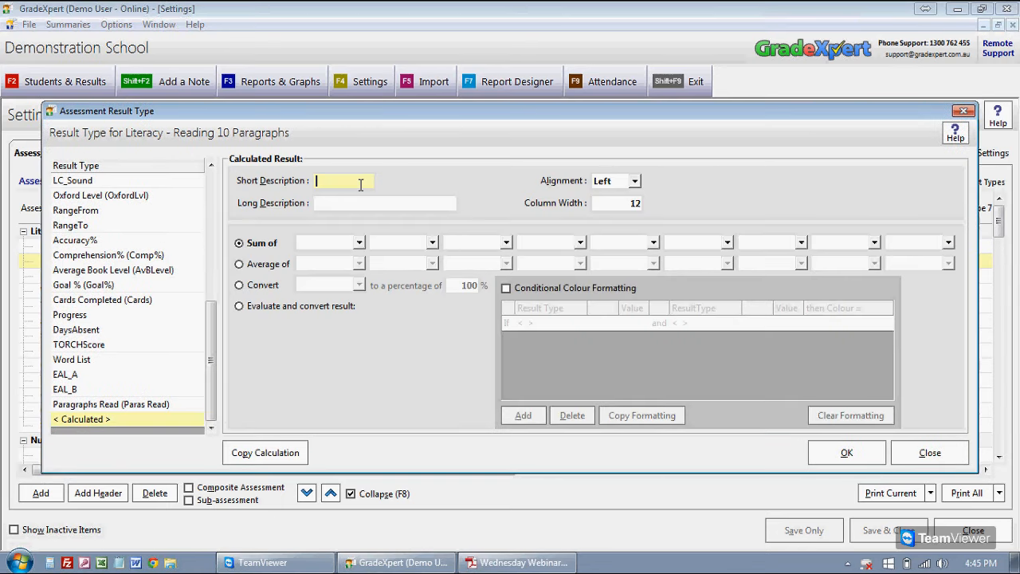
pyautogui.write('A-E')
pyautogui.press('Tab')
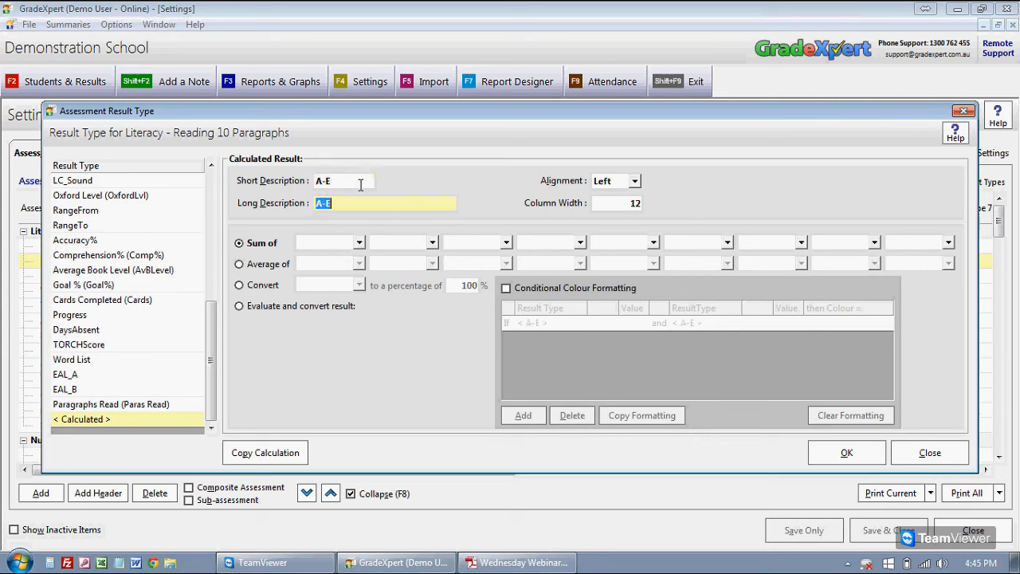
# Make the calculated result evaluate and convert, with a first rule testing for Accuracy% < 30
pyautogui.click(258, 245)
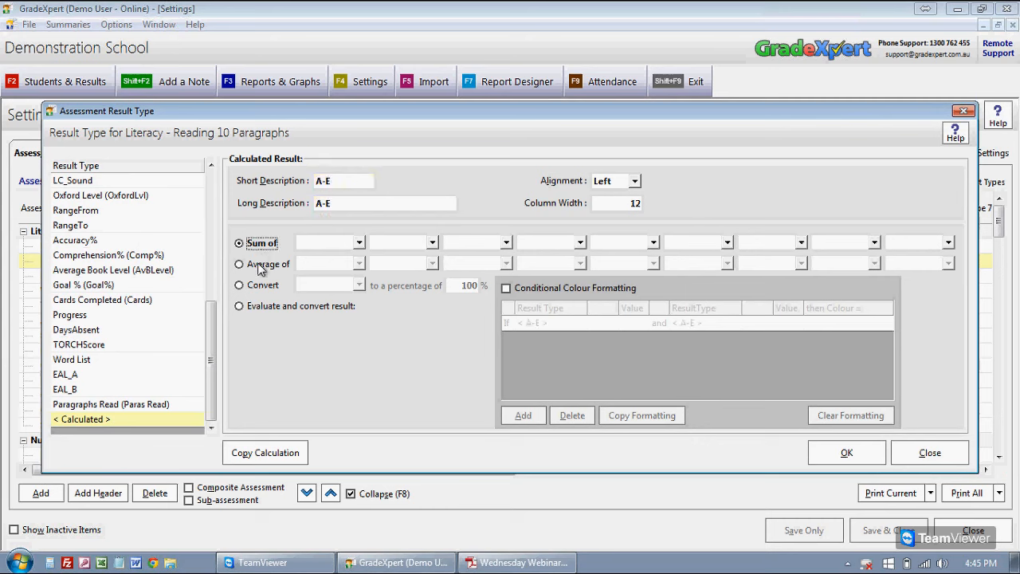
pyautogui.click(279, 306)
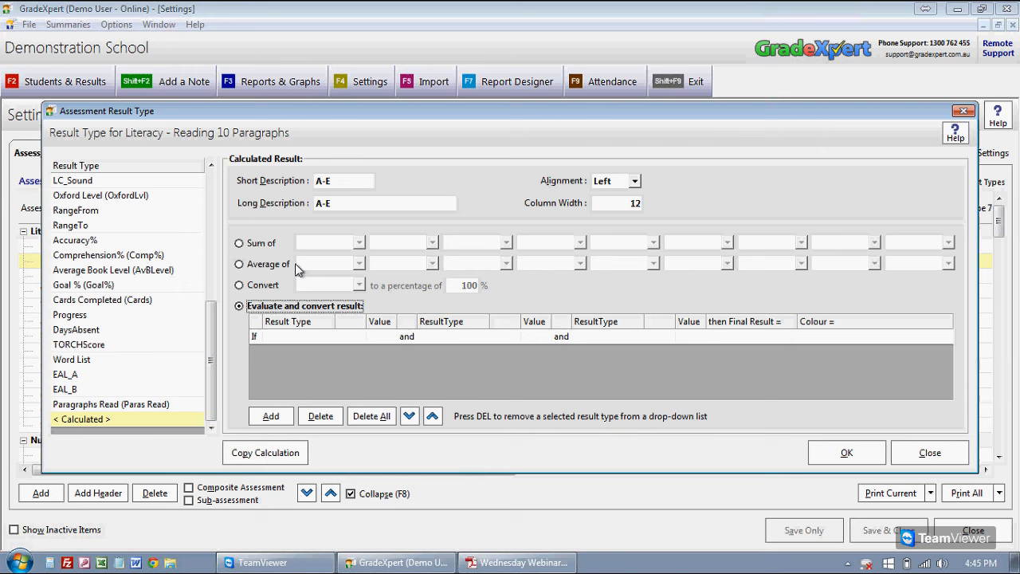
pyautogui.click(288, 337)
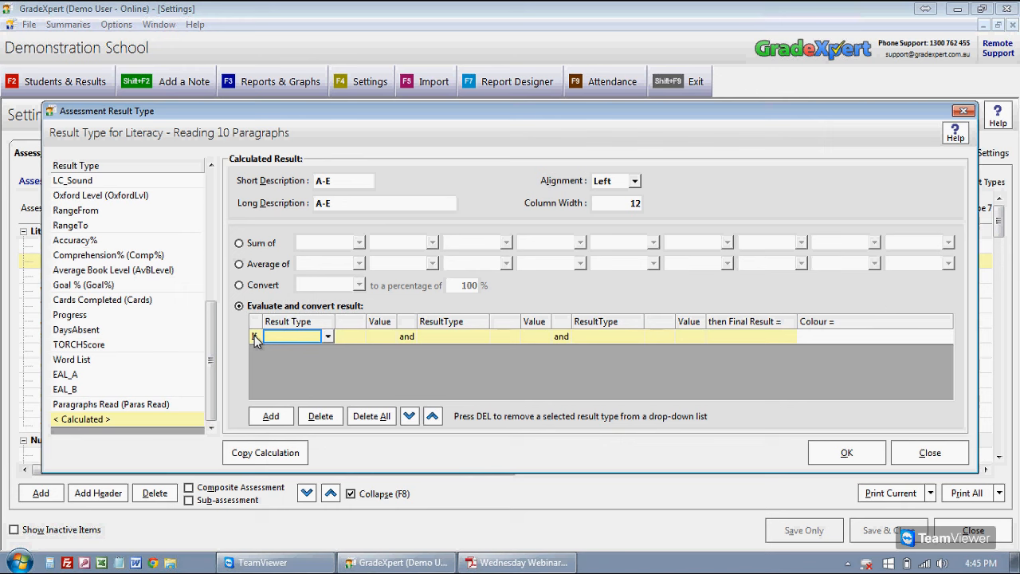
pyautogui.click(328, 337)
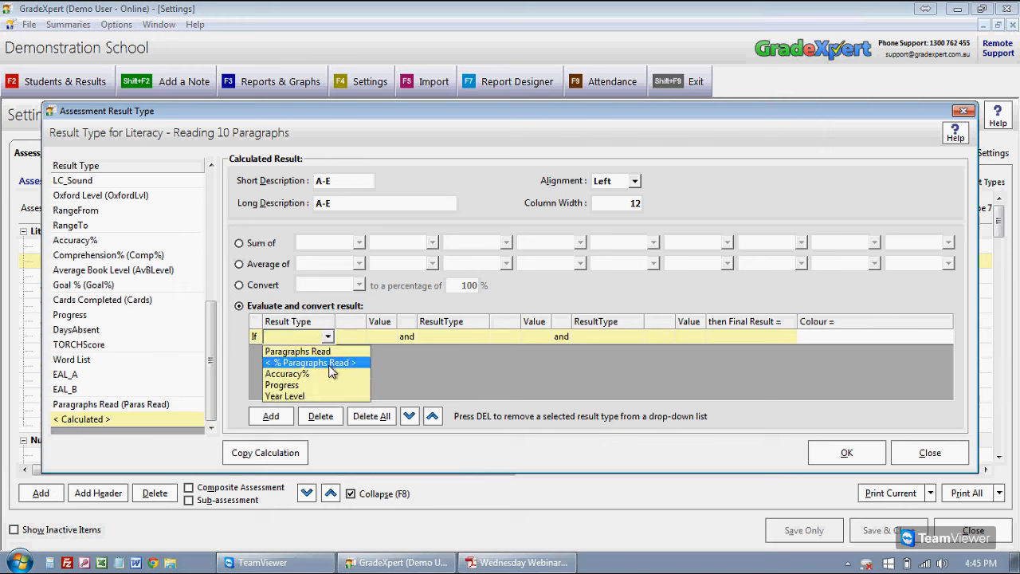
pyautogui.click(303, 374)
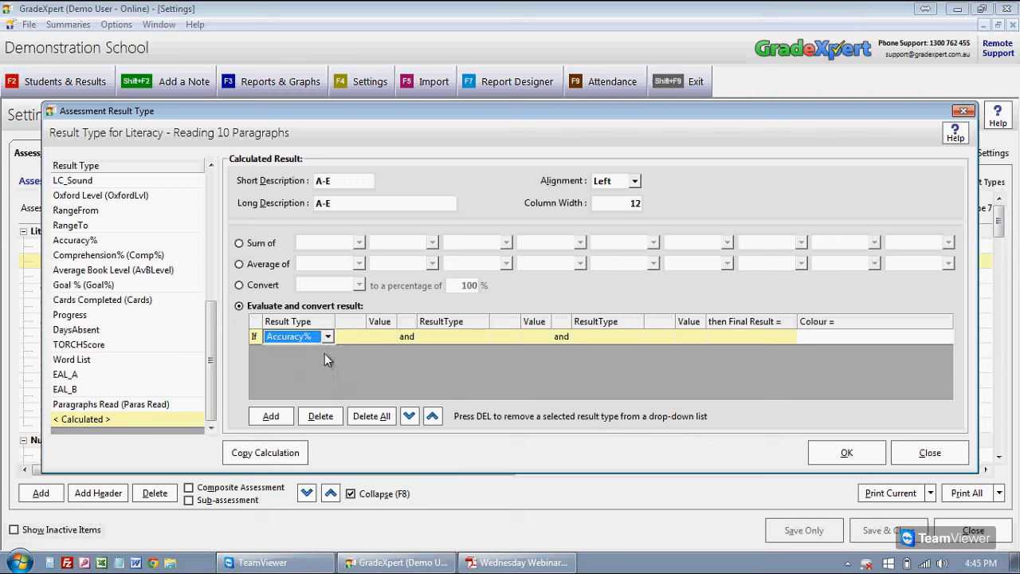
pyautogui.click(359, 337)
pyautogui.click(356, 357)
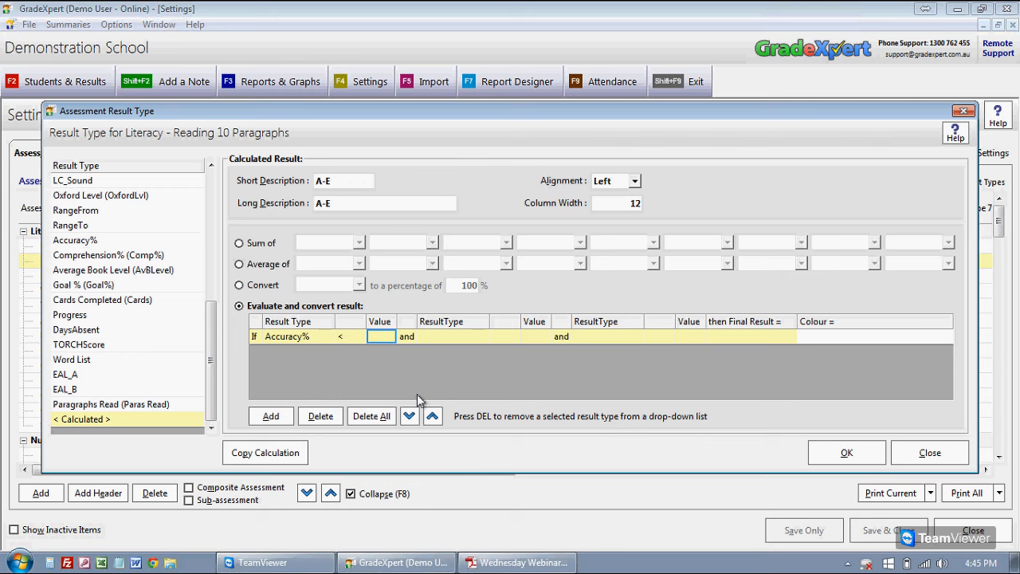
pyautogui.write('30')
# Give the Accuracy% < 30 rule the final result E and a strong red colour
pyautogui.press('Tab')
pyautogui.press('Tab')
pyautogui.press('Tab')
pyautogui.press('Tab')
pyautogui.press('Tab')
pyautogui.press('Tab')
pyautogui.press('Tab')
pyautogui.press('Tab')
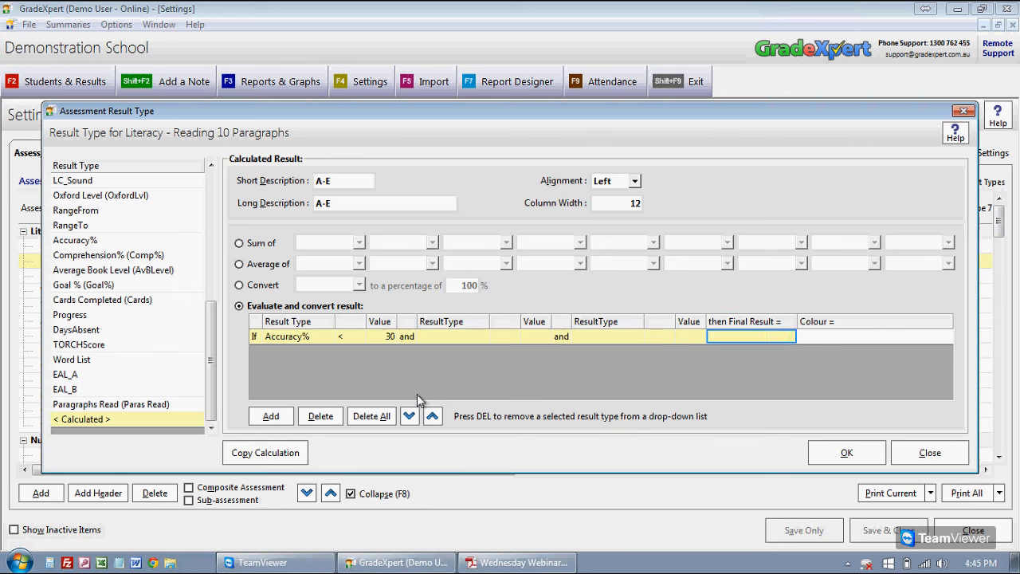
pyautogui.write('E')
pyautogui.press('Tab')
pyautogui.press('F4')
pyautogui.press('Right')
pyautogui.press('Right')
pyautogui.press('Right')
pyautogui.press('Right')
pyautogui.press('Right')
pyautogui.press('Right')
pyautogui.press('Right')
pyautogui.press('Right')
pyautogui.press('Right')
pyautogui.press('Right')
pyautogui.press('Return')
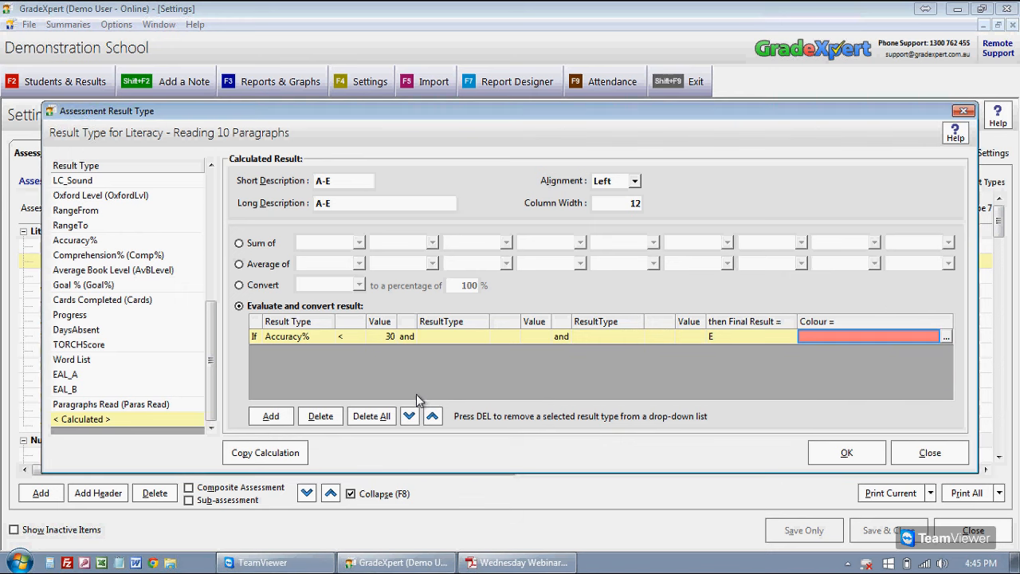
# Add a second rule whose first condition is Accuracy% >= 30
pyautogui.click(282, 423)
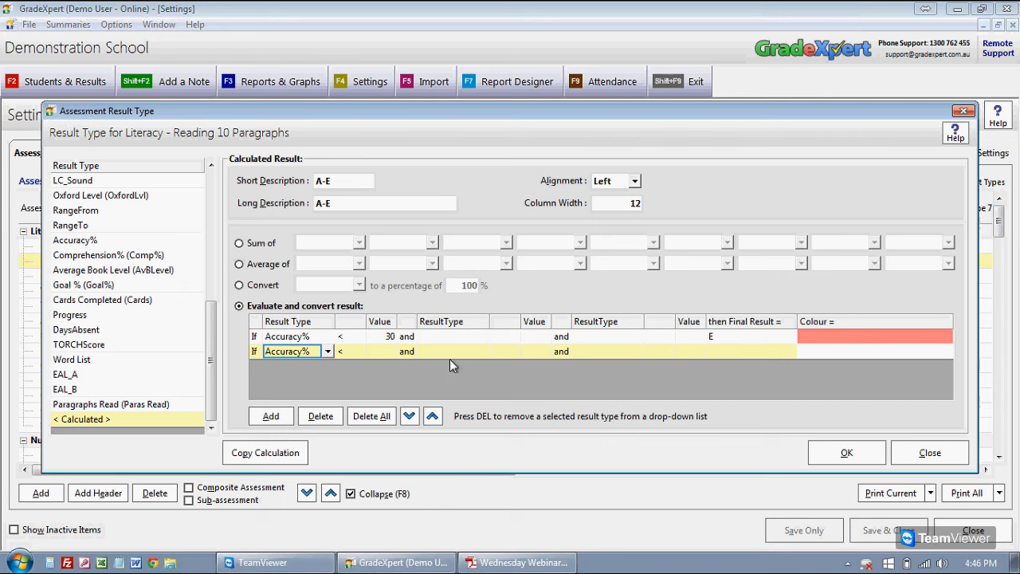
pyautogui.click(326, 351)
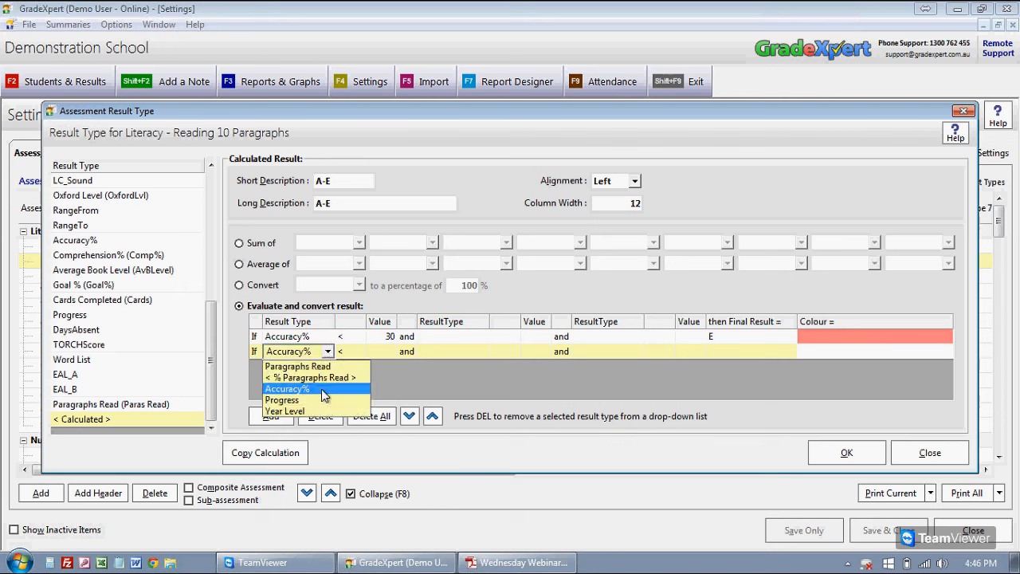
pyautogui.click(321, 390)
pyautogui.click(359, 352)
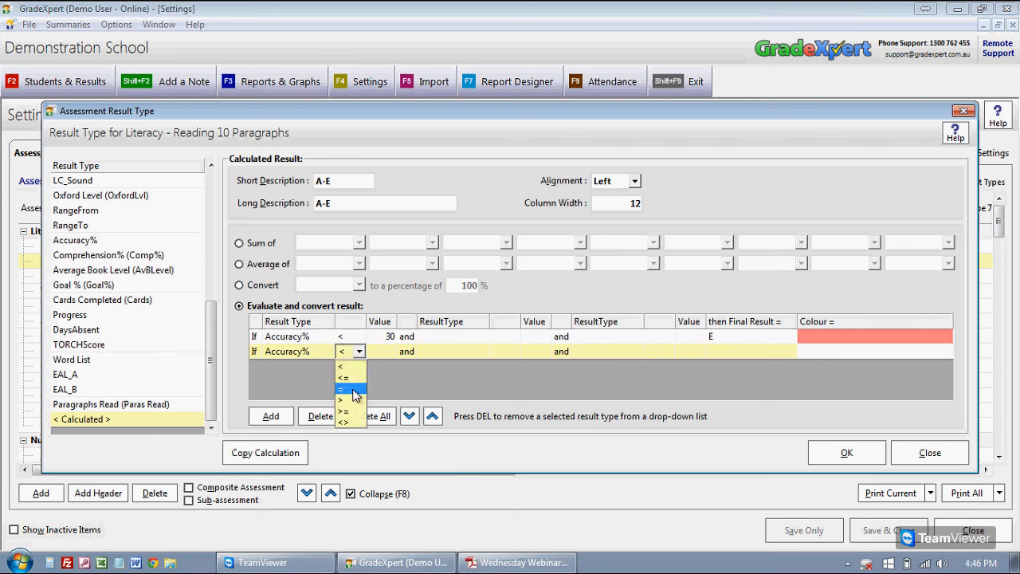
pyautogui.click(343, 411)
pyautogui.click(376, 356)
pyautogui.write('30')
# Add Accuracy% <= 60 as the second condition of the Accuracy% >= 30 rule
pyautogui.press('Tab')
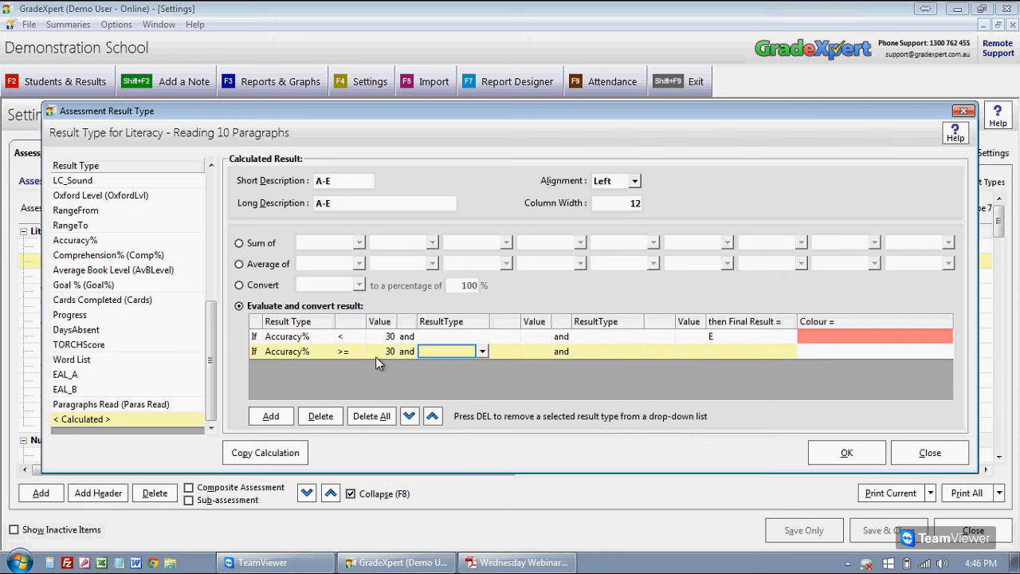
pyautogui.click(481, 352)
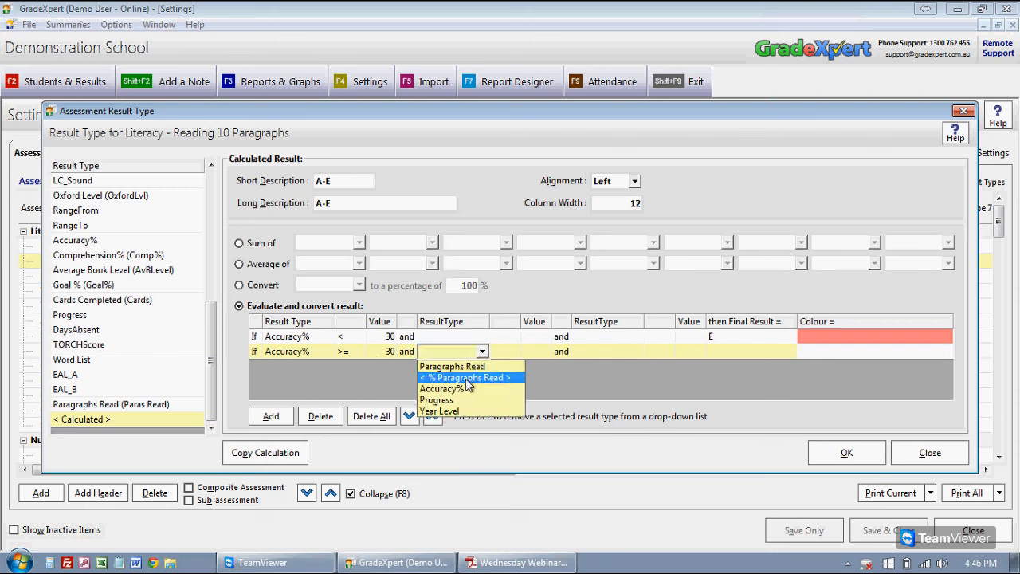
pyautogui.click(467, 388)
pyautogui.click(514, 353)
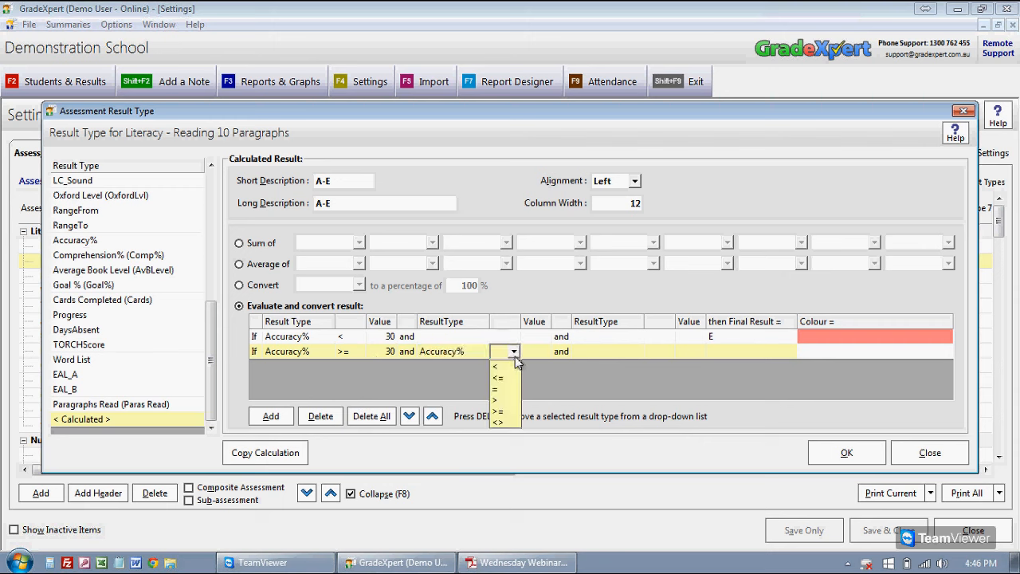
pyautogui.click(500, 378)
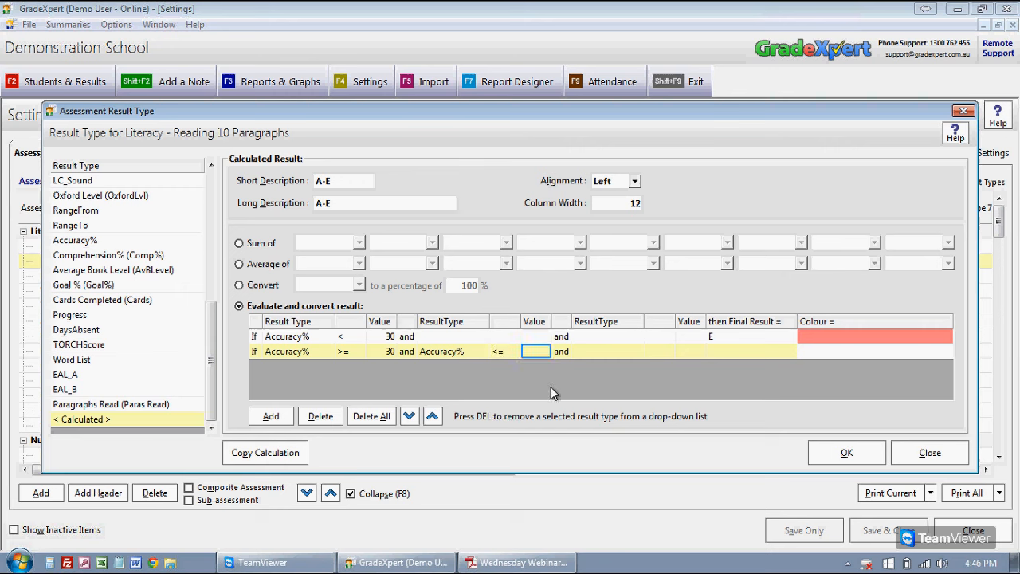
pyautogui.write('60')
# Set the final result of the second rule to D
pyautogui.press('Tab')
pyautogui.press('Tab')
pyautogui.press('Tab')
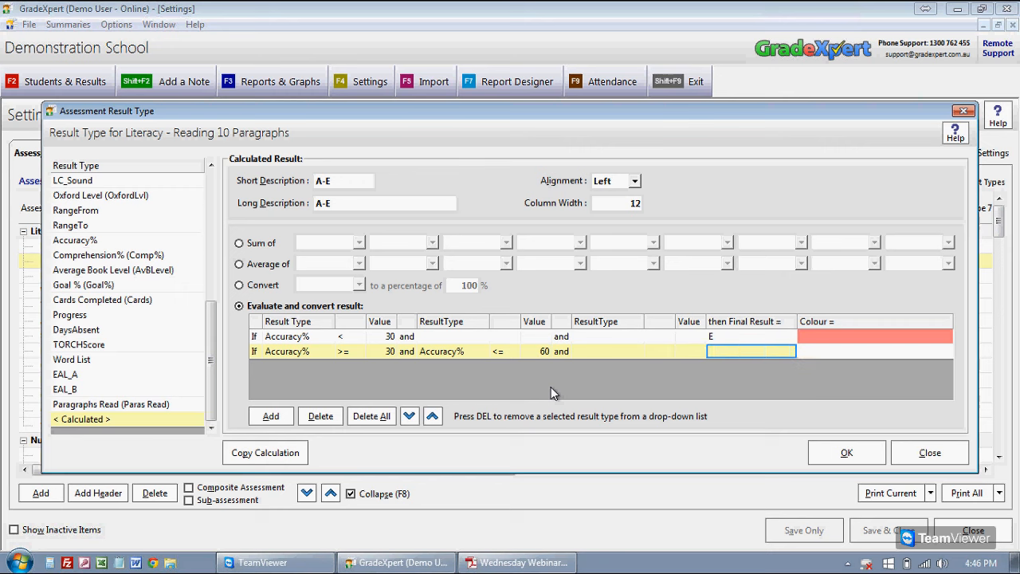
pyautogui.write('D')
# Change the upper Accuracy% limit of the D rule to 50
pyautogui.hotkey('shift', 'Tab')
pyautogui.hotkey('shift', 'Tab')
pyautogui.hotkey('shift', 'Tab')
pyautogui.hotkey('shift', 'Tab')
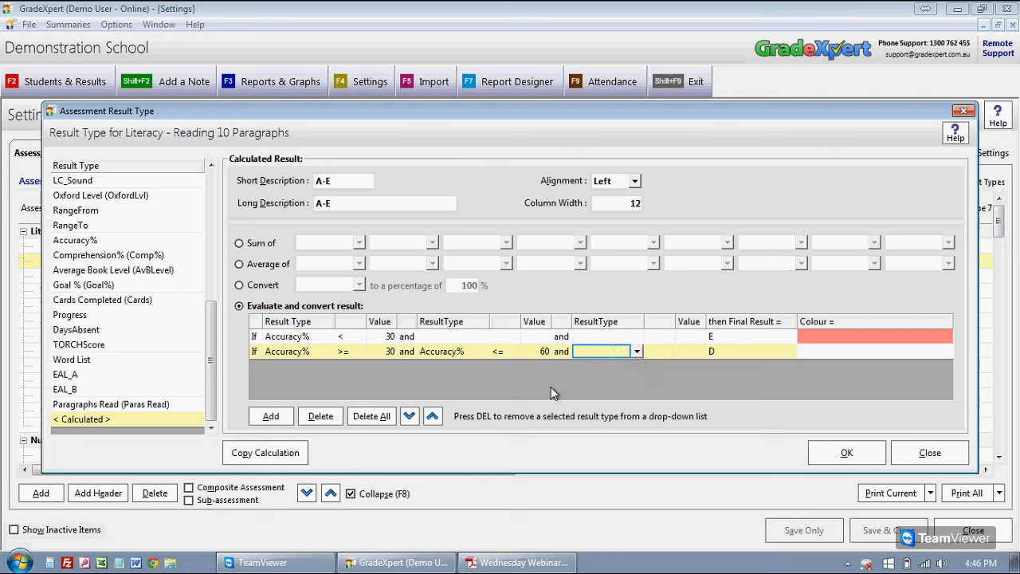
pyautogui.write('50')
pyautogui.press('Tab')
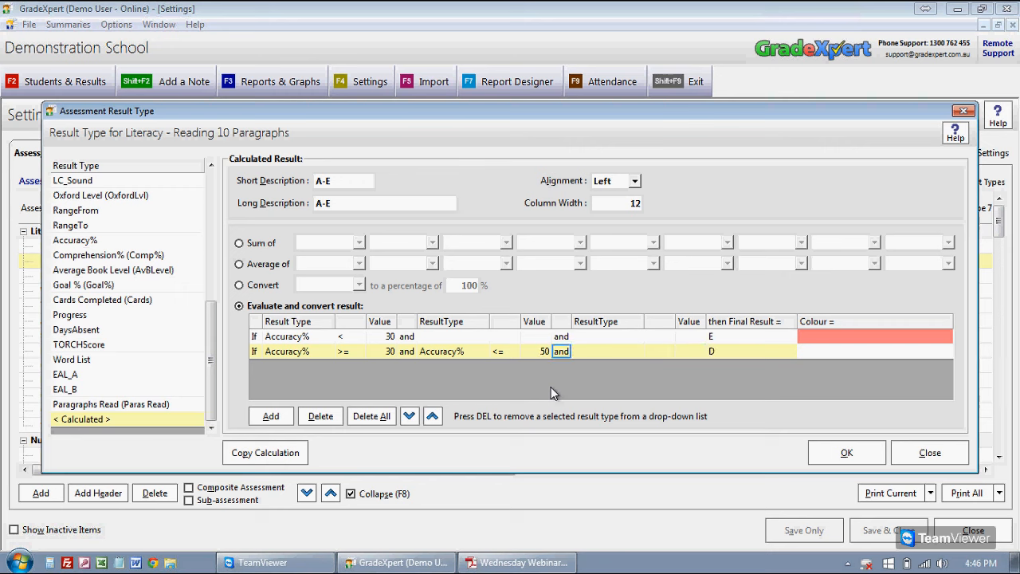
# Set the colour of the D rule to light red
pyautogui.press('Tab')
pyautogui.press('Tab')
pyautogui.press('Tab')
pyautogui.press('Tab')
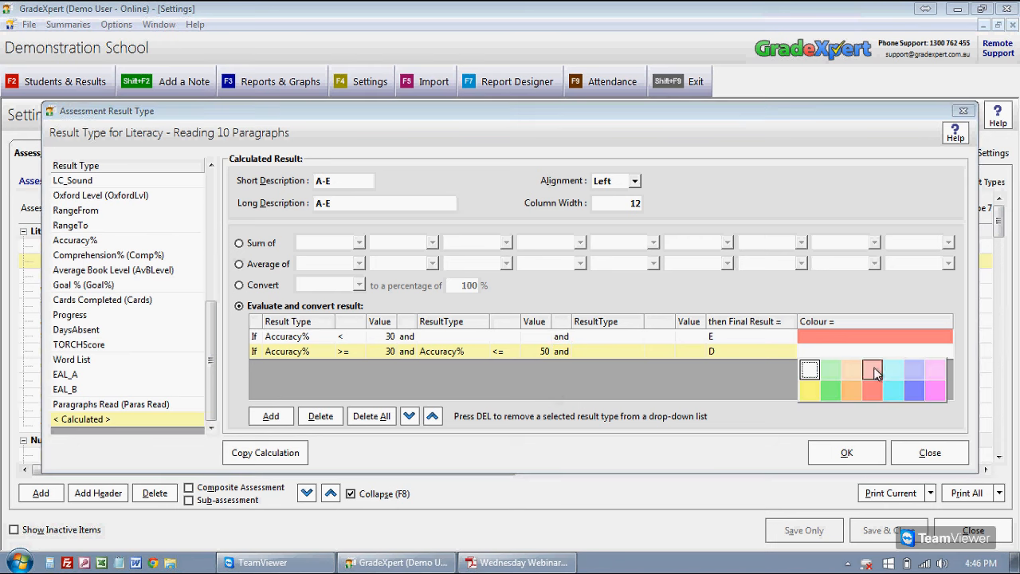
pyautogui.click(873, 370)
# Add a third rule that gives C when Accuracy% is >= 51 and <= 70
pyautogui.click(271, 416)
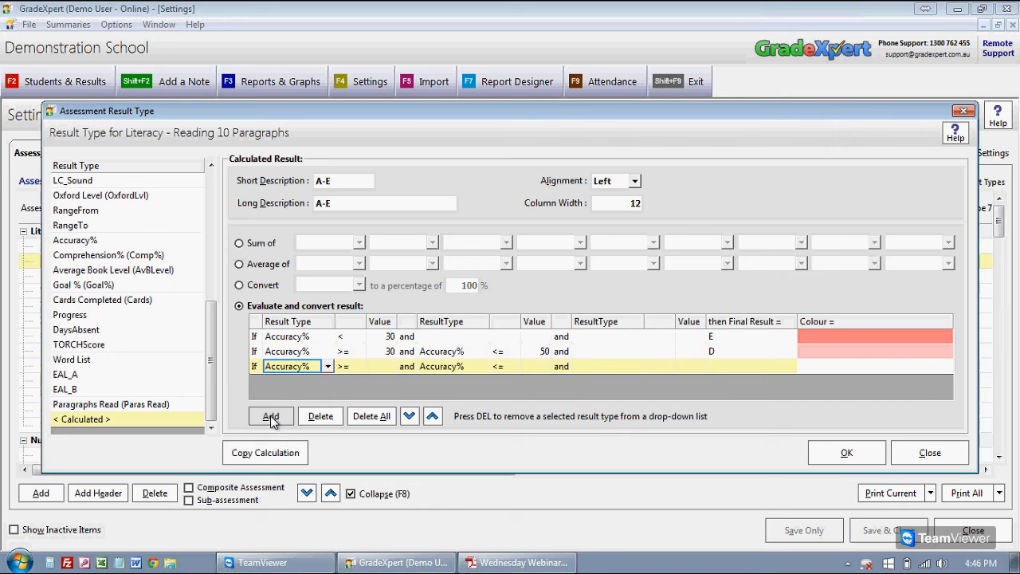
pyautogui.press('Tab')
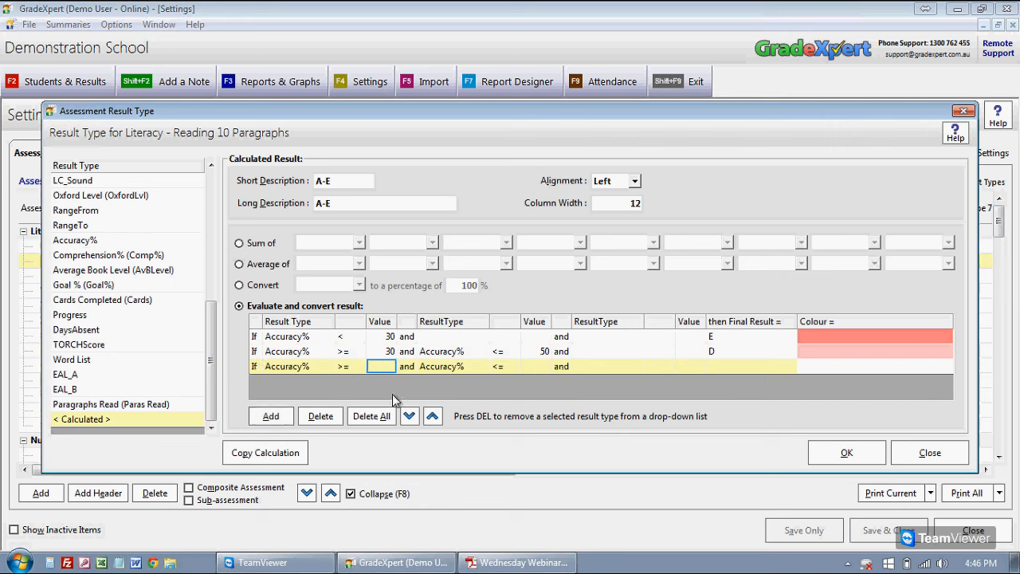
pyautogui.write('51')
pyautogui.press('Tab')
pyautogui.press('Tab')
pyautogui.press('Tab')
pyautogui.write('70')
pyautogui.press('Tab')
pyautogui.press('Tab')
pyautogui.press('Tab')
pyautogui.press('Tab')
pyautogui.write('C')
# Set the colour of the C rule to light pink
pyautogui.press('Tab')
pyautogui.press('space')
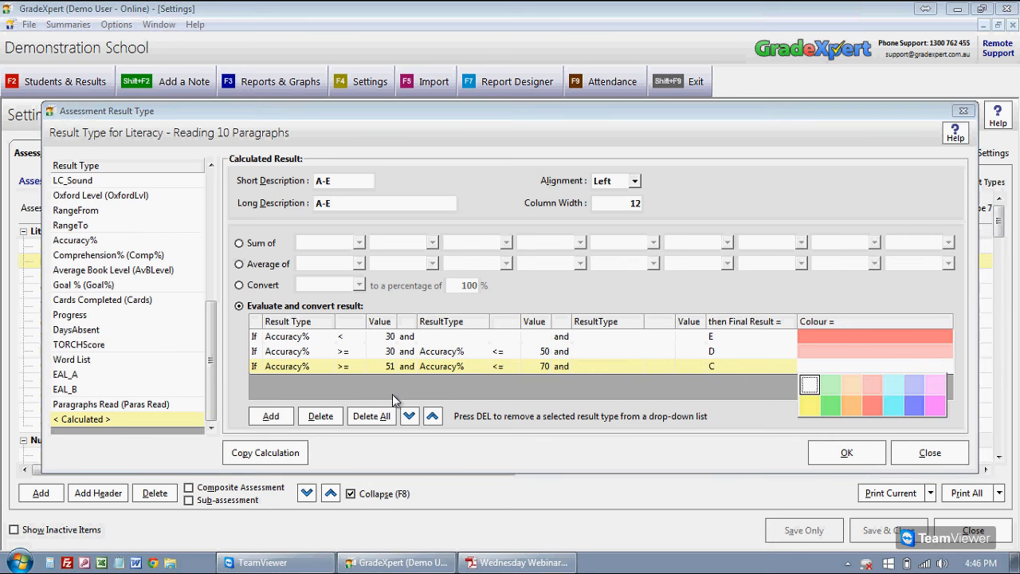
pyautogui.press('Right')
pyautogui.press('Right')
pyautogui.press('Right')
pyautogui.press('Right')
pyautogui.press('Right')
pyautogui.press('Right')
pyautogui.press('Return')
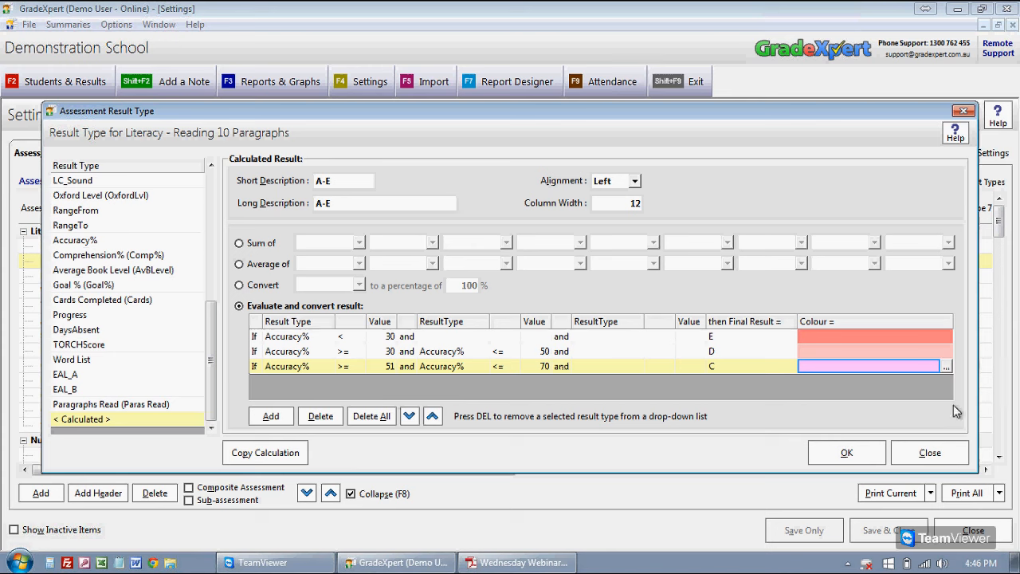
# Change the colour of the C rule to light blue-violet
pyautogui.click(946, 366)
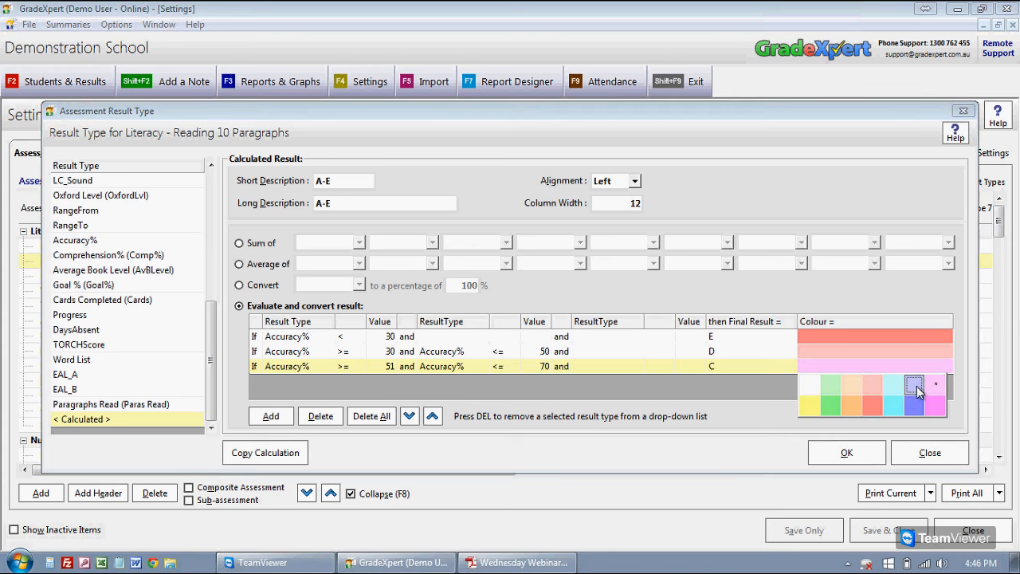
pyautogui.click(917, 387)
# Add a fourth rule that gives B when Accuracy% is >= 71 and <= 85
pyautogui.click(270, 417)
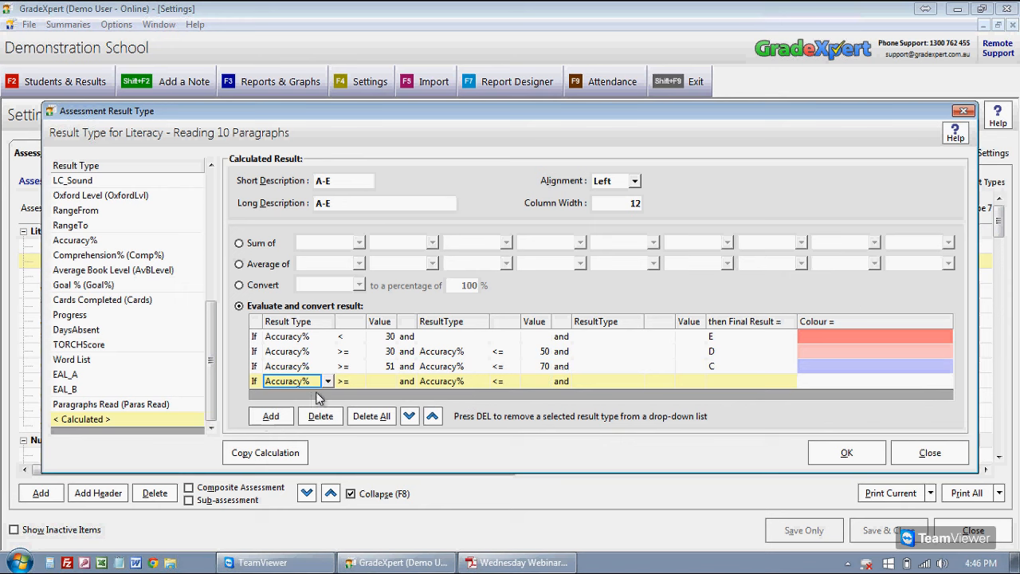
pyautogui.click(371, 380)
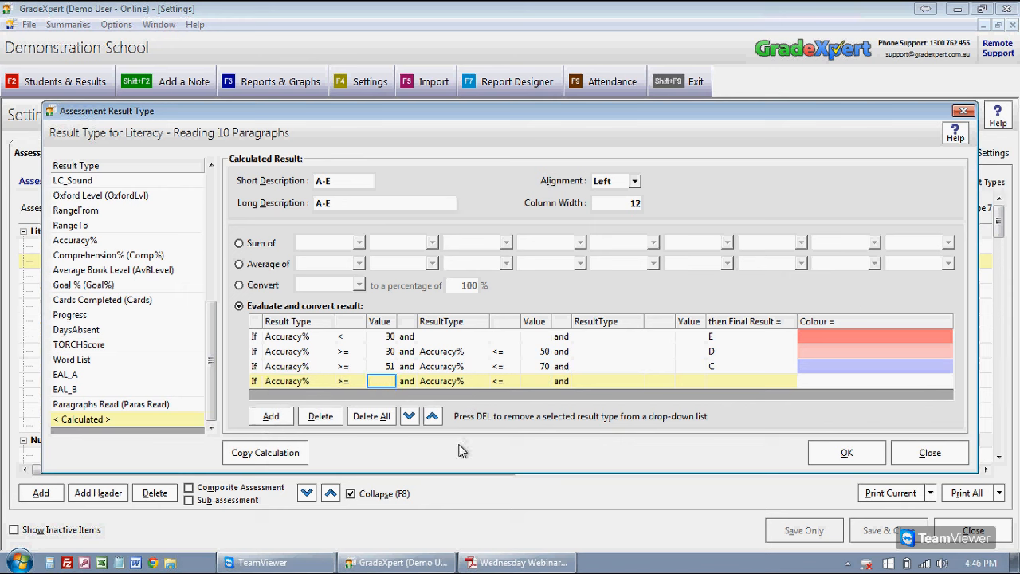
pyautogui.write('71')
pyautogui.press('Tab')
pyautogui.press('Tab')
pyautogui.press('Tab')
pyautogui.write('85')
pyautogui.press('Tab')
pyautogui.press('Tab')
pyautogui.press('Tab')
pyautogui.press('Tab')
pyautogui.write('B')
# Set the colour of the B rule to light green
pyautogui.press('Tab')
pyautogui.press('Return')
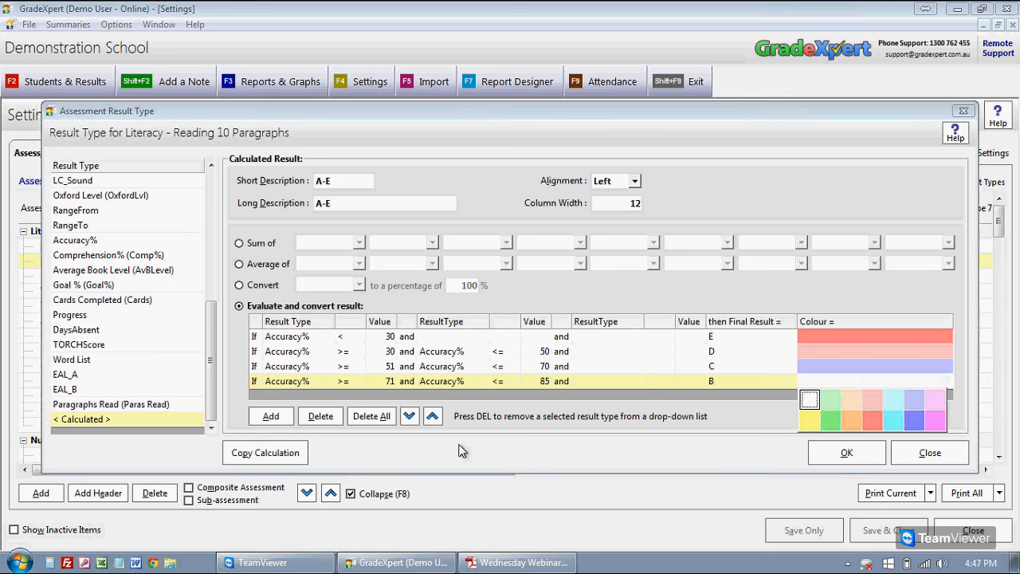
pyautogui.click(830, 398)
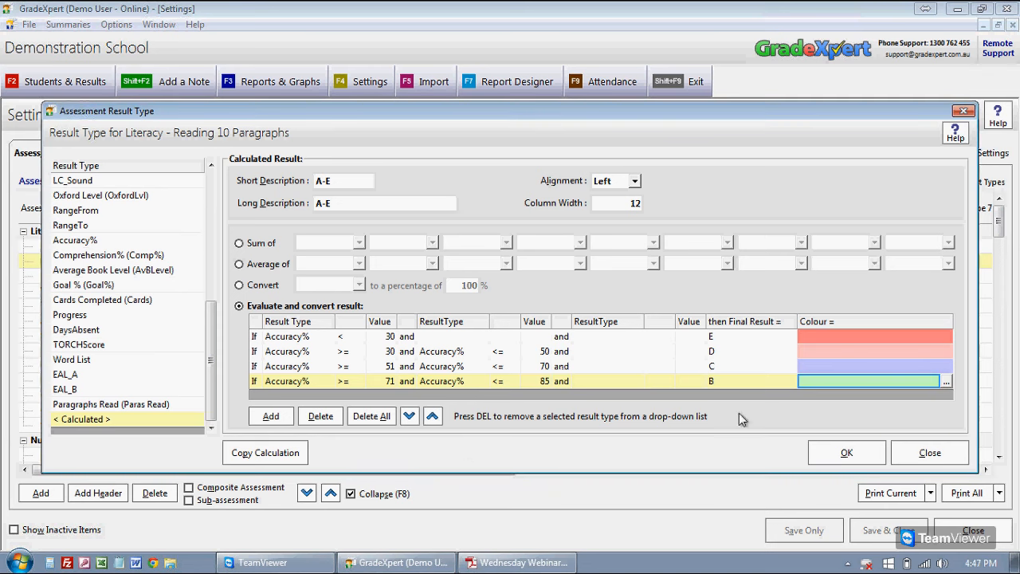
# Add a fifth rule for Accuracy% >= 86 and clear its second condition
pyautogui.click(271, 416)
pyautogui.click(369, 381)
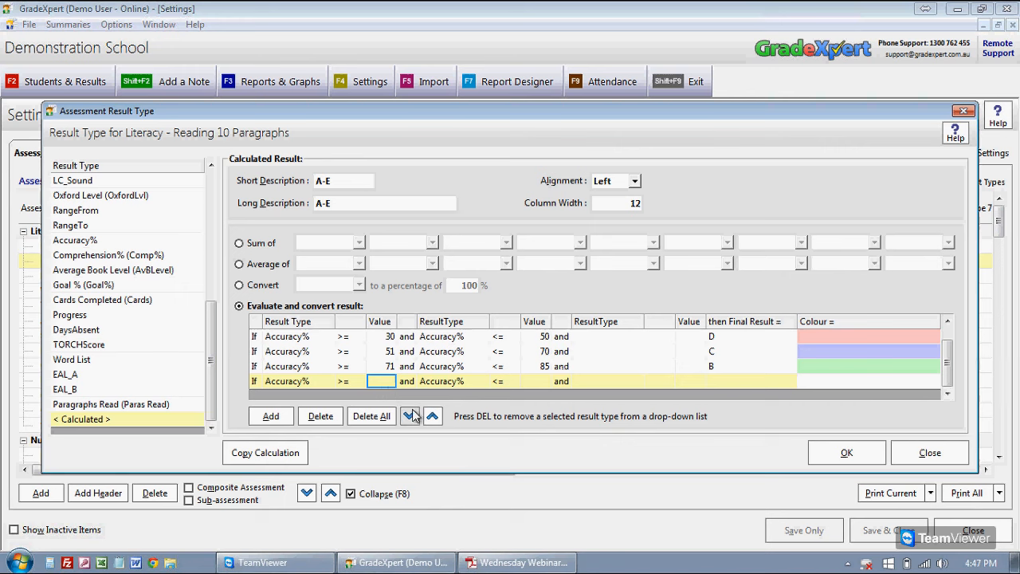
pyautogui.write('86')
pyautogui.press('Tab')
pyautogui.press('Tab')
pyautogui.hotkey('shift', 'Tab')
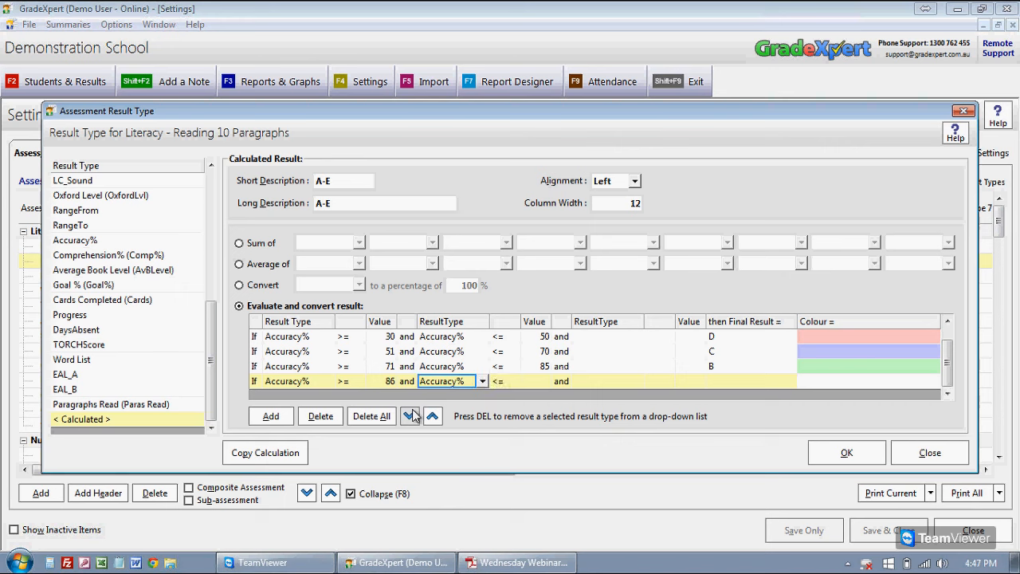
pyautogui.press('Delete')
pyautogui.press('Tab')
pyautogui.hotkey('shift', 'Tab')
pyautogui.hotkey('shift', 'Tab')
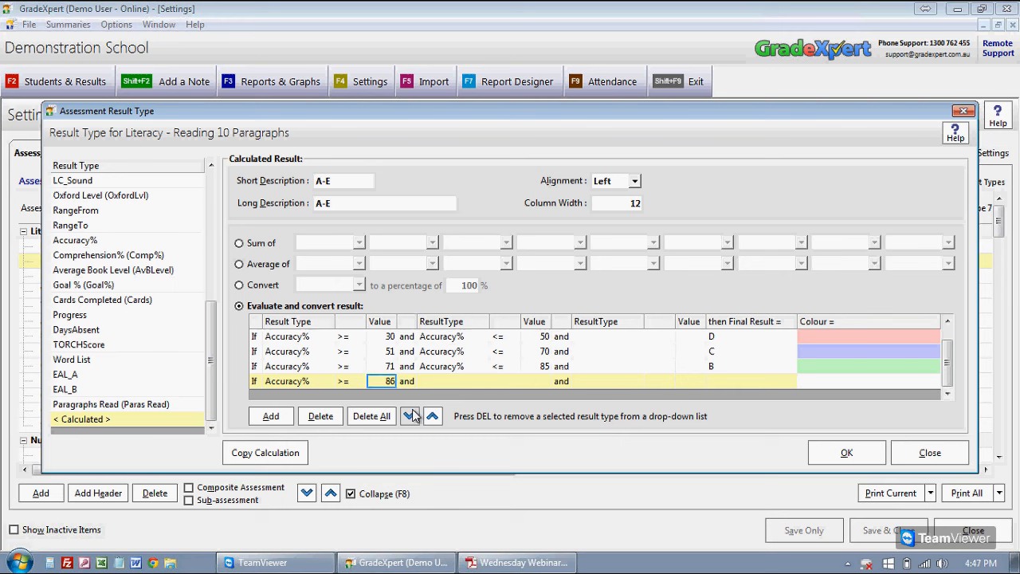
# Give the Accuracy% >= 86 rule a strong green colour and the final result A
pyautogui.press('Tab')
pyautogui.press('Tab')
pyautogui.press('Tab')
pyautogui.press('Tab')
pyautogui.press('Tab')
pyautogui.press('Tab')
pyautogui.press('Tab')
pyautogui.press('Tab')
pyautogui.press('Tab')
pyautogui.press('Tab')
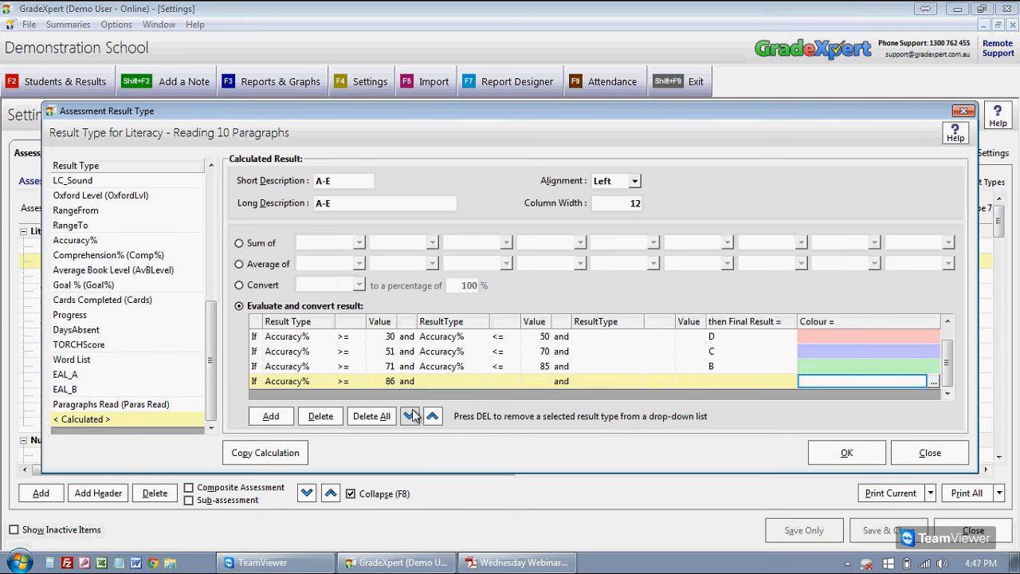
pyautogui.click(932, 382)
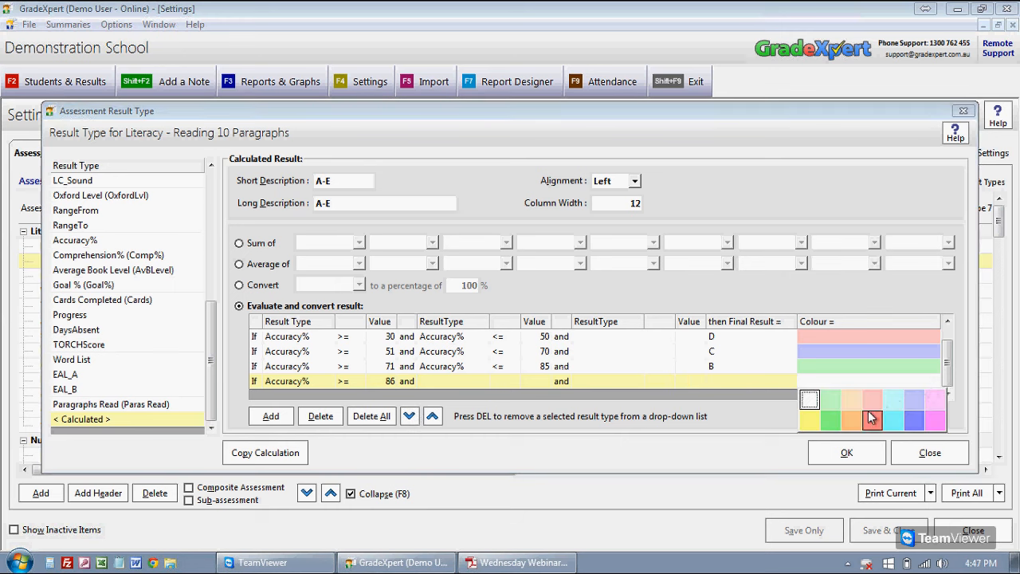
pyautogui.click(835, 420)
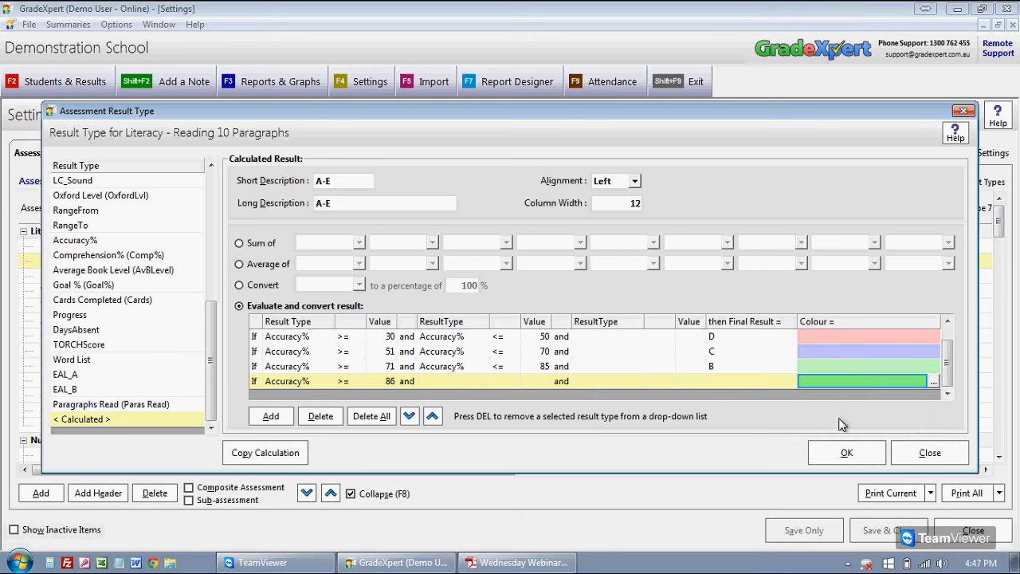
pyautogui.click(749, 385)
pyautogui.write('A')
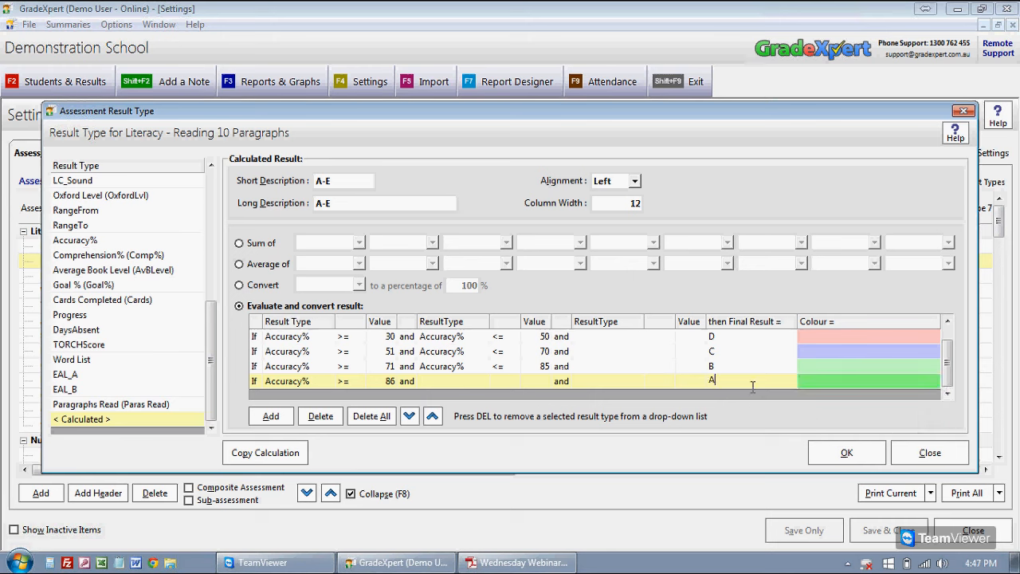
# Review the final results of the five Accuracy% rules, ending on the C rule
pyautogui.press('Up')
pyautogui.press('Up')
pyautogui.press('Up')
pyautogui.press('Up')
pyautogui.press('Down')
pyautogui.press('Down')
pyautogui.press('Down')
pyautogui.press('Down')
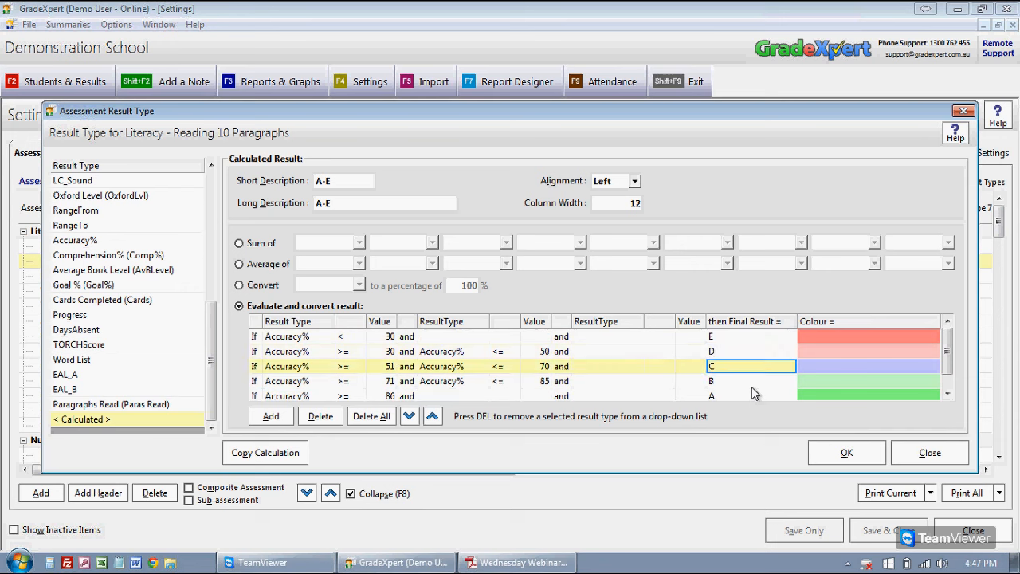
pyautogui.press('Up')
pyautogui.press('Up')
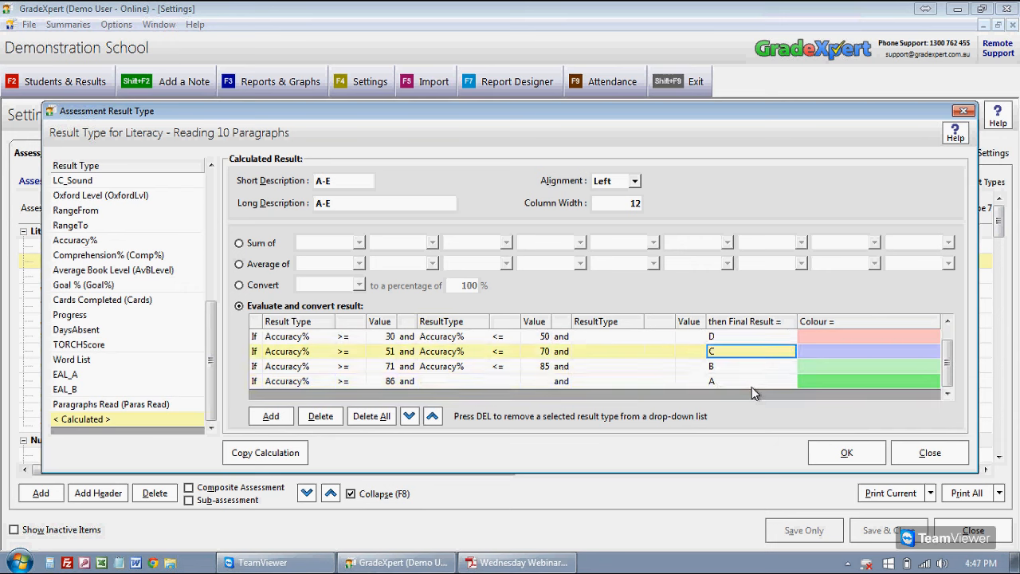
# Try the wordings "Good" and "Below expected" as the final result of the 51 to 70 rule, and restore C
pyautogui.write('Good')
pyautogui.press('Return')
pyautogui.press('Up')
pyautogui.write('Below ')
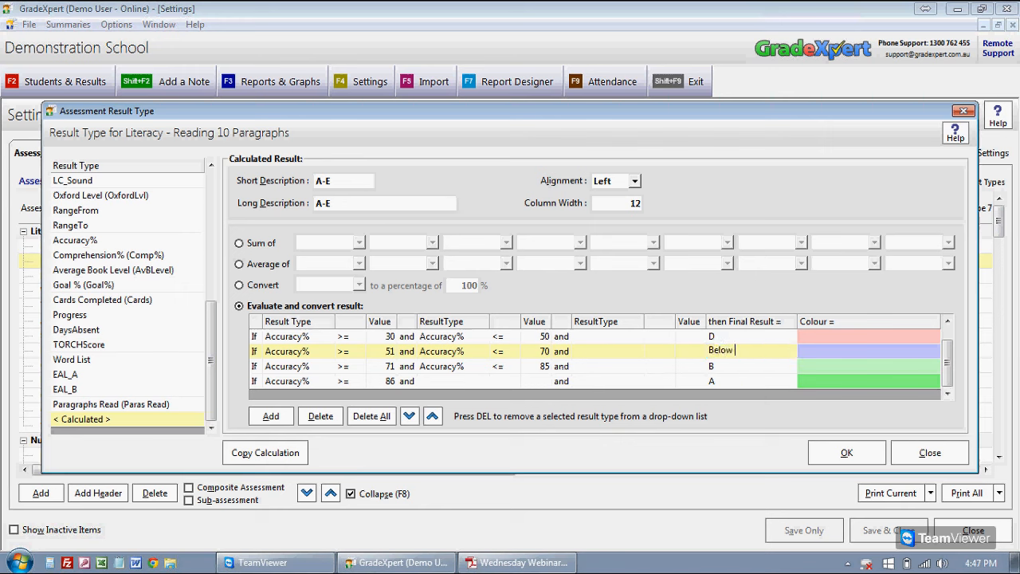
pyautogui.write('expected lev')
pyautogui.press('BackSpace')
pyautogui.press('BackSpace')
pyautogui.press('BackSpace')
pyautogui.press('BackSpace')
pyautogui.press('BackSpace')
pyautogui.press('BackSpace')
pyautogui.press('BackSpace')
pyautogui.press('BackSpace')
pyautogui.press('BackSpace')
pyautogui.press('BackSpace')
pyautogui.press('BackSpace')
pyautogui.press('BackSpace')
pyautogui.press('BackSpace')
pyautogui.press('BackSpace')
pyautogui.press('BackSpace')
pyautogui.press('BackSpace')
pyautogui.press('BackSpace')
pyautogui.press('BackSpace')
pyautogui.write('C')
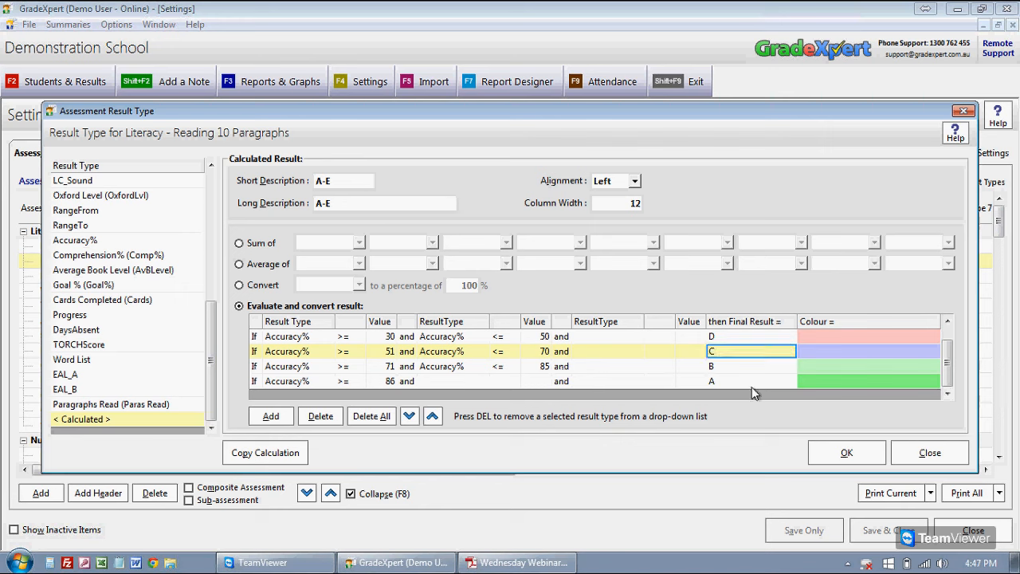
# Confirm the A-E calculated result for Reading 10 Paragraphs and save the settings
pyautogui.click(843, 453)
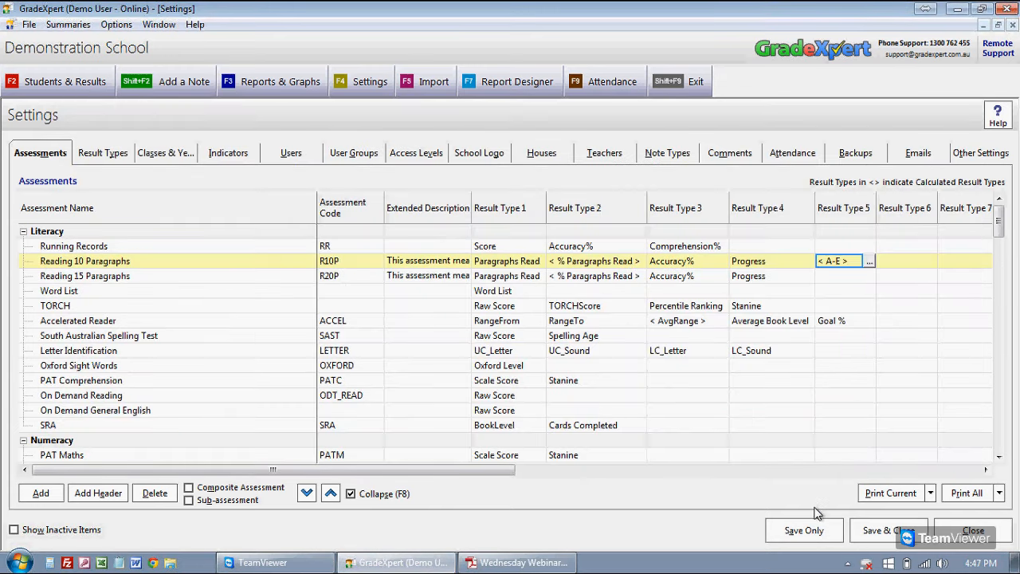
pyautogui.click(804, 530)
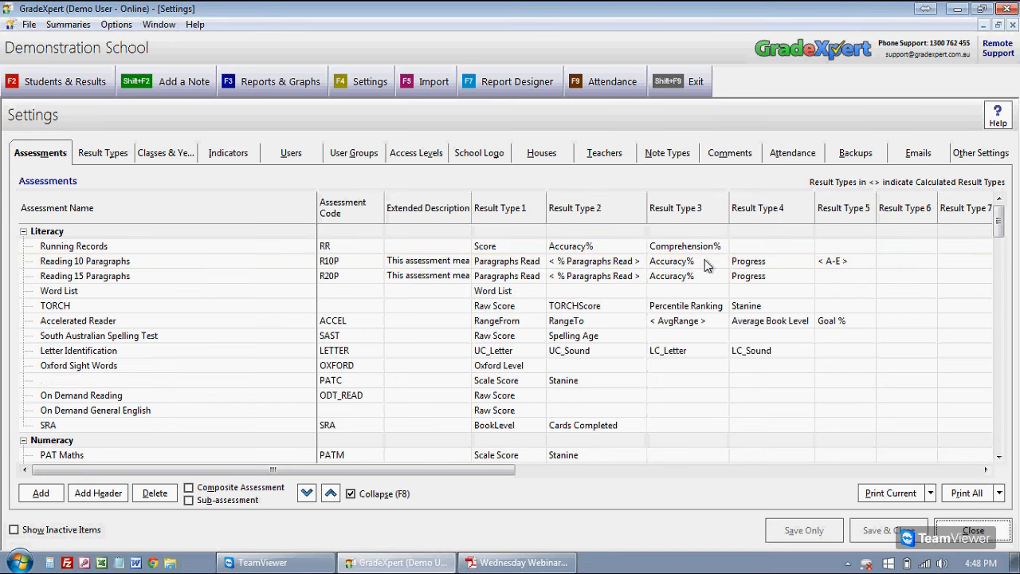
# Open results entry for class 3 3JS with the Reading 10 Paragraphs assessment
pyautogui.click(22, 84)
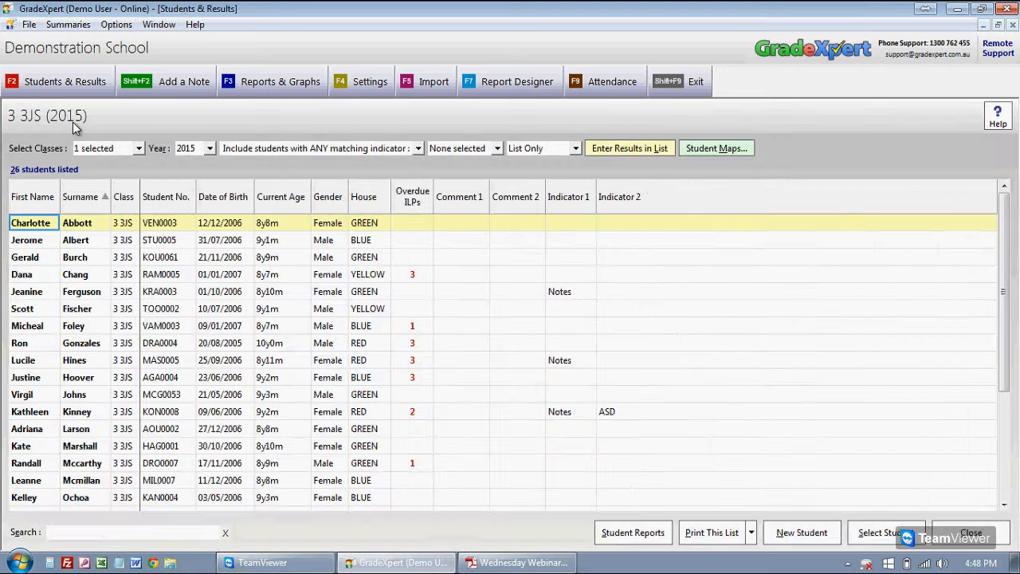
pyautogui.click(598, 152)
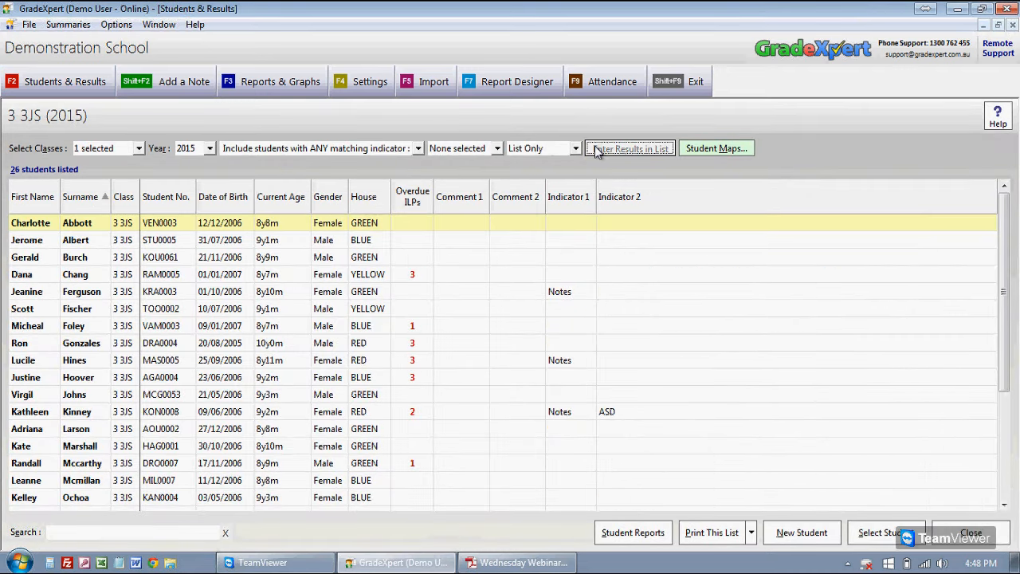
pyautogui.click(322, 266)
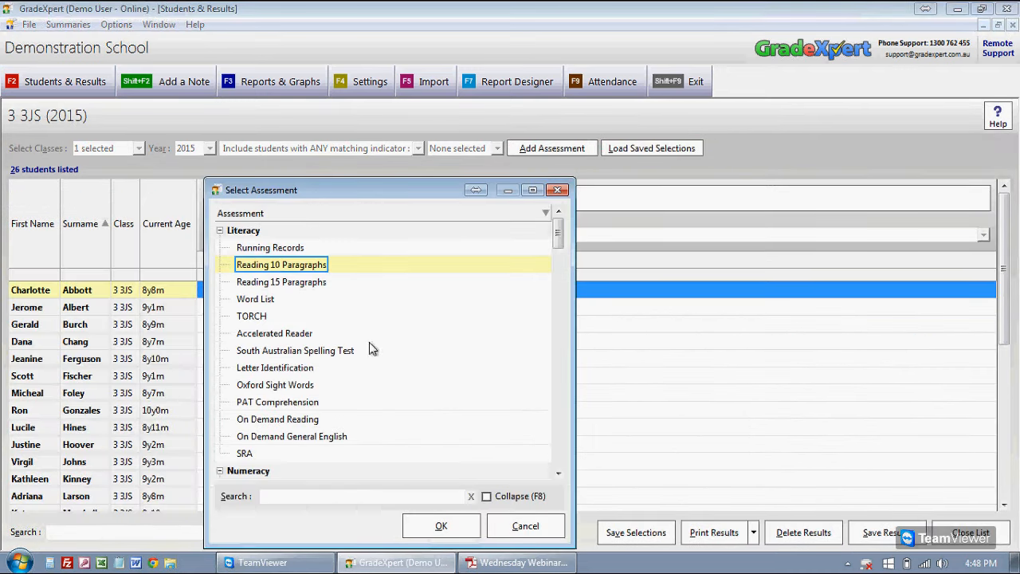
pyautogui.click(438, 518)
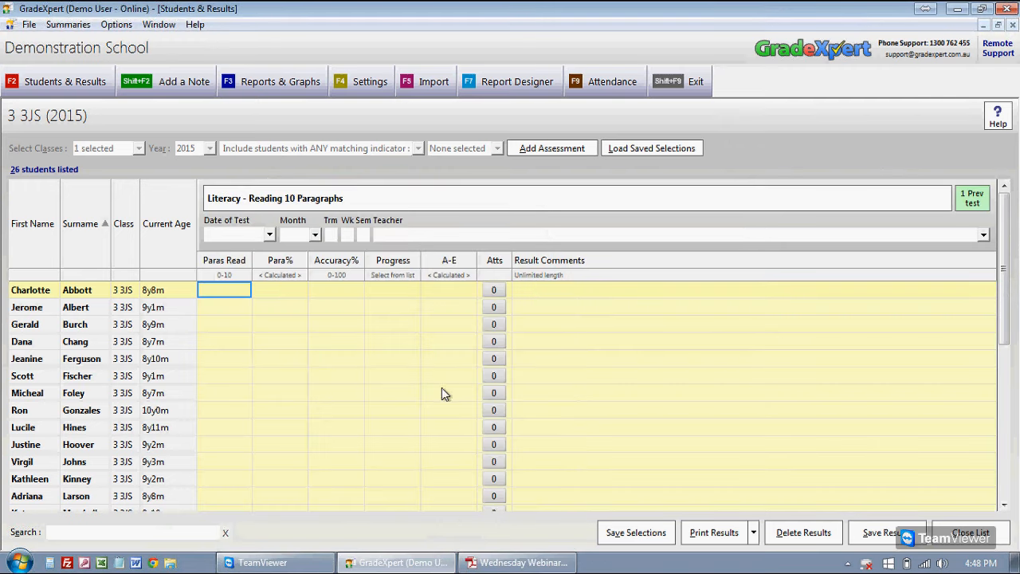
# Load the previous May 2015 test results and check the calculated A-E grades of the first two students
pyautogui.click(448, 291)
pyautogui.click(296, 289)
pyautogui.click(439, 293)
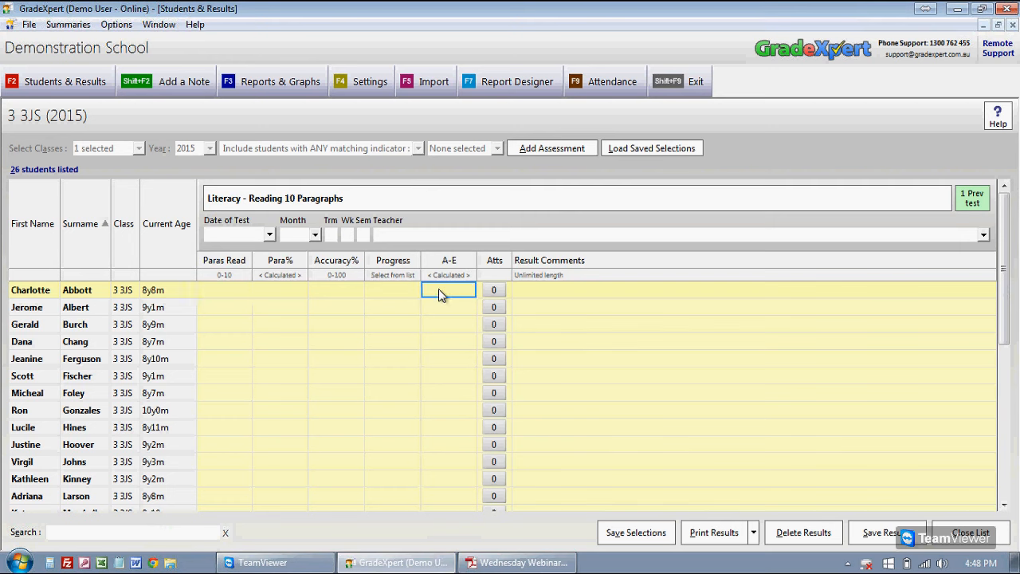
pyautogui.click(977, 198)
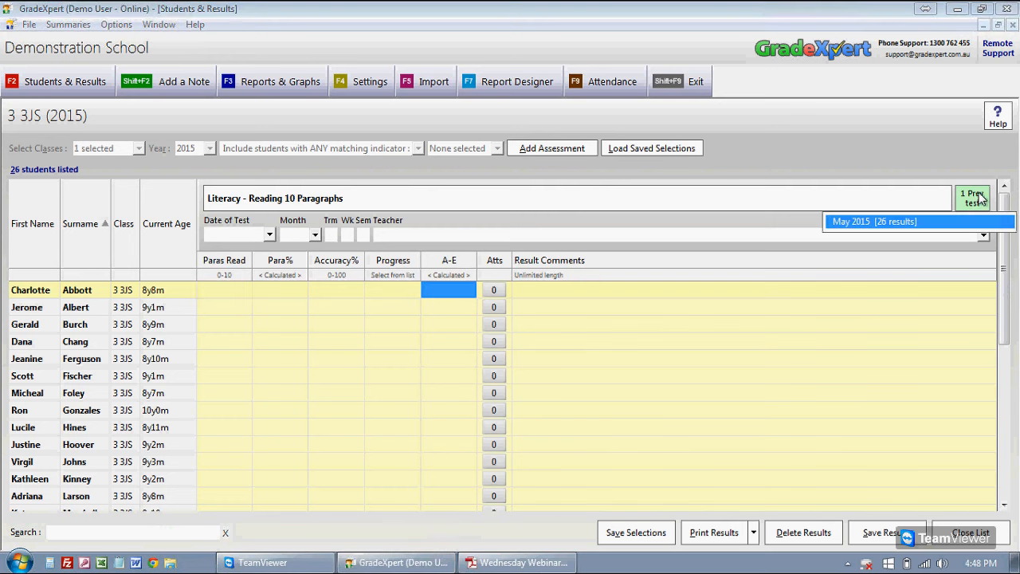
pyautogui.click(897, 223)
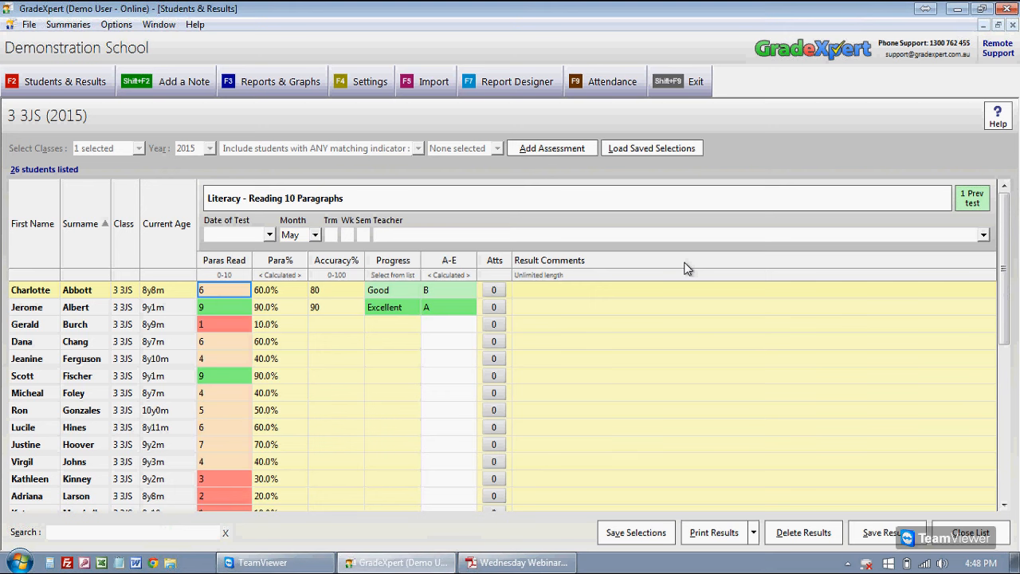
pyautogui.click(448, 293)
pyautogui.click(450, 307)
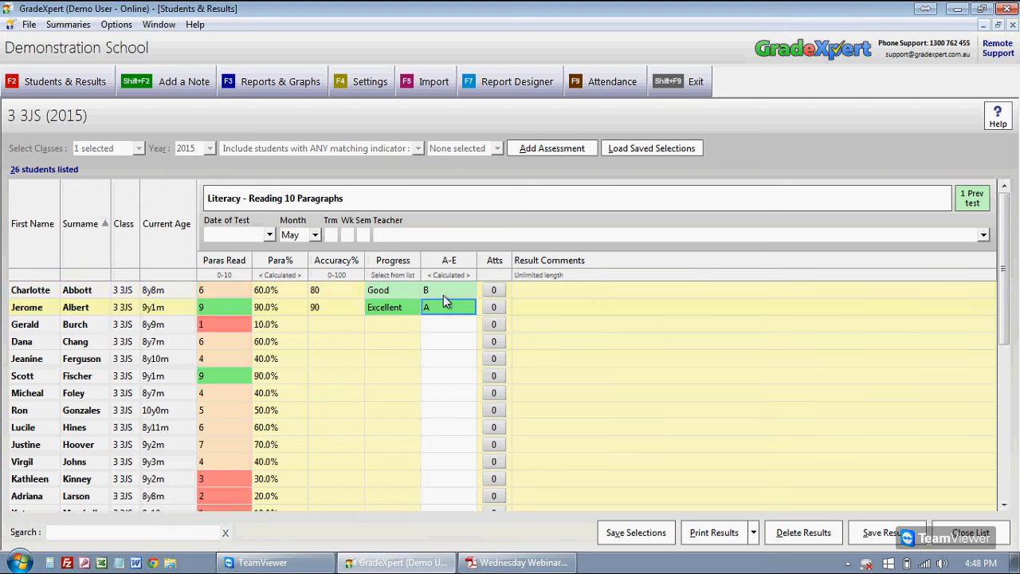
# Enter Accuracy% values 66, 55, 44, 33, 22, 11, 99, 88, 77 and 66 for the third to twelfth students
pyautogui.click(343, 324)
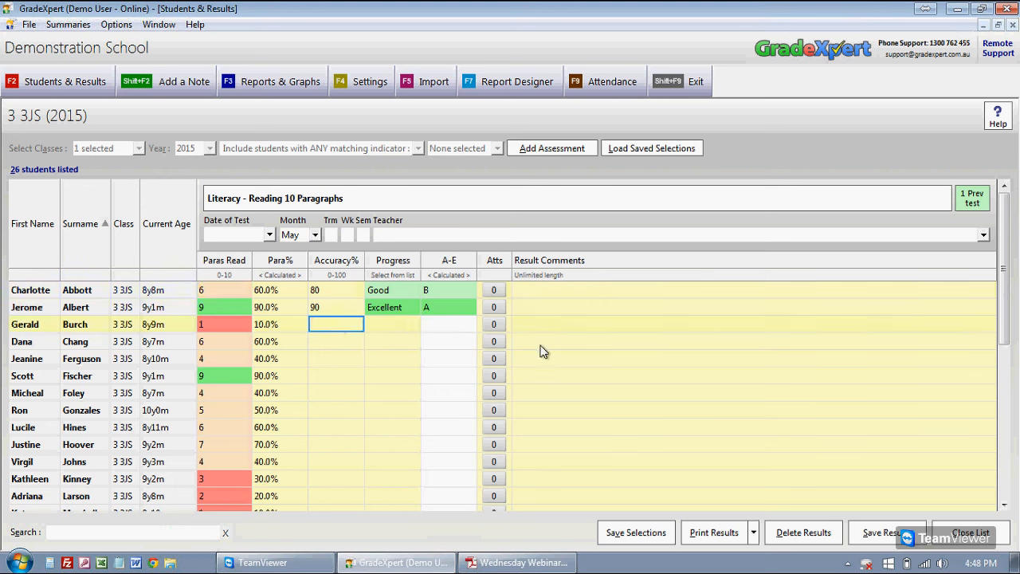
pyautogui.write('66')
pyautogui.press('Return')
pyautogui.write('55')
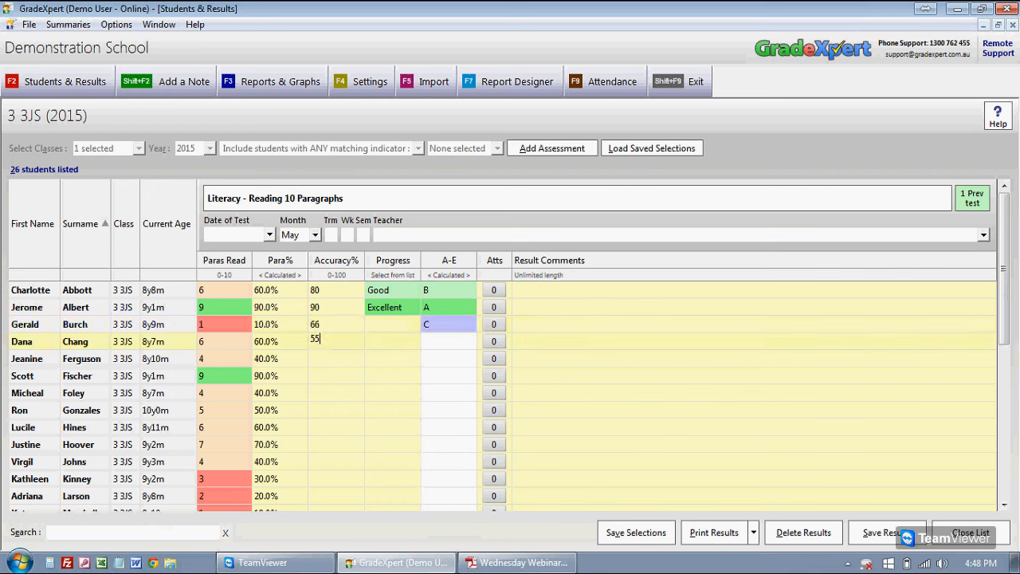
pyautogui.press('Return')
pyautogui.write('44')
pyautogui.press('Return')
pyautogui.write('33')
pyautogui.press('Return')
pyautogui.write('22')
pyautogui.press('Return')
pyautogui.write('11')
pyautogui.press('Return')
pyautogui.write('99')
pyautogui.press('Return')
pyautogui.write('88')
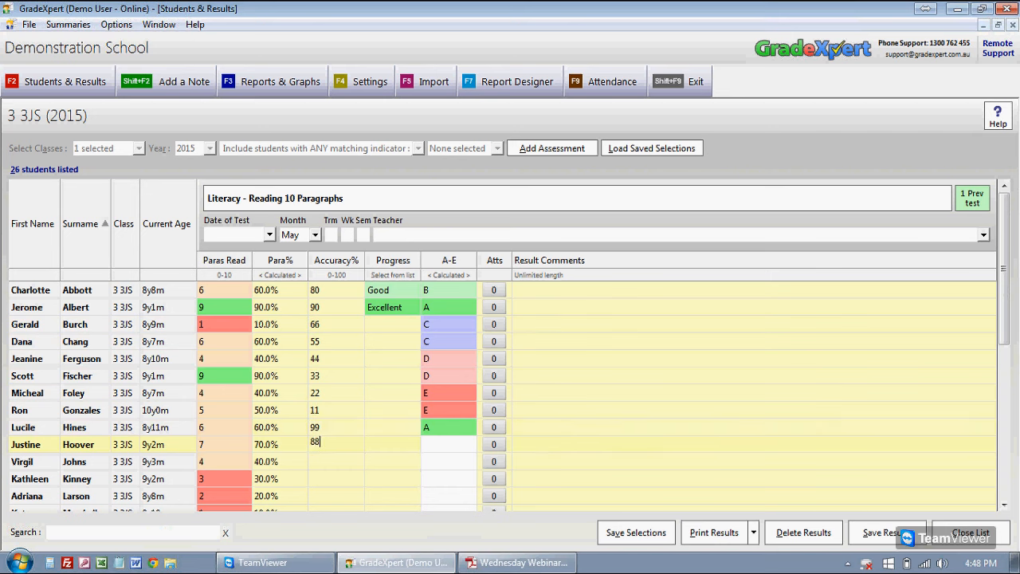
pyautogui.press('Return')
pyautogui.write('77')
pyautogui.press('Return')
pyautogui.write('66')
pyautogui.press('Return')
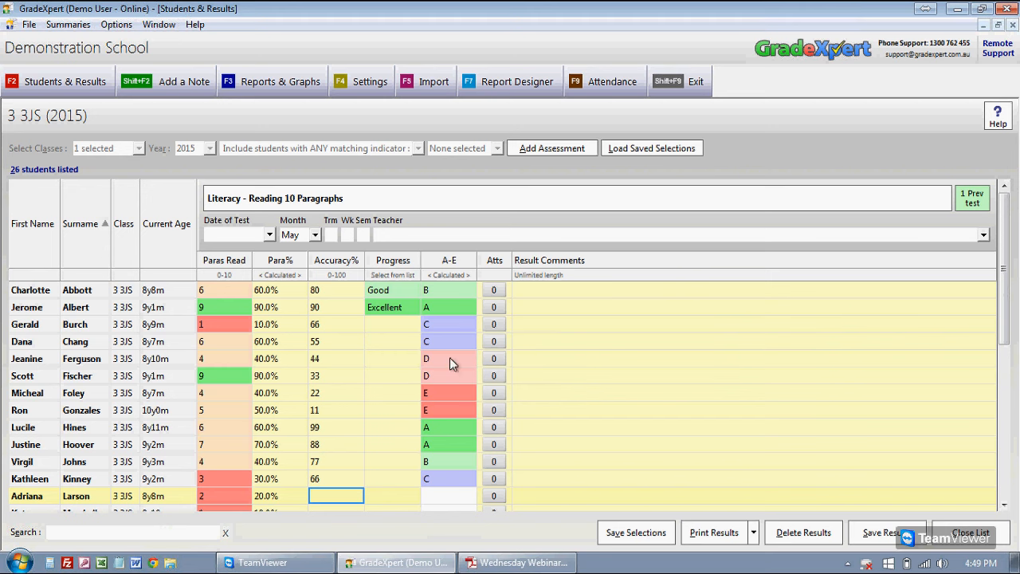
# Close the results list, saving the Reading 10 Paragraphs changes despite the missing entries
pyautogui.click(964, 532)
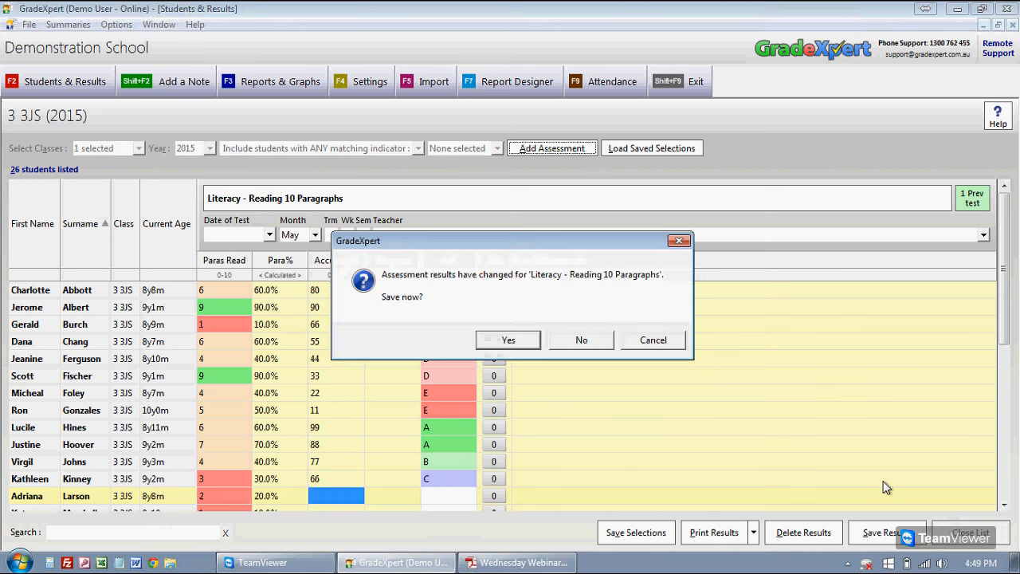
pyautogui.click(507, 339)
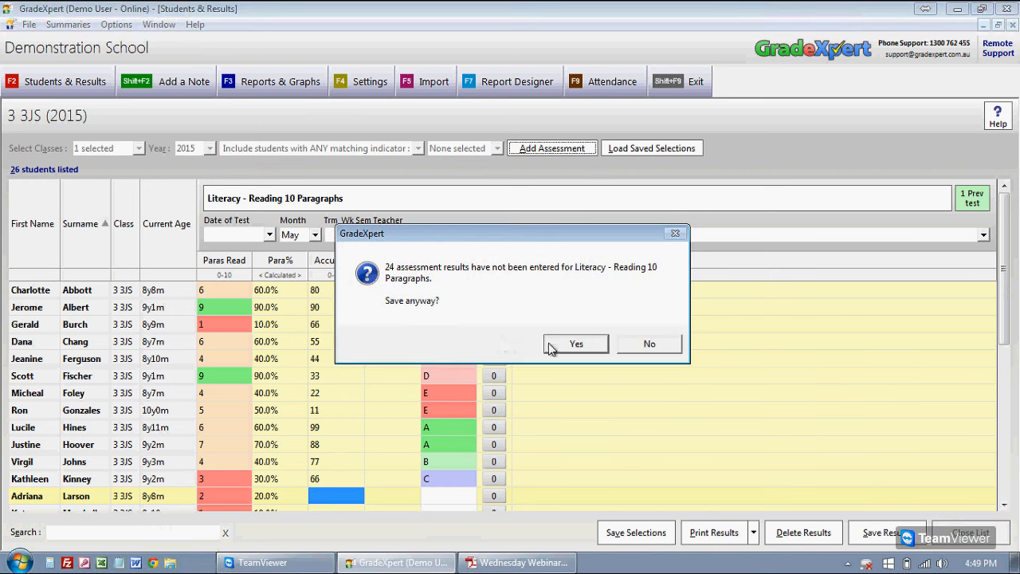
pyautogui.click(549, 347)
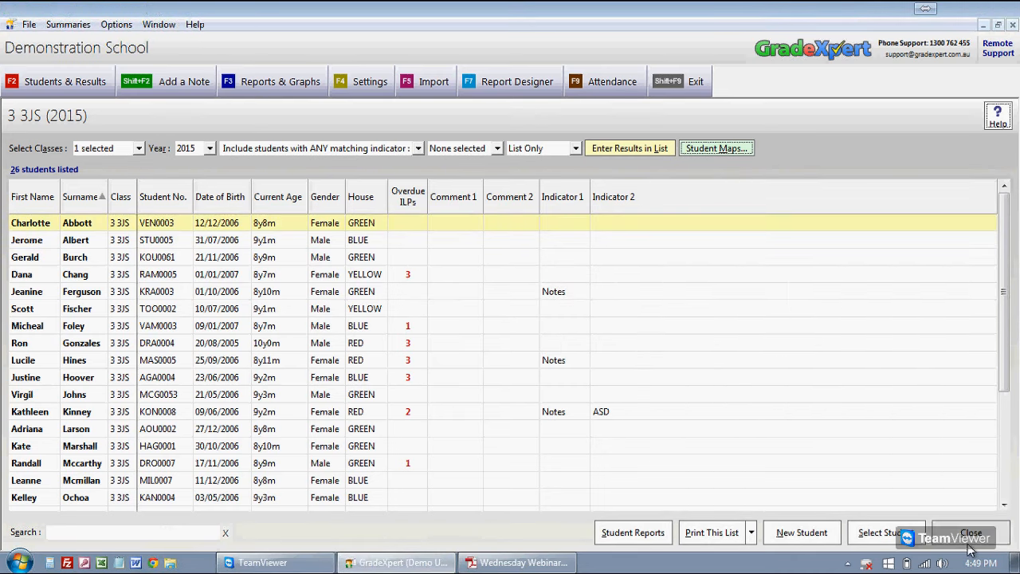
# In the settings, add a Literacy assessment below Running Records and name it My New Reading test
pyautogui.press('F4')
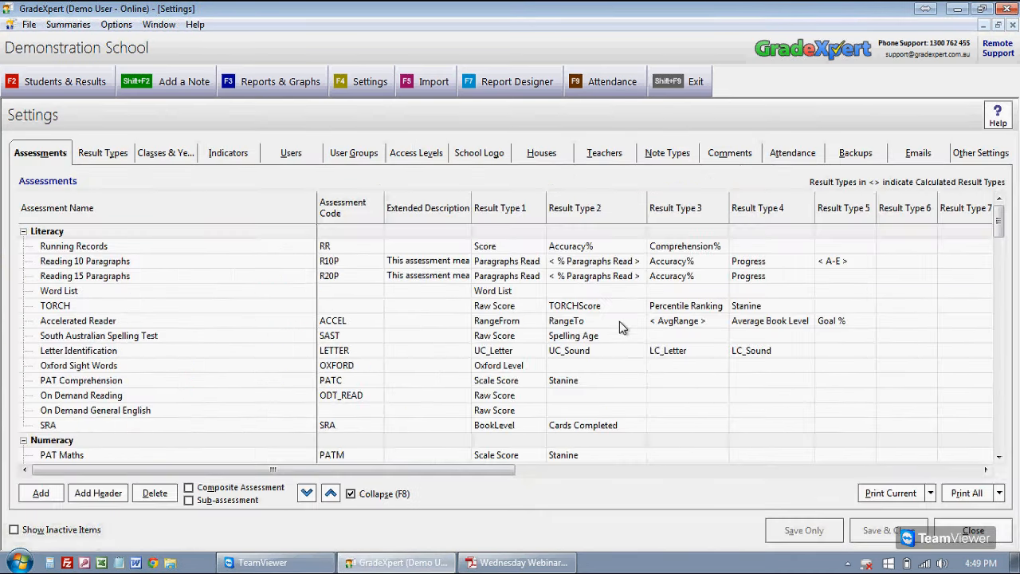
pyautogui.click(82, 249)
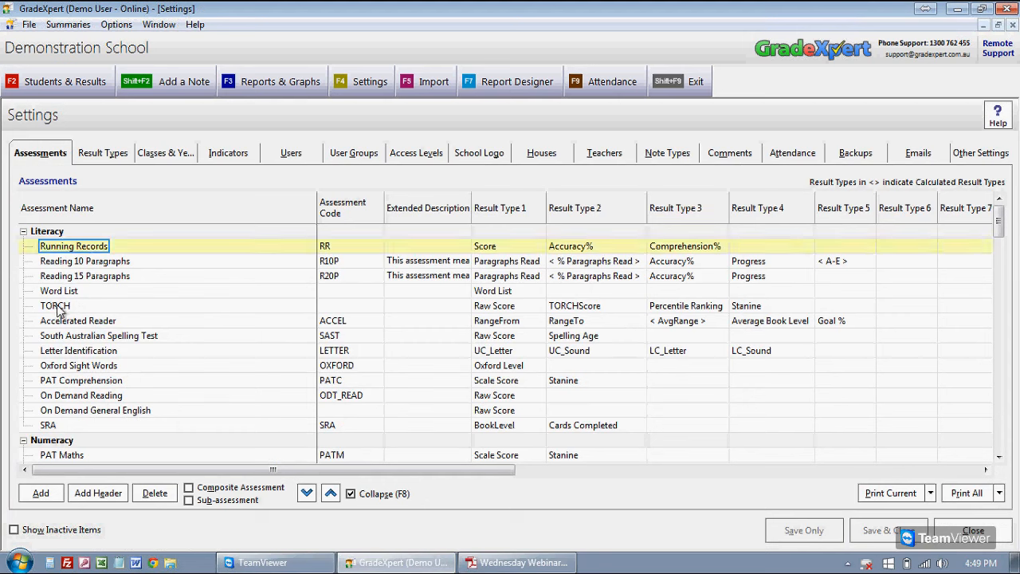
pyautogui.click(41, 493)
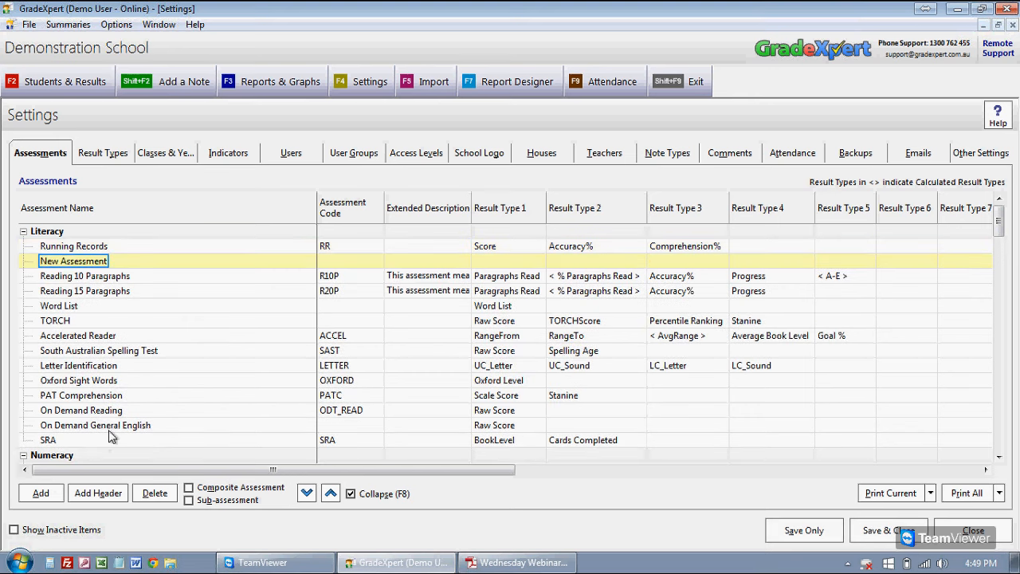
pyautogui.write('My New Reading test')
pyautogui.press('Tab')
pyautogui.press('Tab')
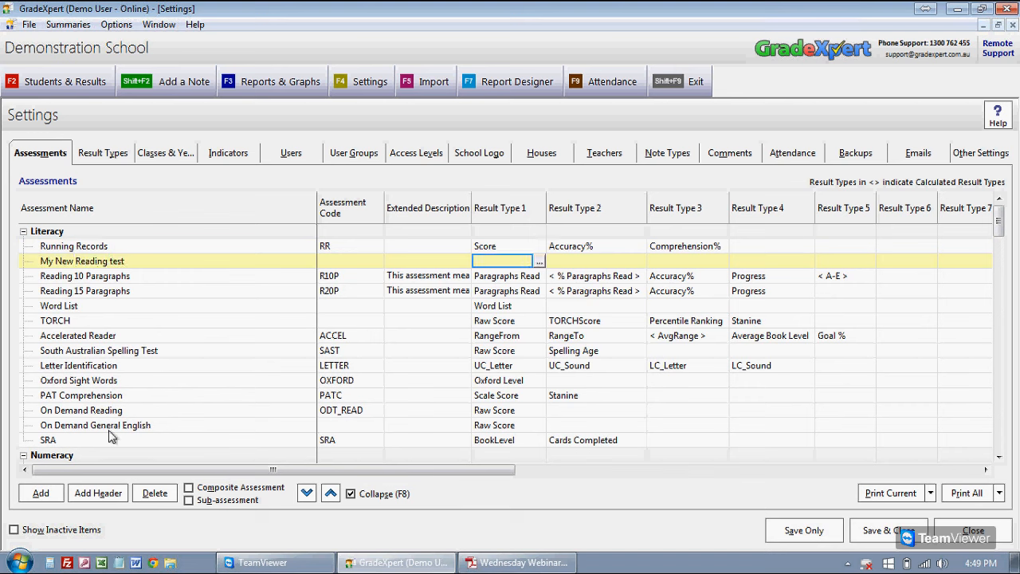
# Give My New Reading test a Raw Score result type with a custom maximum of 57, and save the settings
pyautogui.click(539, 261)
pyautogui.click(537, 263)
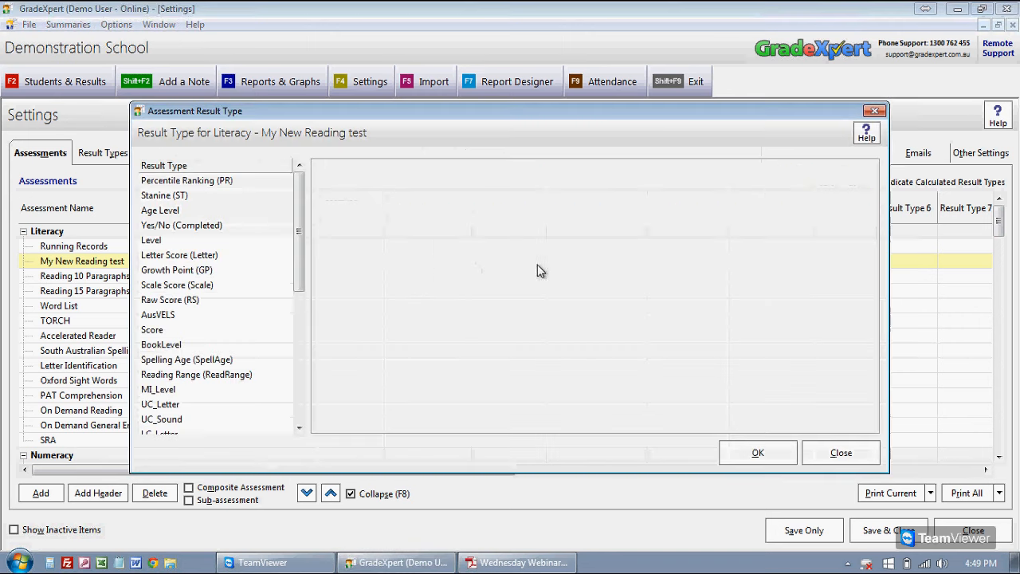
pyautogui.click(229, 299)
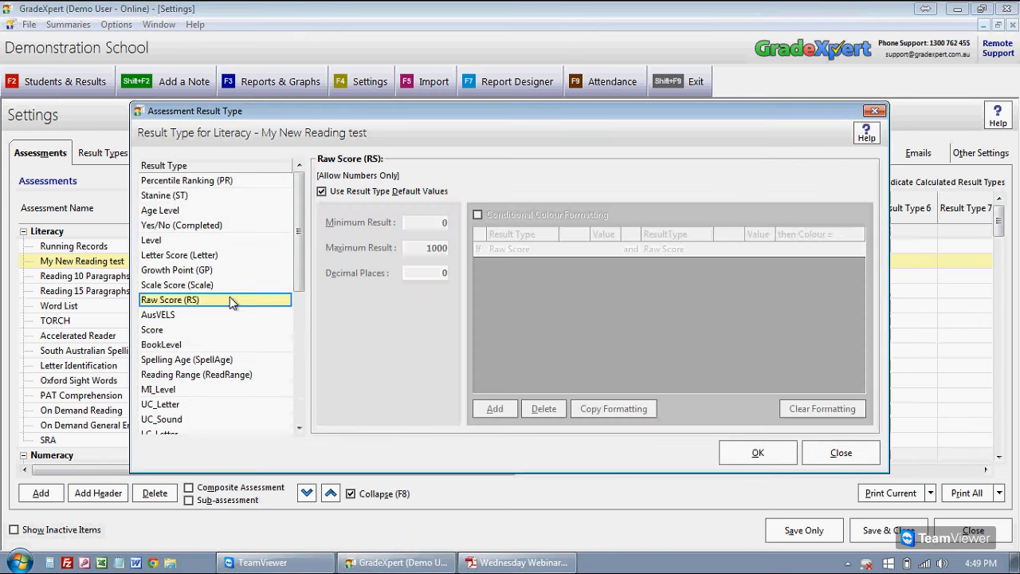
pyautogui.click(357, 194)
pyautogui.click(412, 248)
pyautogui.write('57')
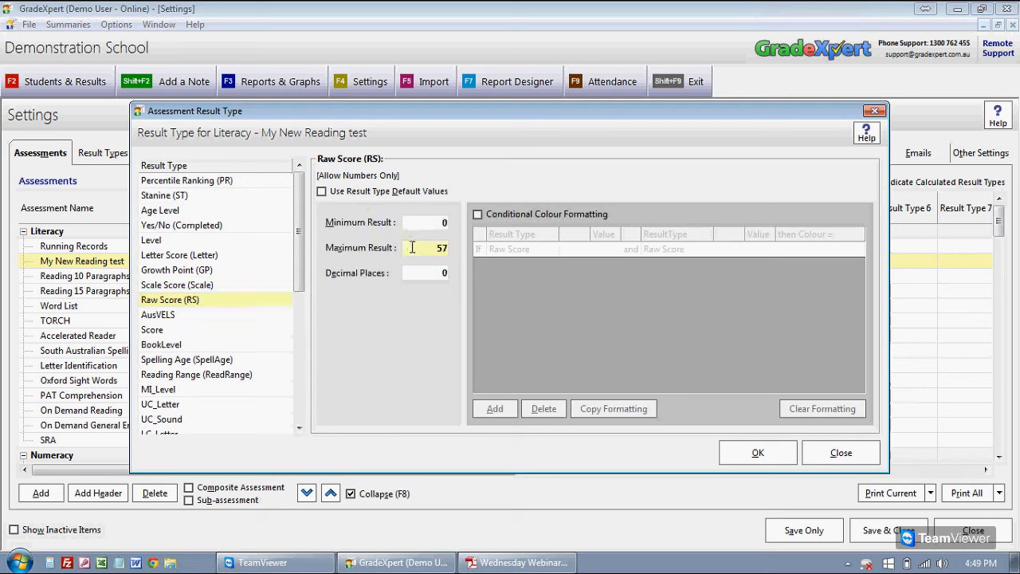
pyautogui.click(747, 454)
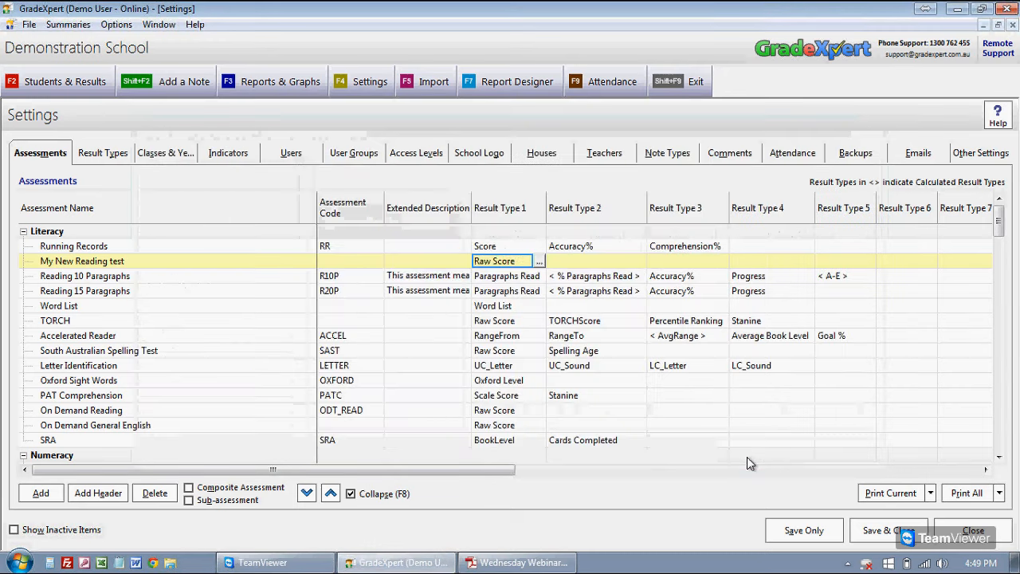
pyautogui.click(797, 530)
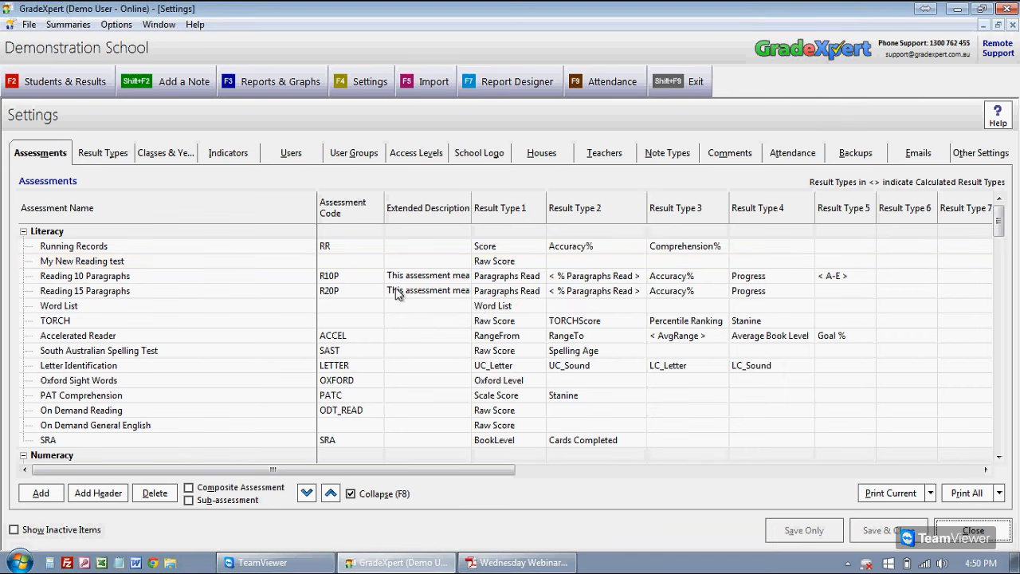
# Open results entry for class 3 3JS with the My New Reading test assessment
pyautogui.click(11, 77)
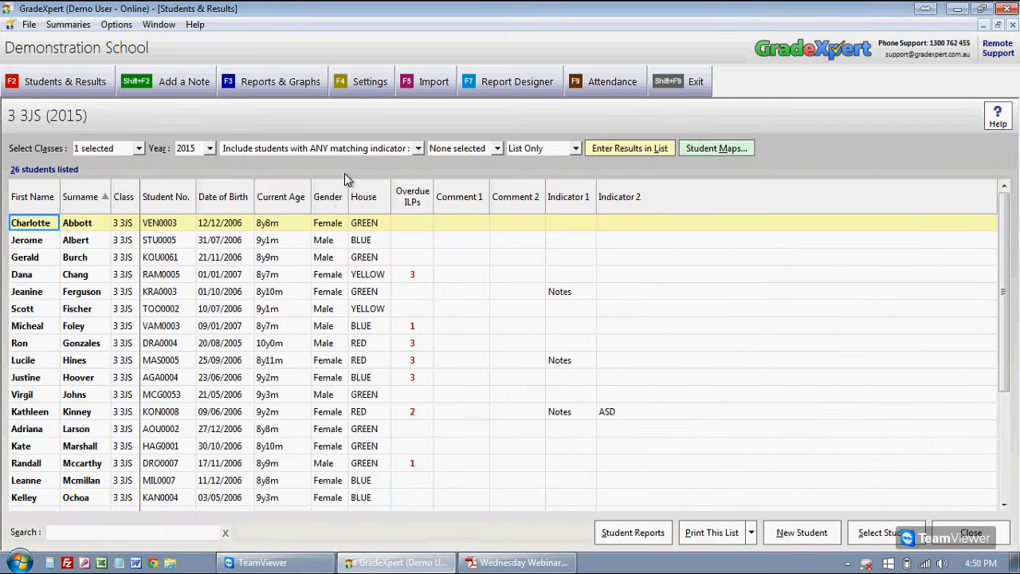
pyautogui.click(626, 153)
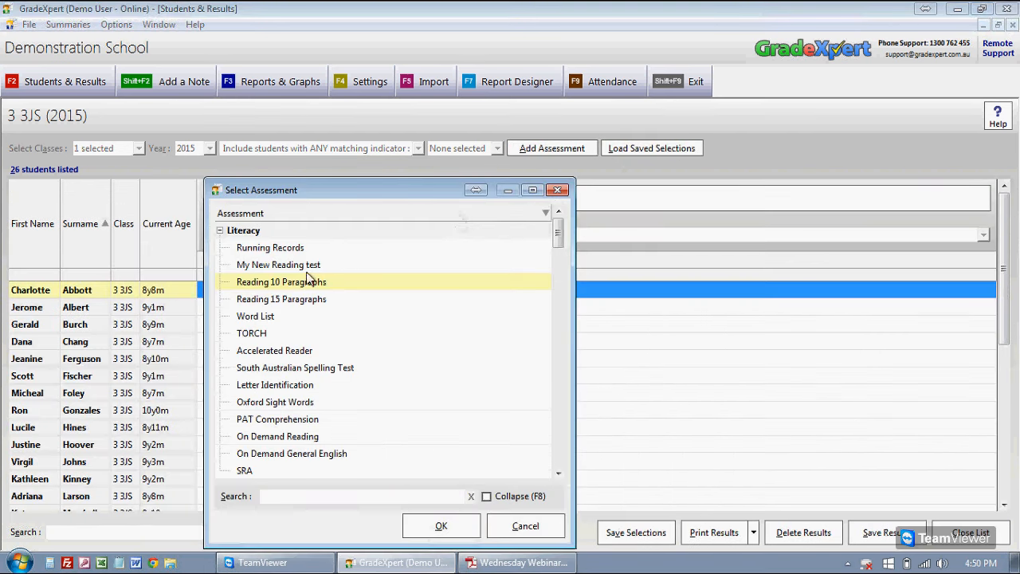
pyautogui.click(263, 265)
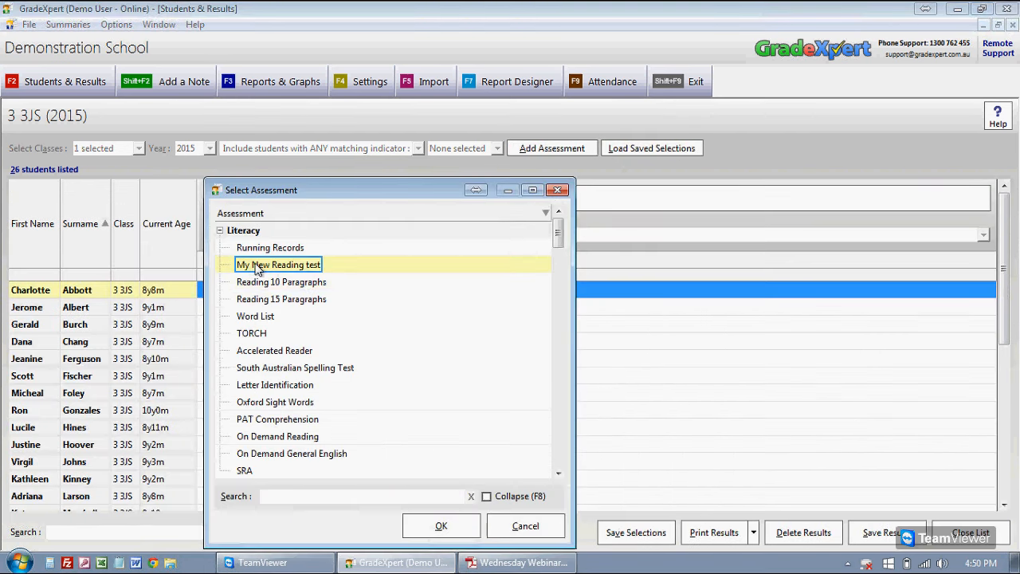
pyautogui.click(447, 527)
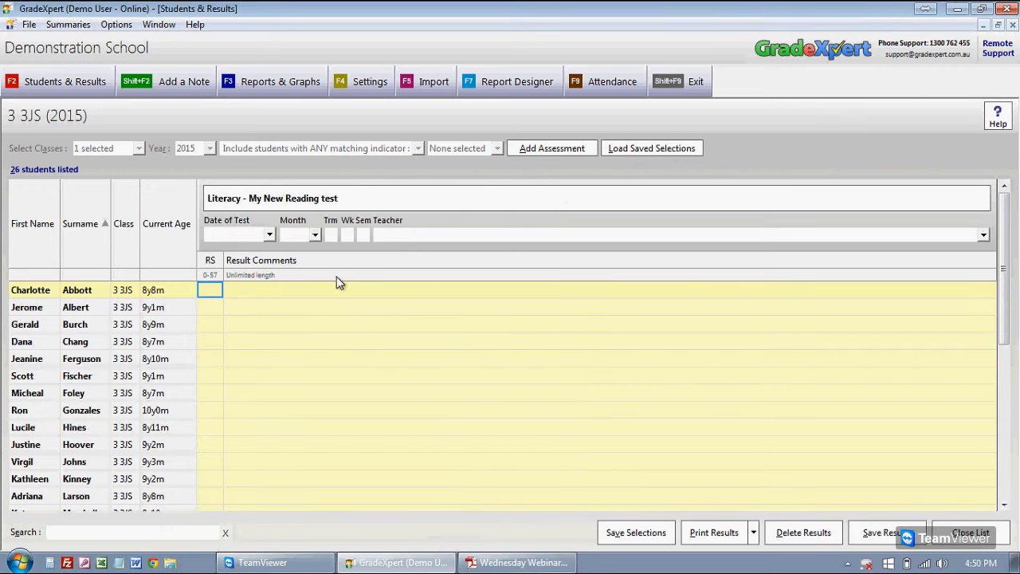
# Set the test date to 5/08/2015 and enter raw scores 33, 44, 55 and 66 for the first four students
pyautogui.click(222, 237)
pyautogui.write('33')
pyautogui.press('Return')
pyautogui.write('44')
pyautogui.press('Return')
pyautogui.write('55')
pyautogui.press('Return')
pyautogui.write('66')
pyautogui.press('Return')
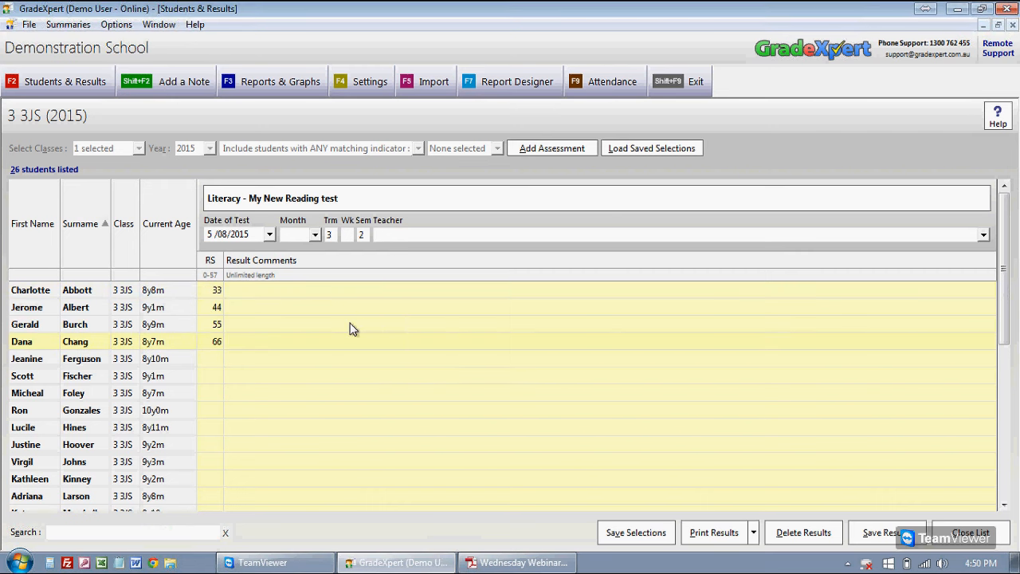
# Set the fourth student's raw score to 12, and enter 13, 14 and 15 for the next three students
pyautogui.press('Up')
pyautogui.write('12')
pyautogui.press('Return')
pyautogui.write('13')
pyautogui.press('Return')
pyautogui.write('14')
pyautogui.press('Return')
pyautogui.write('15')
pyautogui.press('Return')
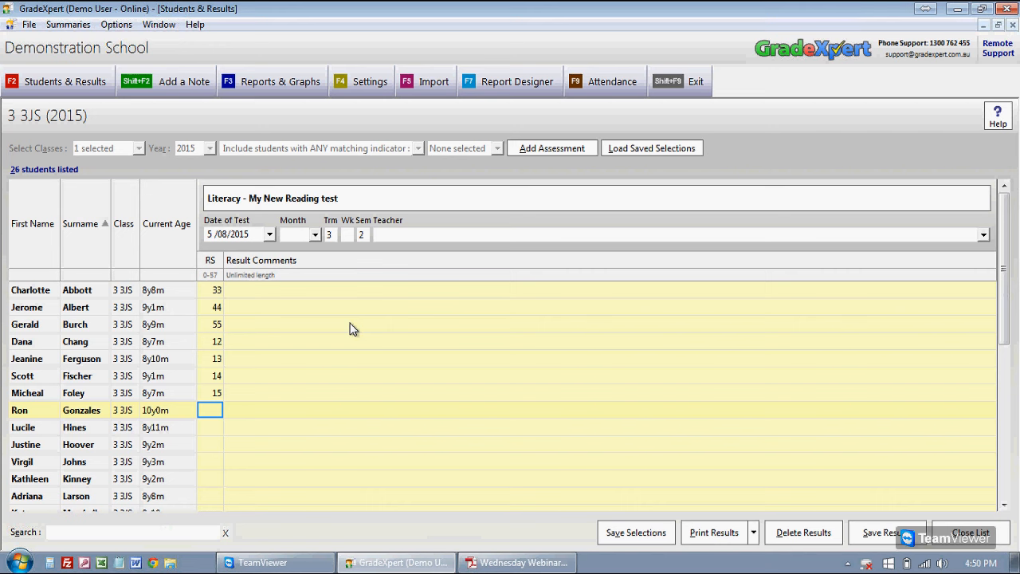
pyautogui.click(197, 90)
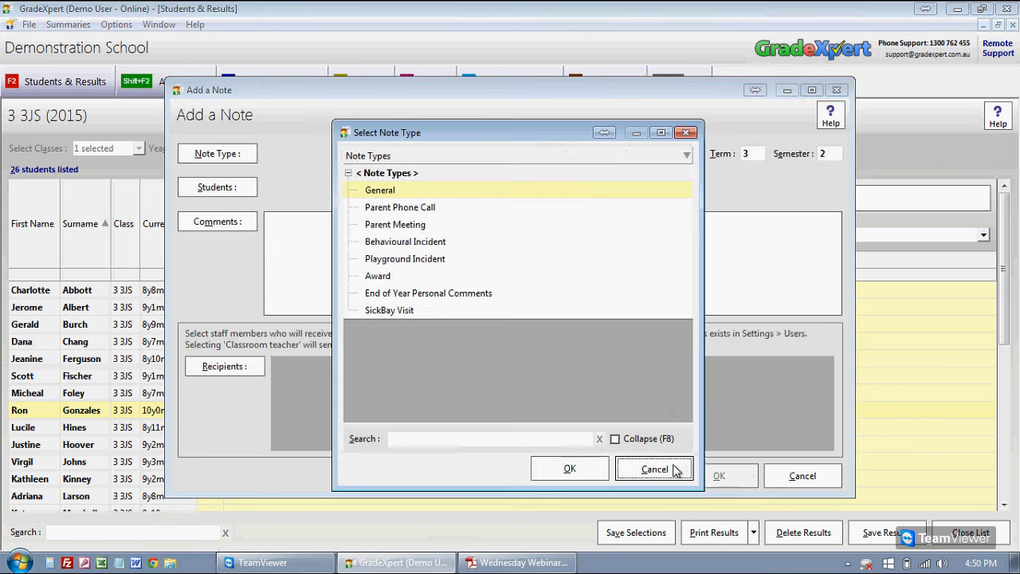
pyautogui.click(674, 472)
pyautogui.click(788, 478)
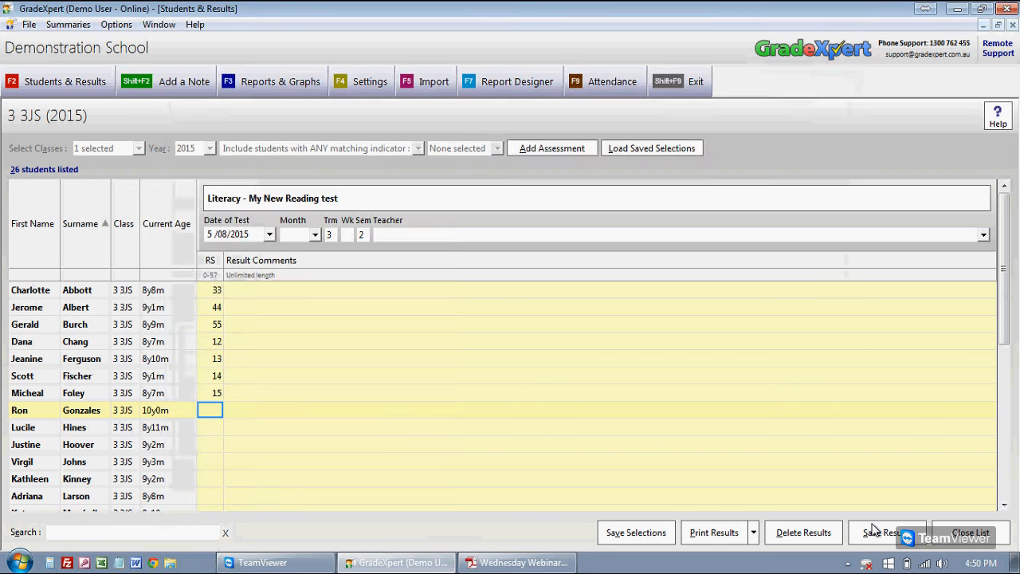
# Leave results entry for class 3 3JS and open the settings
pyautogui.click(936, 530)
pyautogui.click(594, 341)
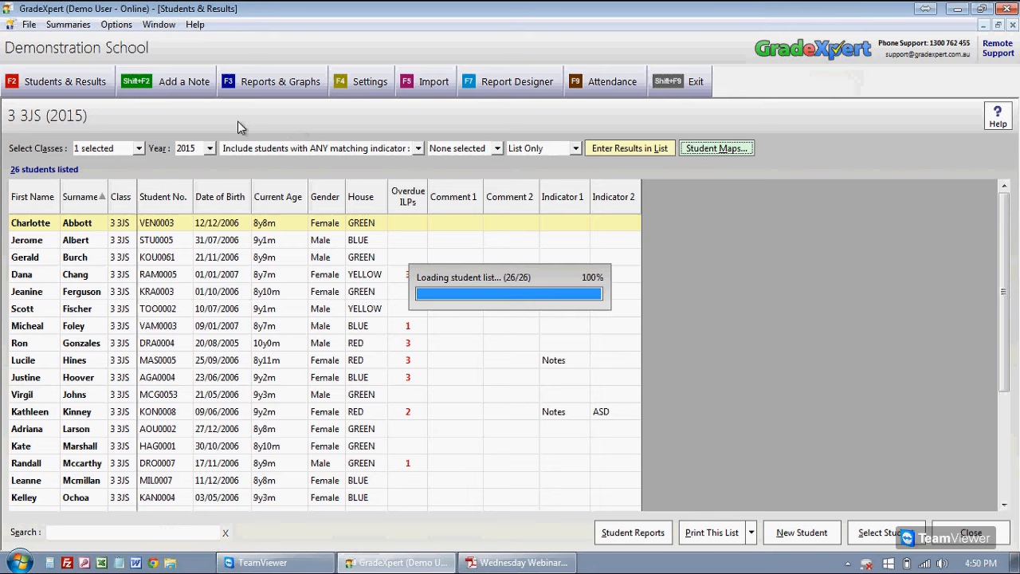
pyautogui.click(382, 86)
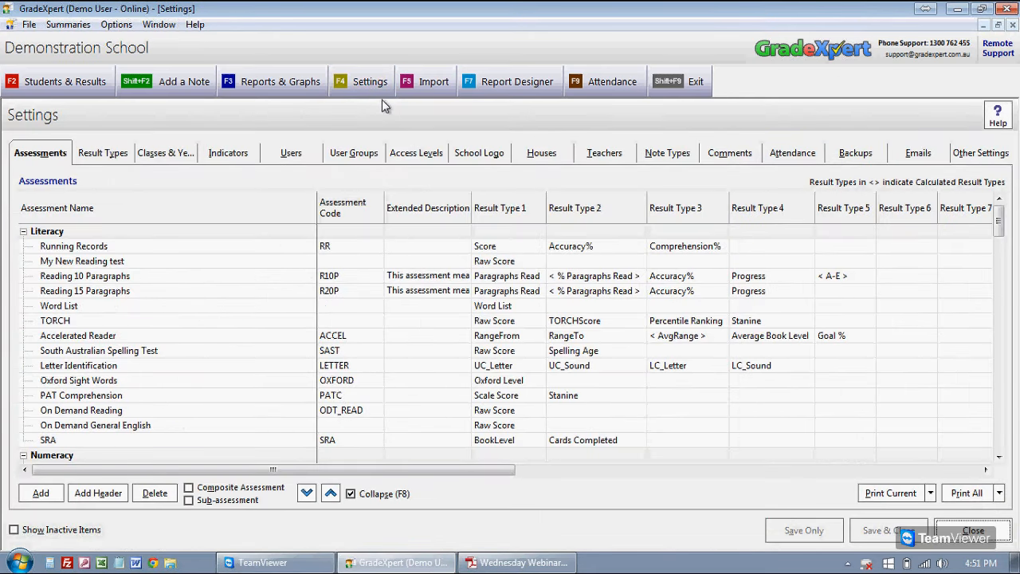
# Check the duplication options available for a result type and for the Running Records assessment
pyautogui.click(107, 153)
pyautogui.rightClick(64, 243)
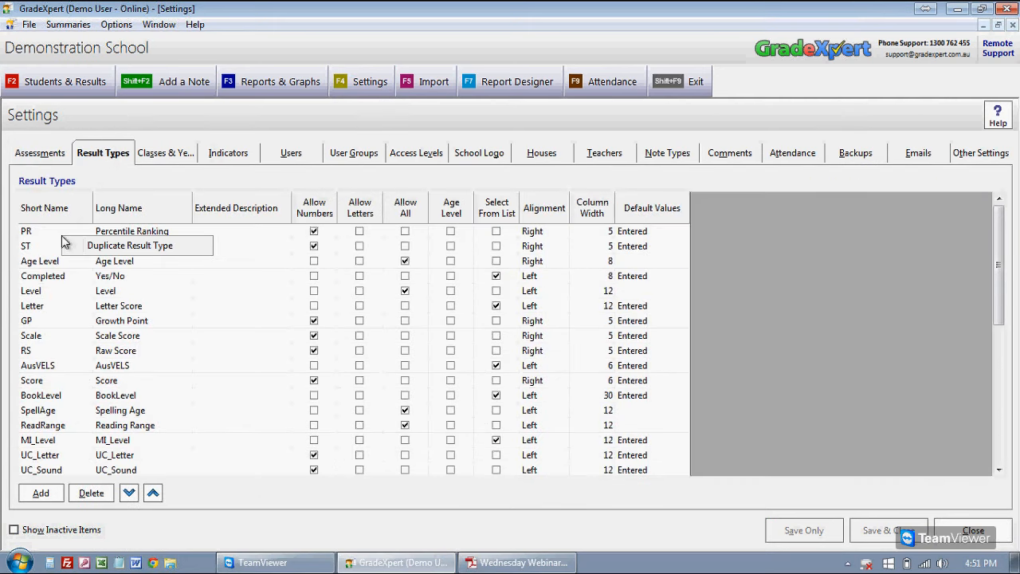
pyautogui.click(50, 153)
pyautogui.click(70, 248)
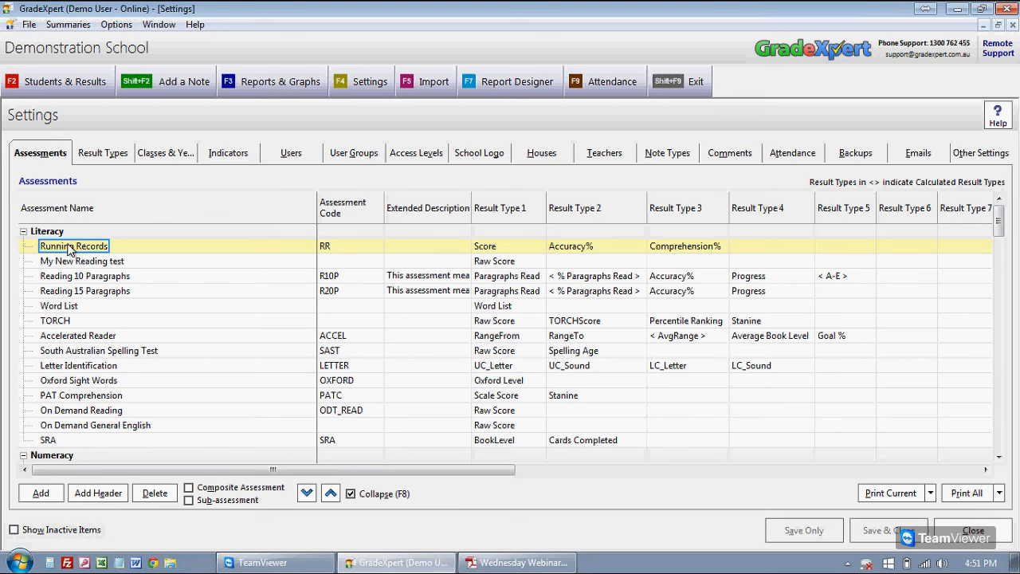
pyautogui.rightClick(70, 250)
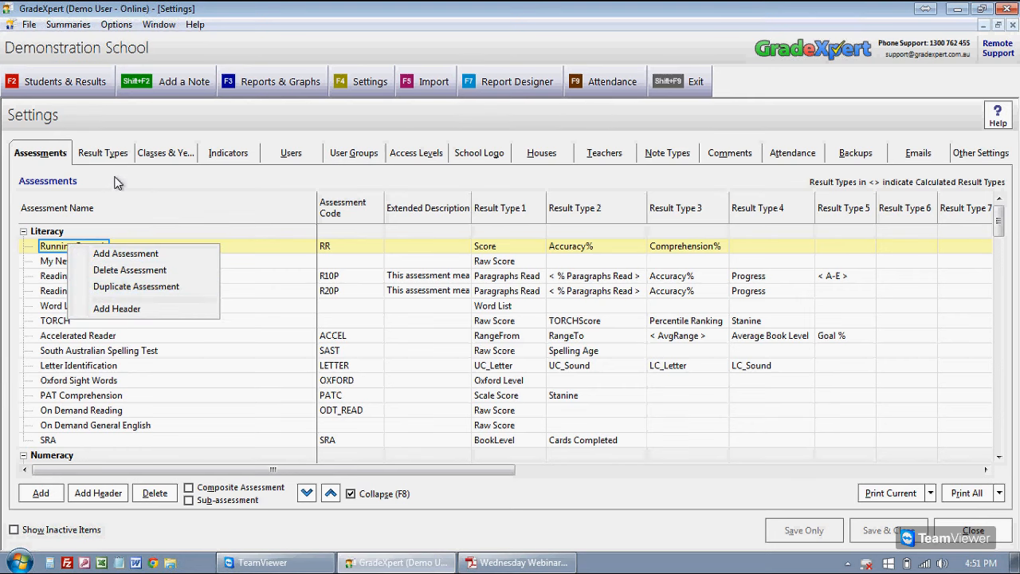
# Open the default values of the MI_Level result type and examine its list of selectable results
pyautogui.click(102, 152)
pyautogui.click(46, 408)
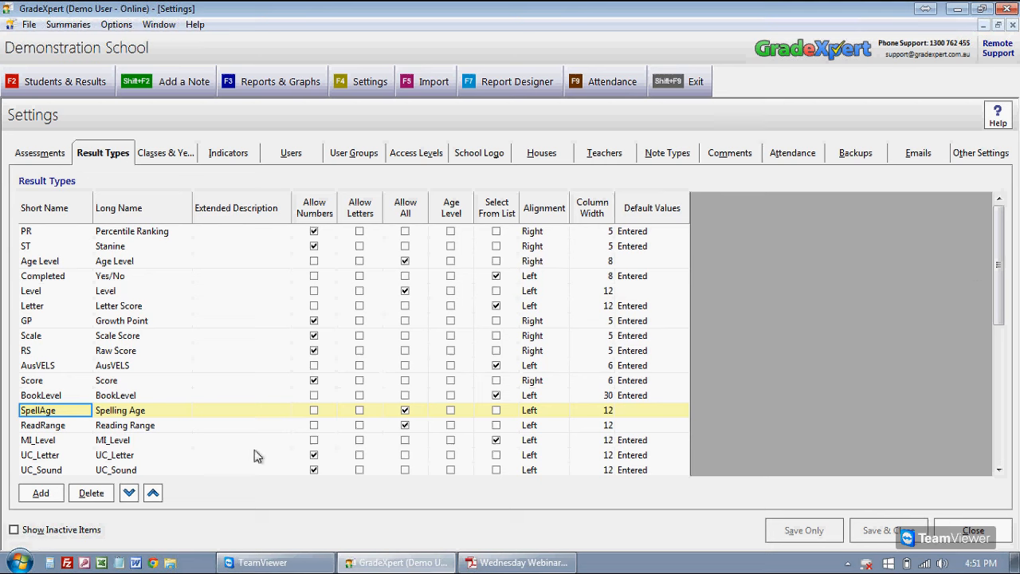
pyautogui.click(58, 441)
pyautogui.click(647, 442)
pyautogui.click(682, 440)
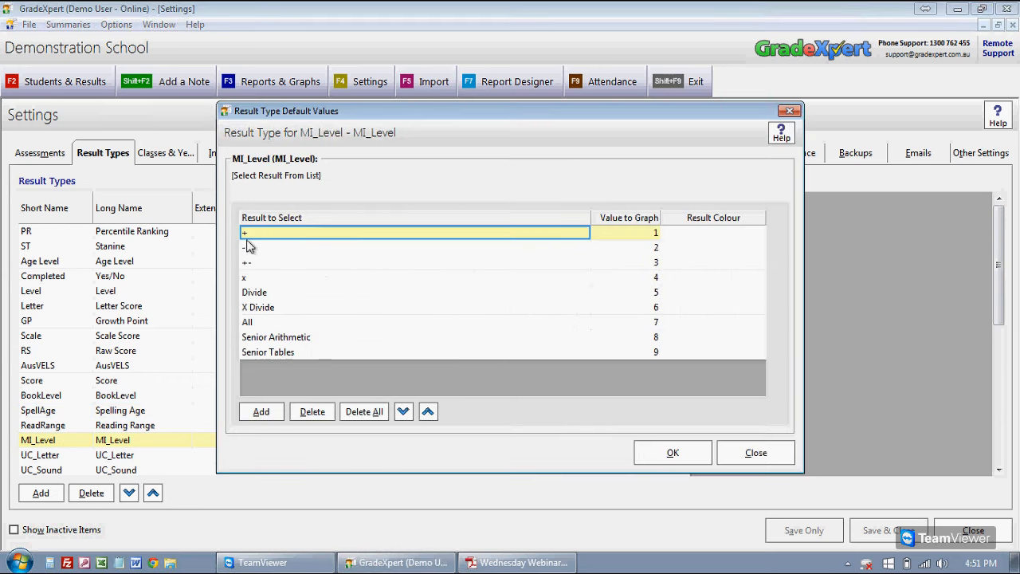
pyautogui.click(248, 310)
pyautogui.click(252, 322)
pyautogui.moveTo(259, 335); pyautogui.dragTo(333, 247)
pyautogui.moveTo(250, 238); pyautogui.dragTo(263, 277)
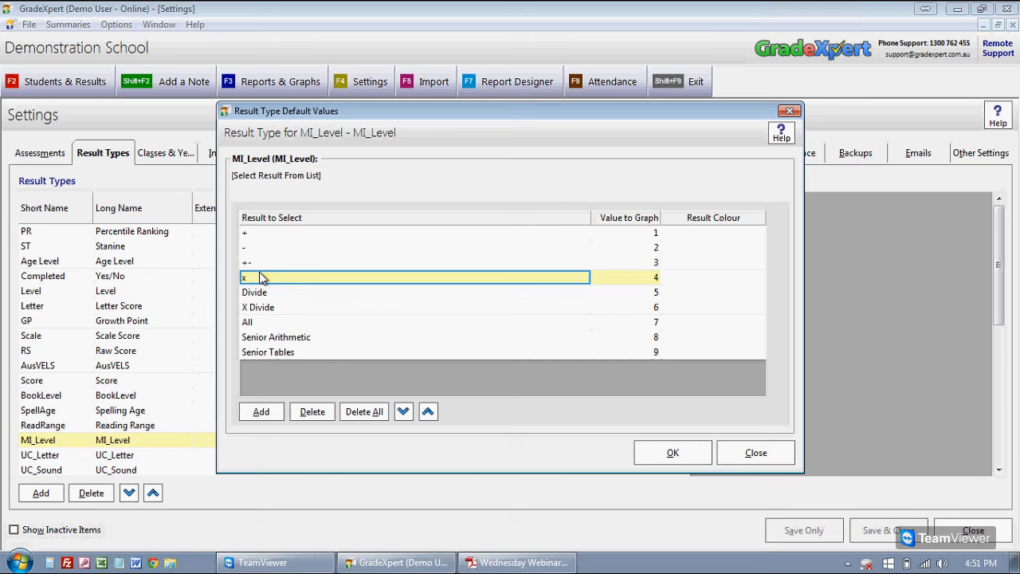
pyautogui.click(268, 254)
pyautogui.click(271, 323)
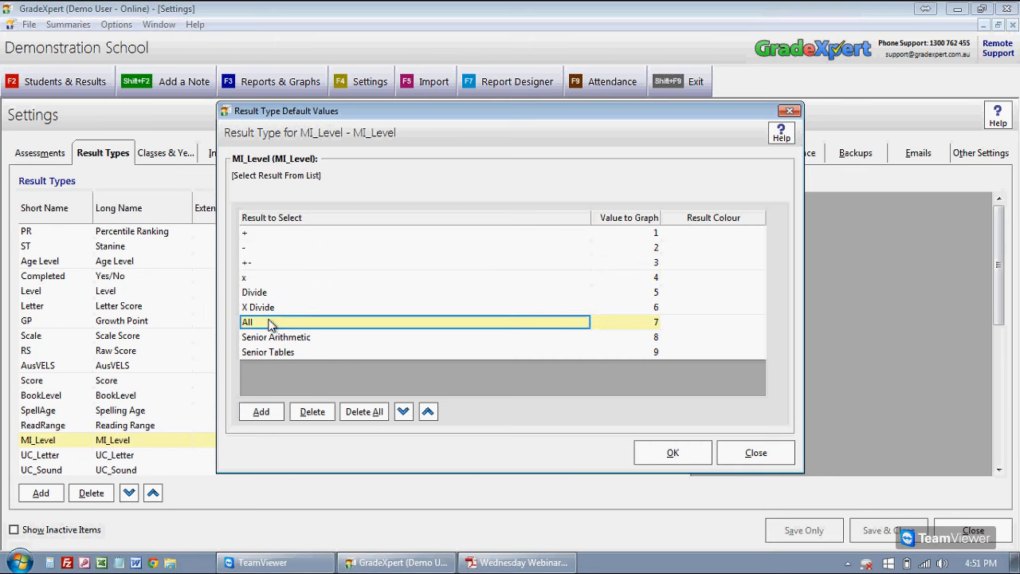
# Review the graph values assigned to the MI_Level results from + to X Divide, leaving the default values without changes
pyautogui.click(631, 235)
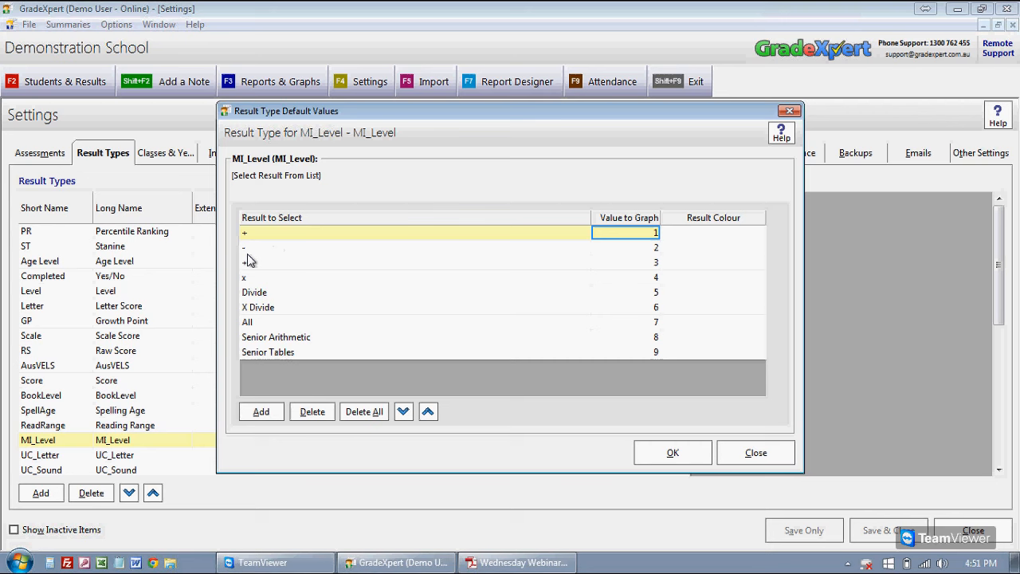
pyautogui.click(650, 250)
pyautogui.click(654, 264)
pyautogui.click(654, 279)
pyautogui.click(642, 292)
pyautogui.click(636, 310)
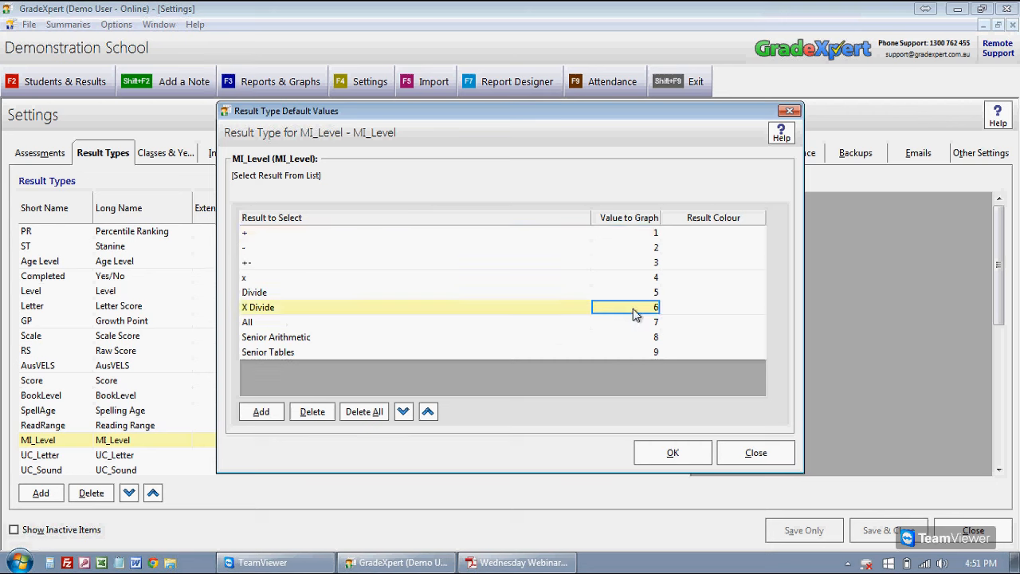
pyautogui.click(743, 452)
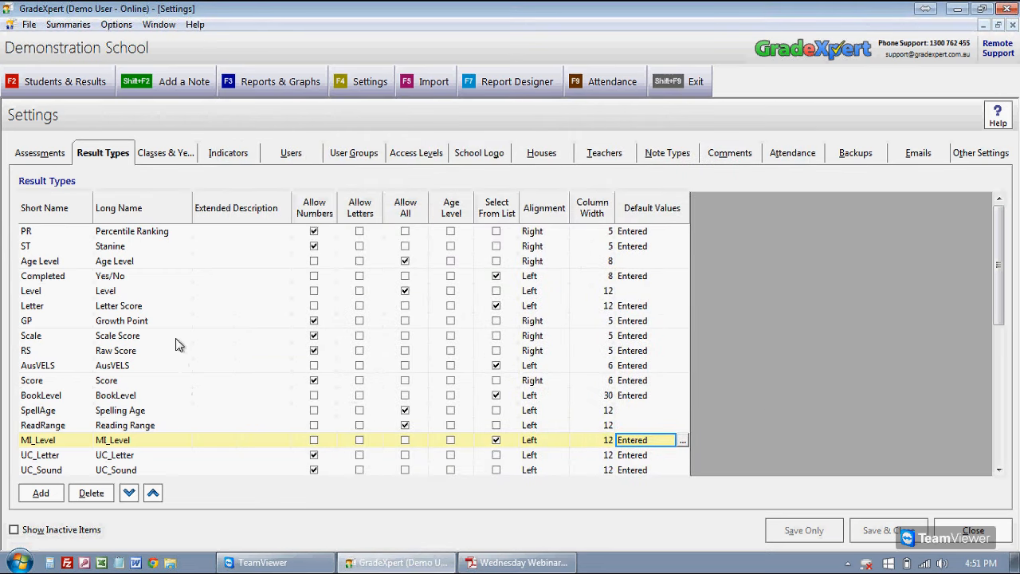
# Examine the default values of the Letter Score result type, comparing the graph values assigned to grades A to E
pyautogui.click(145, 308)
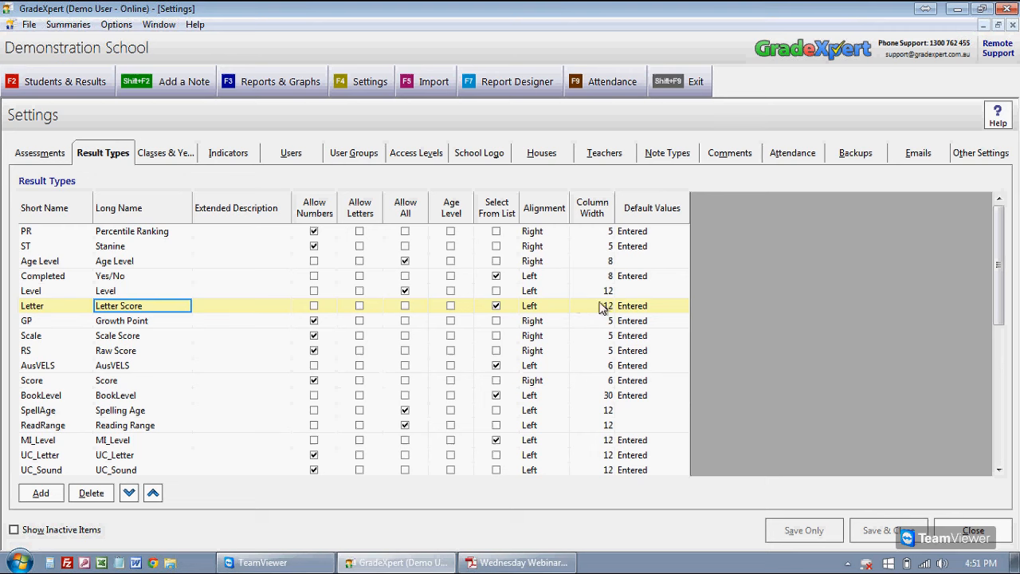
pyautogui.click(638, 307)
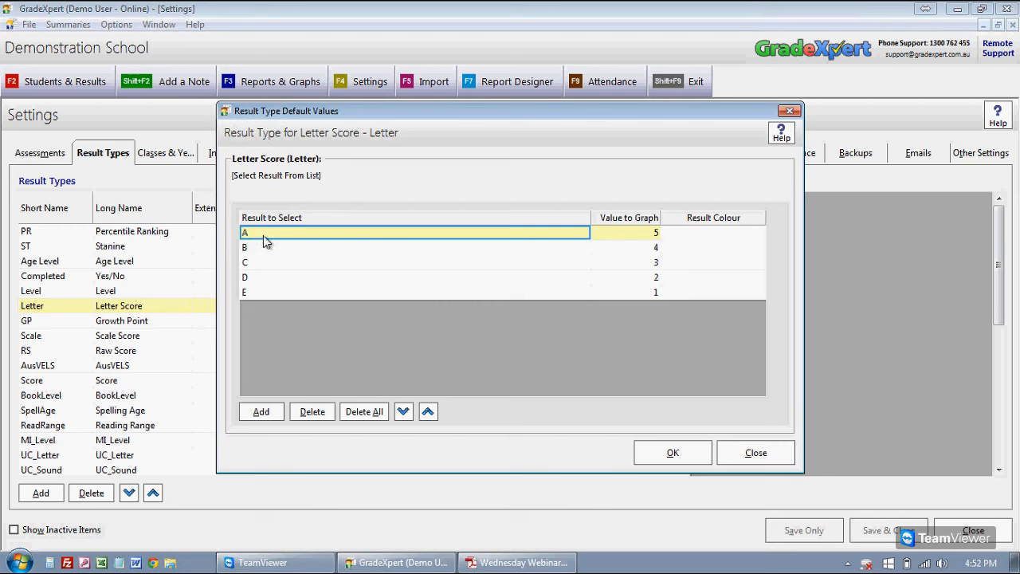
pyautogui.click(615, 237)
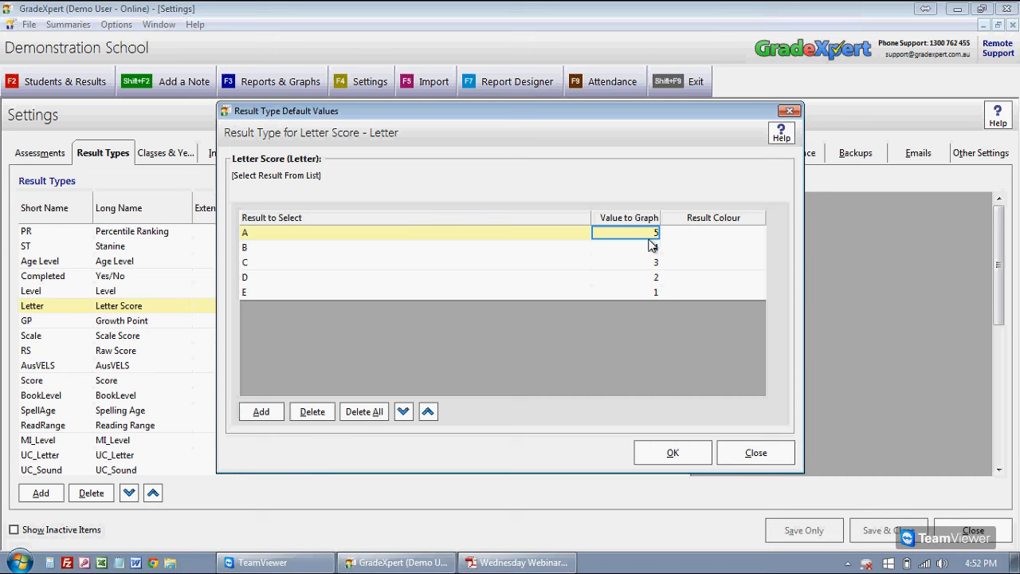
pyautogui.click(645, 248)
pyautogui.click(637, 263)
pyautogui.click(641, 278)
pyautogui.click(631, 293)
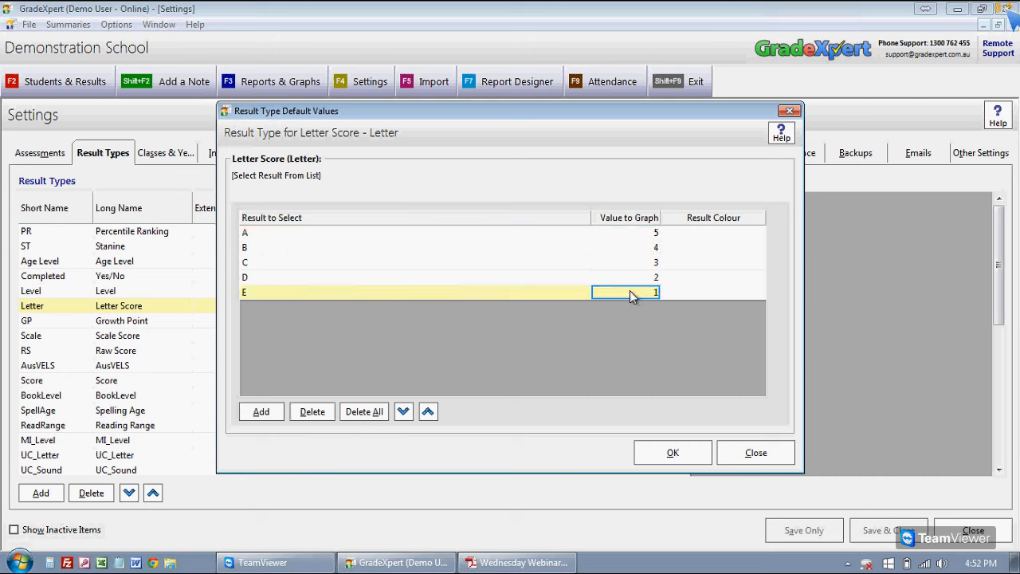
pyautogui.click(413, 301)
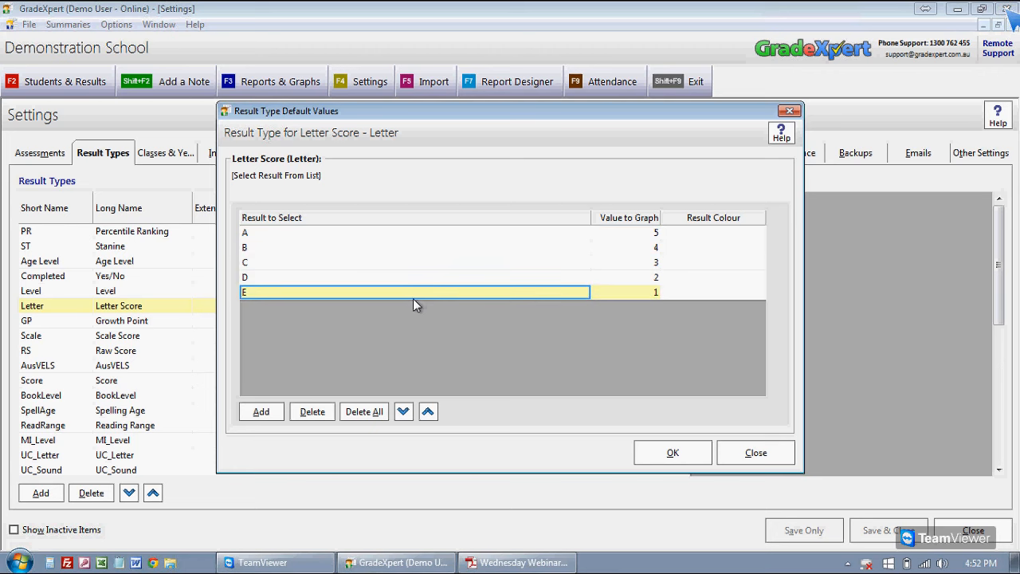
pyautogui.click(365, 245)
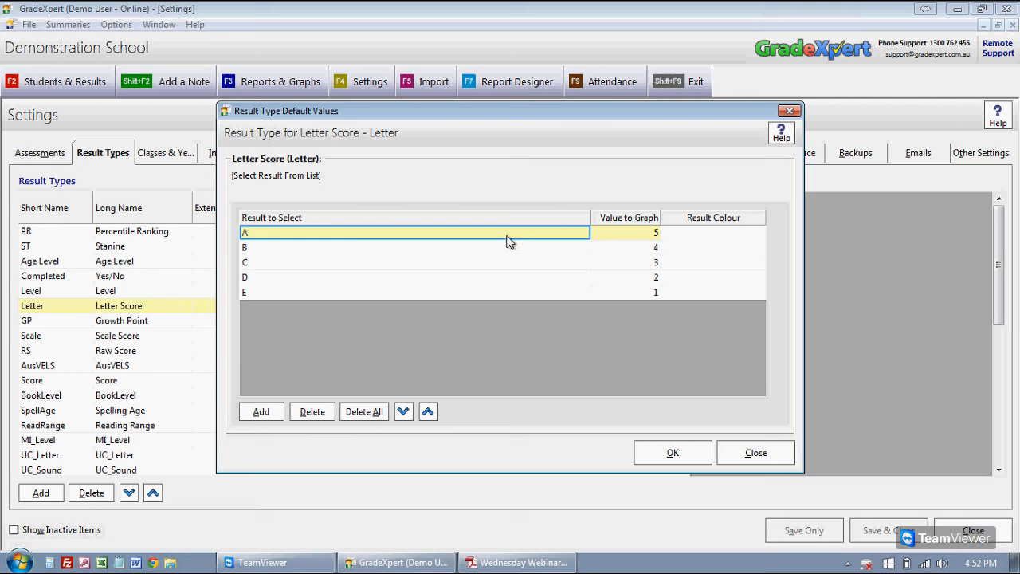
pyautogui.click(311, 251)
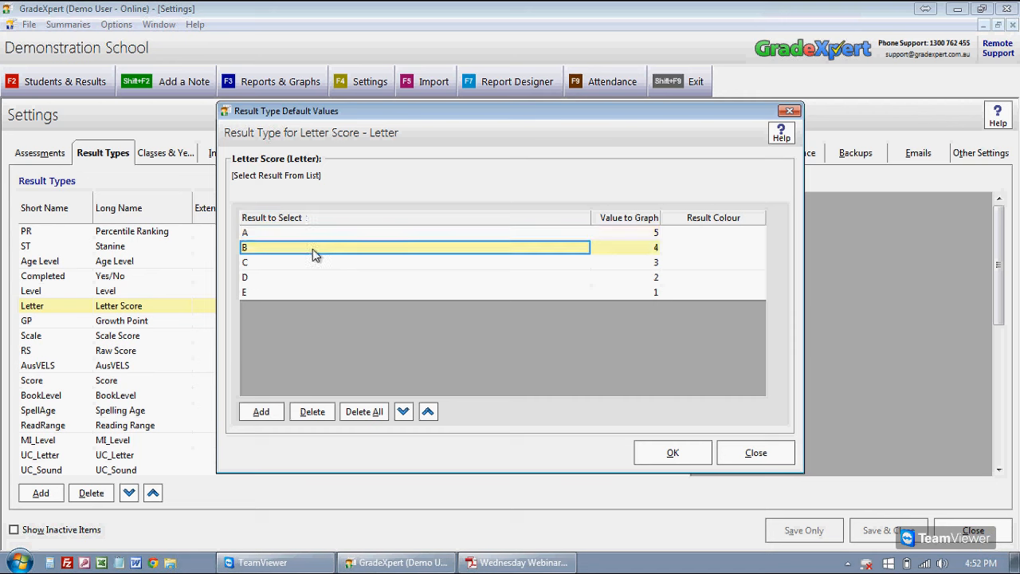
pyautogui.click(636, 253)
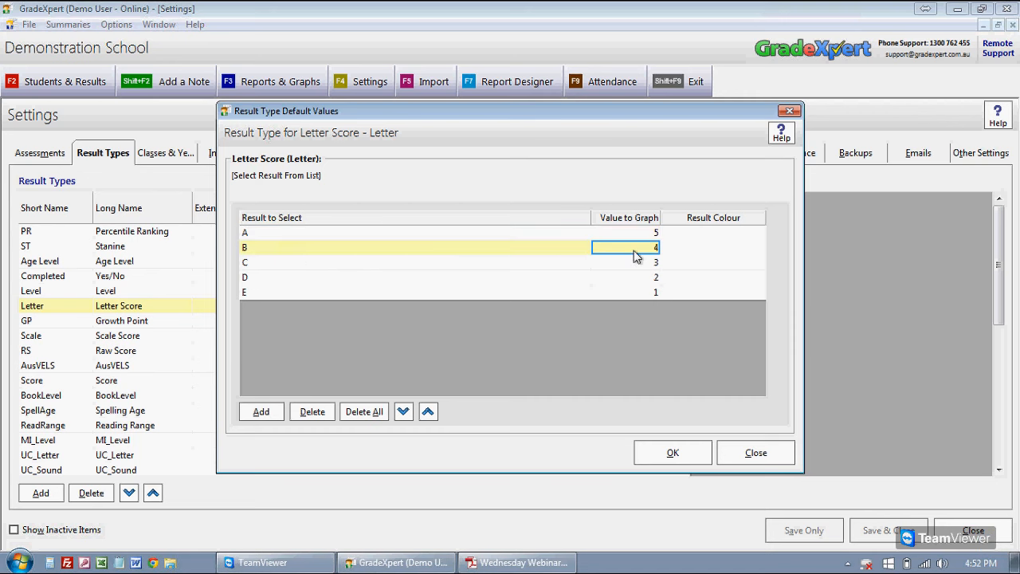
pyautogui.click(731, 452)
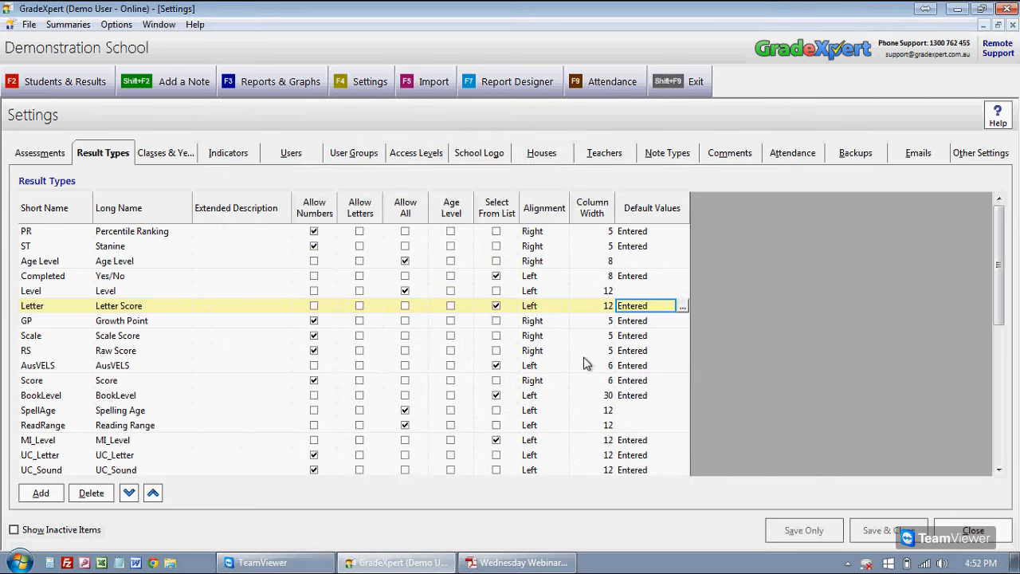
# Duplicate the Letter Score result type
pyautogui.click(160, 311)
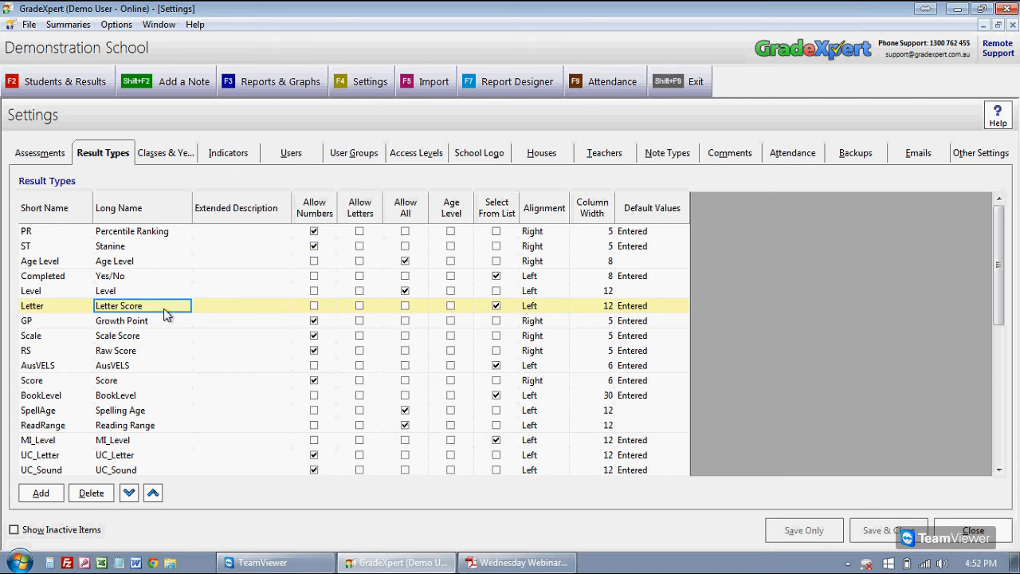
pyautogui.rightClick(165, 313)
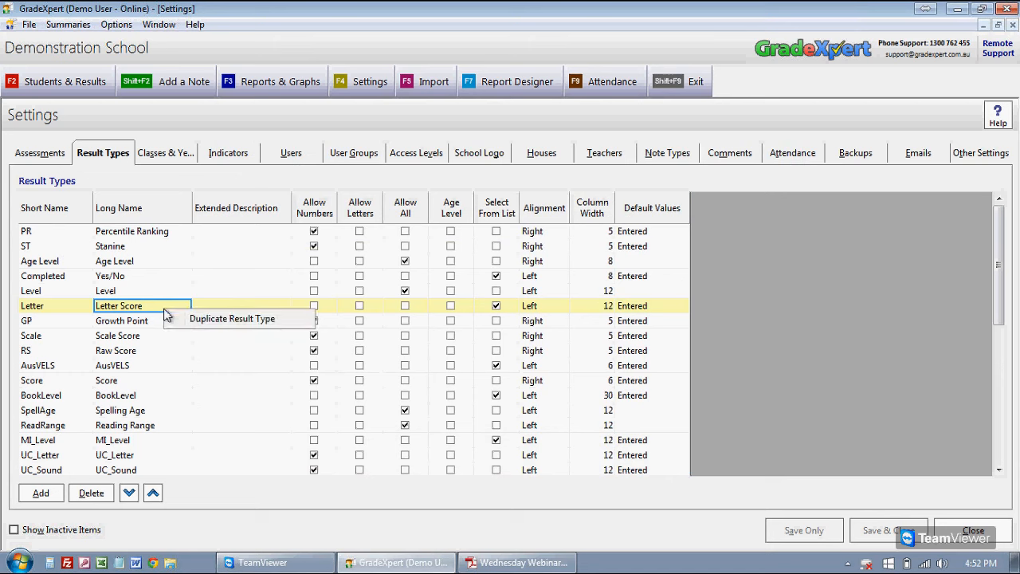
pyautogui.click(222, 319)
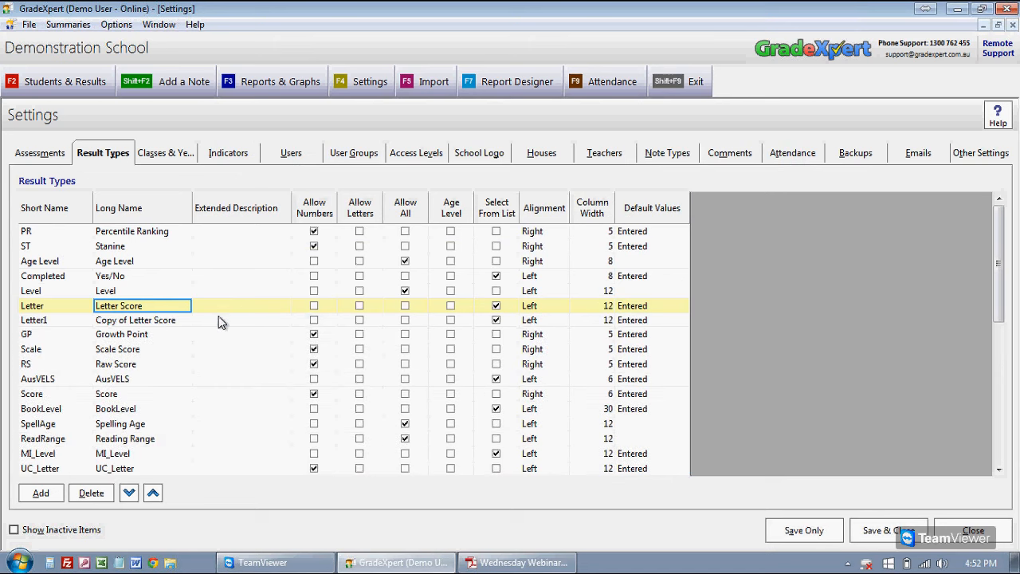
# Inspect the short name, long name and default values of the duplicated Letter Score result type
pyautogui.click(152, 320)
pyautogui.click(60, 320)
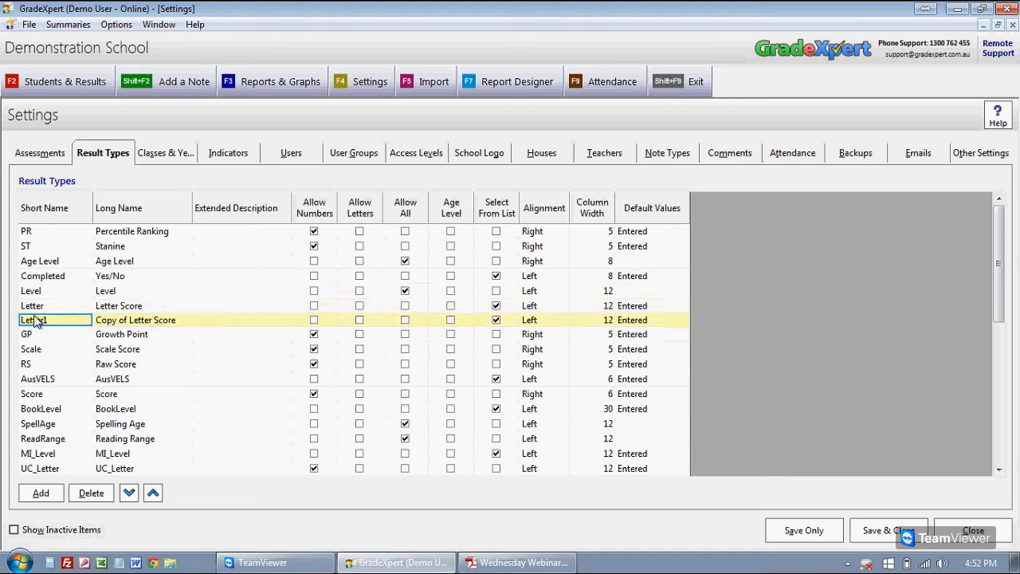
pyautogui.click(137, 323)
pyautogui.click(633, 322)
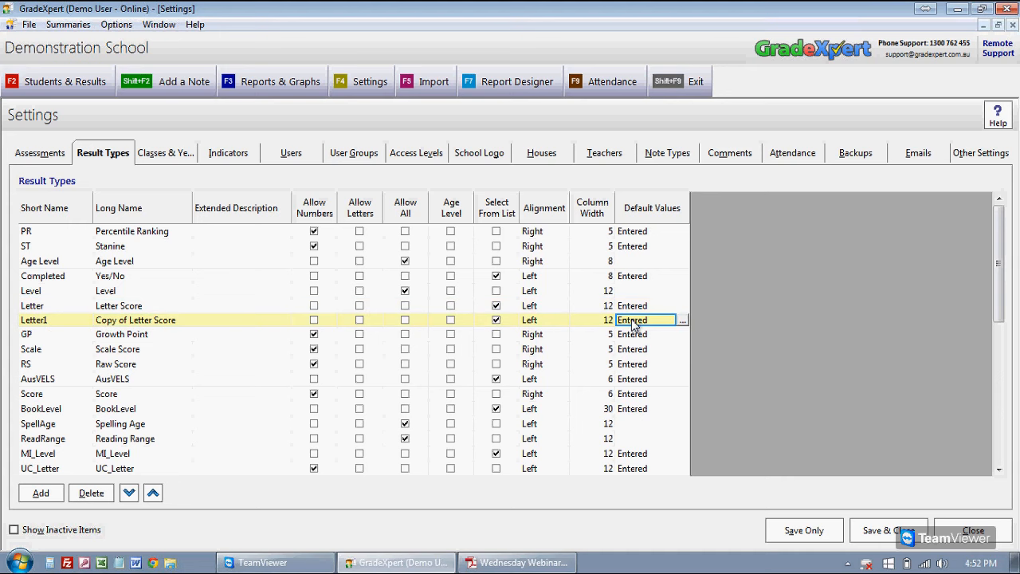
pyautogui.click(683, 318)
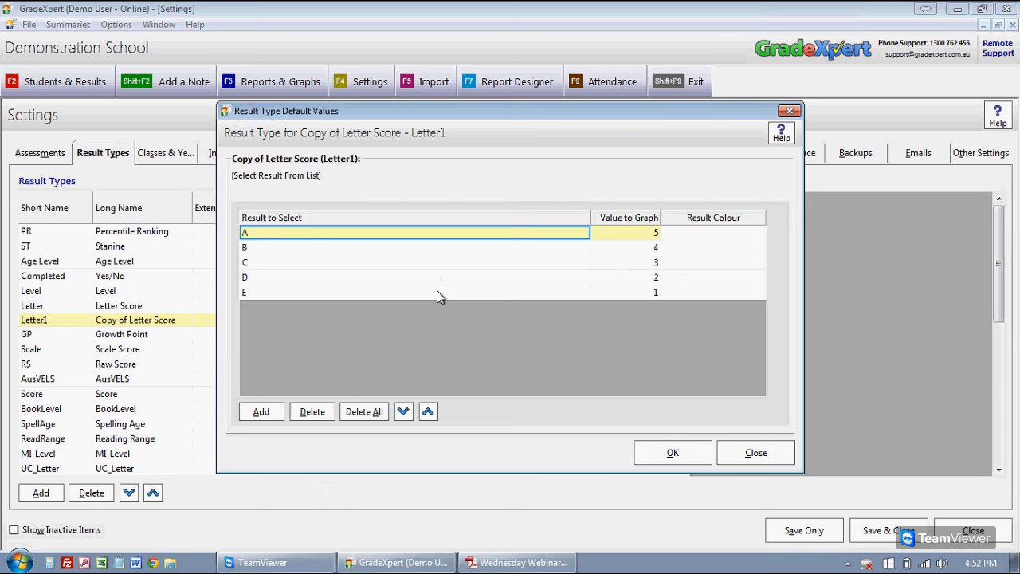
pyautogui.click(748, 448)
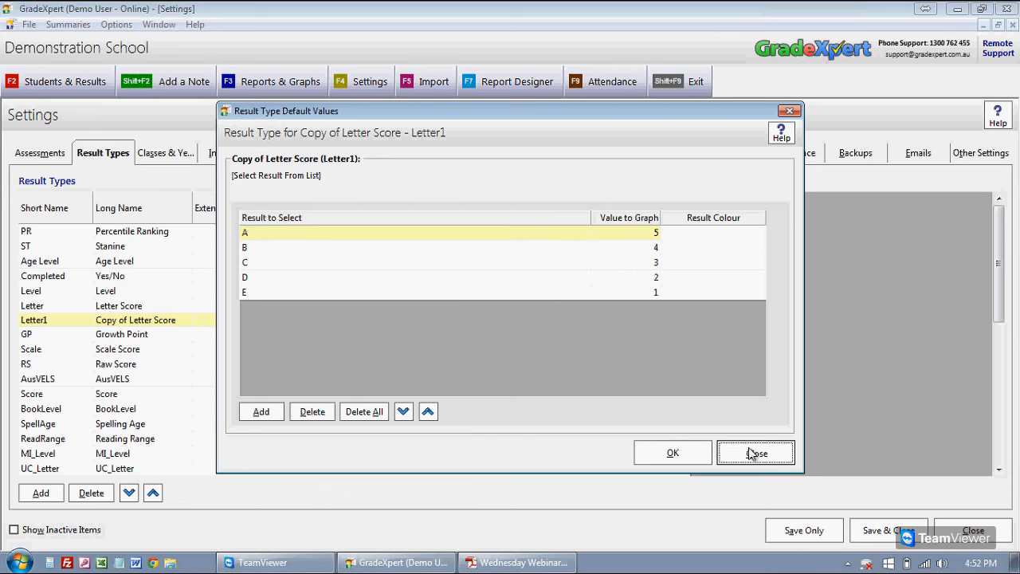
pyautogui.click(752, 453)
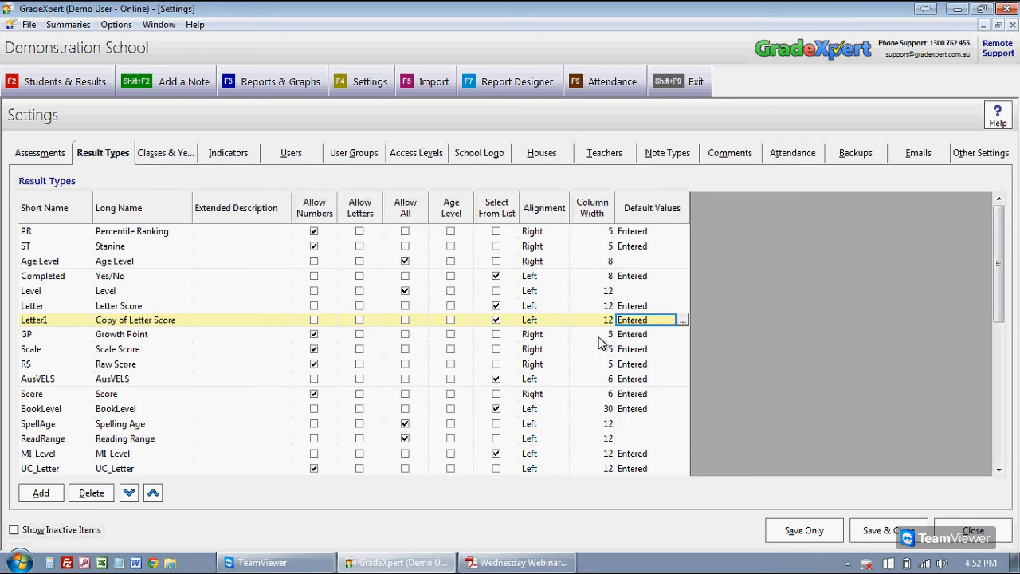
# Return to the list of assessments in the settings
pyautogui.click(37, 154)
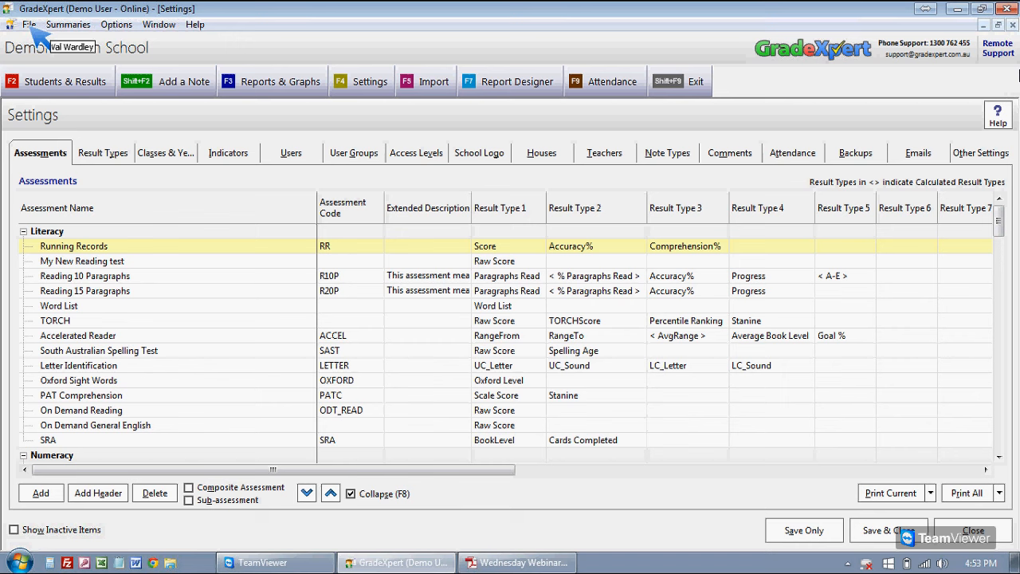
pyautogui.click(788, 103)
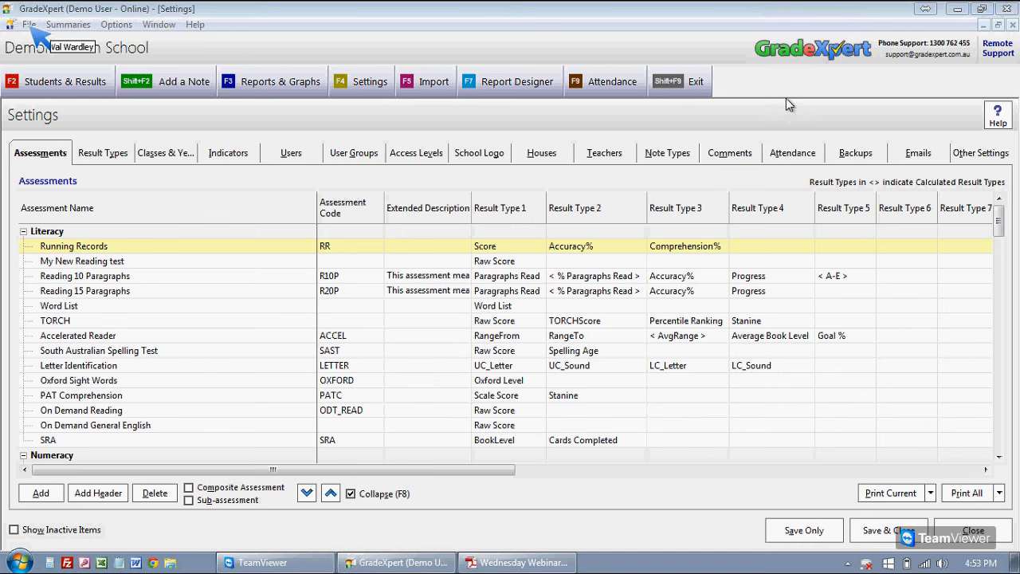
pyautogui.click(899, 63)
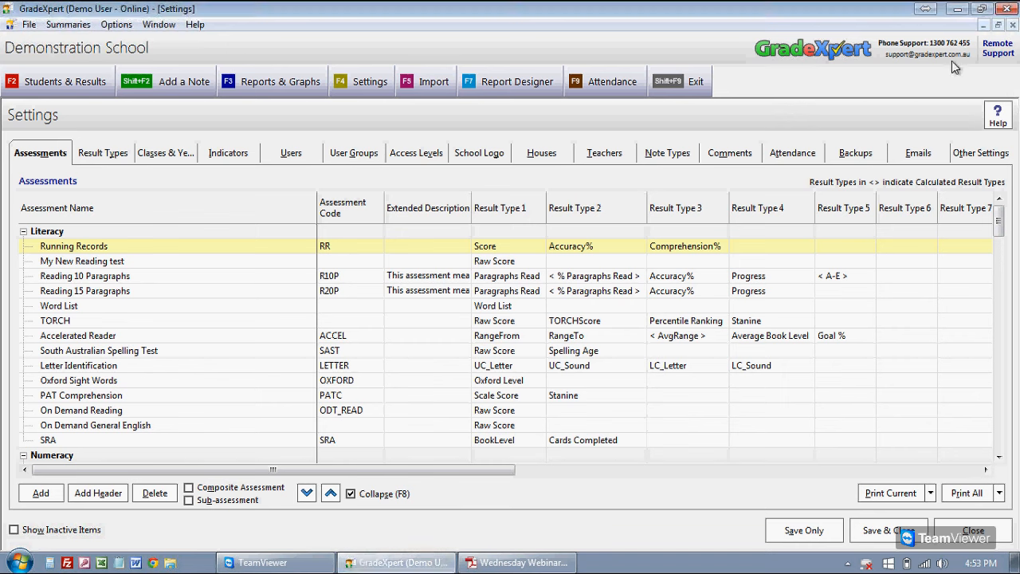